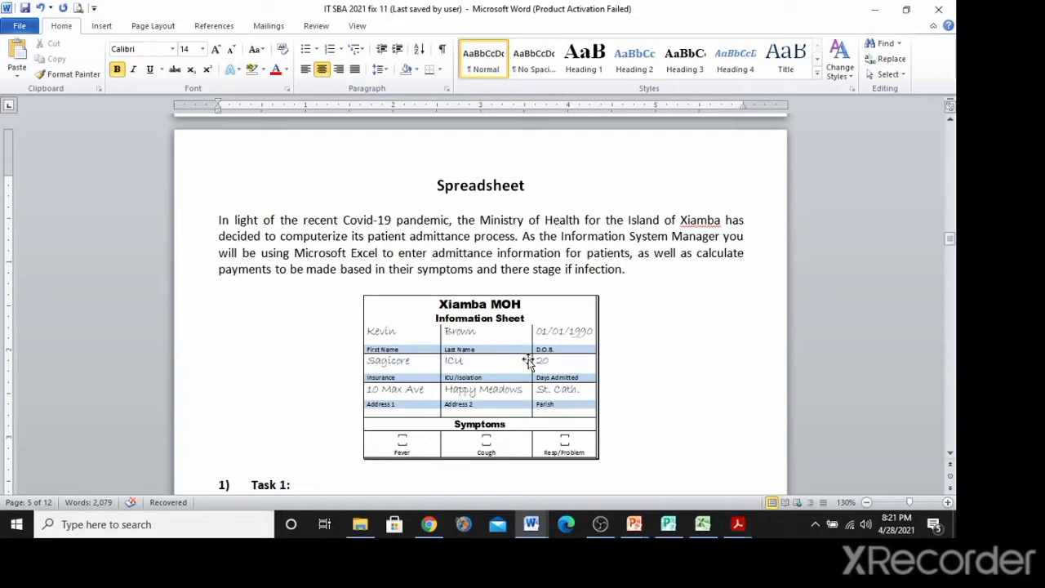
Read through the spreadsheet assignment's tasks and highlight items a to e under Task 1.
scroll(716, 236, "down", 15)
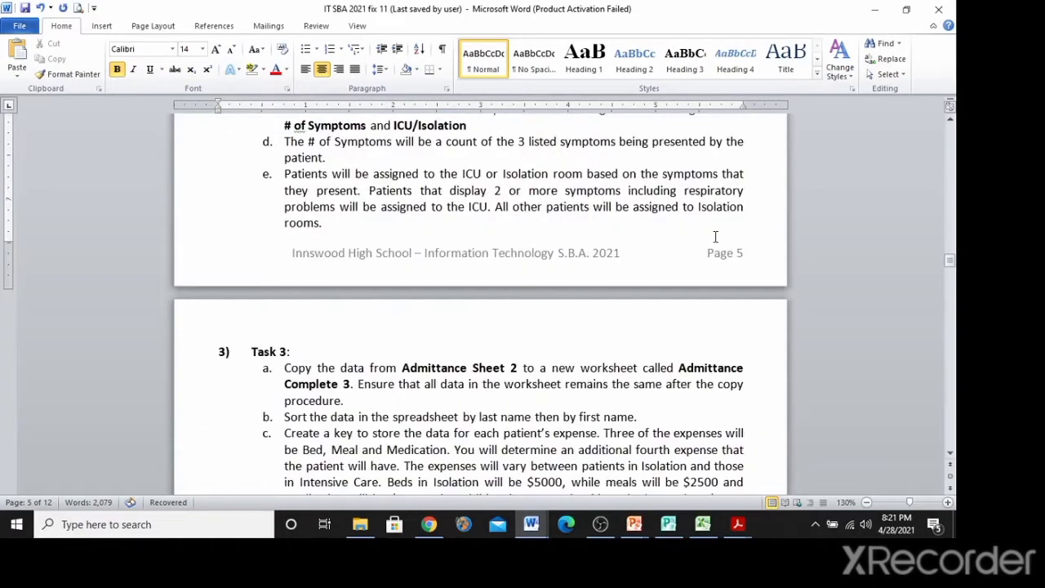
scroll(716, 236, "down", 6)
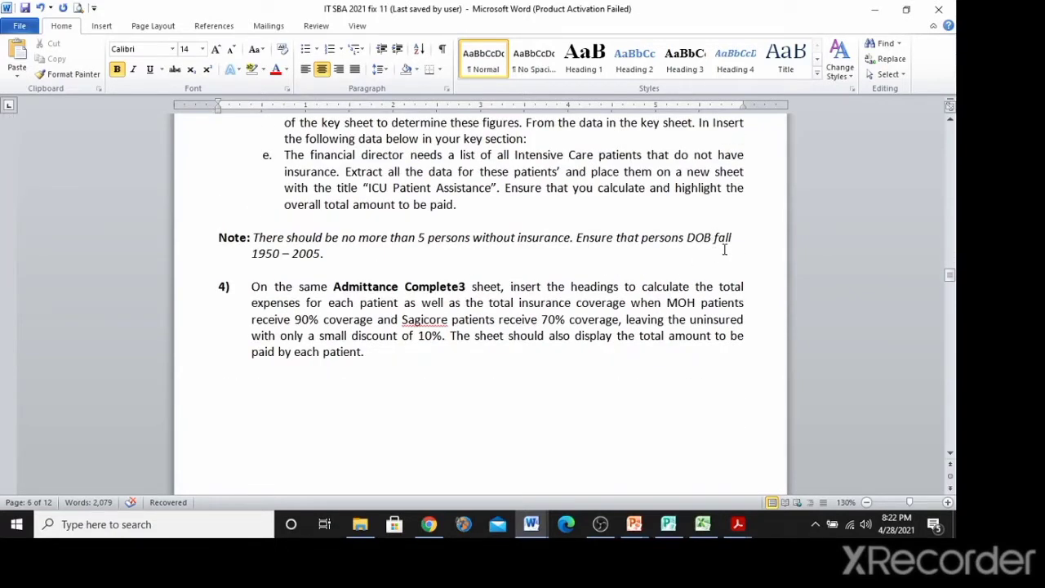
scroll(724, 250, "up", 20)
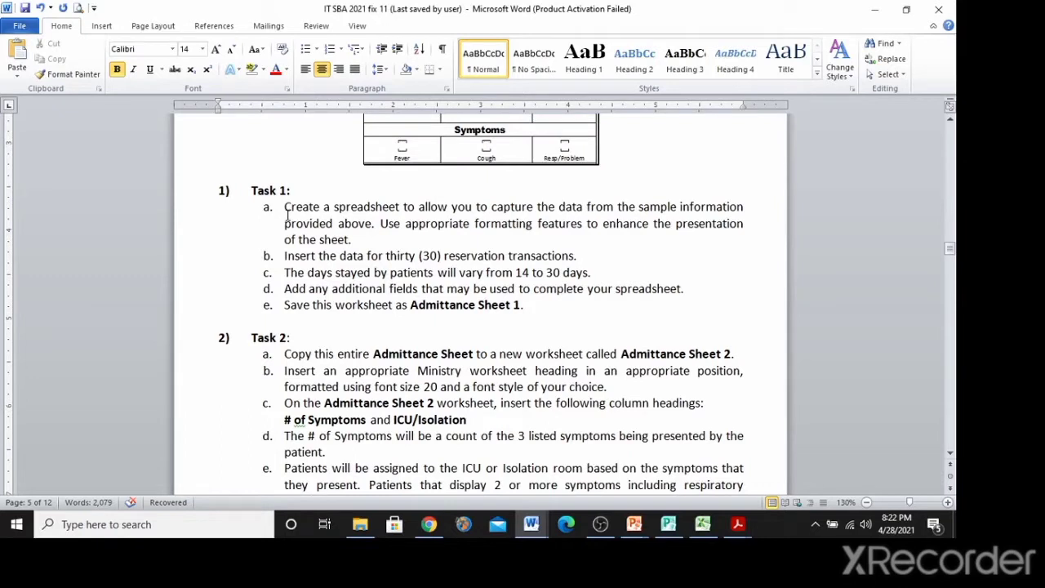
left_click_drag(527, 304, 281, 201)
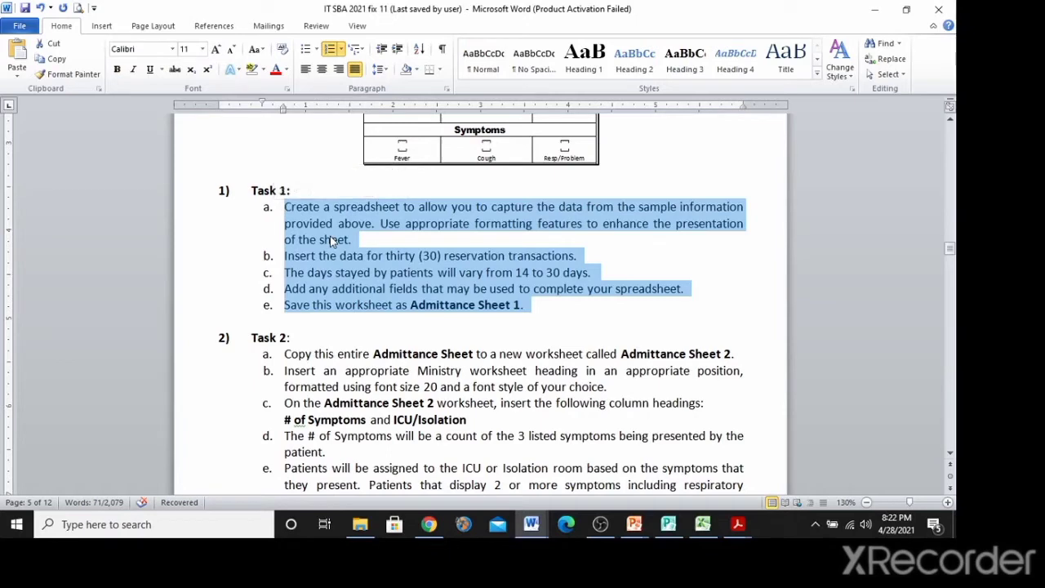
Switch to the Excel workbook and look over the patient records on the Admittance 1 sheet.
key("alt+Tab")
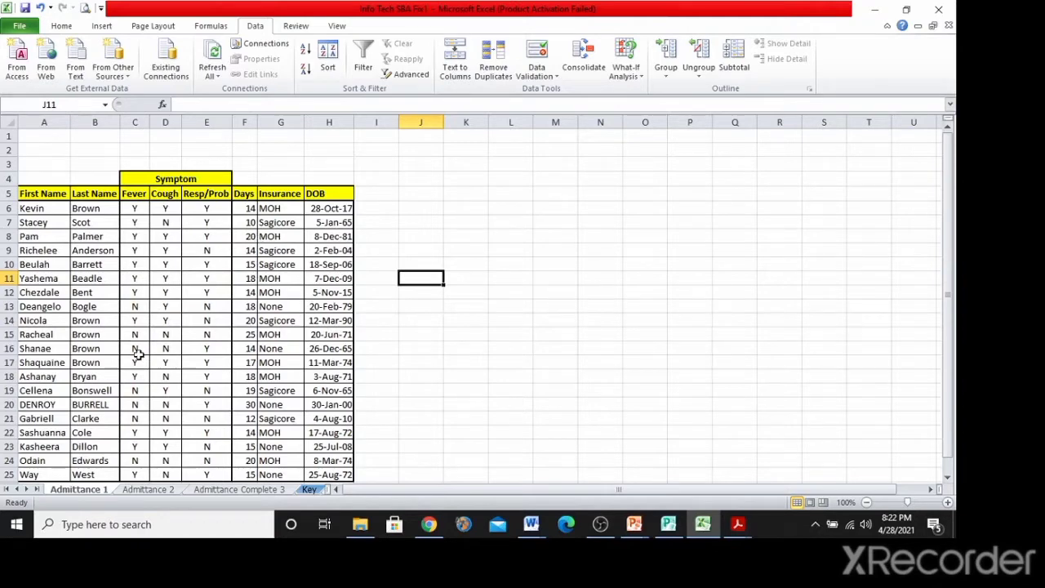
scroll(139, 352, "down", 3)
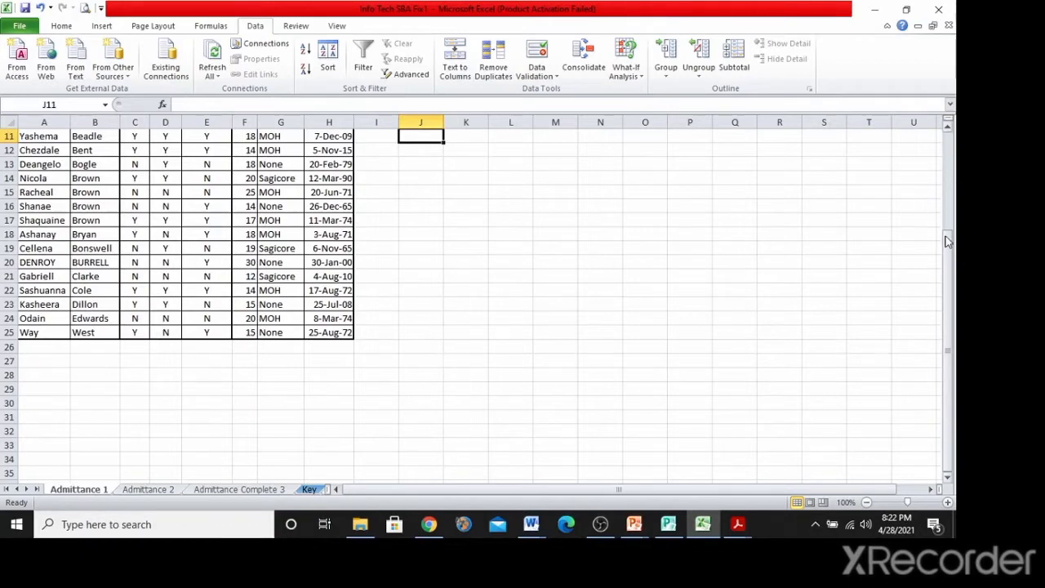
left_click_drag(950, 242, 950, 123)
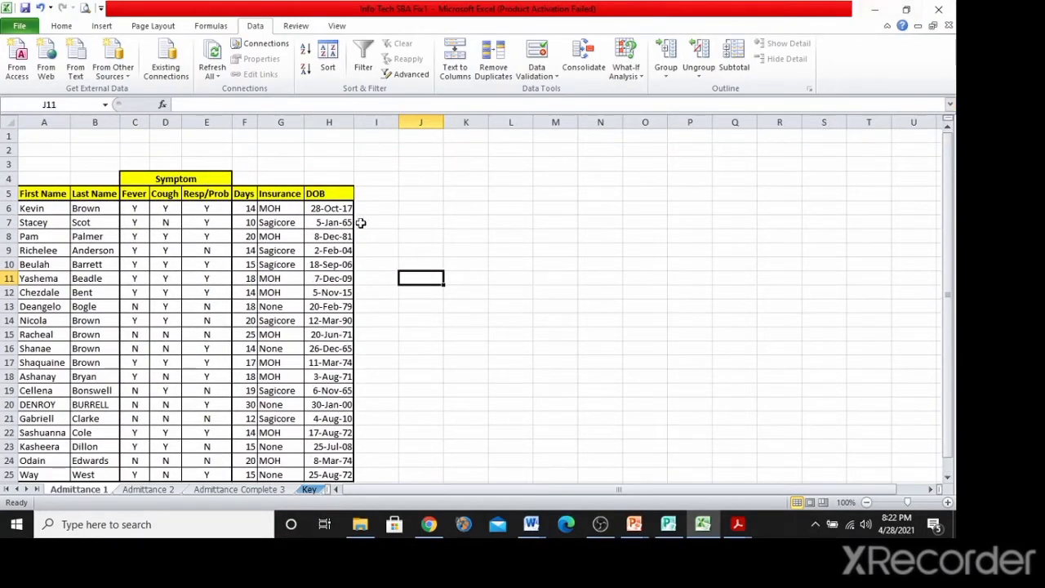
Return to the Word assignment and highlight "Admittance Sheet 2" and the "# of Symptoms and ICU/Isolation" column headings in Task 2.
key("alt+Tab")
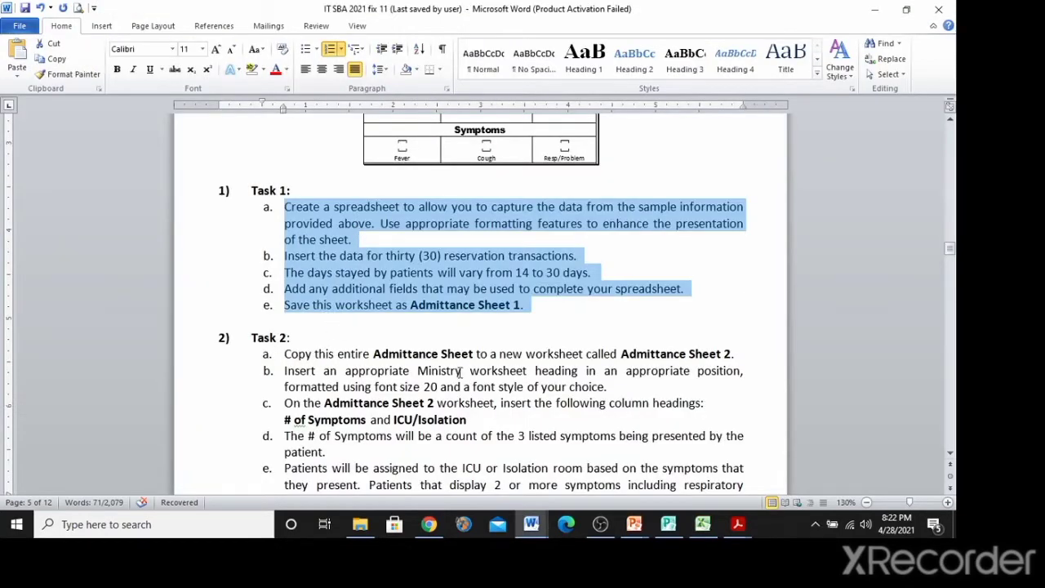
left_click_drag(622, 354, 733, 353)
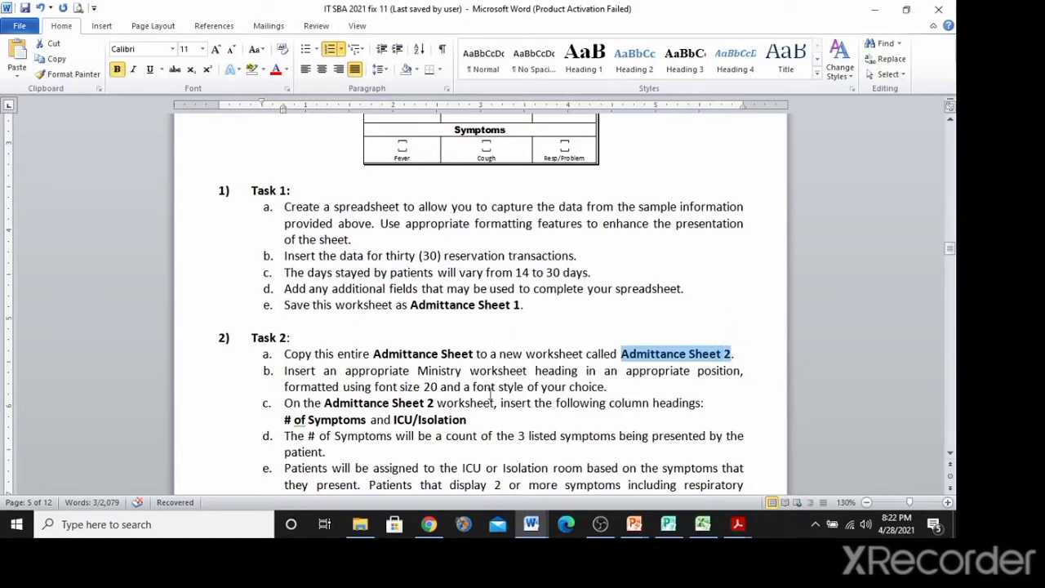
left_click_drag(284, 419, 482, 420)
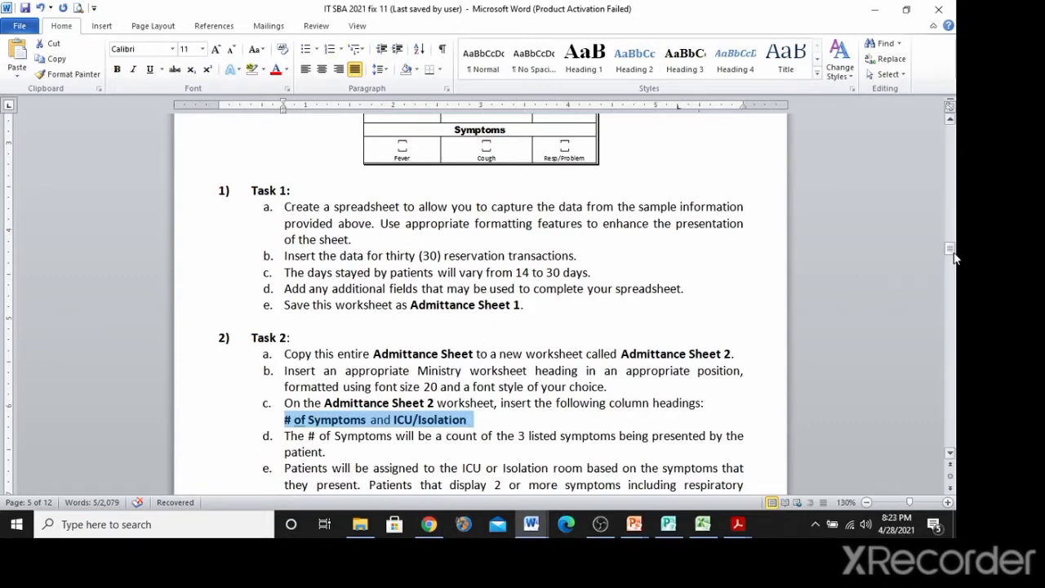
left_click_drag(954, 256, 956, 266)
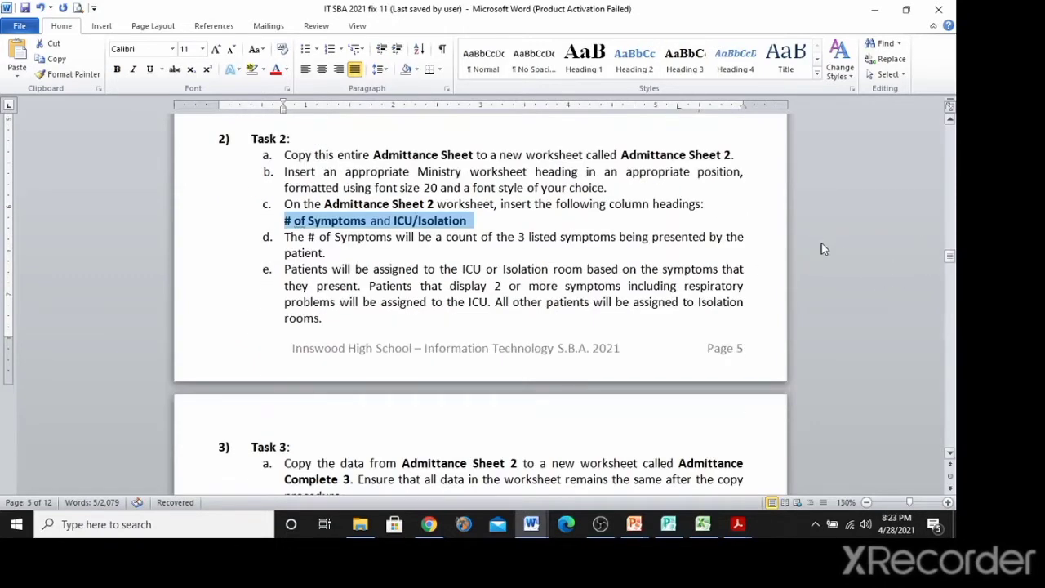
Switch to Excel and examine the # Symptoms formulas for several patients on the Admittance 2 sheet.
key("alt+Tab")
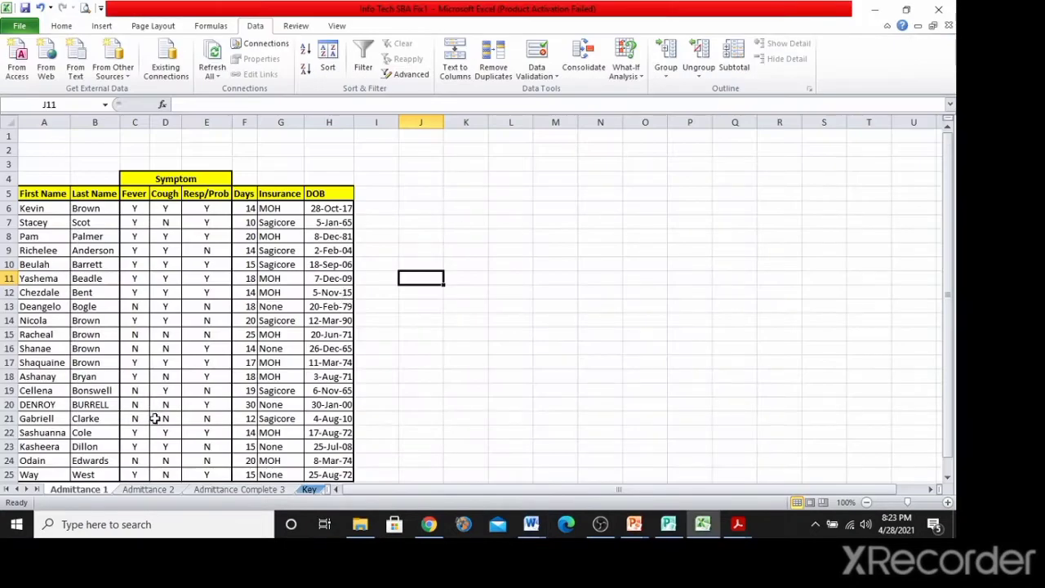
left_click(149, 491)
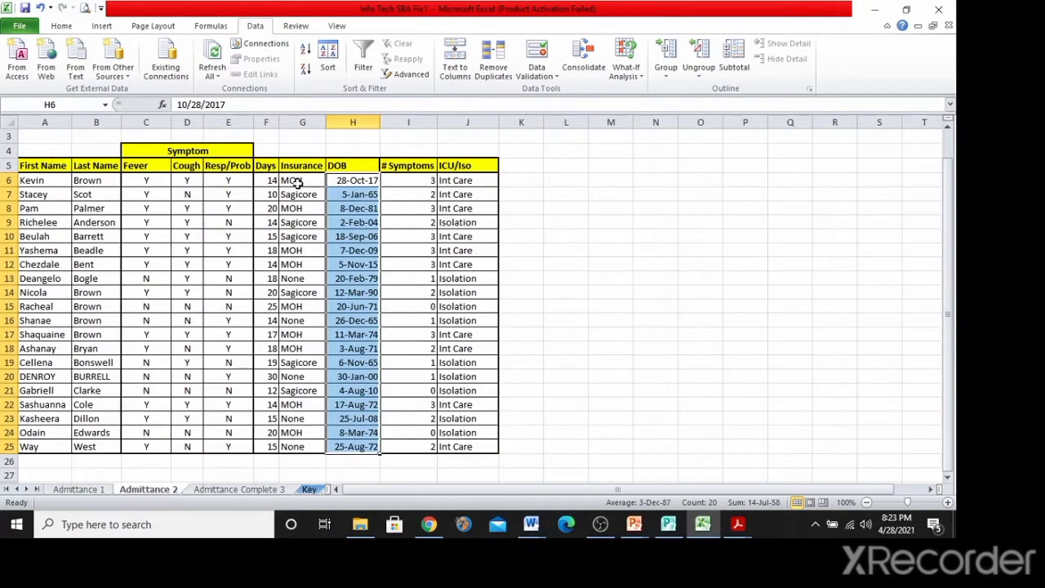
left_click(296, 183)
left_click(405, 180)
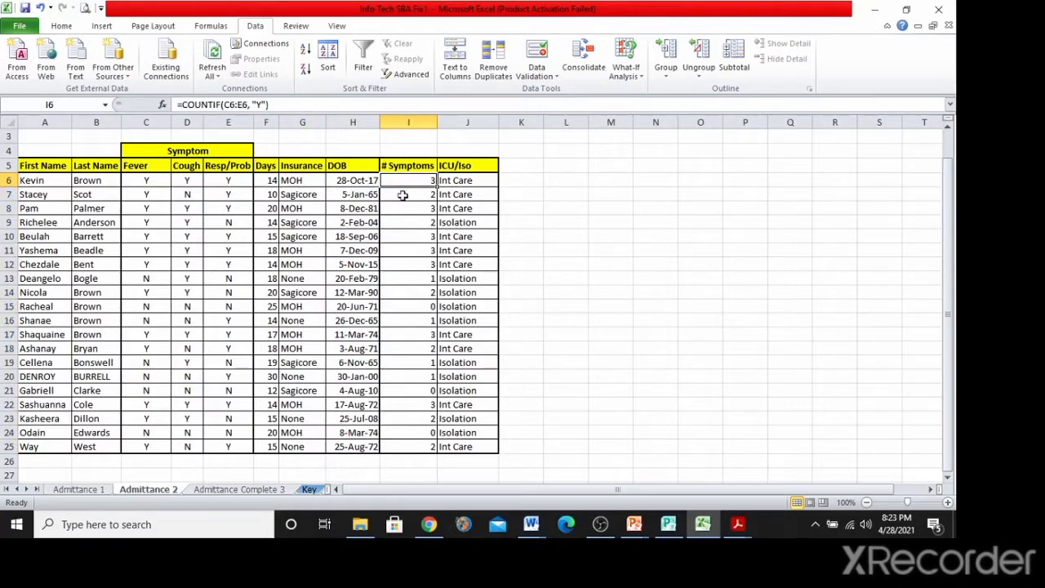
left_click(402, 210)
left_click(395, 275)
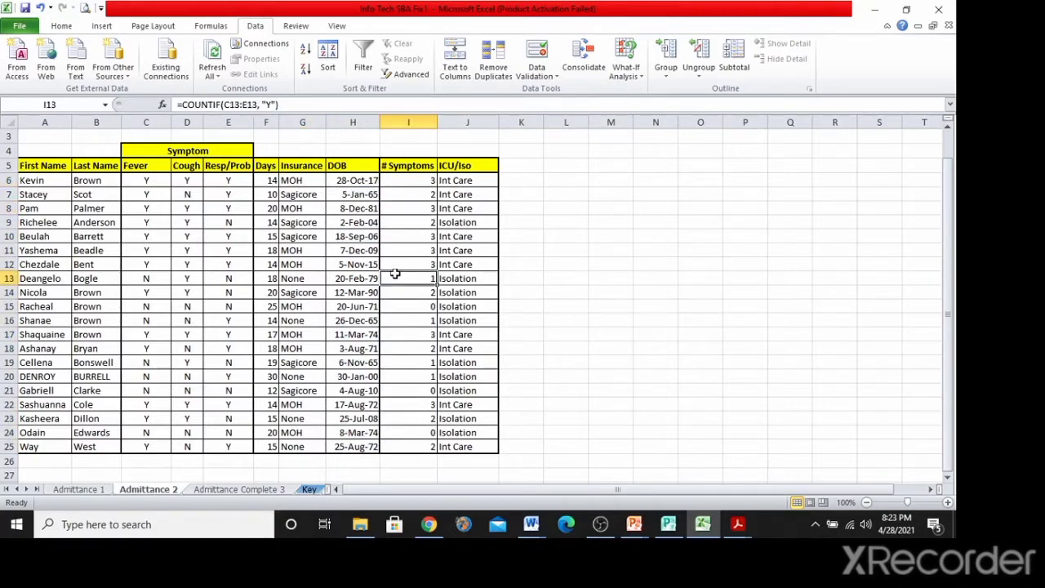
Examine the ICU/Iso formulas in cells J6 and J13 and view the Admittance 2 worksheet heading.
left_click(464, 181)
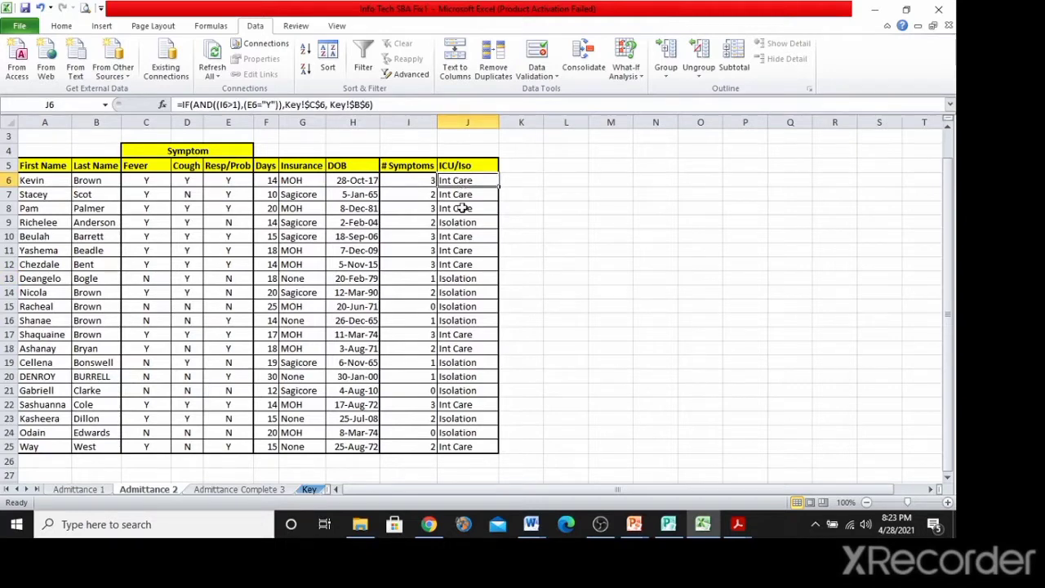
left_click(457, 276)
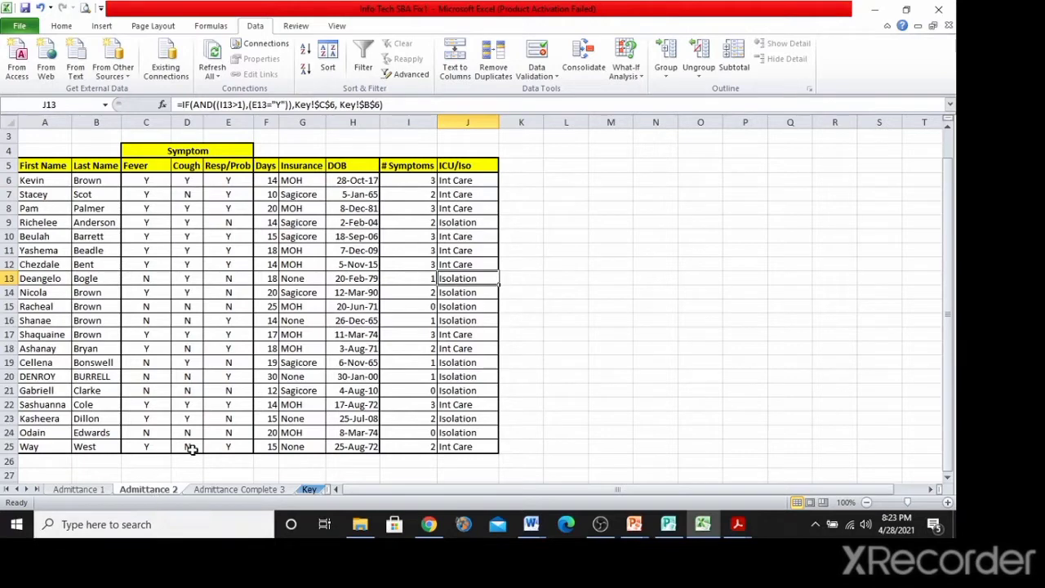
scroll(565, 282, "up", 1)
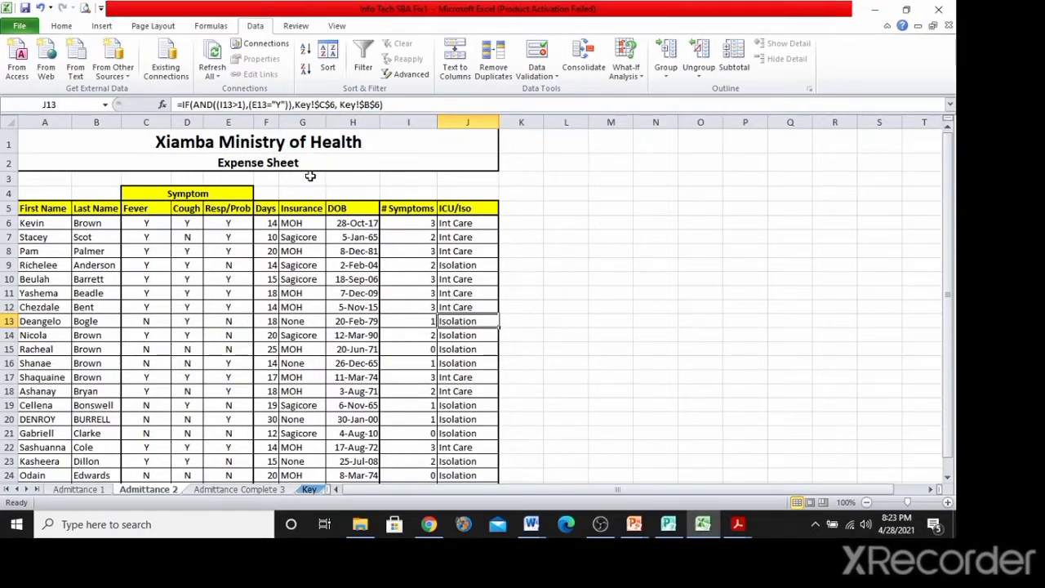
Return to the Word assignment, highlight "called Admittance Complete 3" in Task 3, and read the remaining requirements through item 4.
key("alt+Tab")
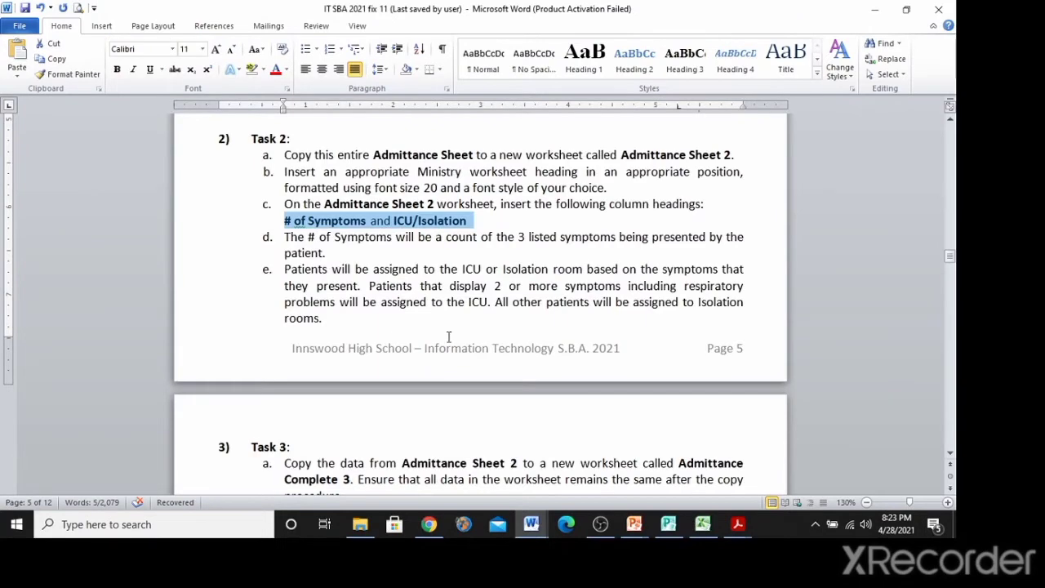
scroll(448, 336, "down", 3)
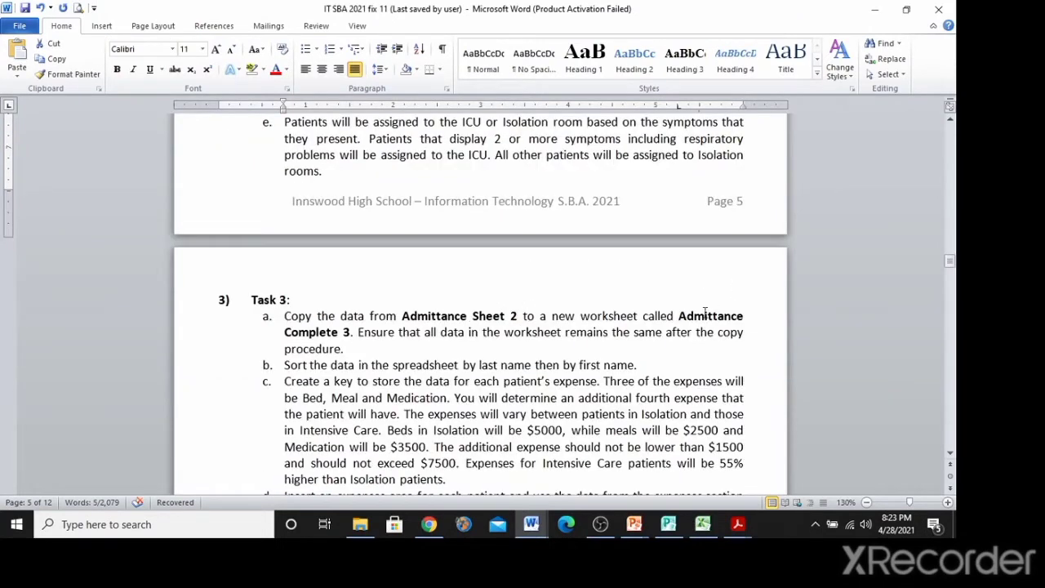
left_click_drag(677, 317, 353, 332)
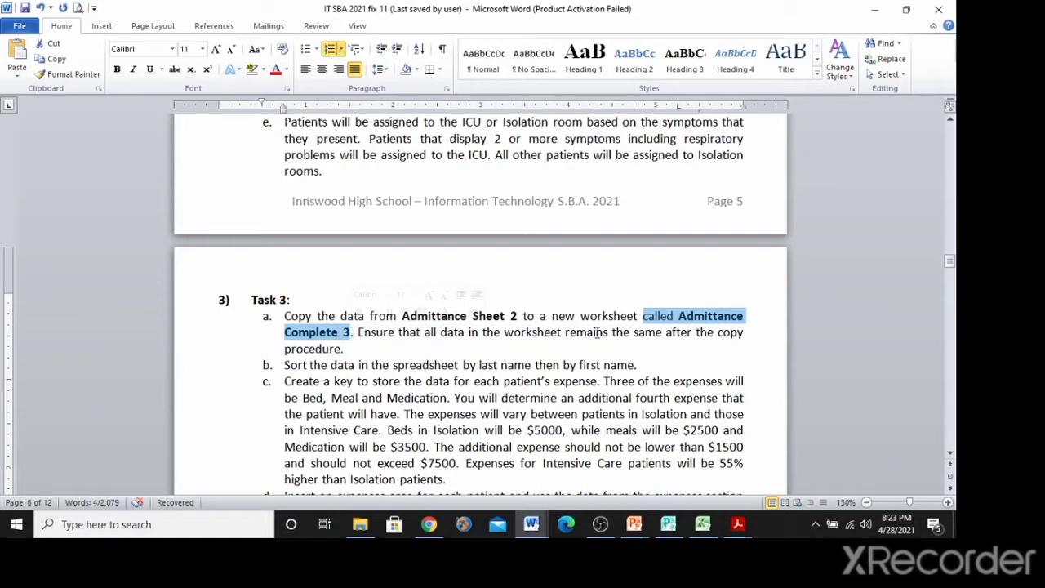
left_click_drag(951, 268, 952, 270)
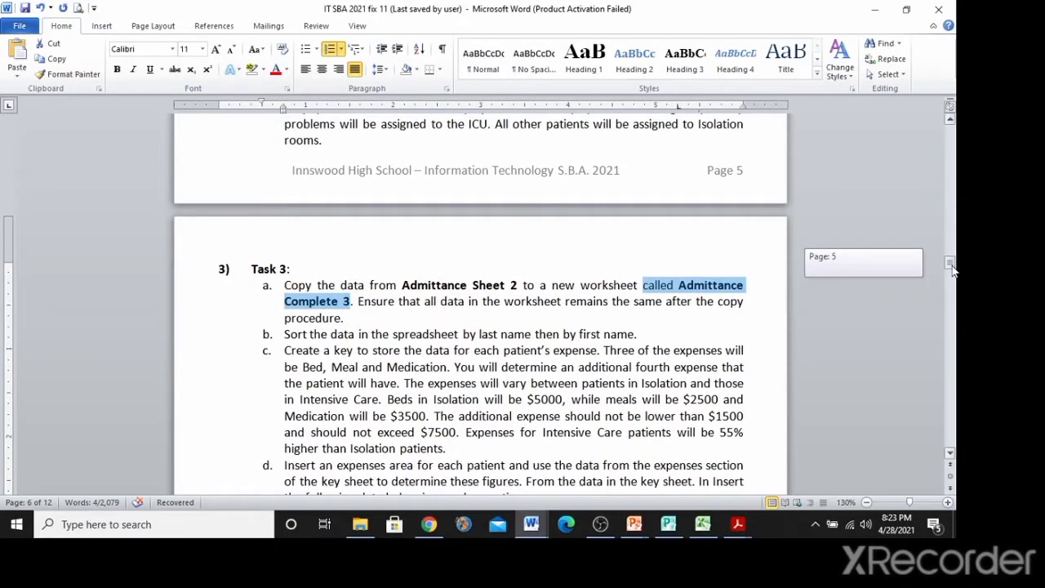
left_click_drag(952, 270, 952, 276)
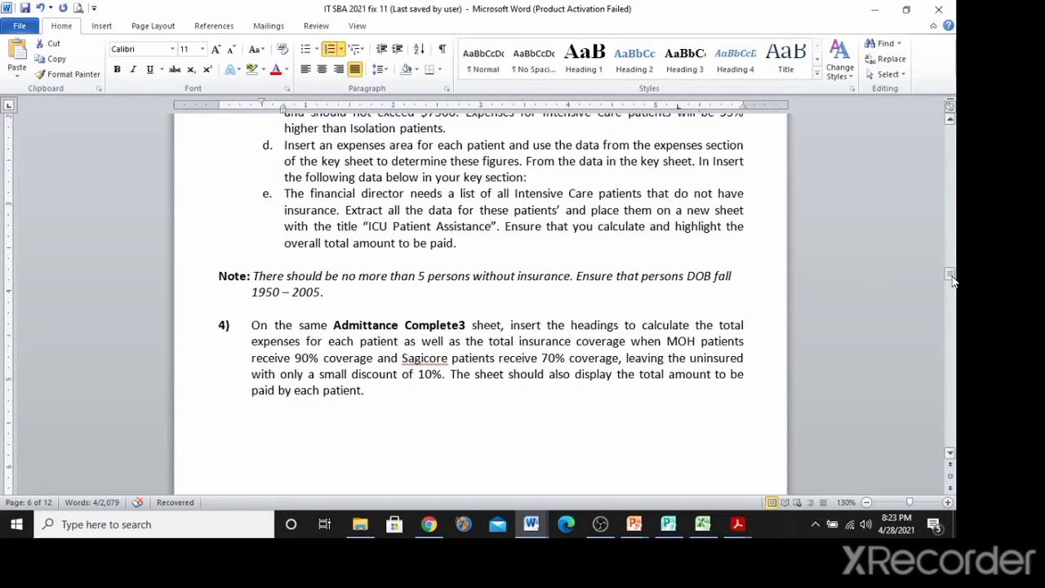
Switch to Excel's Admittance Complete 3 sheet and highlight cells in the Expenses, Total, Coverage and Amount to Pay columns in turn.
key("alt+Tab")
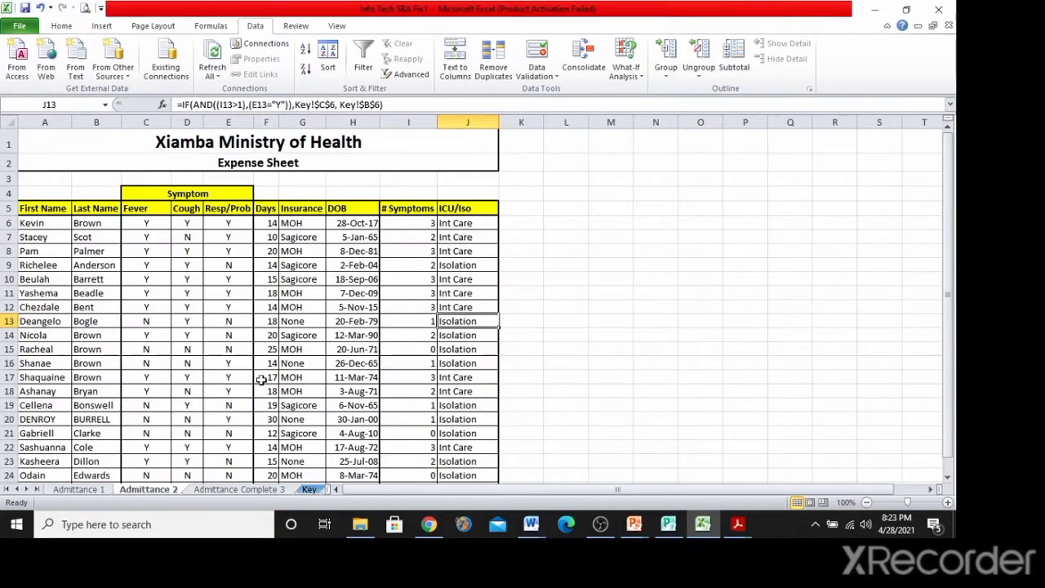
left_click(237, 491)
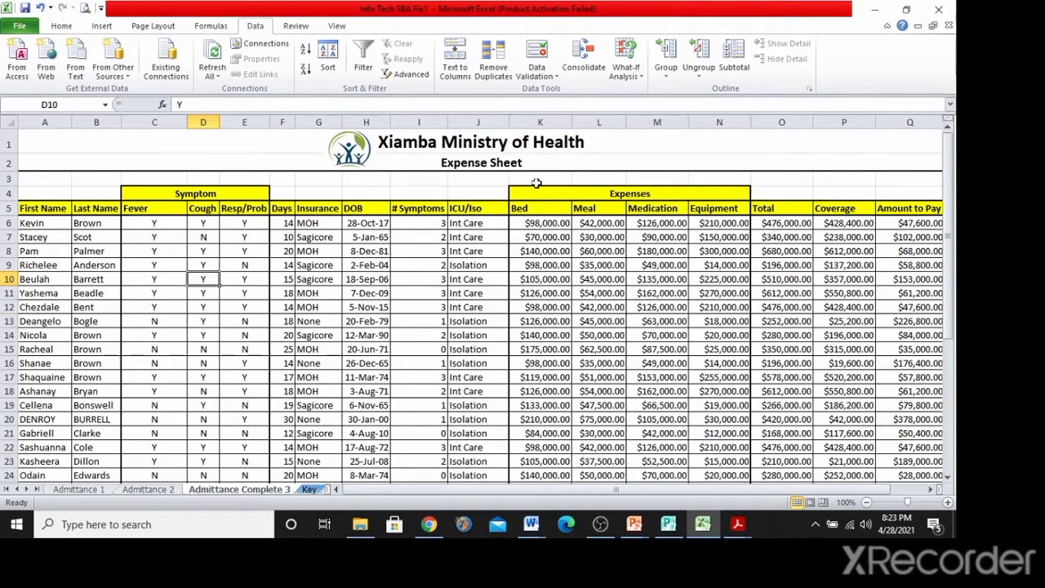
left_click_drag(536, 192, 668, 391)
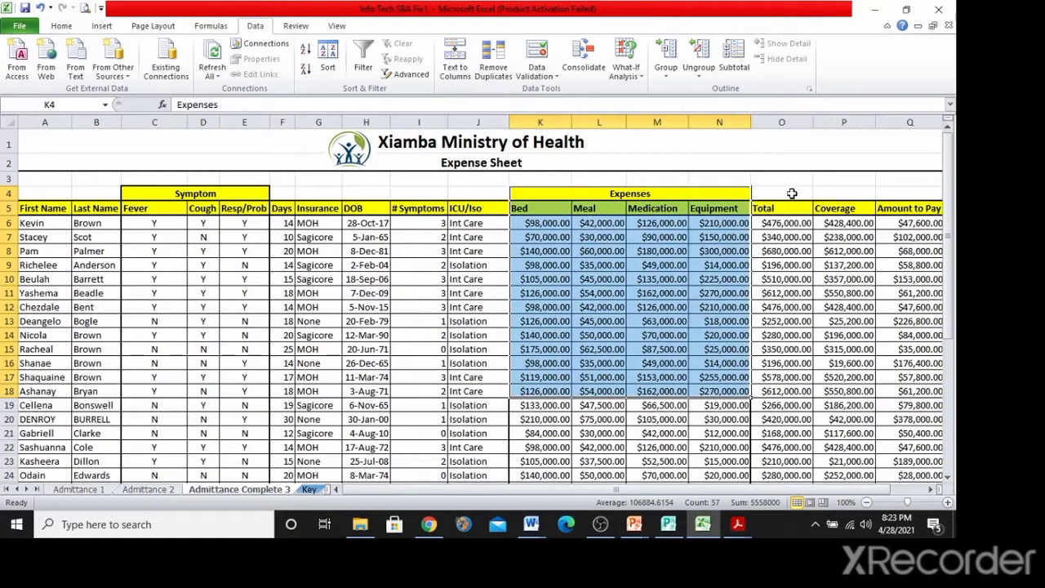
left_click_drag(800, 209, 807, 307)
left_click_drag(853, 209, 868, 304)
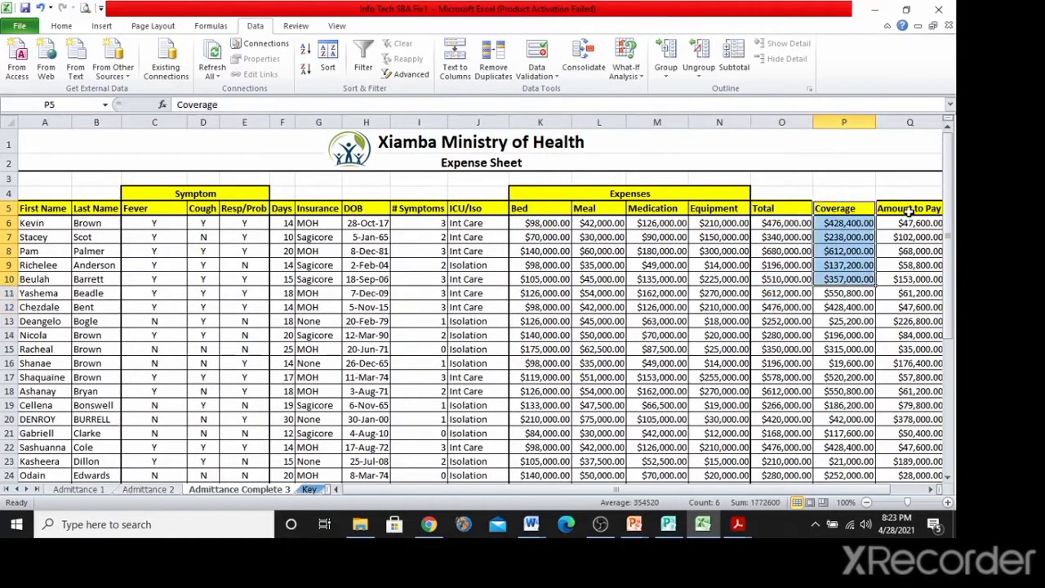
left_click_drag(911, 209, 912, 303)
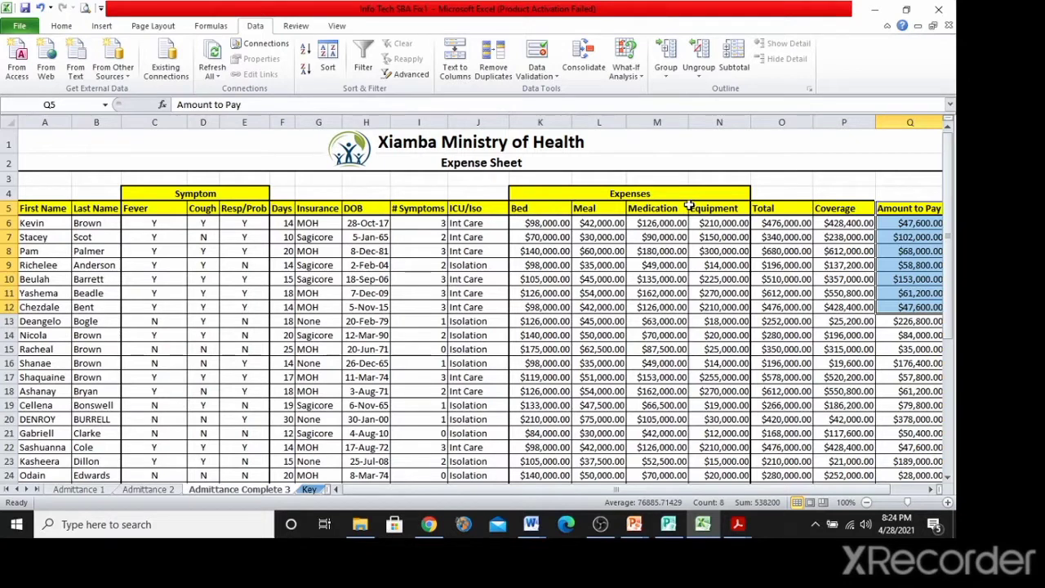
Examine the first patient's formulas for Bed, Meal, Medication, Equipment, Total and Amount to Pay in row 6.
left_click(539, 224)
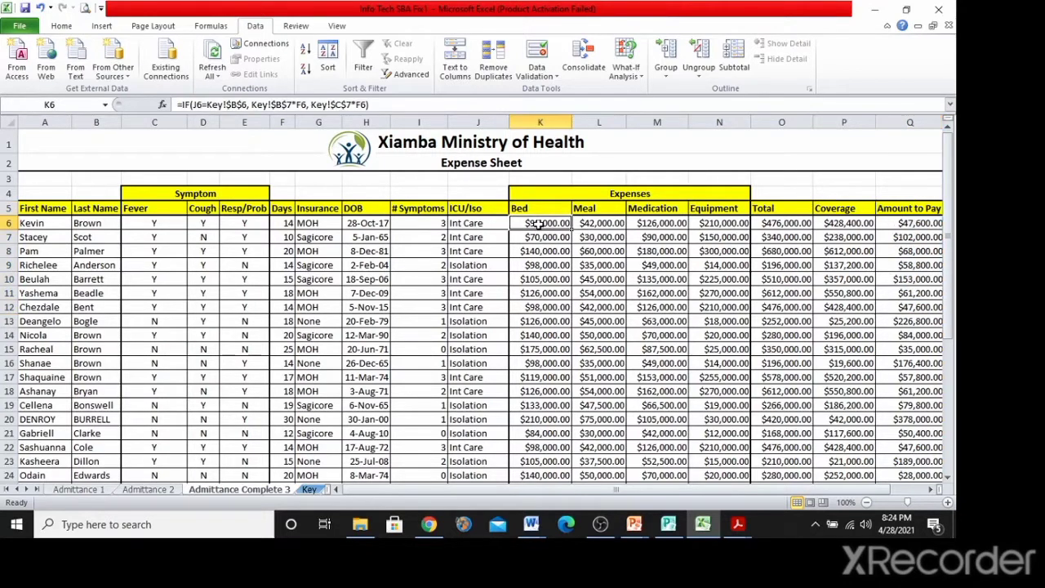
left_click(593, 228)
left_click(663, 223)
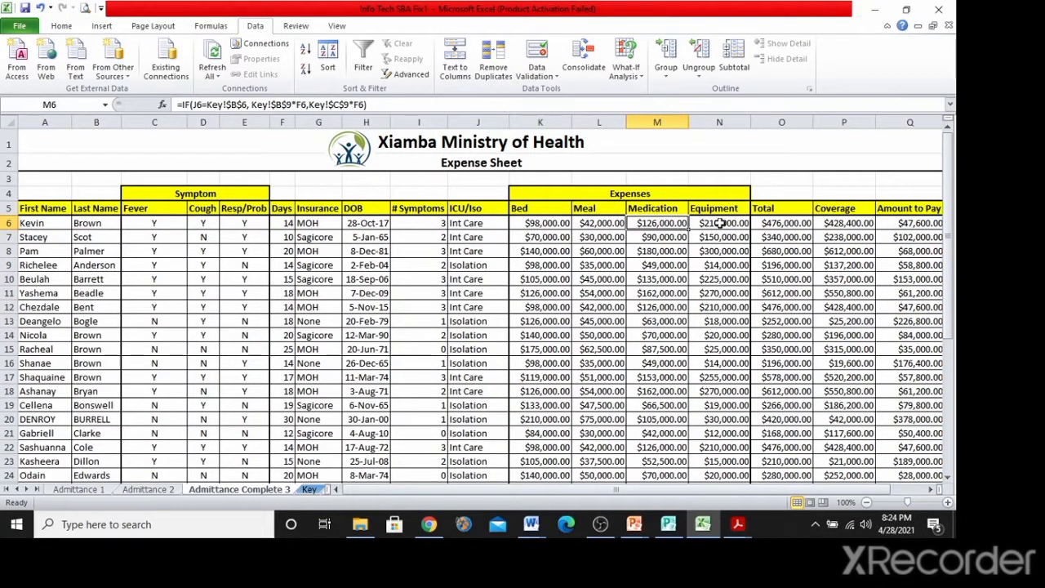
left_click(720, 223)
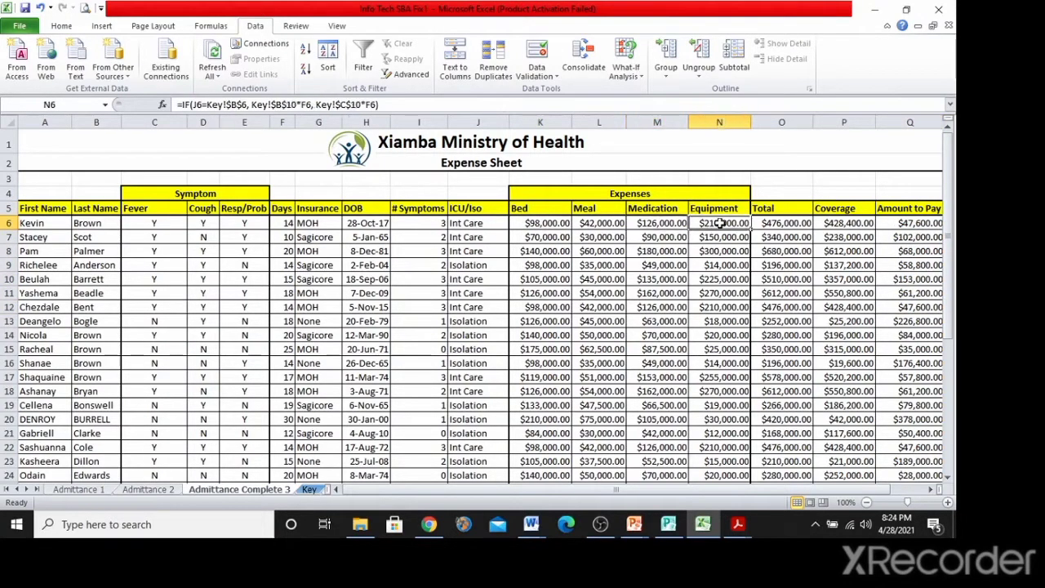
left_click(773, 222)
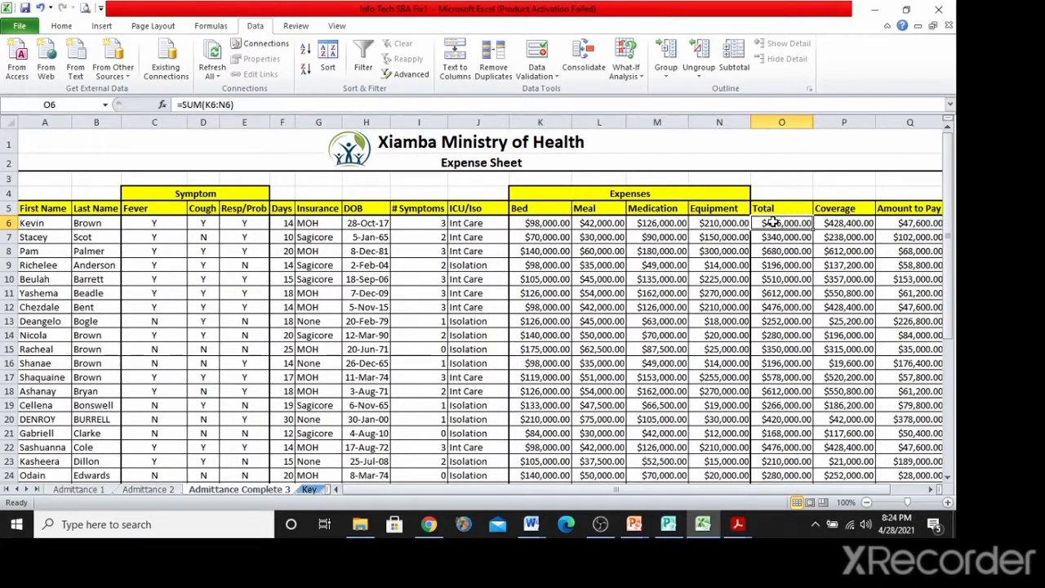
left_click(916, 224)
Look over the rest of the Admittance Complete 3 sheet and select its "Xiamba Ministry of Health" title.
left_click_drag(614, 490, 665, 490)
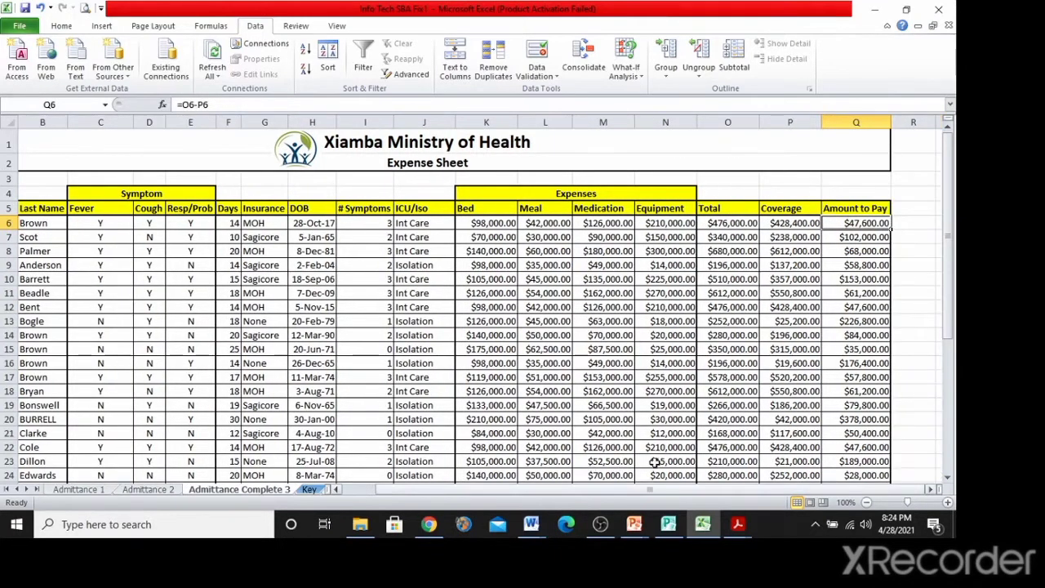
scroll(647, 393, "down", 3)
scroll(647, 393, "up", 3)
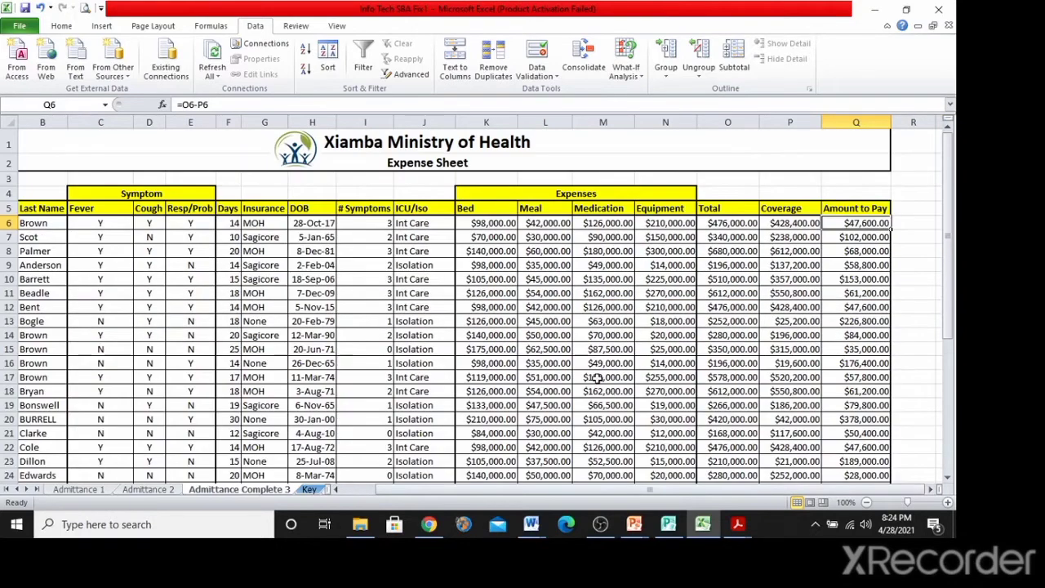
left_click(457, 141)
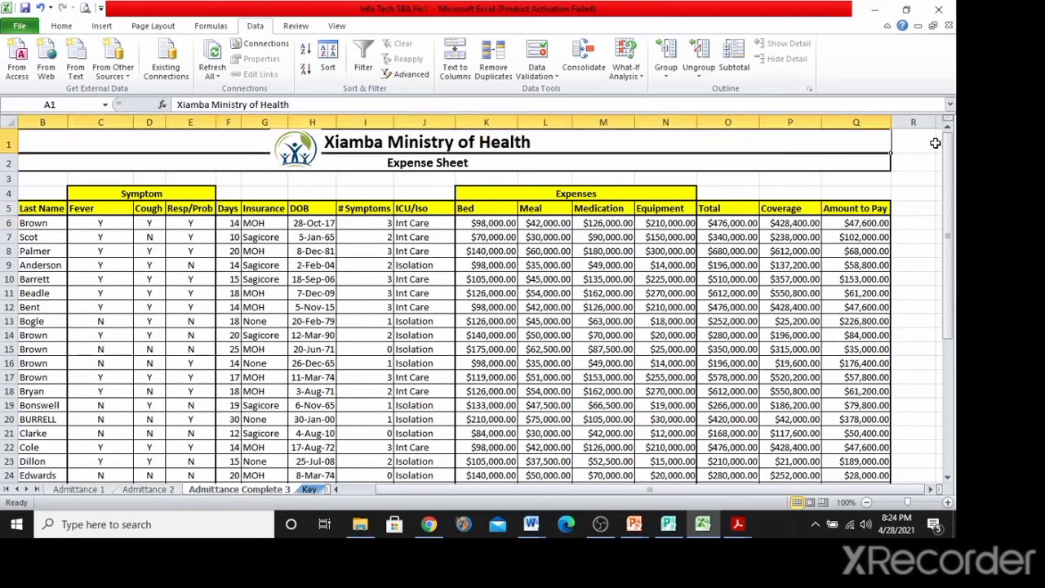
Point out the logo and "Xiamba Ministry of Health" title, and show the first patient's # Symptoms formula.
left_click(301, 264)
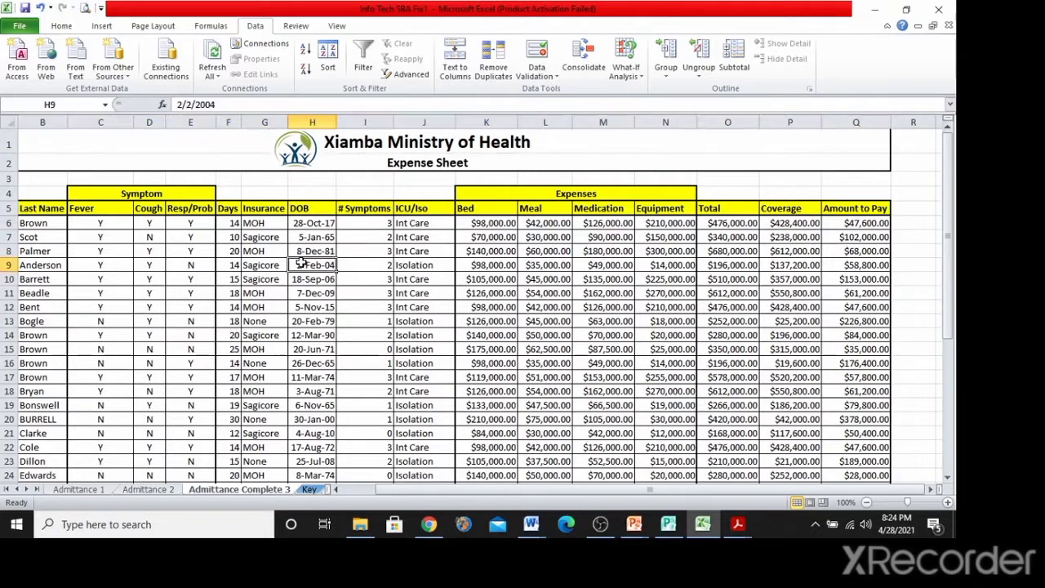
left_click(302, 141)
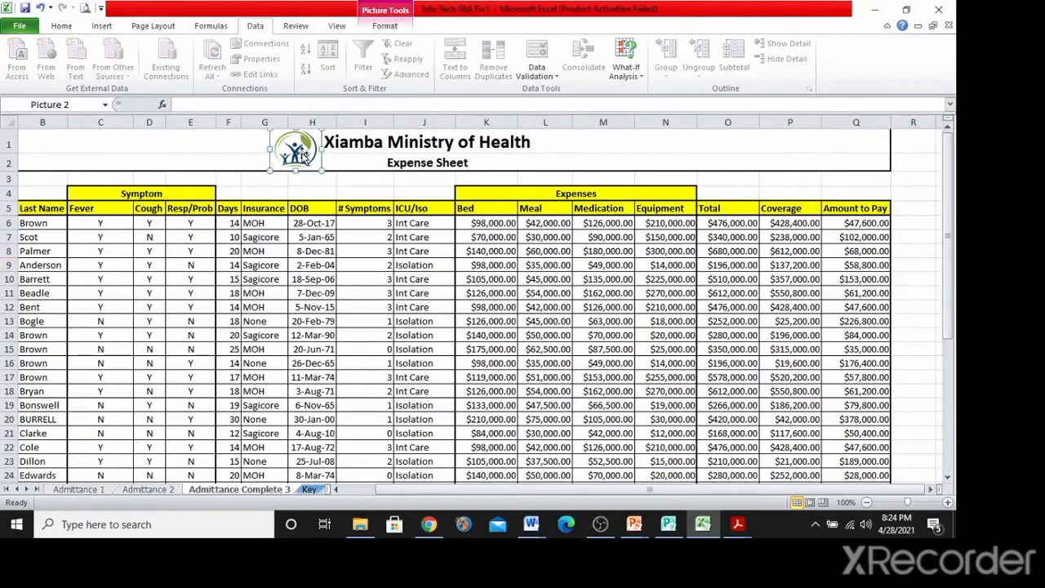
left_click(233, 255)
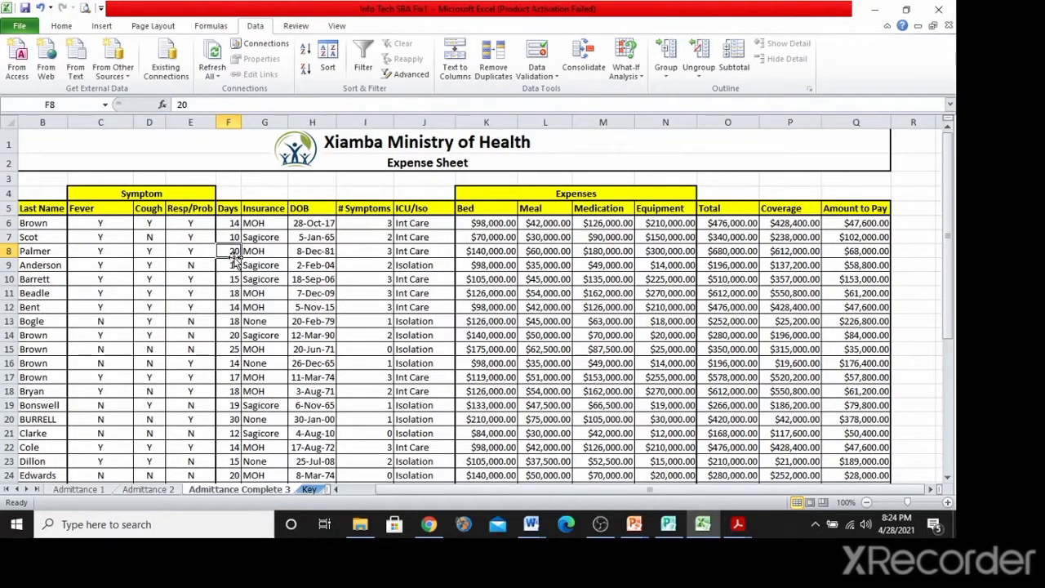
left_click(347, 142)
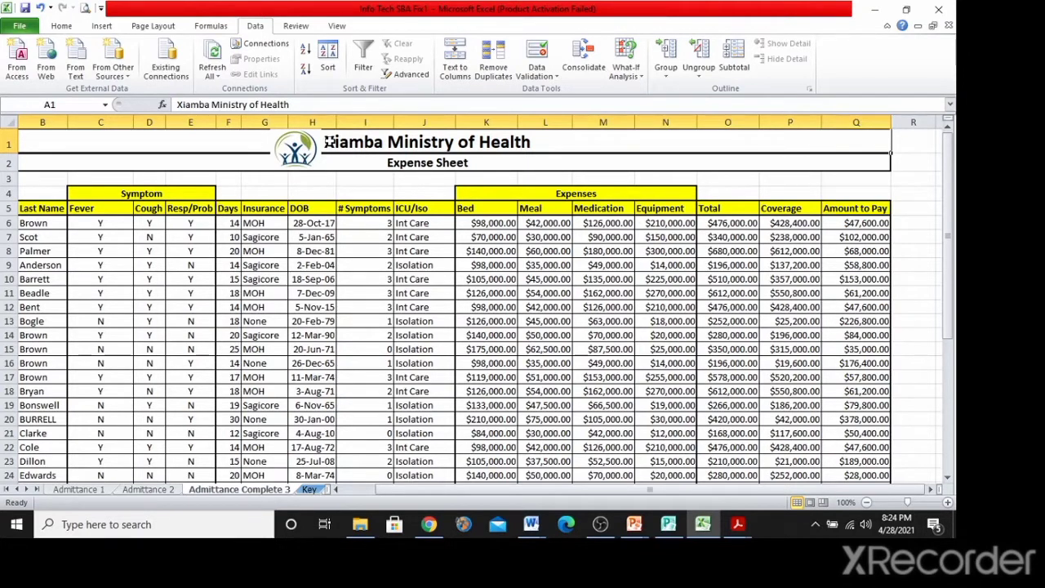
left_click(371, 223)
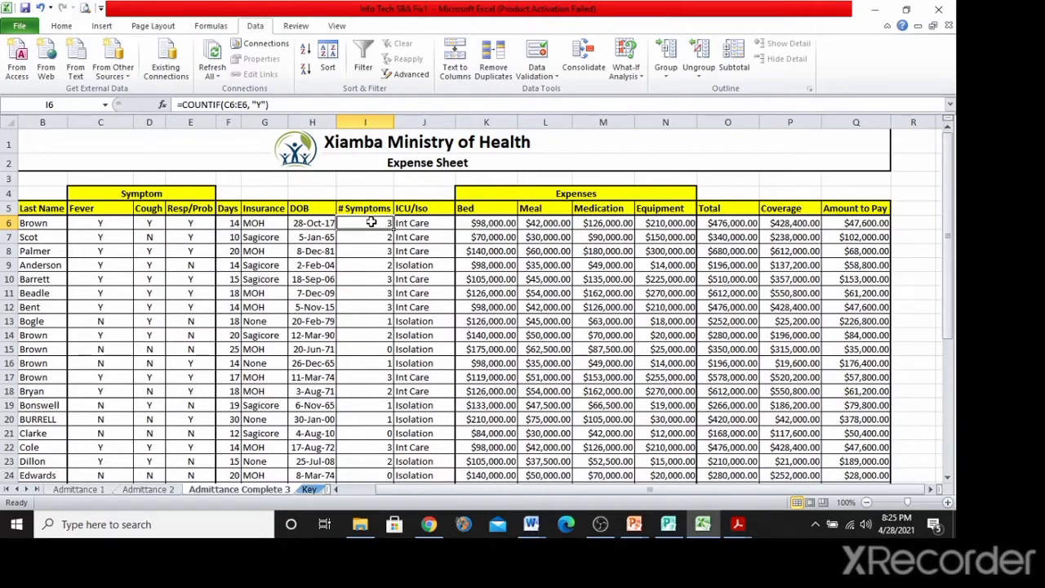
Look over the full Admittance Complete 3 table and highlight the empty area beneath it, ending with B28:H39.
scroll(376, 241, "down", 3)
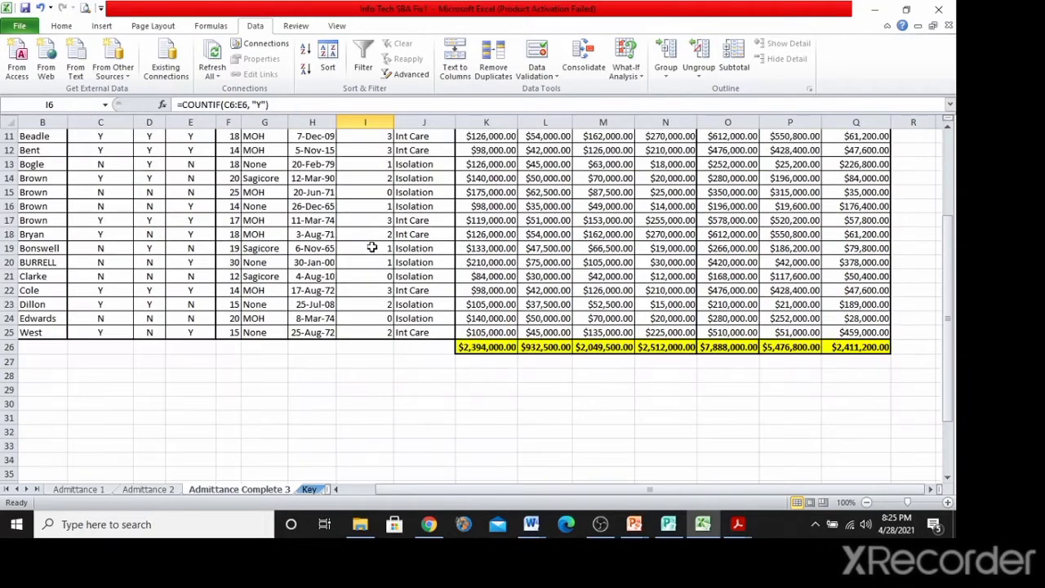
scroll(381, 254, "up", 3)
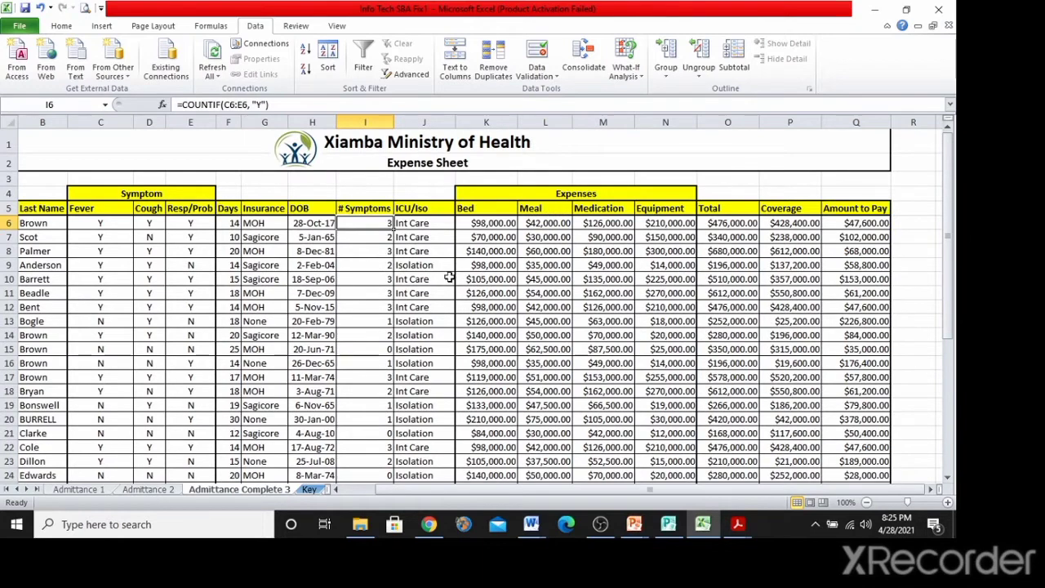
scroll(448, 275, "down", 7)
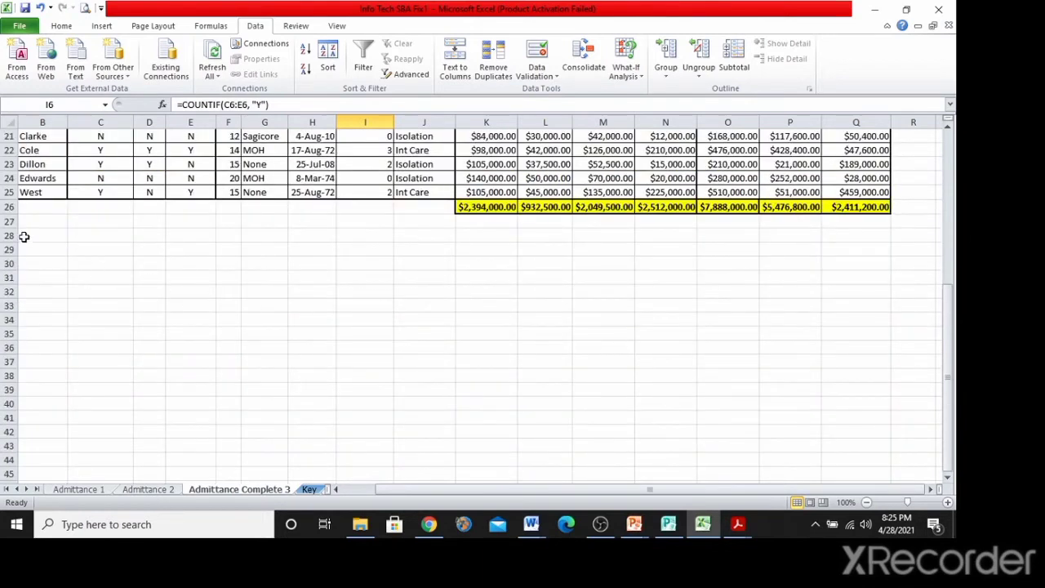
left_click_drag(24, 236, 269, 428)
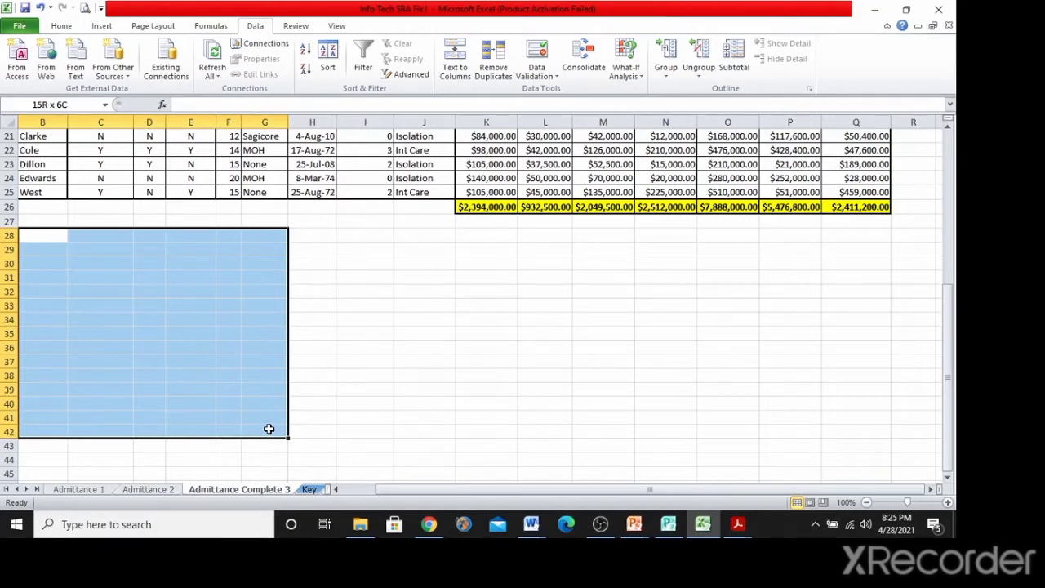
left_click_drag(269, 429, 268, 429)
left_click(234, 290)
left_click_drag(44, 236, 299, 390)
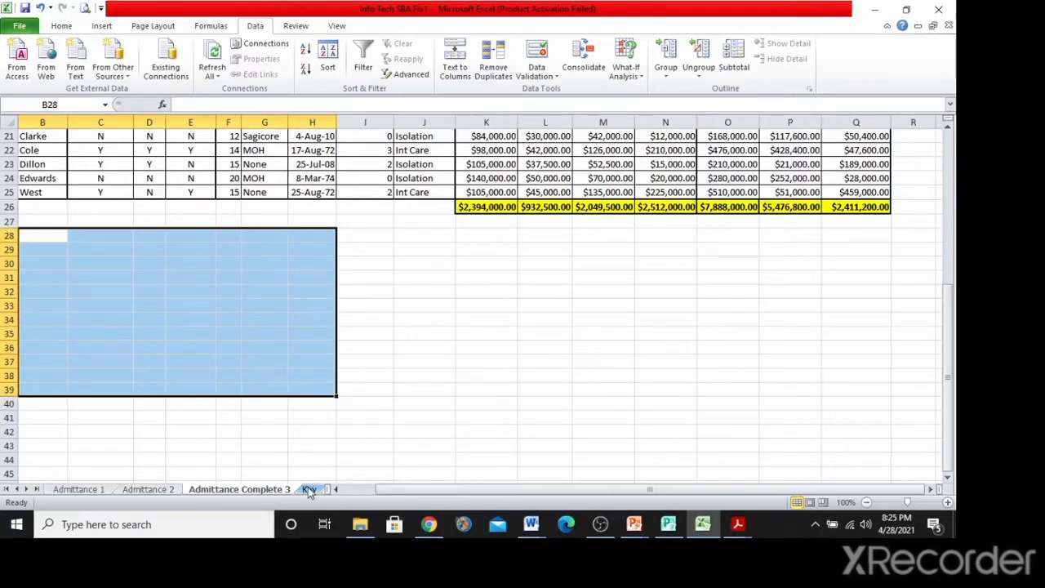
On the Key sheet, move the "Pie Chart Comparing Expenses" down below the key and summary tables.
left_click(309, 490)
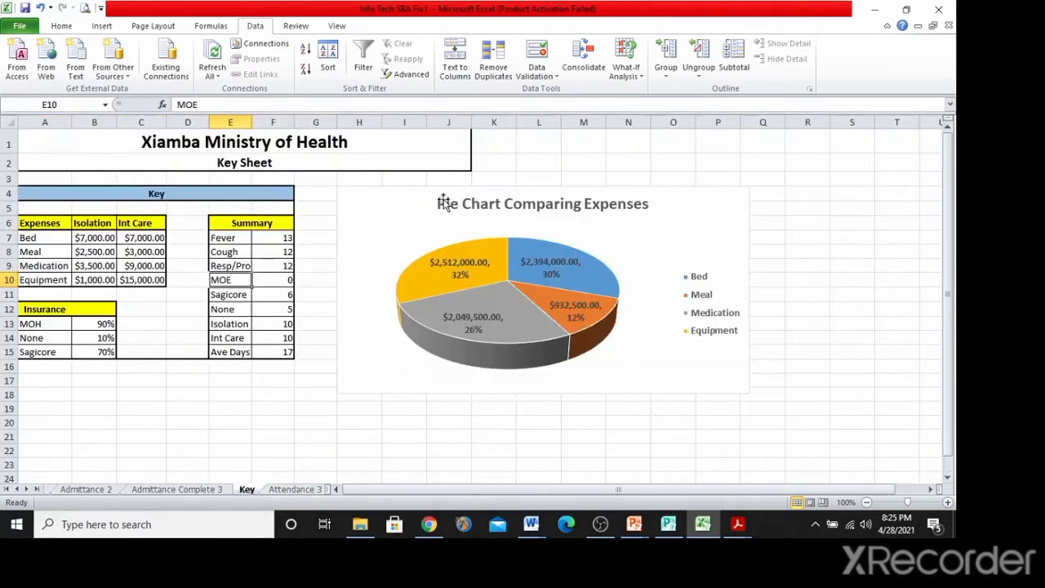
left_click_drag(441, 203, 397, 468)
left_click(411, 262)
scroll(192, 410, "up", 1)
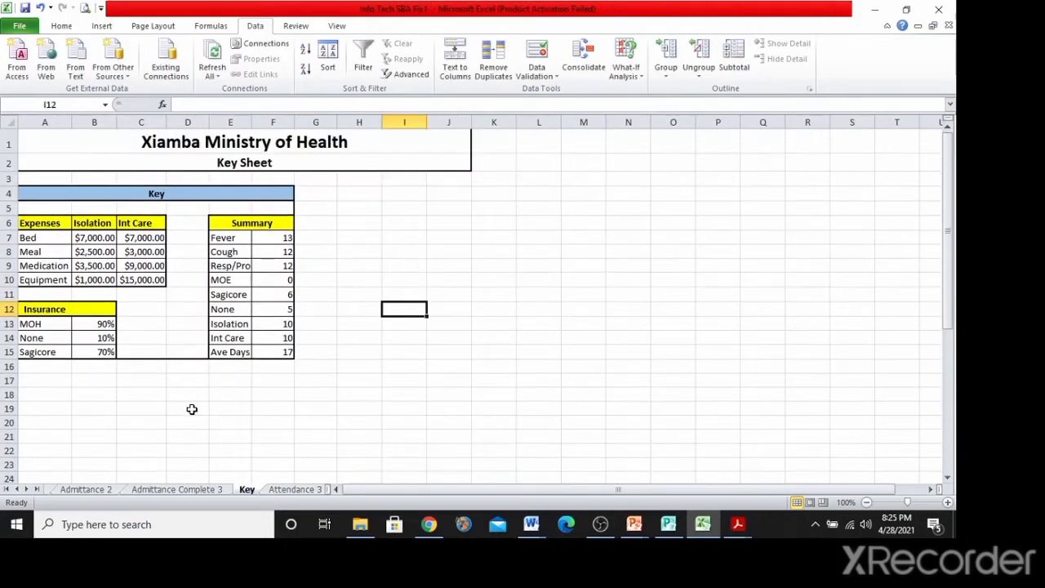
On Admittance Complete 3, open the ICU/Iso formula in J25 for editing and remove its Key!$C$6 and Key!$B$6 results.
left_click(206, 494)
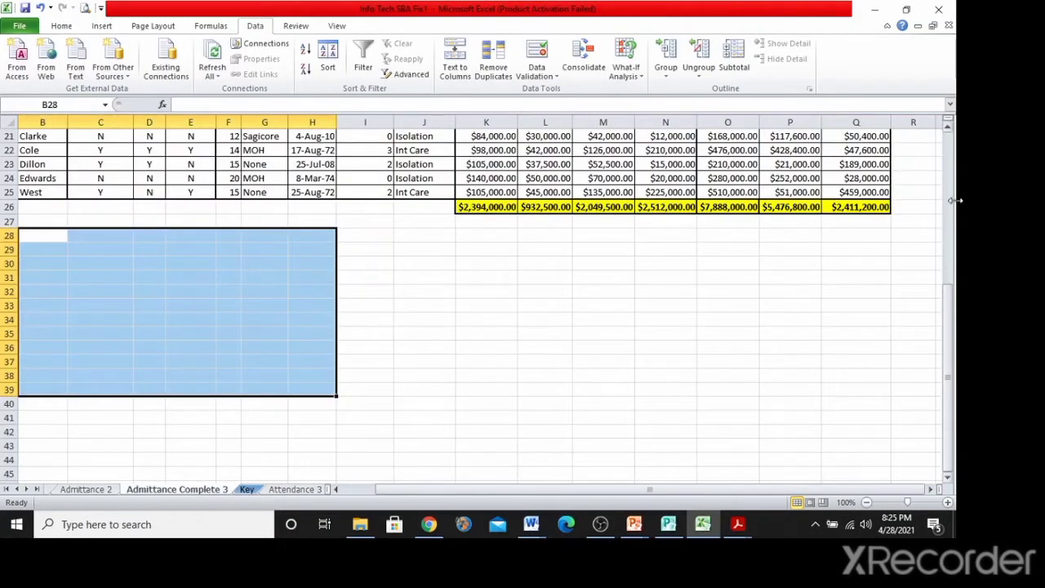
left_click(412, 194)
double_click(413, 194)
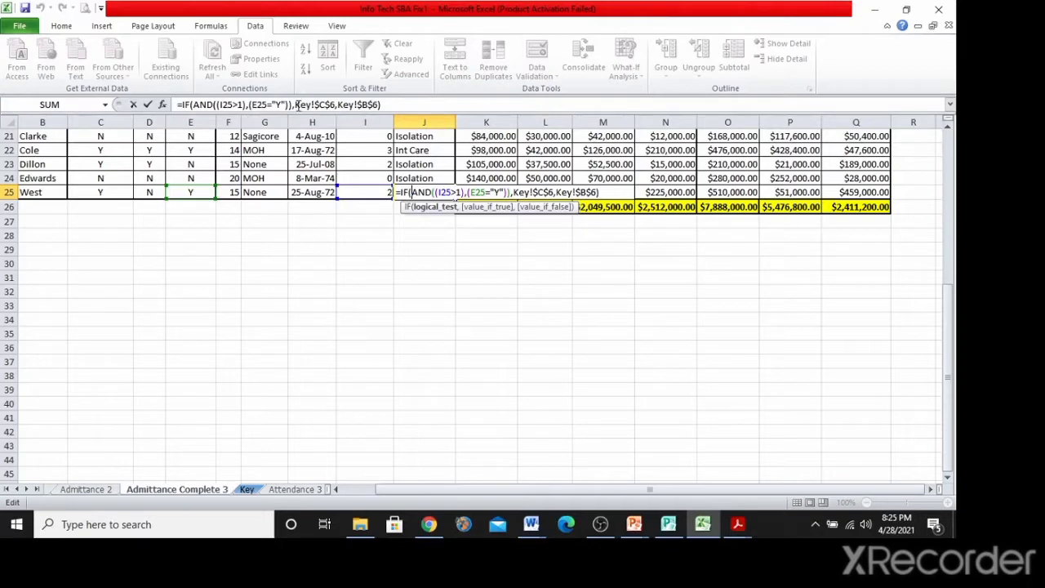
left_click_drag(296, 104, 337, 104)
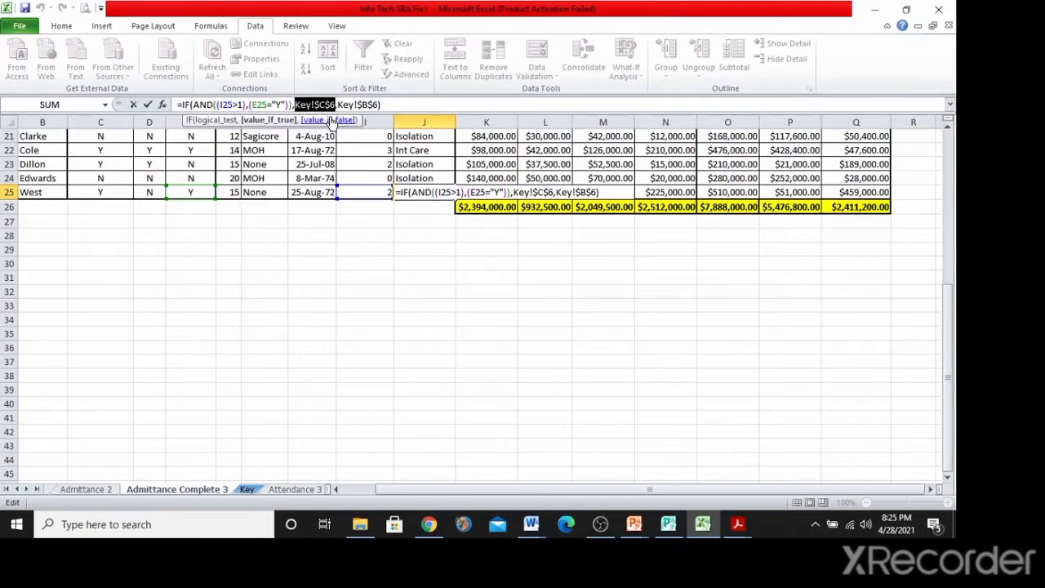
key("Delete")
key("Delete")
key("Delete")
key("Delete")
key("Delete")
key("Delete")
key("Delete")
key("Delete")
key("Delete")
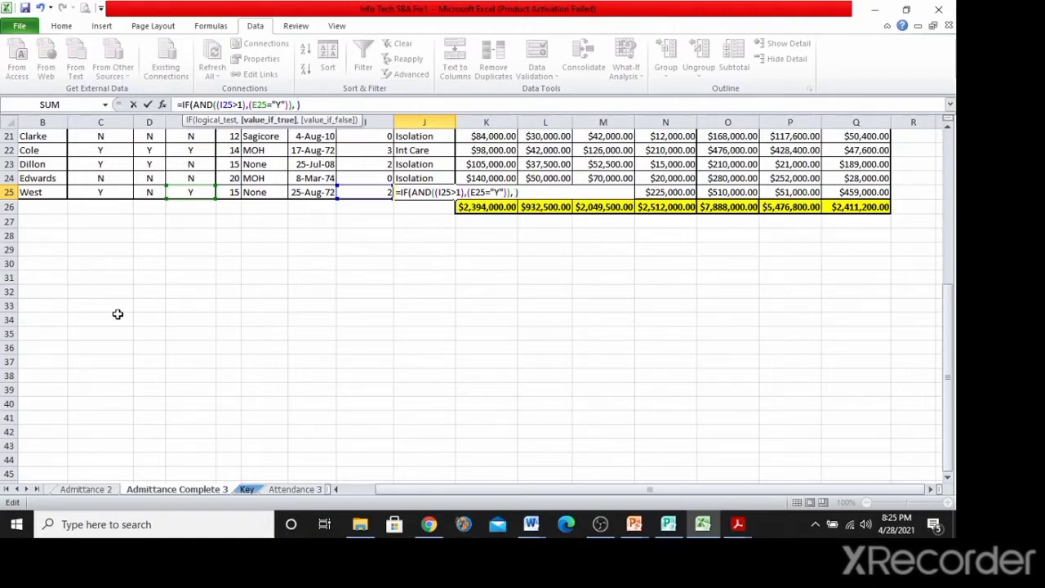
Try rebuilding the IF formula's results with Key!C6 as the true value and Key!B6 as the false value, and discard the edit.
left_click(247, 489)
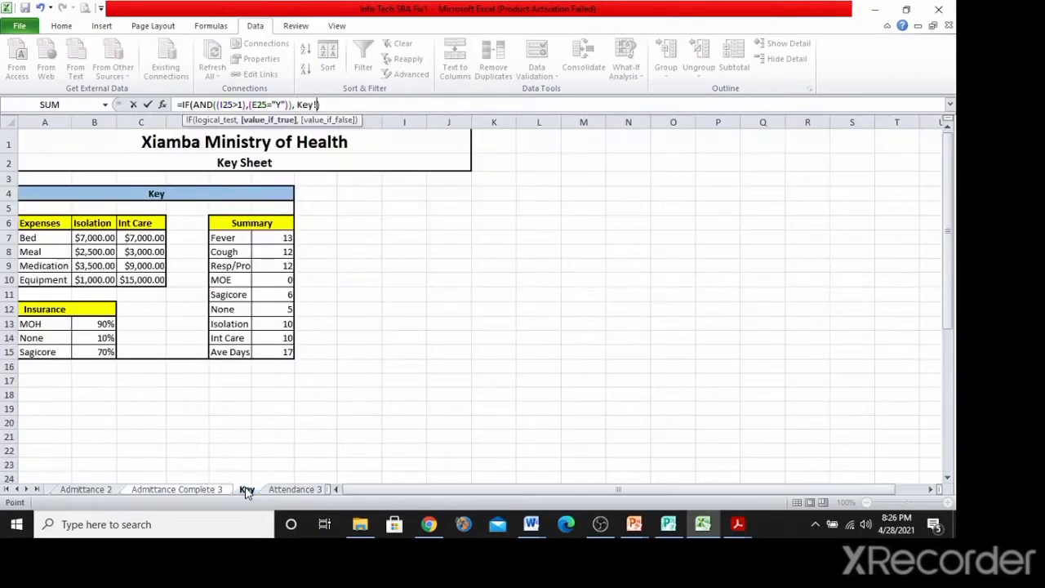
left_click(137, 224)
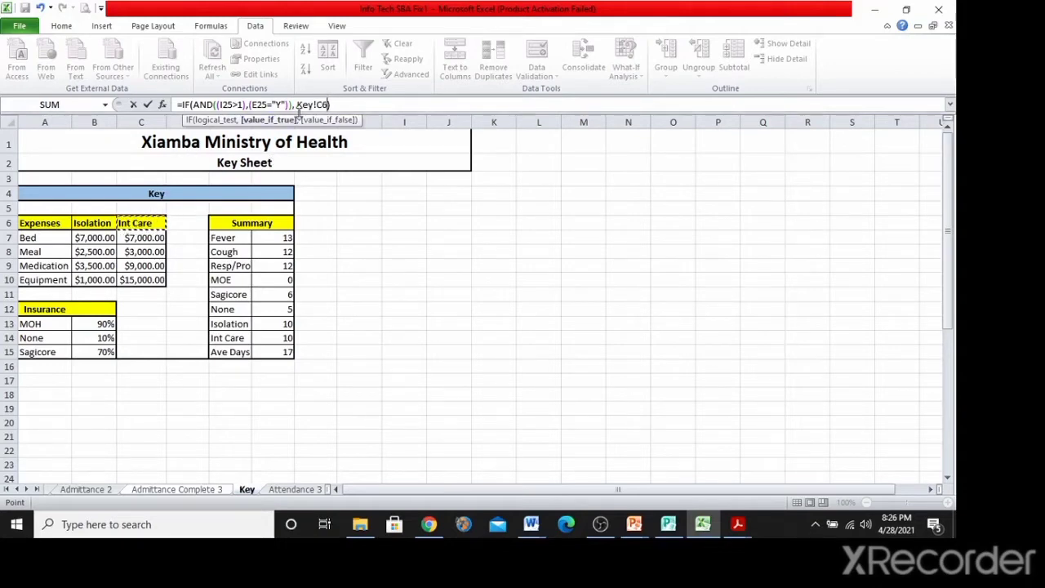
type(",")
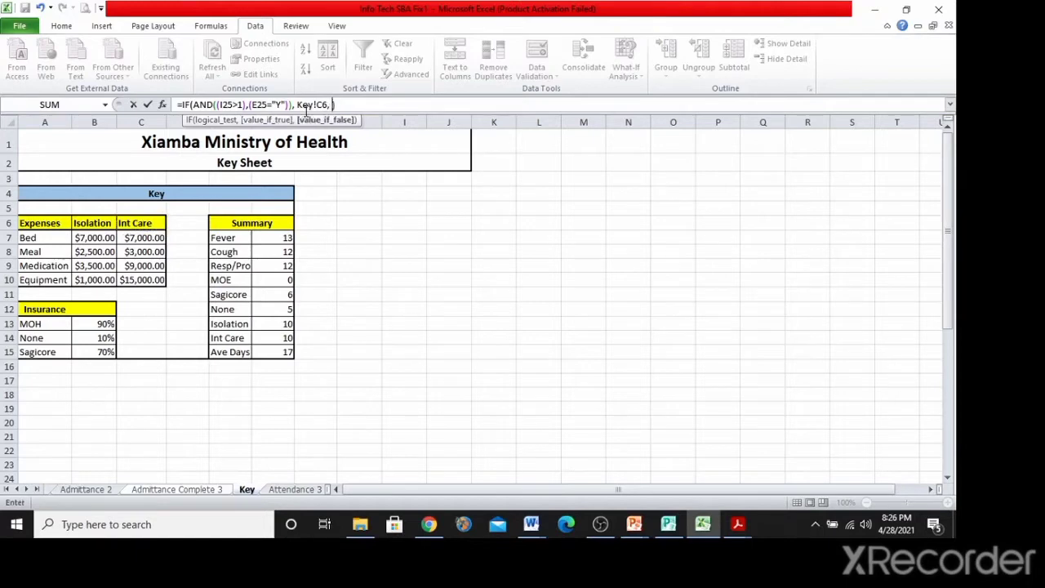
left_click(98, 222)
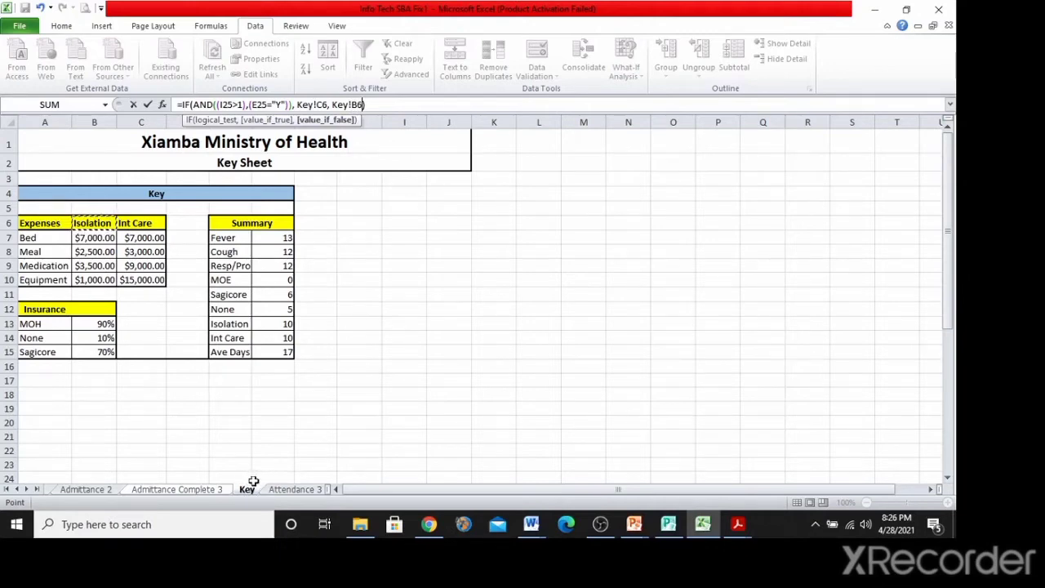
key("Escape")
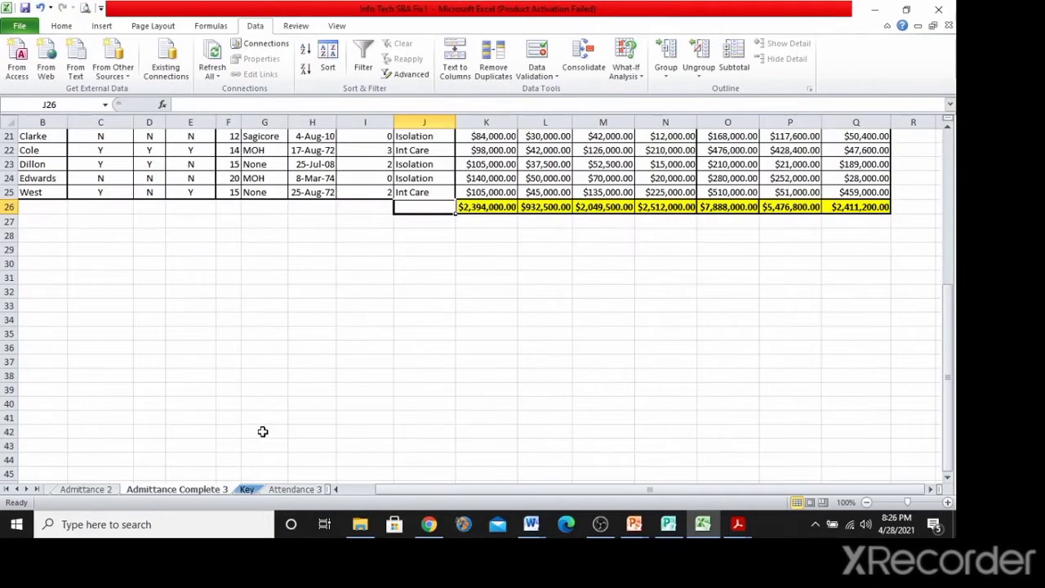
left_click(320, 321)
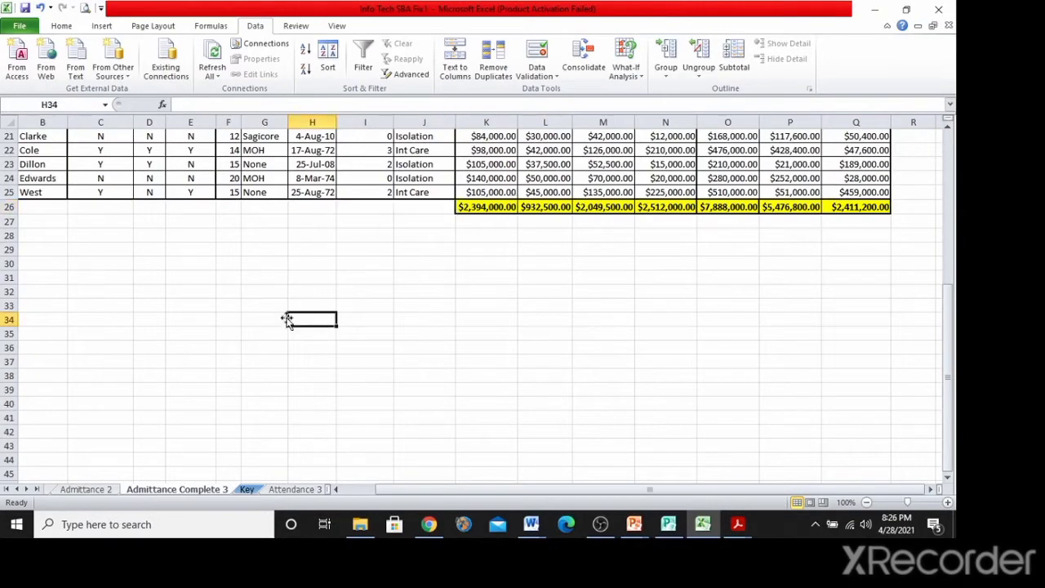
View the Key sheet's tab options, including Hide, and return to the first columns of the Admittance Complete 3 table.
right_click(248, 490)
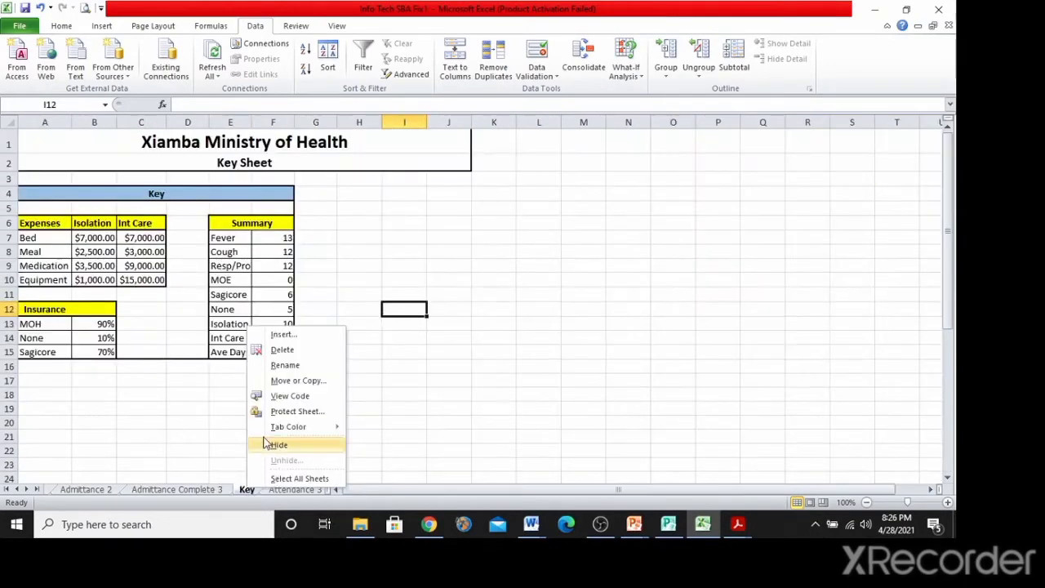
left_click(213, 392)
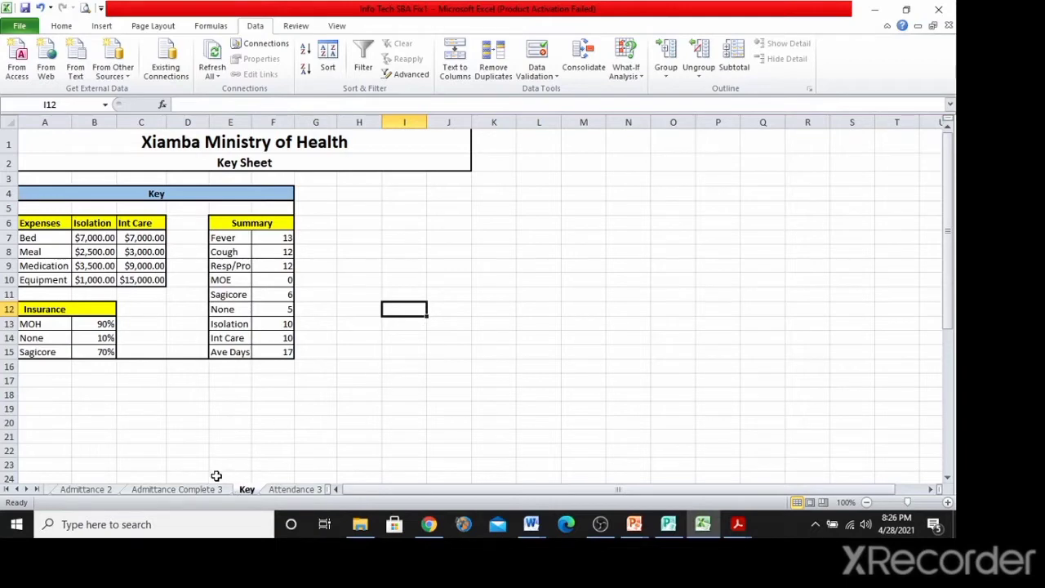
left_click(187, 489)
scroll(409, 380, "up", 6)
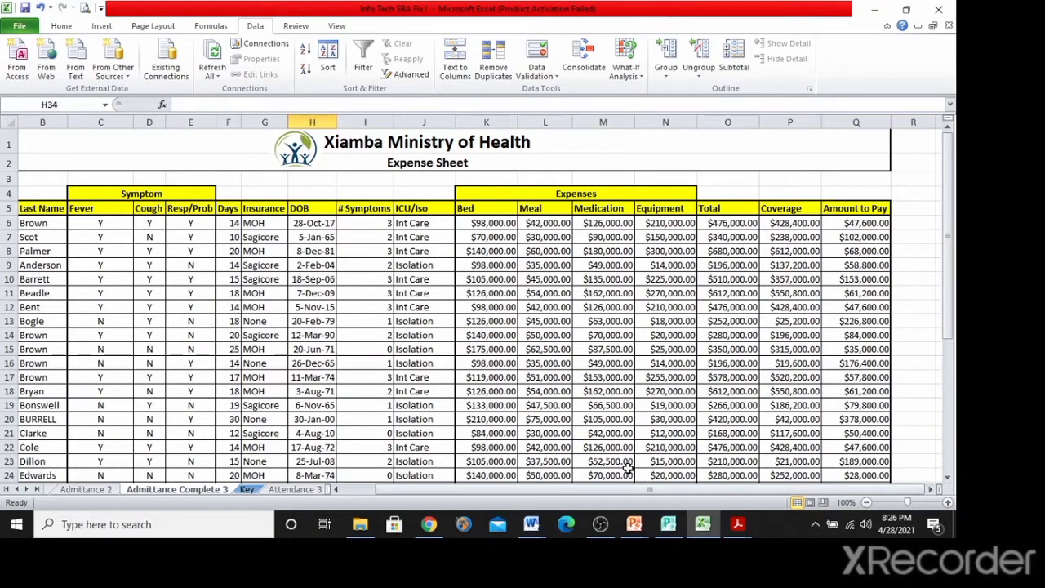
left_click_drag(588, 491, 511, 490)
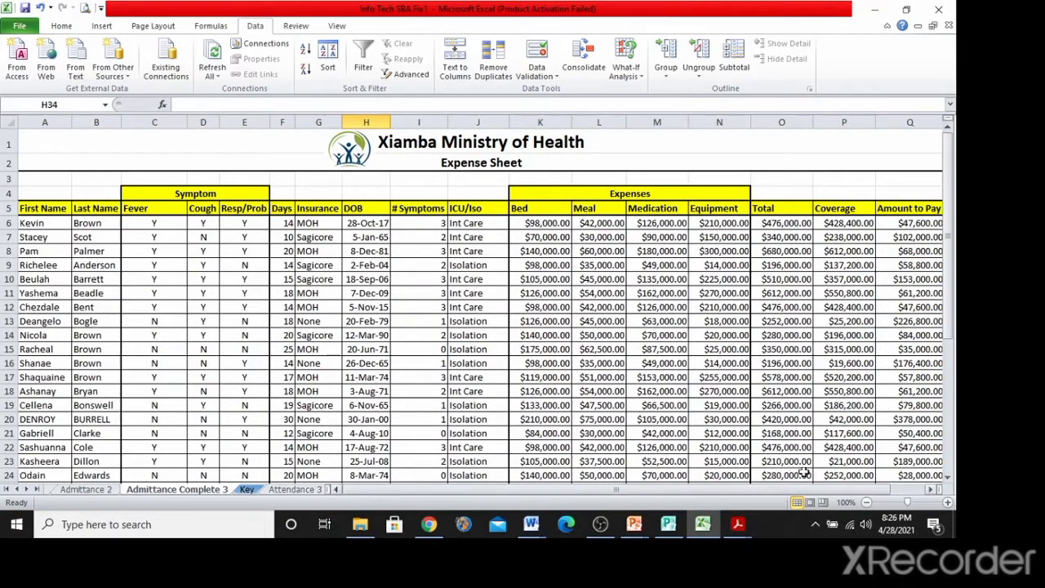
Highlight the expense totals in row 26 and examine the SUM formula for the Bed column in K26.
scroll(817, 388, "down", 3)
left_click_drag(529, 347, 782, 348)
left_click(540, 347)
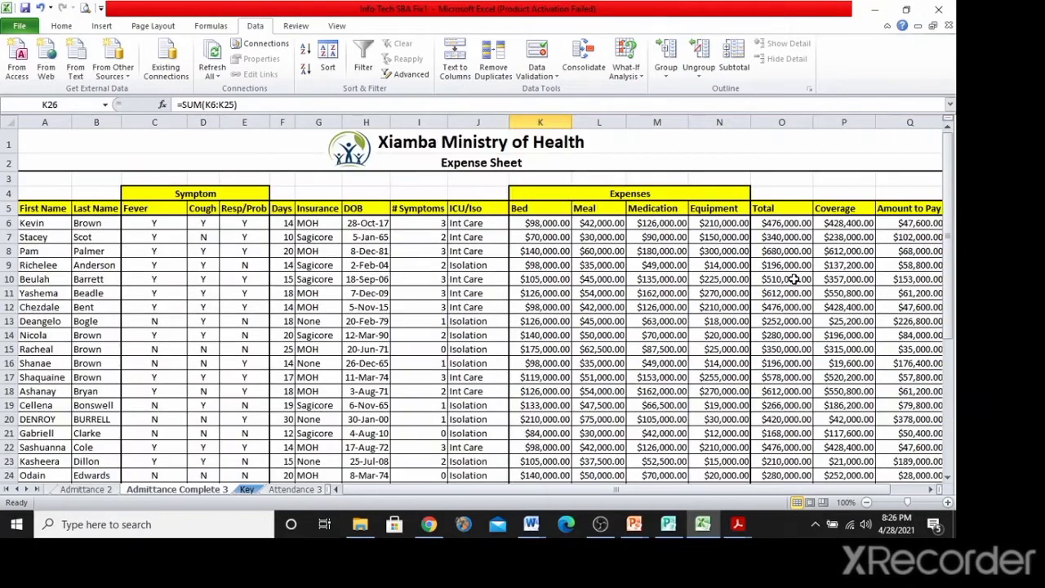
scroll(792, 278, "up", 4)
scroll(544, 237, "down", 3)
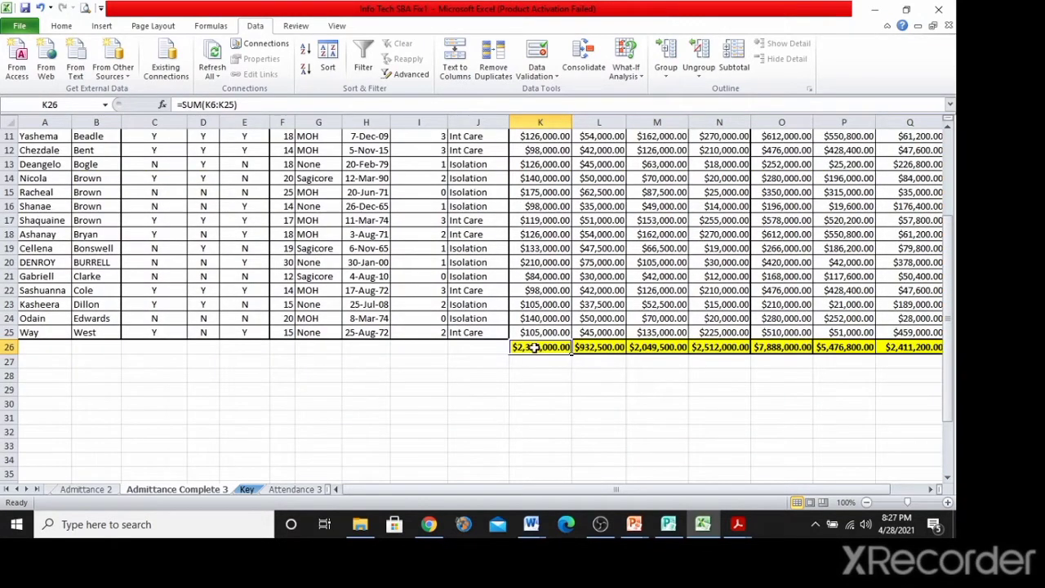
Highlight the Meal, Medication and Equipment columns in turn and review their totals beneath the patient rows.
left_click(599, 363)
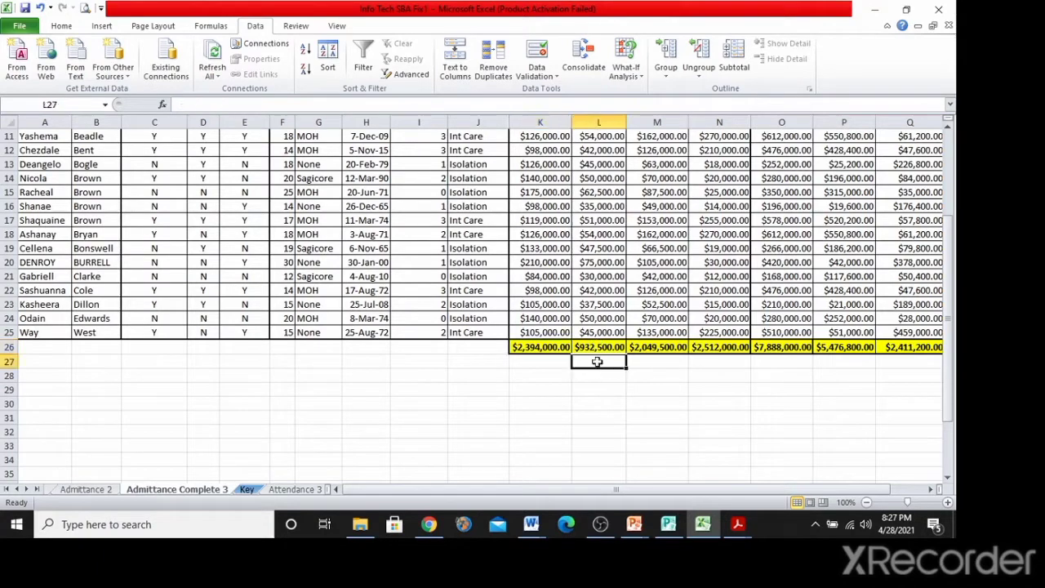
left_click(597, 122)
scroll(596, 164, "up", 3)
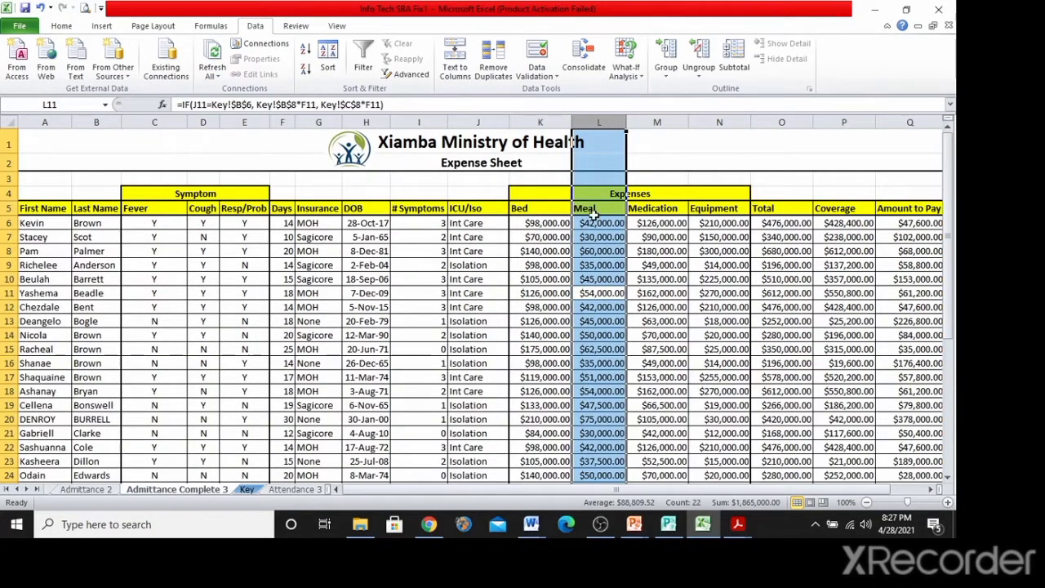
left_click(663, 119)
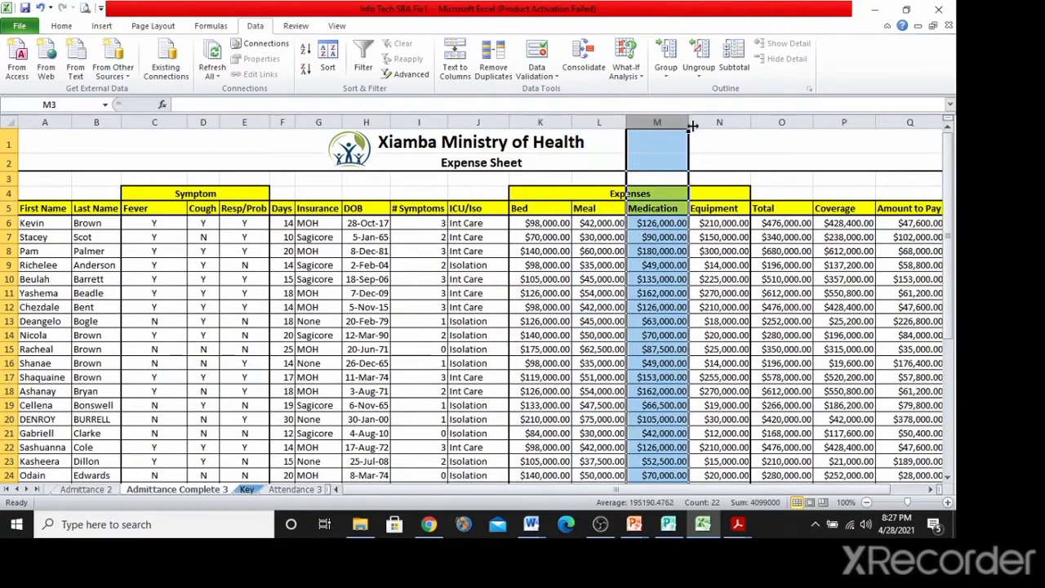
left_click(717, 123)
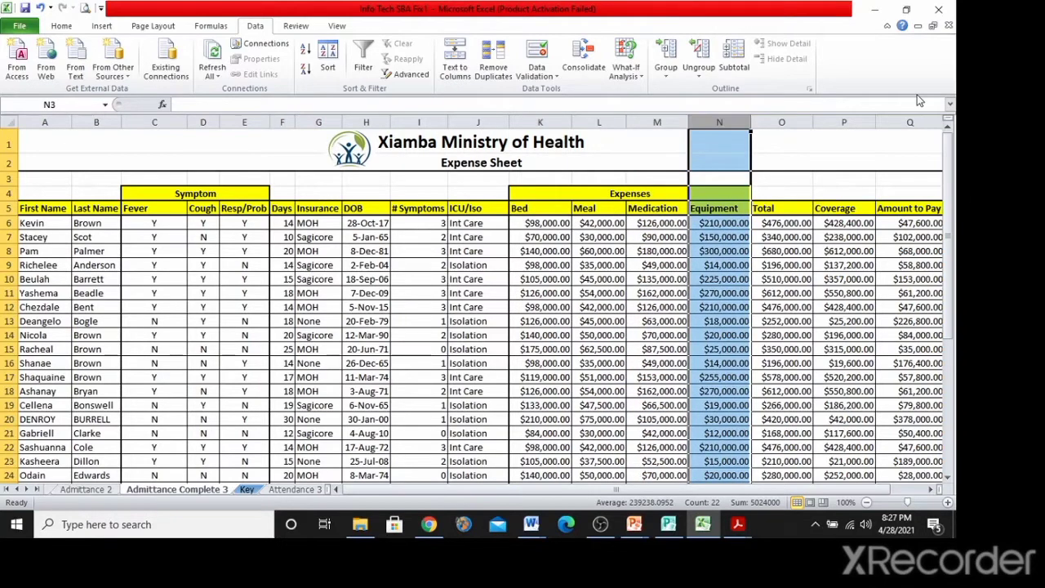
left_click(661, 333)
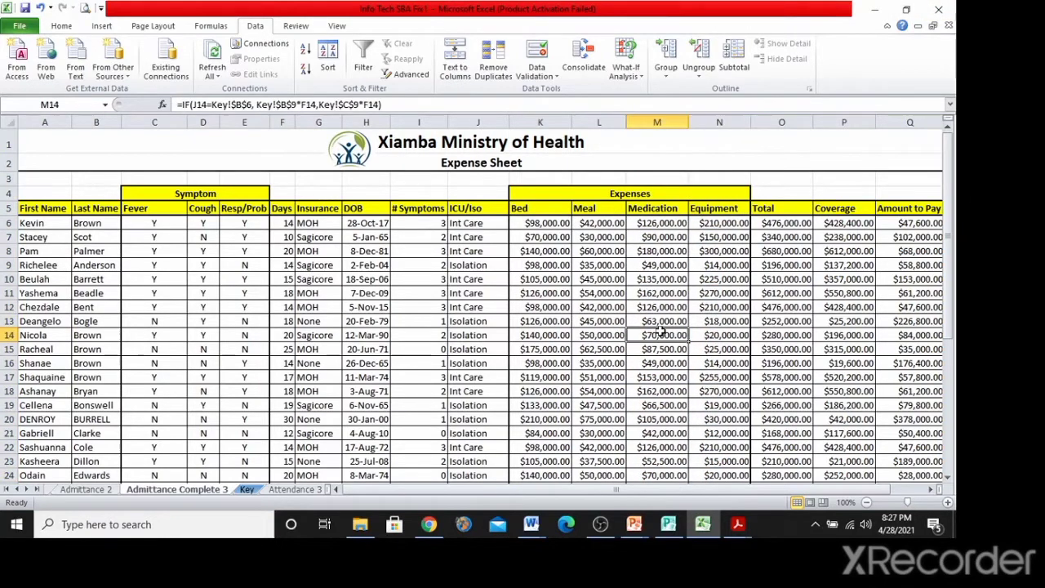
scroll(692, 329, "down", 7)
scroll(693, 329, "up", 3)
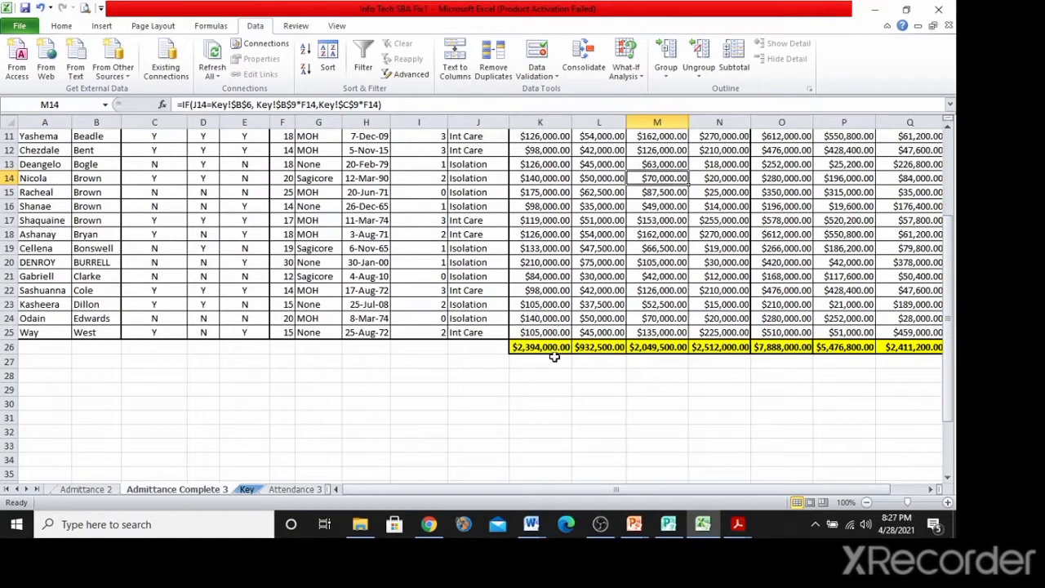
scroll(499, 411, "up", 4)
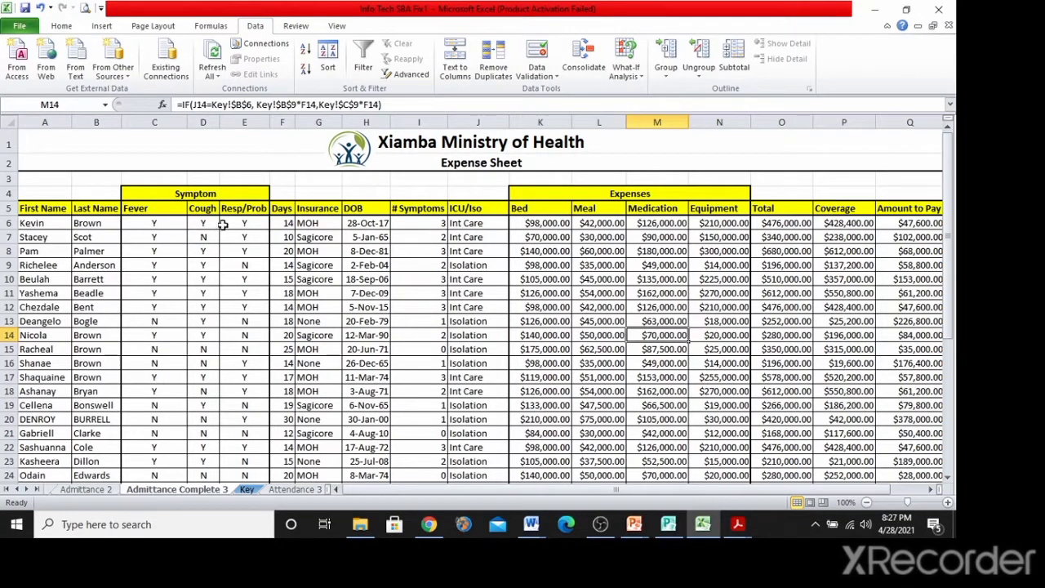
Highlight the Xiamba Ministry of Health title and its logo at the head of the expense sheet.
left_click(253, 147)
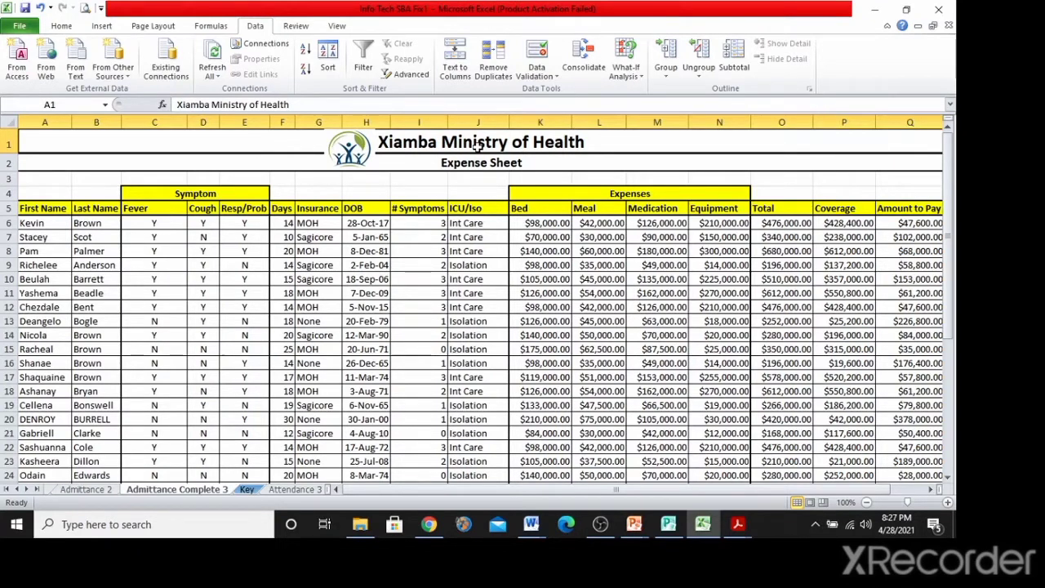
left_click(357, 148)
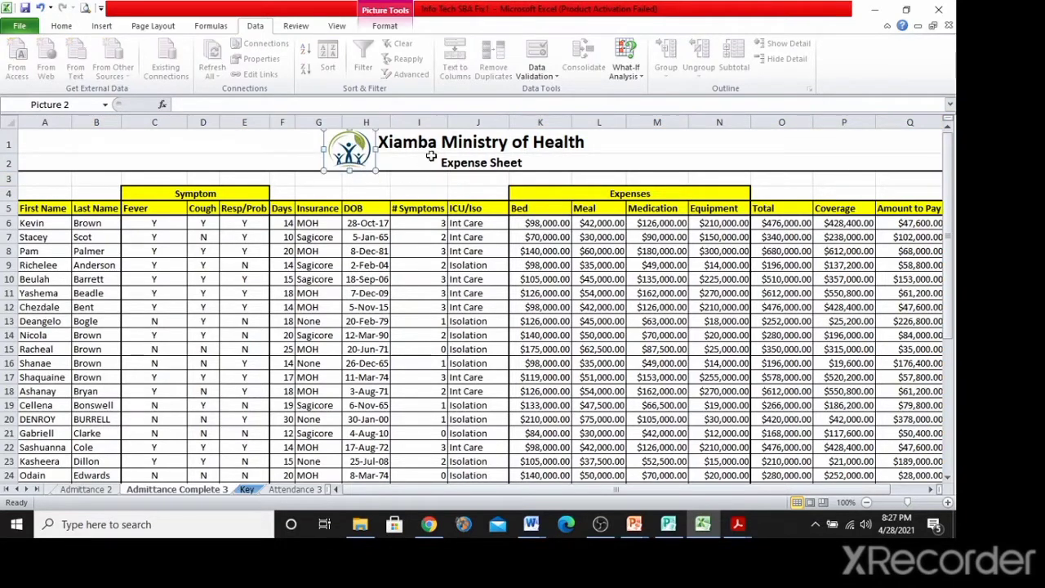
left_click(439, 295)
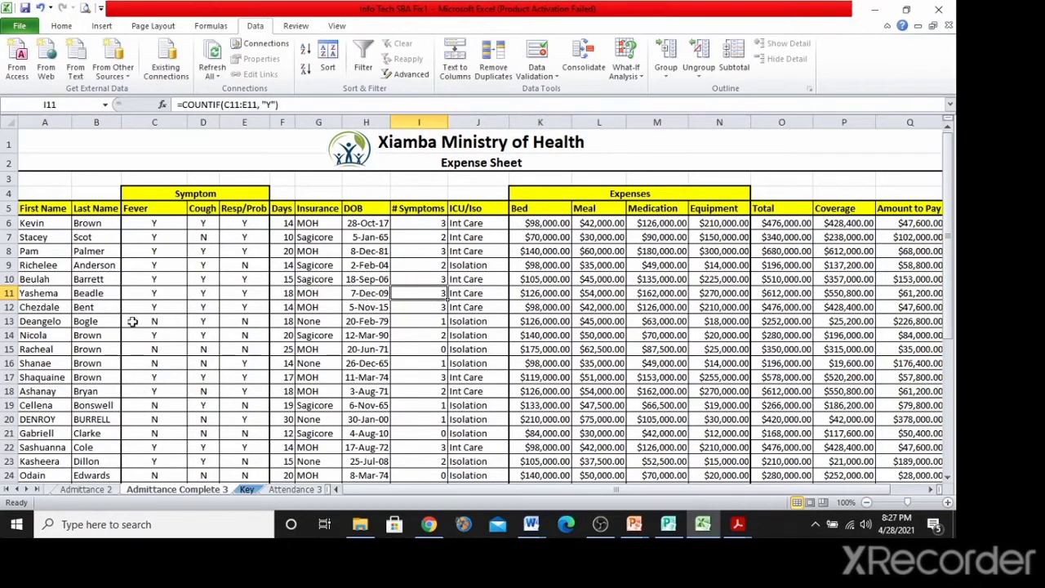
Highlight the first patient's record in row 6 and review the patients' first and last names in rows 7 to 9.
left_click(6, 222)
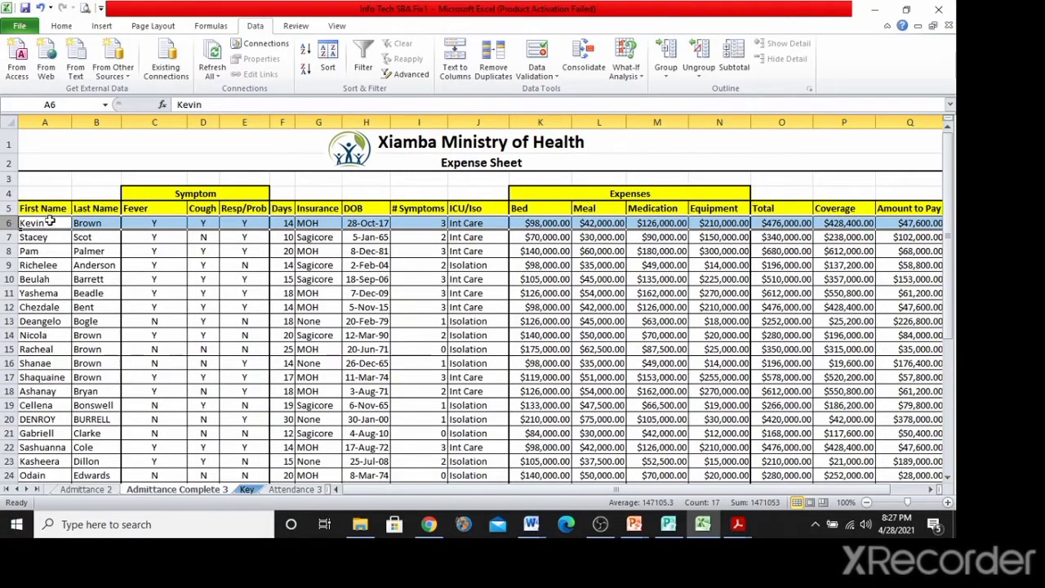
left_click(94, 238)
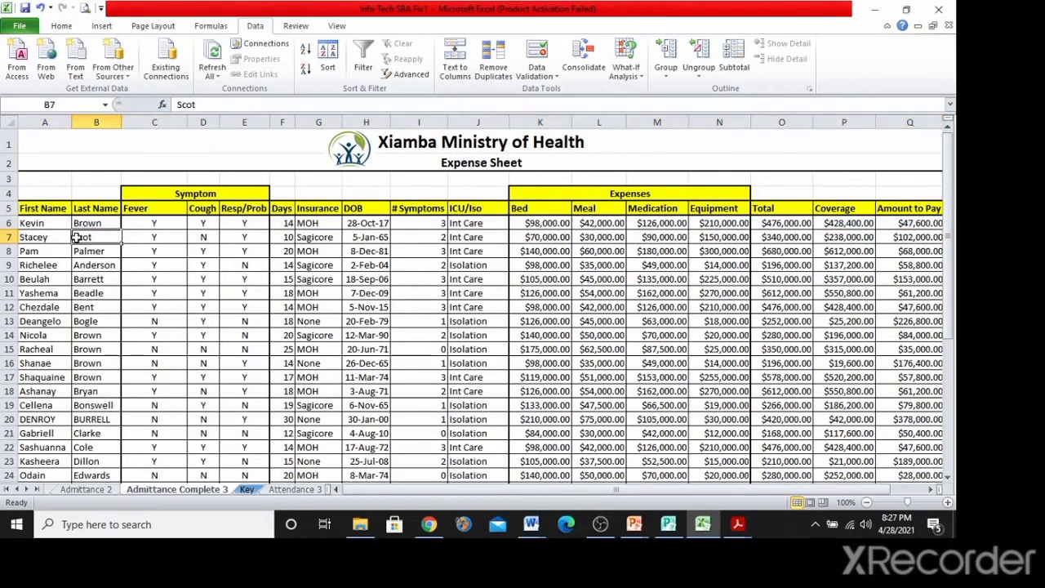
left_click(35, 241)
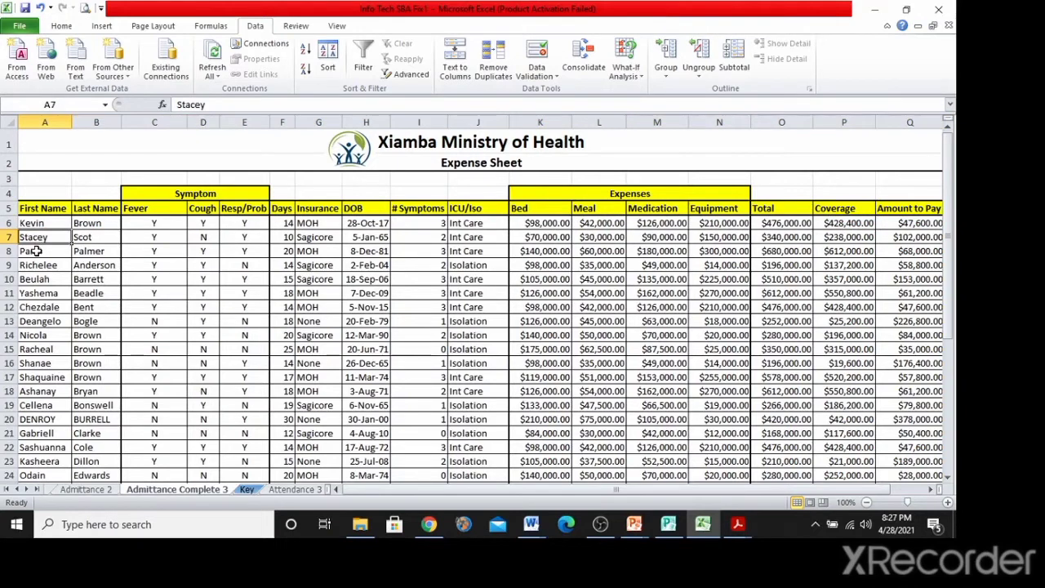
left_click(36, 252)
left_click(84, 258)
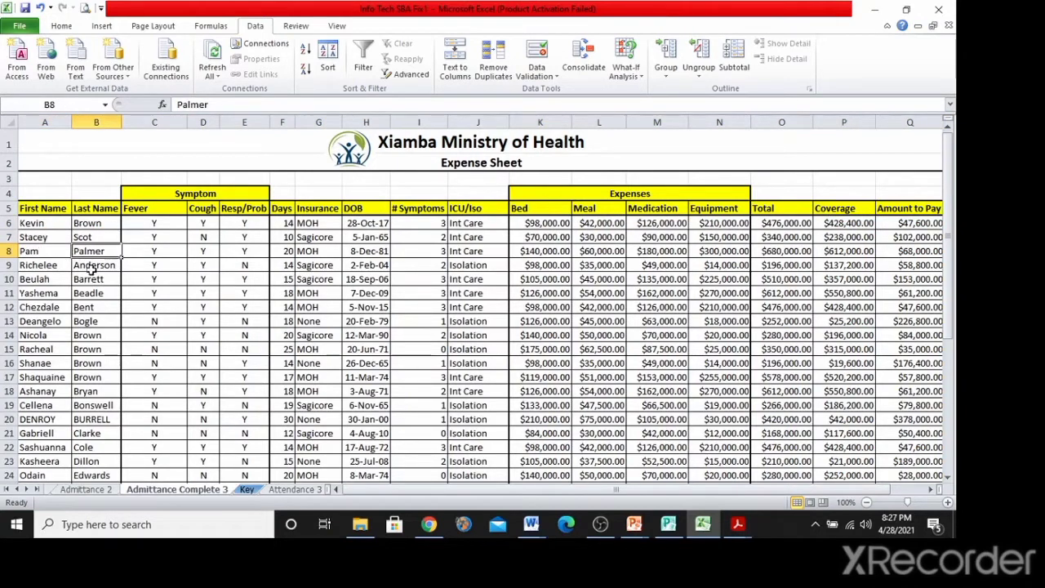
left_click(92, 268)
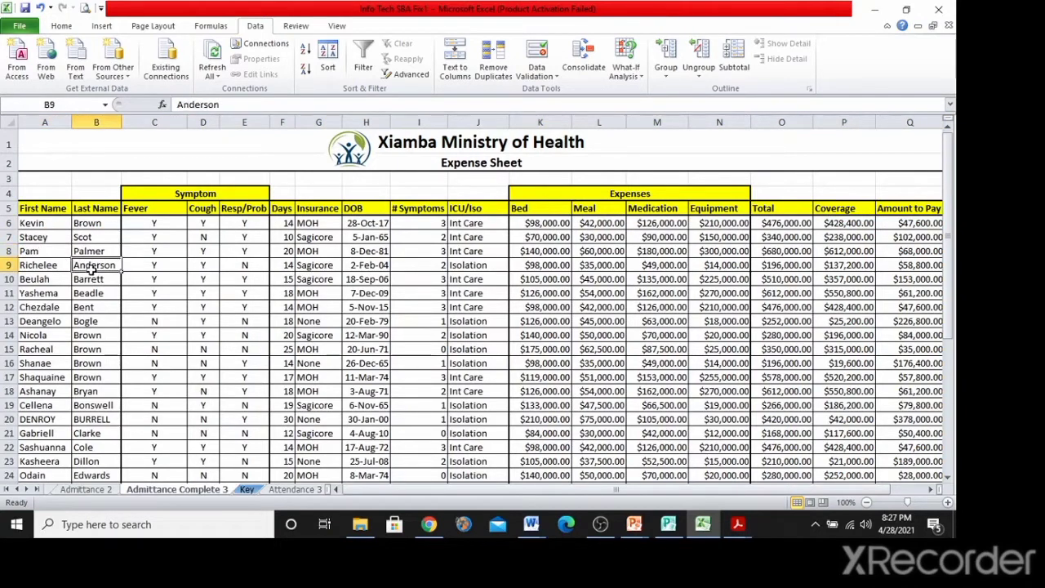
left_click(42, 259)
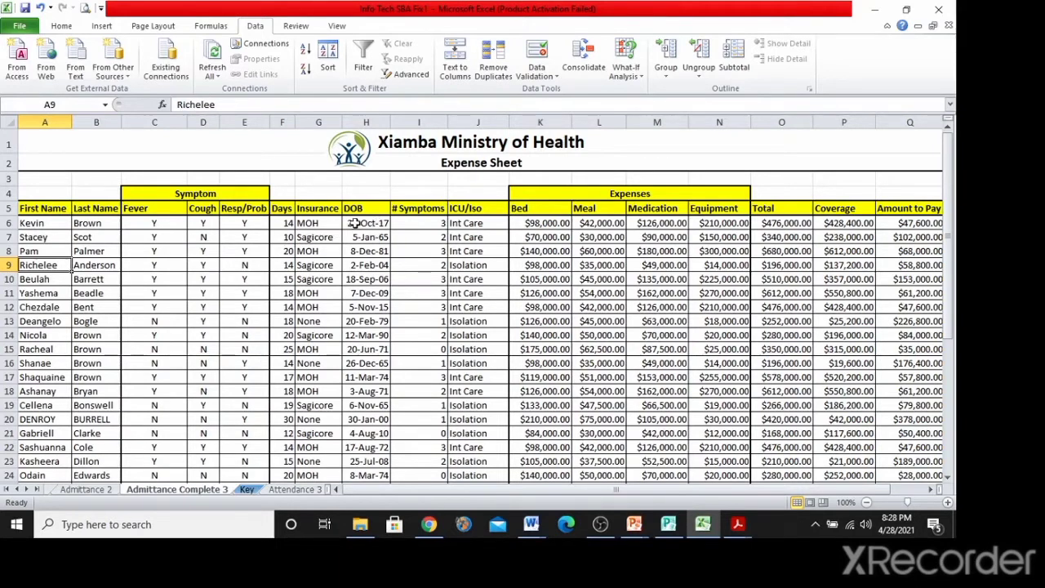
Highlight the DOB entries in H6:H24, and the amounts from Bed through Amount to Pay for the same rows.
left_click_drag(354, 223, 360, 475)
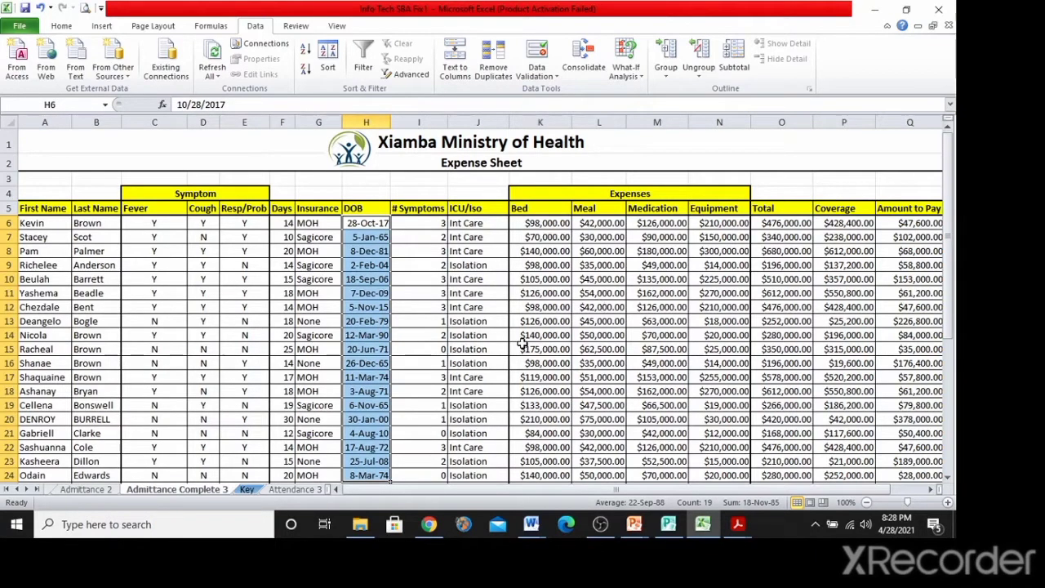
left_click(468, 268)
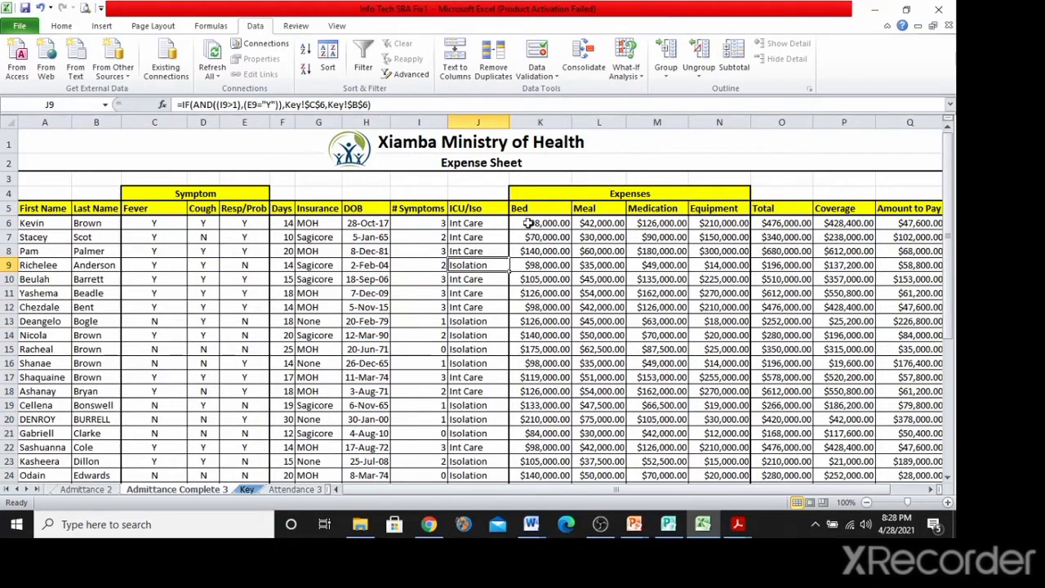
left_click_drag(530, 223, 600, 232)
left_click_drag(748, 244, 932, 480)
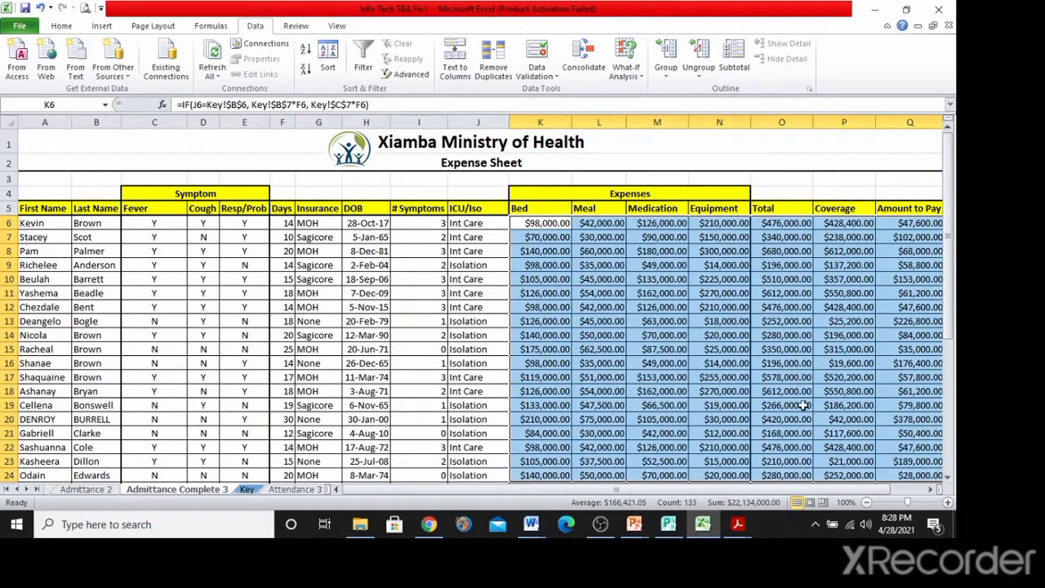
Highlight the expense amounts in K6:N21 and check their number format.
left_click(559, 238)
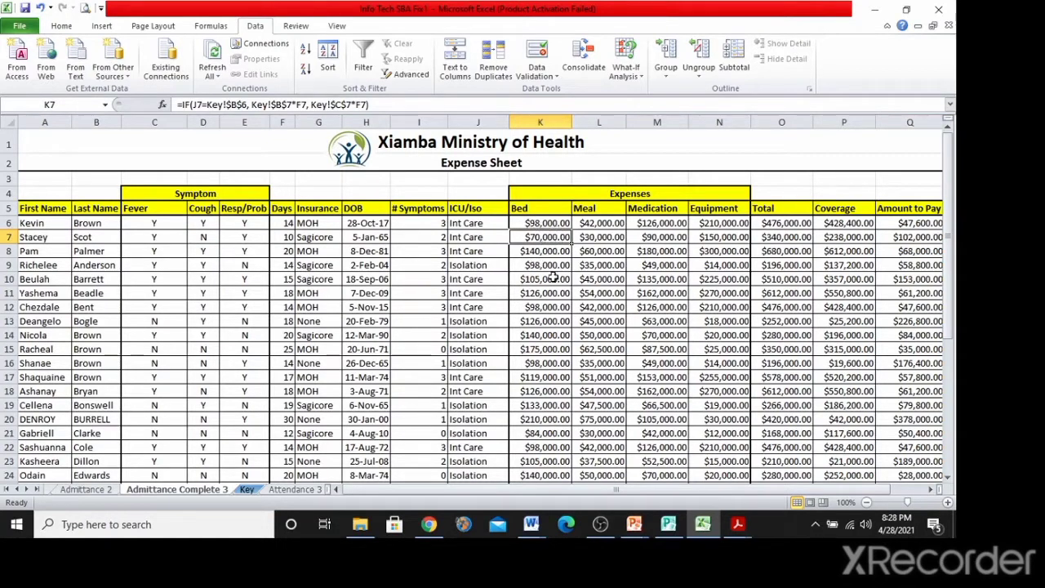
left_click(554, 279)
left_click_drag(546, 224, 717, 429)
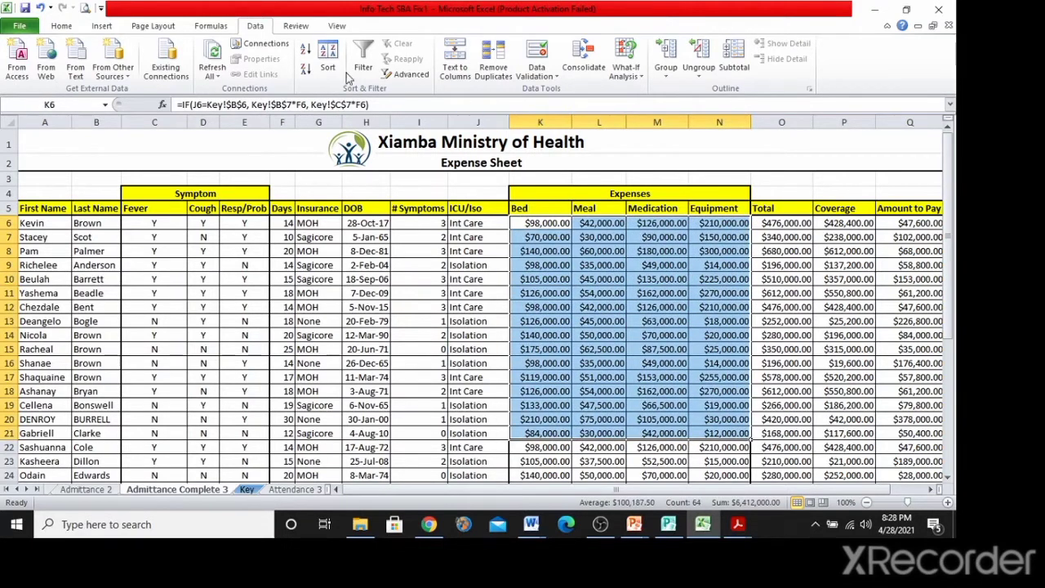
left_click(70, 29)
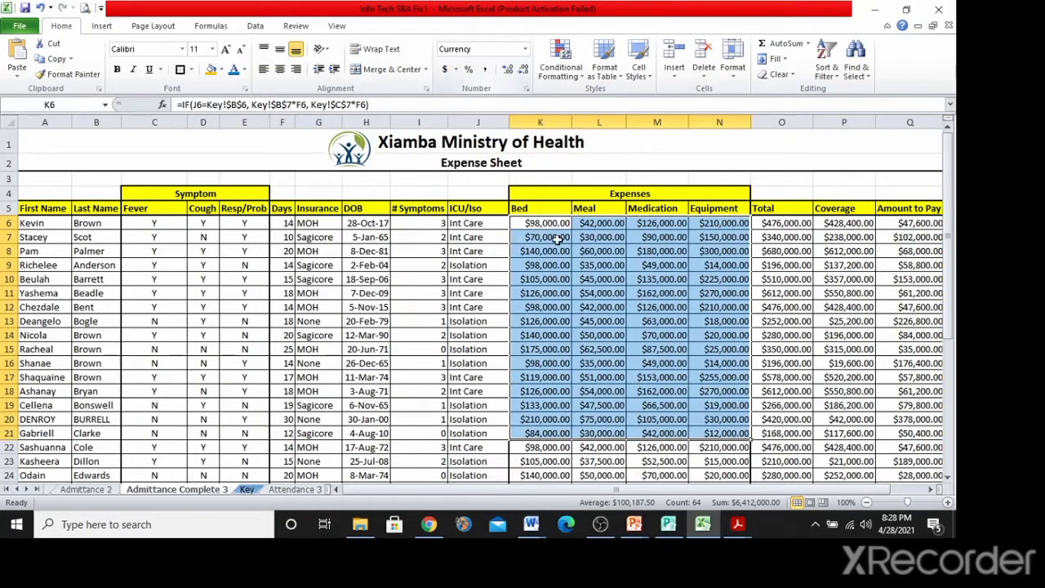
left_click(590, 320)
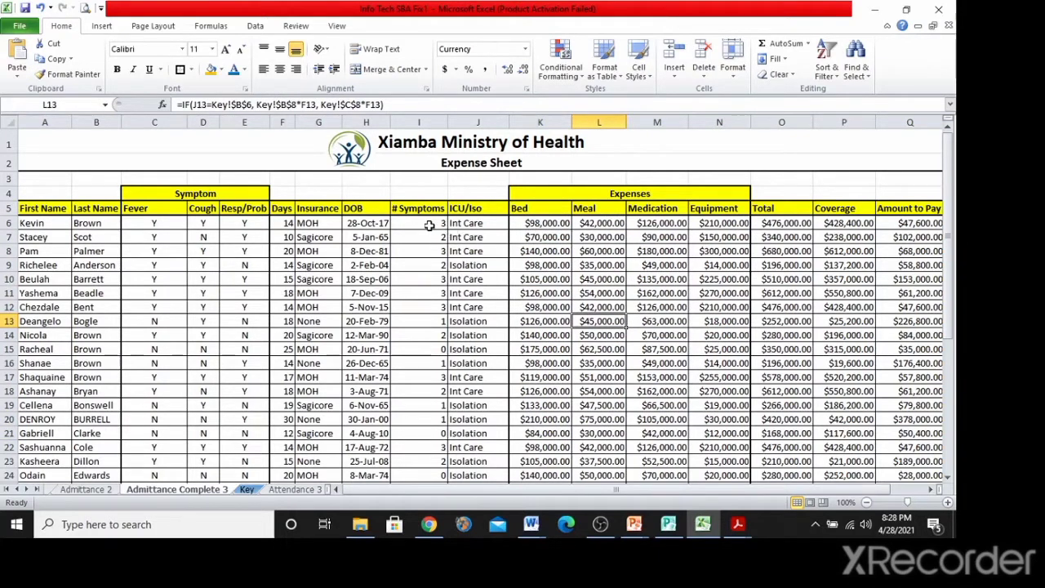
Examine the COUNTIF formula in I6 and the IF formulas for ICU/Iso and the expense columns.
left_click(430, 226)
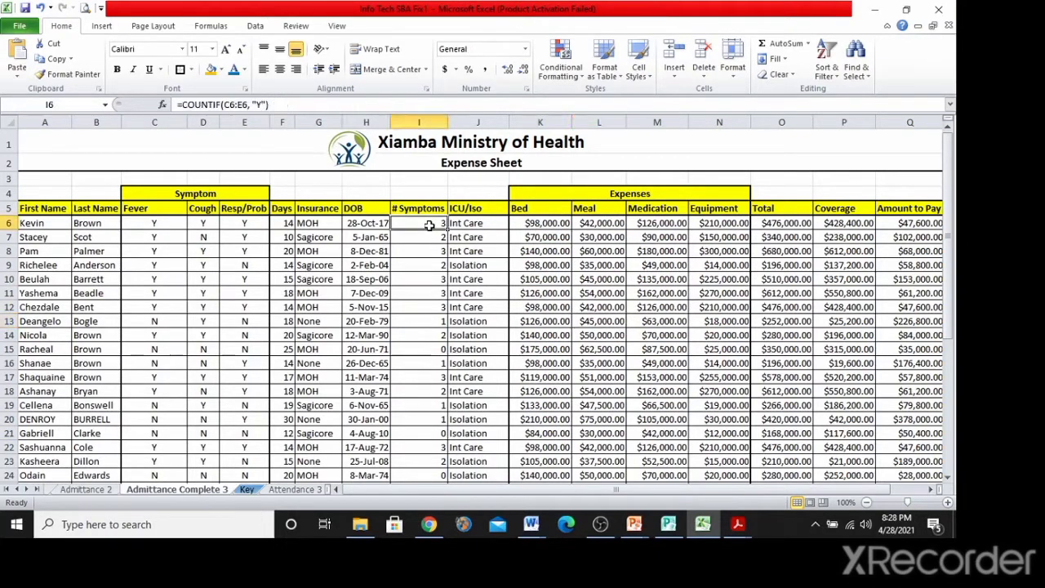
left_click(480, 224)
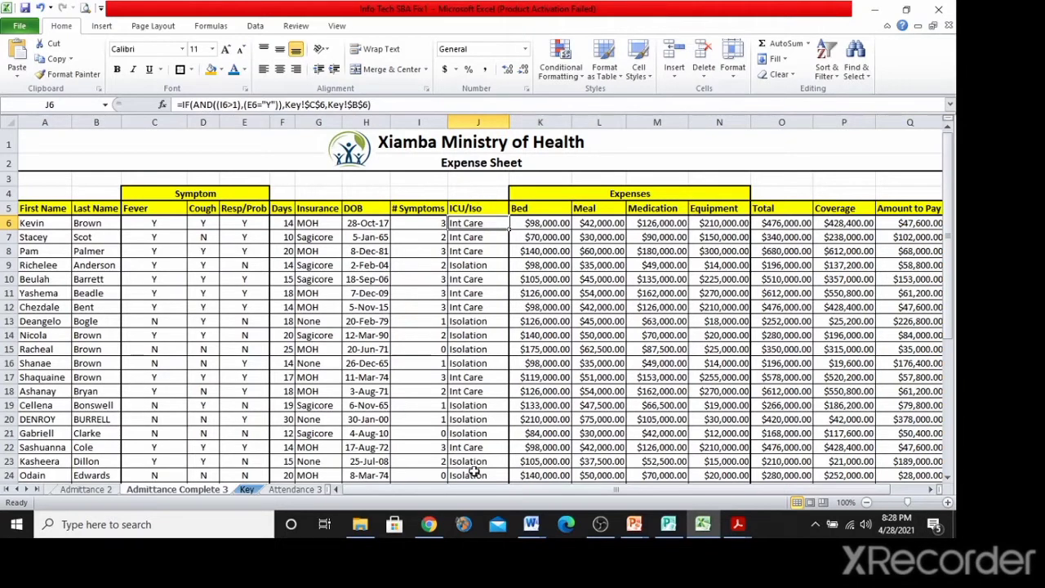
left_click(539, 250)
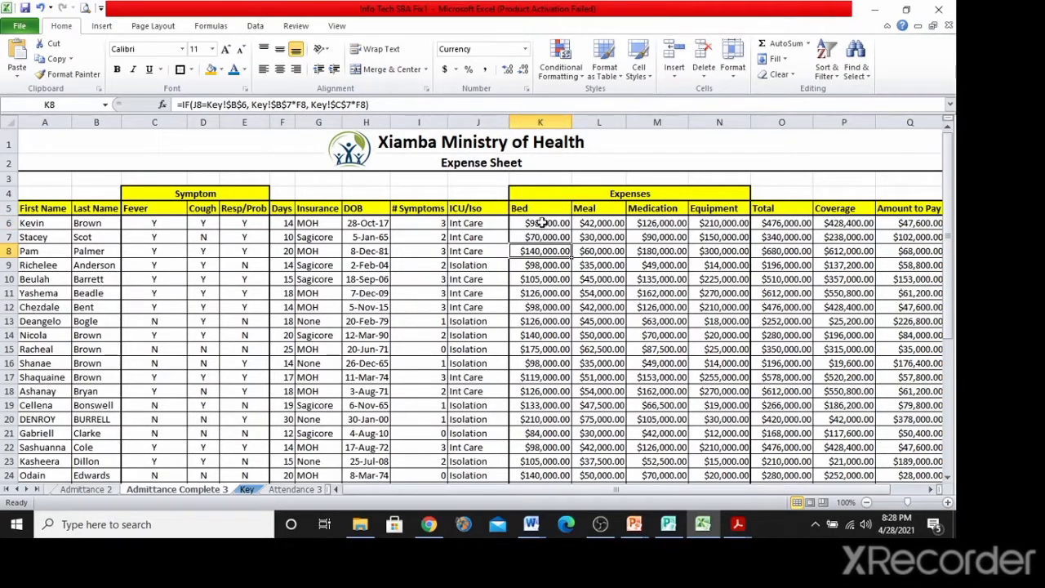
left_click_drag(542, 223, 717, 469)
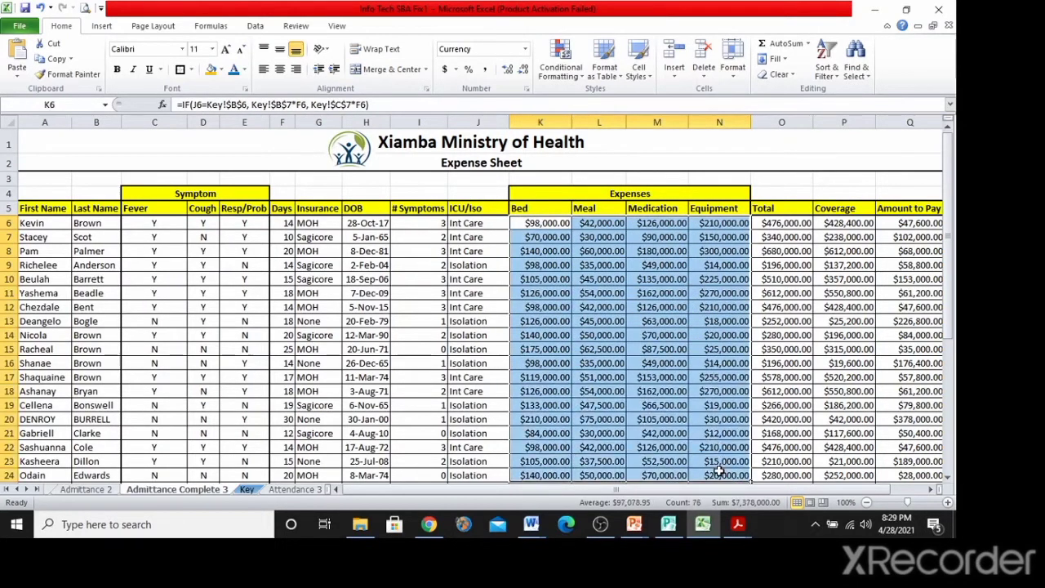
left_click(552, 223)
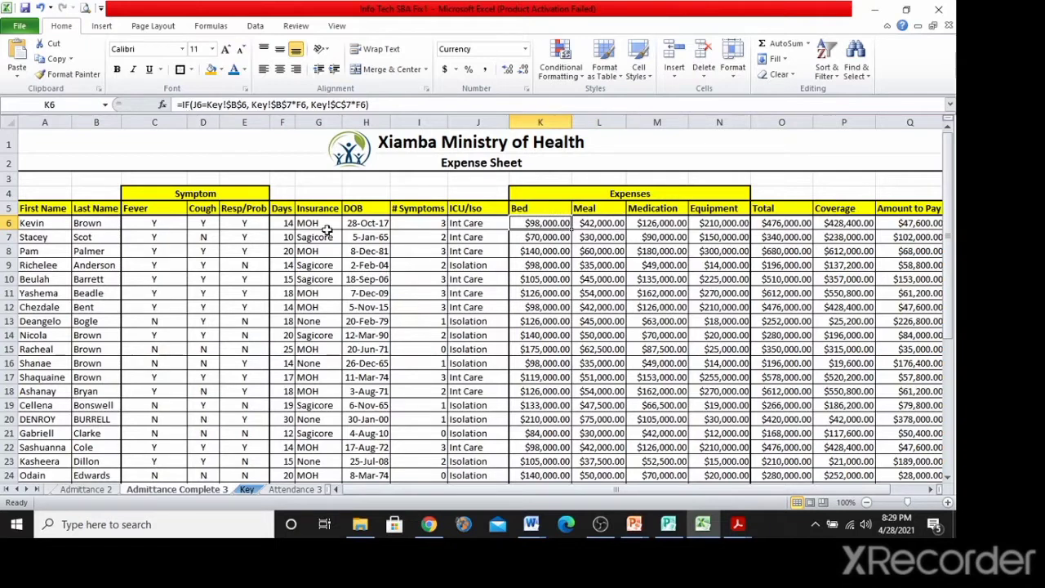
left_click(469, 223)
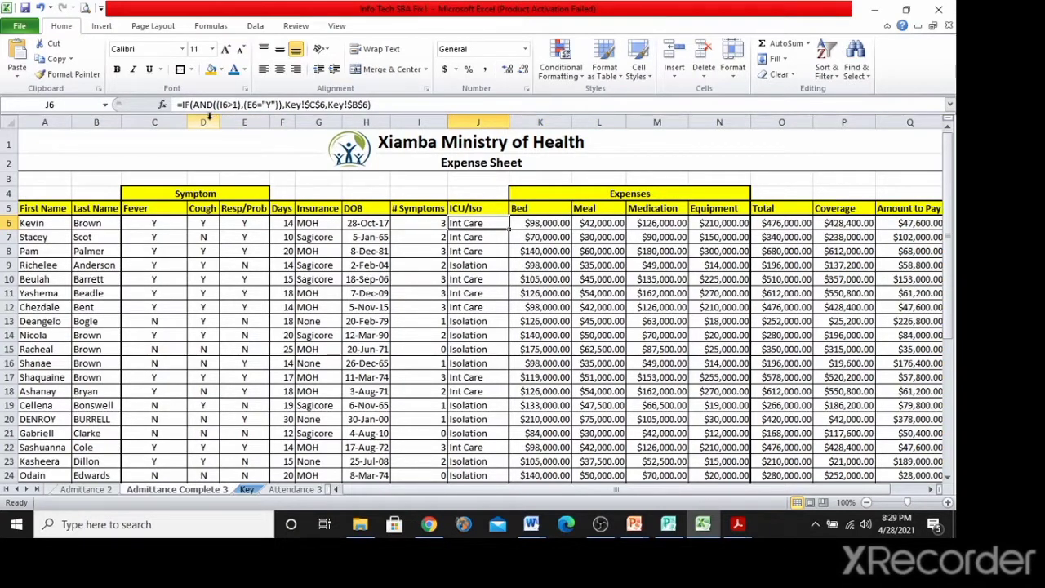
Highlight the ICU/Iso, expense and # Symptoms columns in turn to review which ones rely on formulas.
left_click_drag(488, 209, 471, 281)
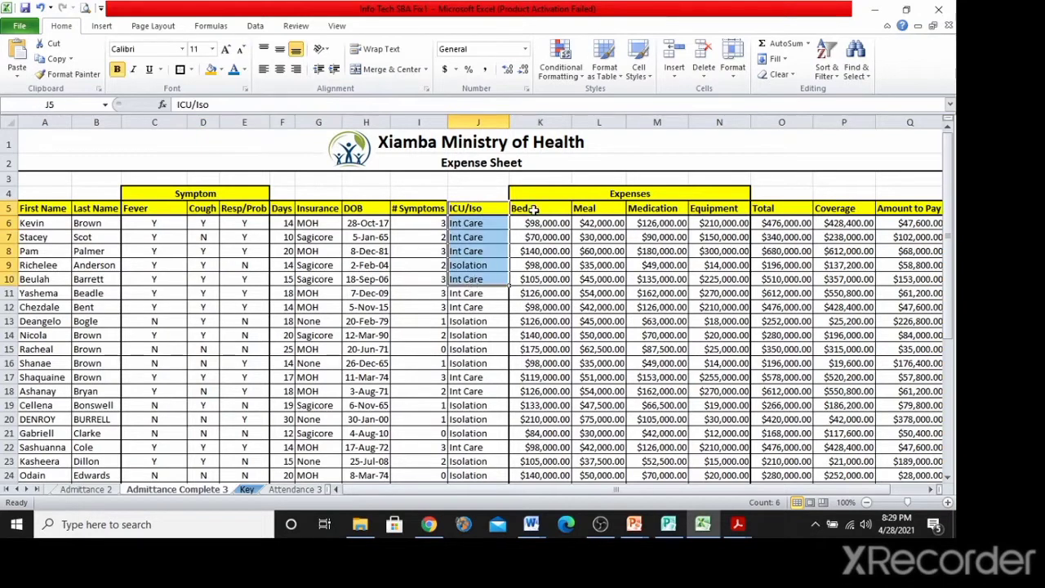
left_click_drag(533, 210, 730, 310)
left_click(724, 333)
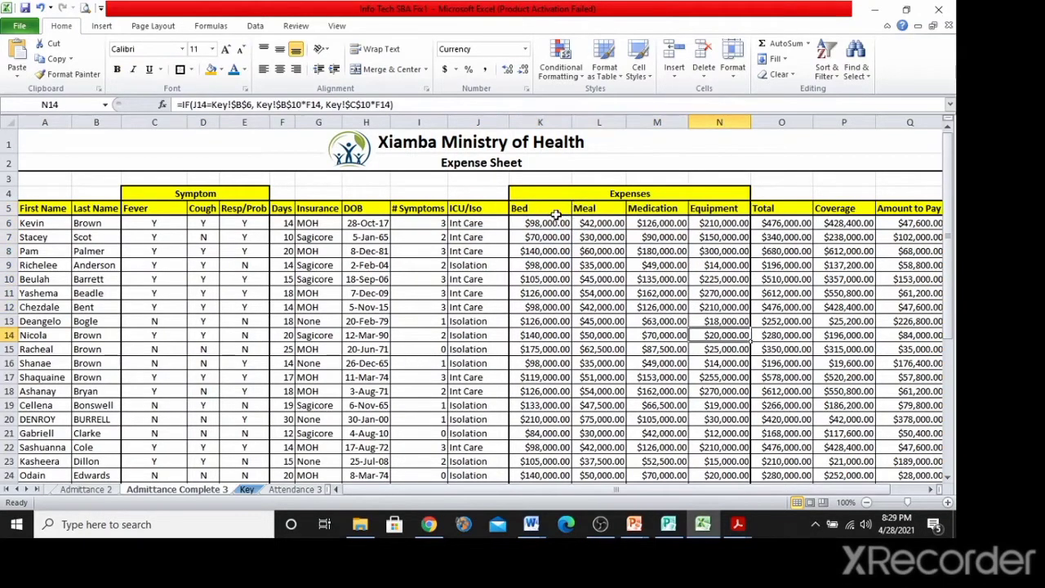
left_click_drag(554, 229, 711, 476)
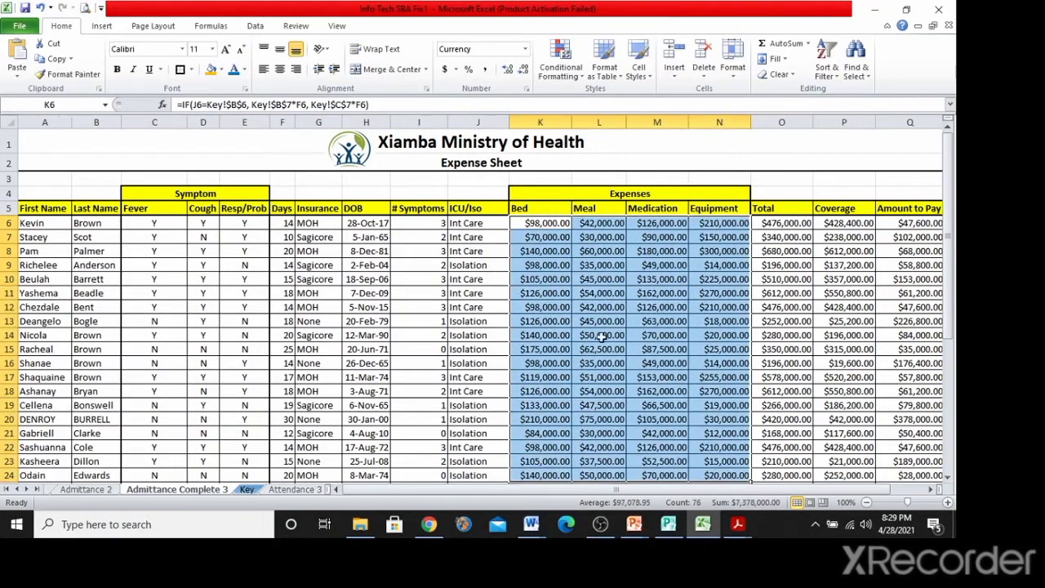
left_click_drag(466, 224, 464, 447)
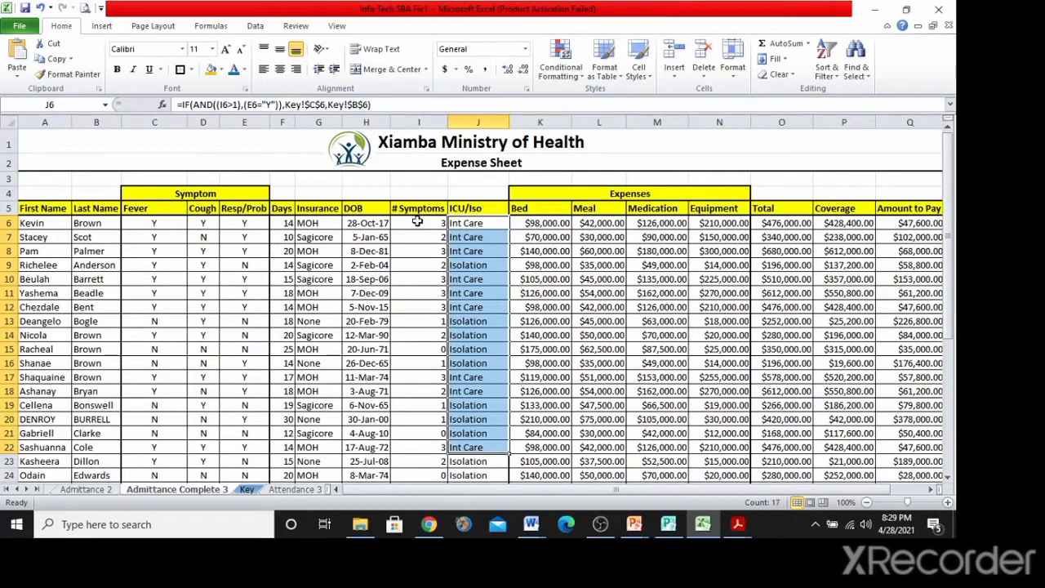
left_click_drag(417, 222, 423, 474)
left_click(588, 335)
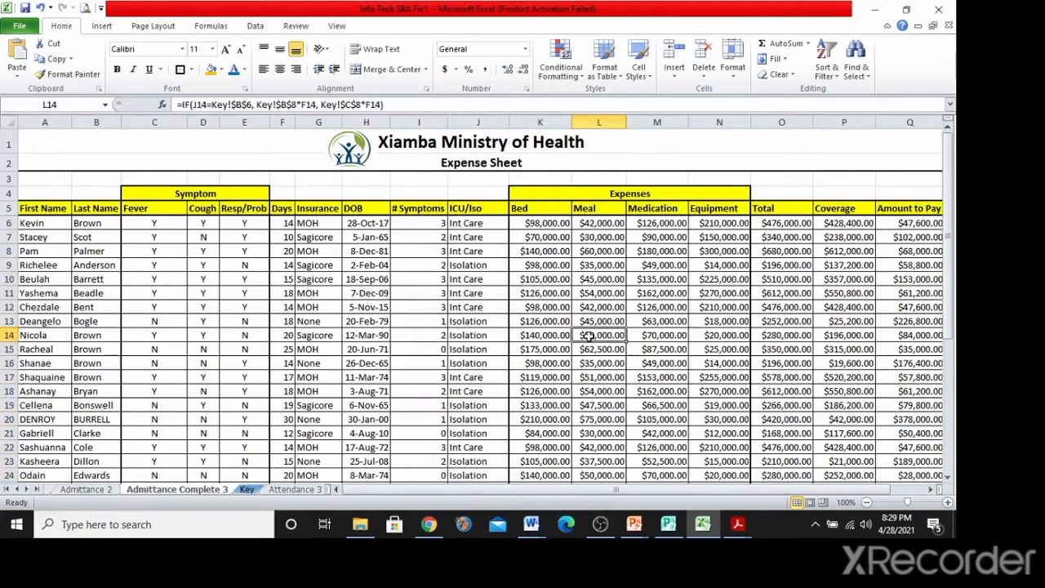
Examine the Total, Coverage and Amount to Pay formulas in row 6 and highlight the Coverage amounts in P6:P23.
left_click(780, 224)
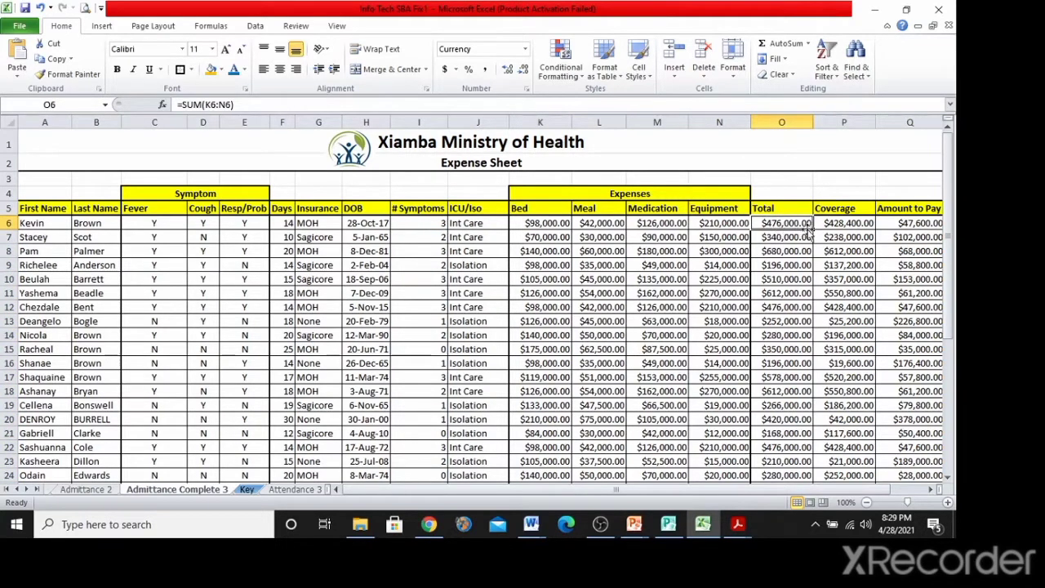
left_click(842, 226)
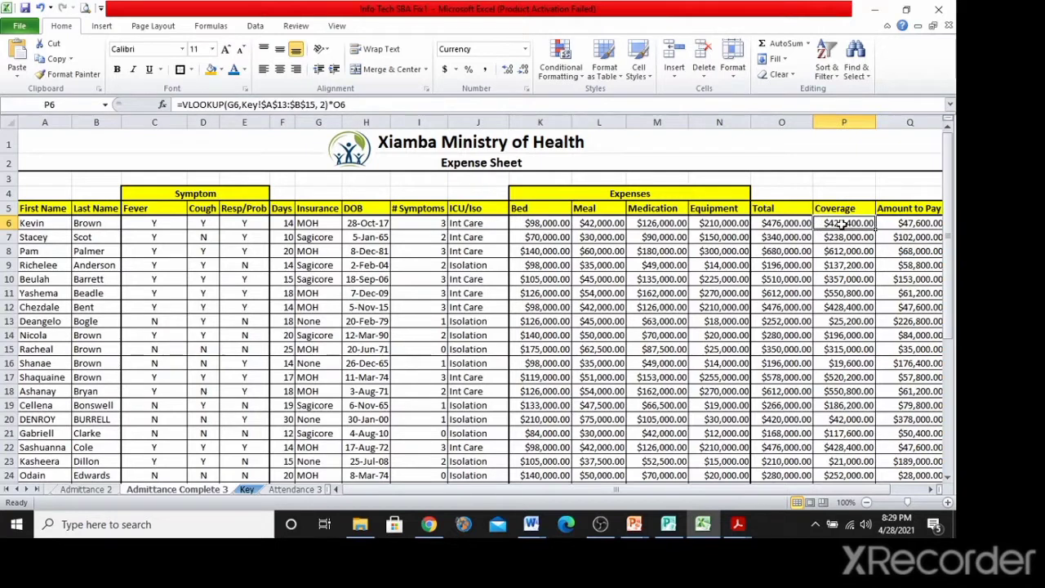
left_click(908, 225)
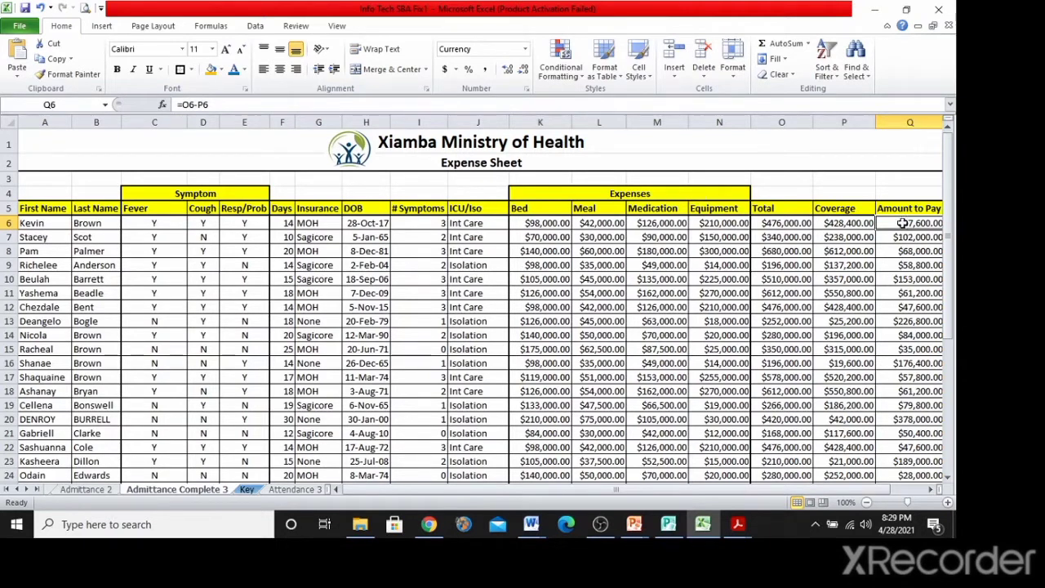
left_click(846, 225)
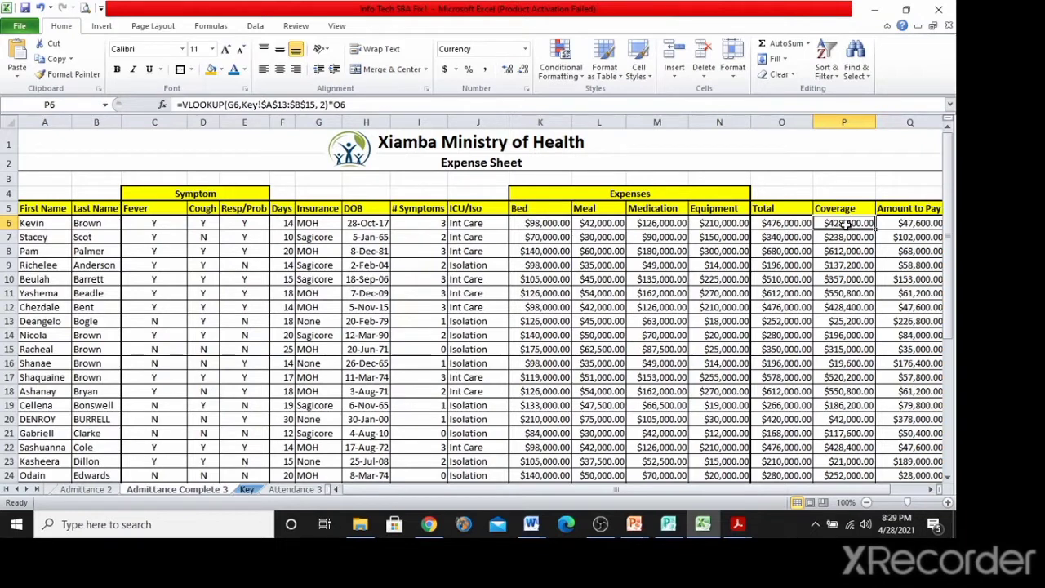
left_click_drag(846, 226, 846, 462)
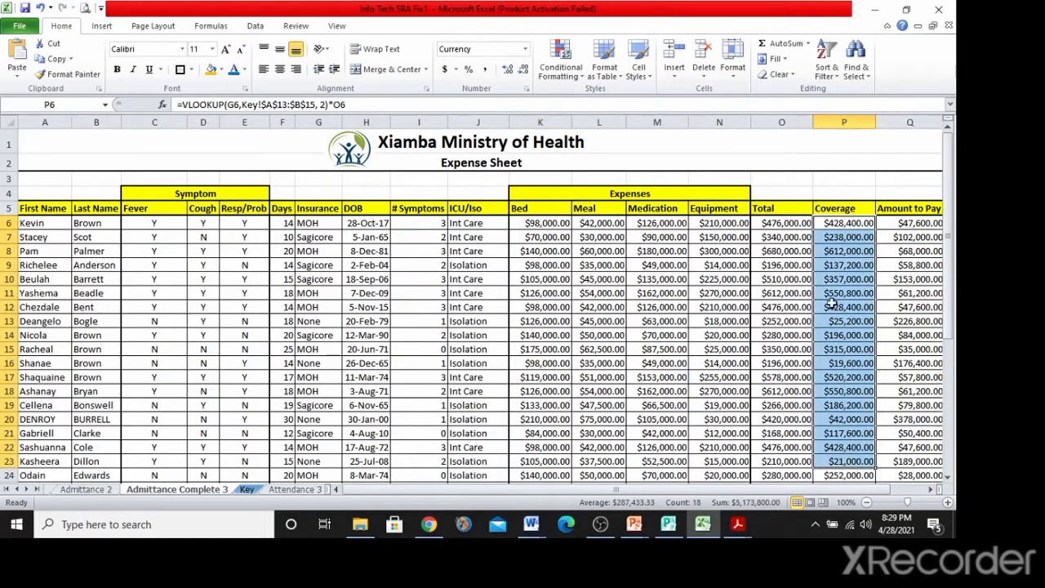
left_click(784, 222)
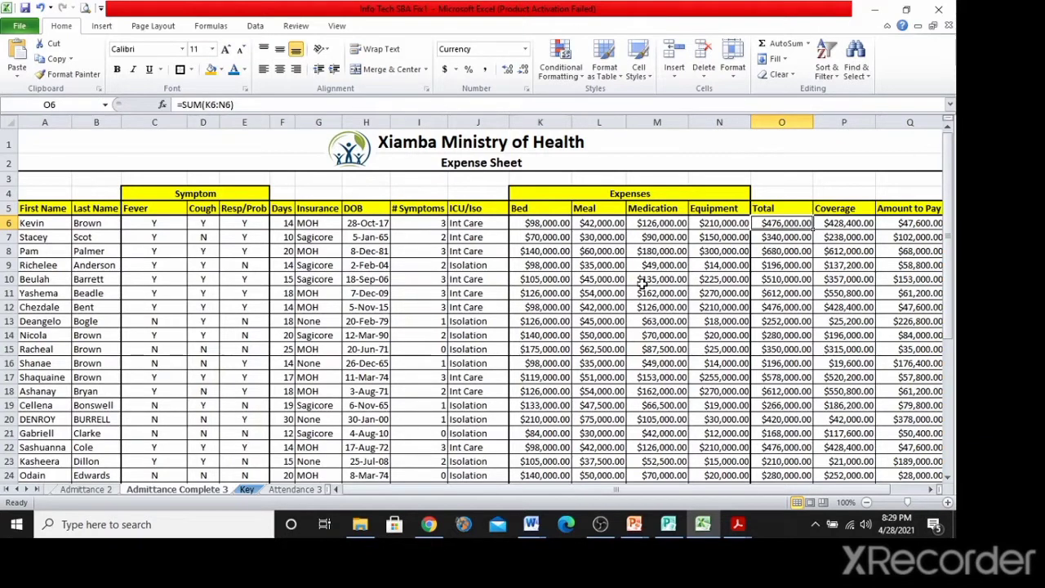
Display the formulas instead of the results throughout the sheet and review those in the # Symptoms to Equipment columns.
key("ctrl+grave")
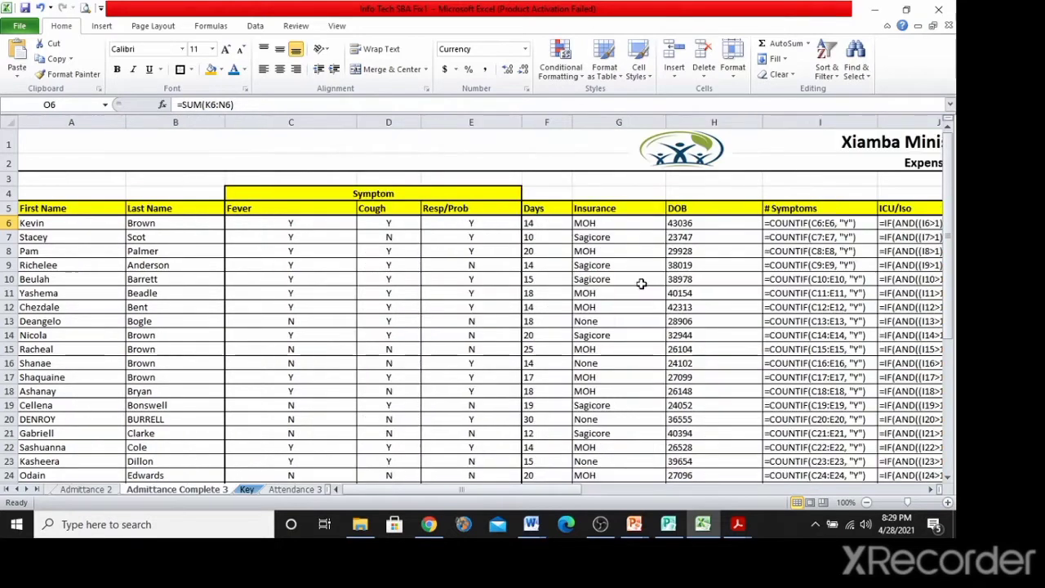
left_click_drag(554, 493, 762, 517)
scroll(746, 431, "down", 3)
scroll(748, 431, "up", 3)
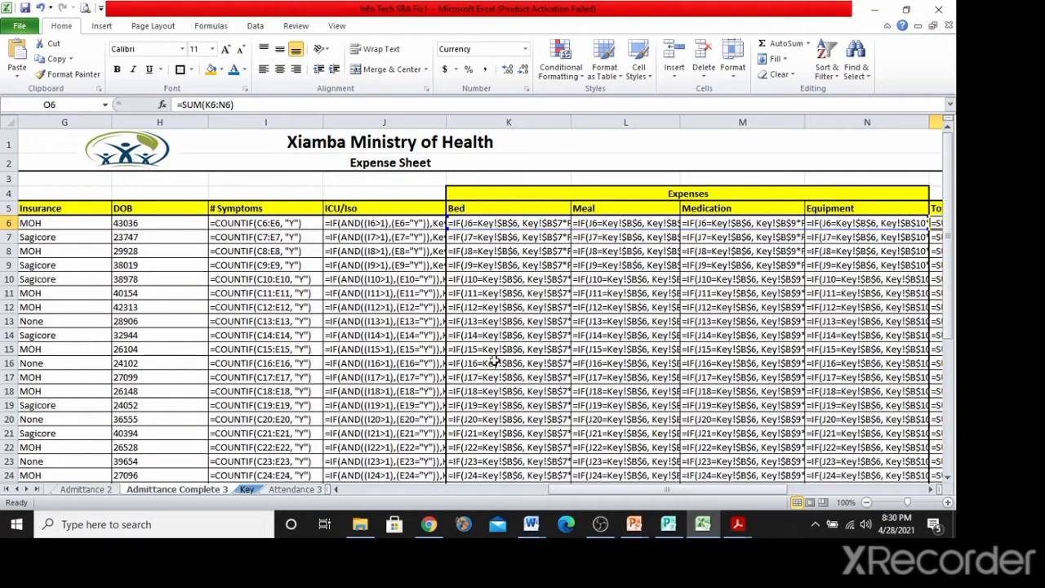
Widen the Coverage, Equipment, Medication, Meal and Bed columns to read their full formulas, and return the sheet to displaying results.
left_click_drag(950, 221, 950, 253)
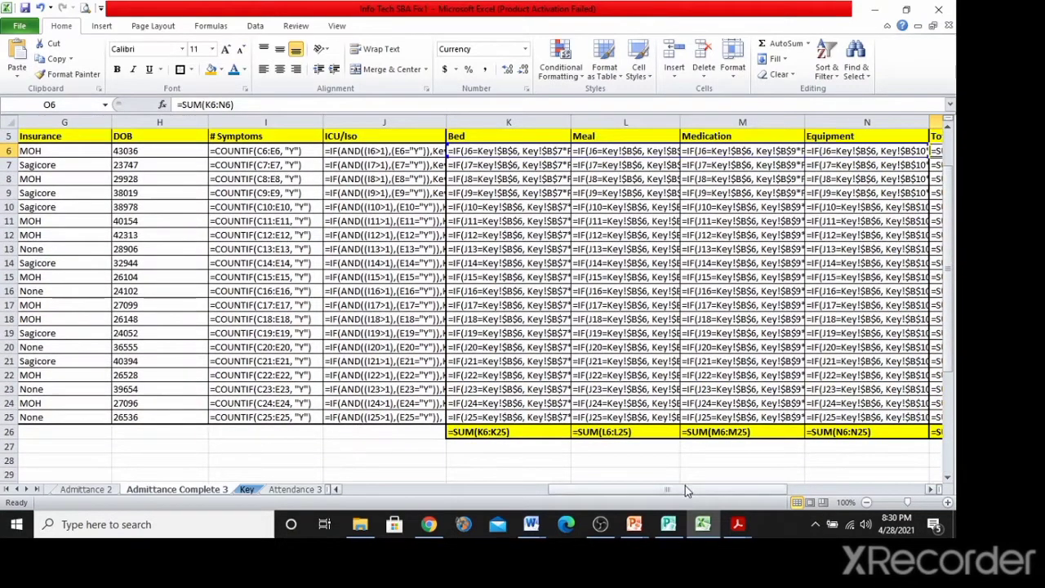
left_click_drag(685, 489, 770, 485)
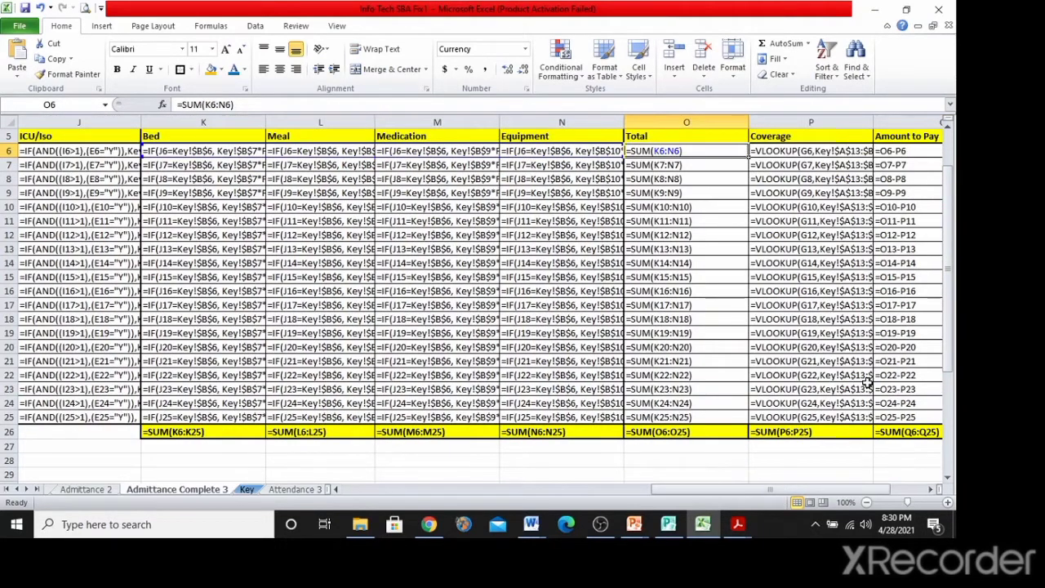
double_click(872, 122)
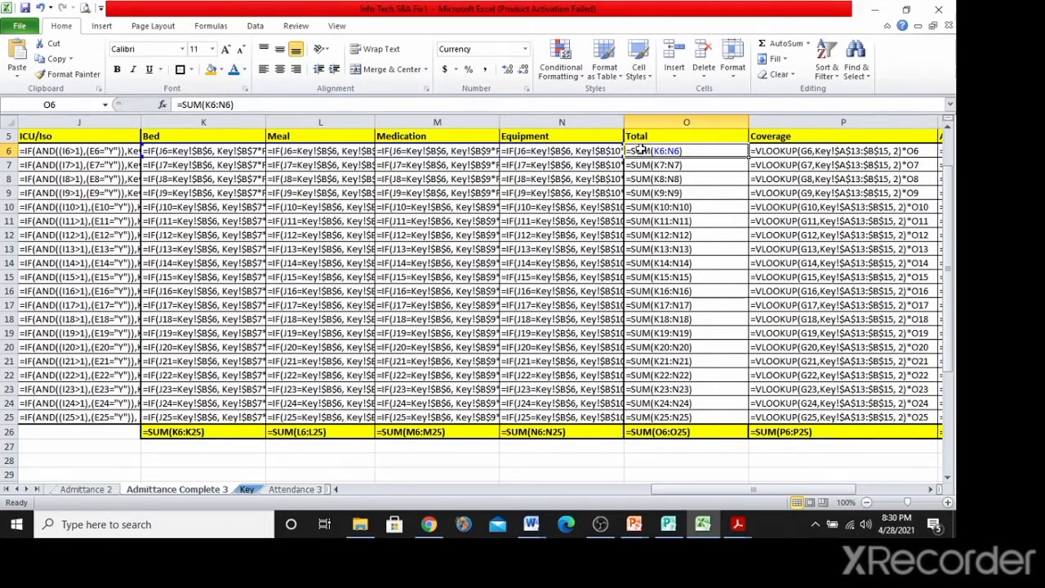
double_click(627, 115)
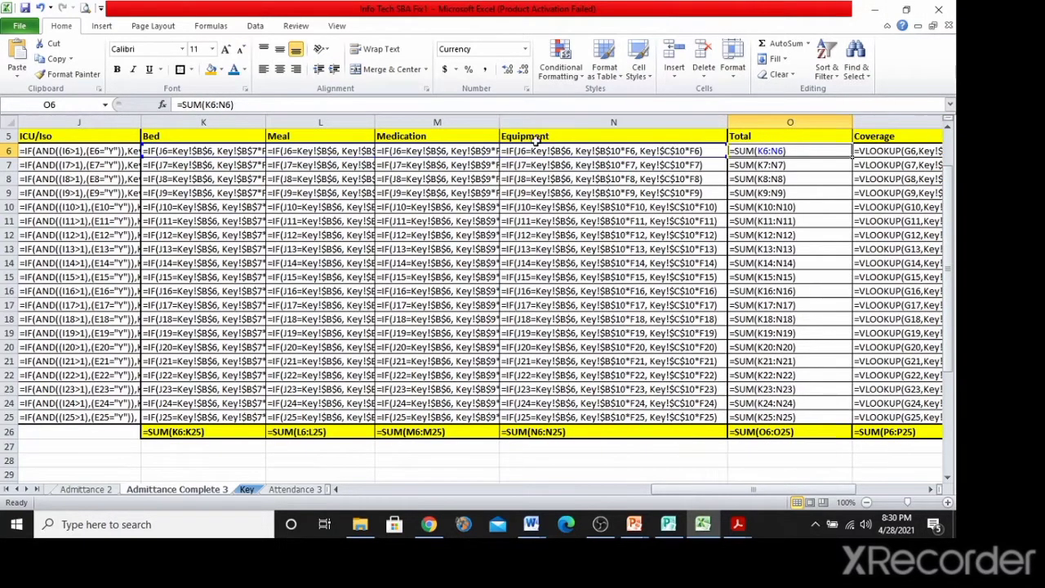
double_click(500, 115)
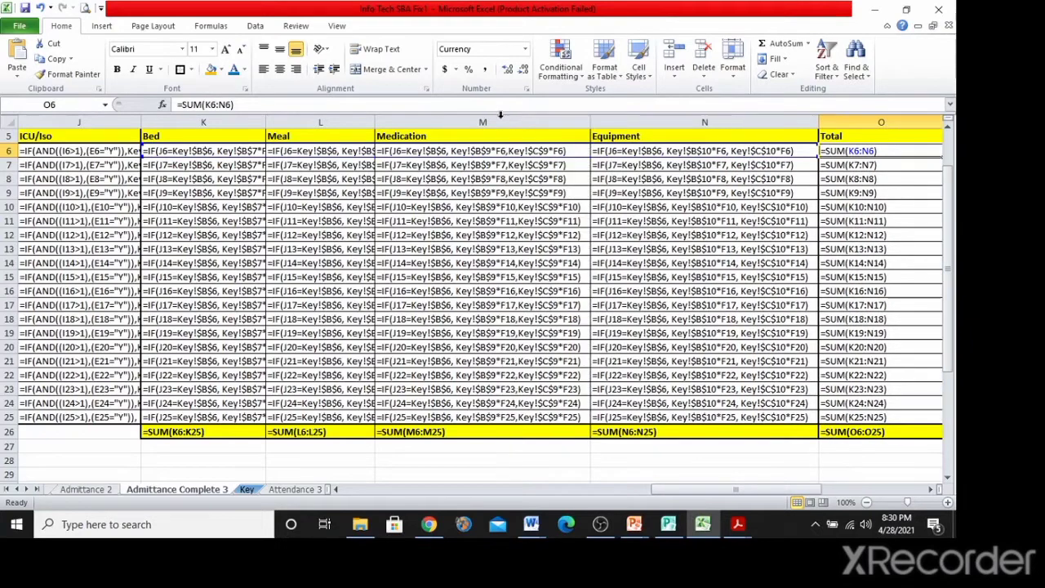
double_click(372, 122)
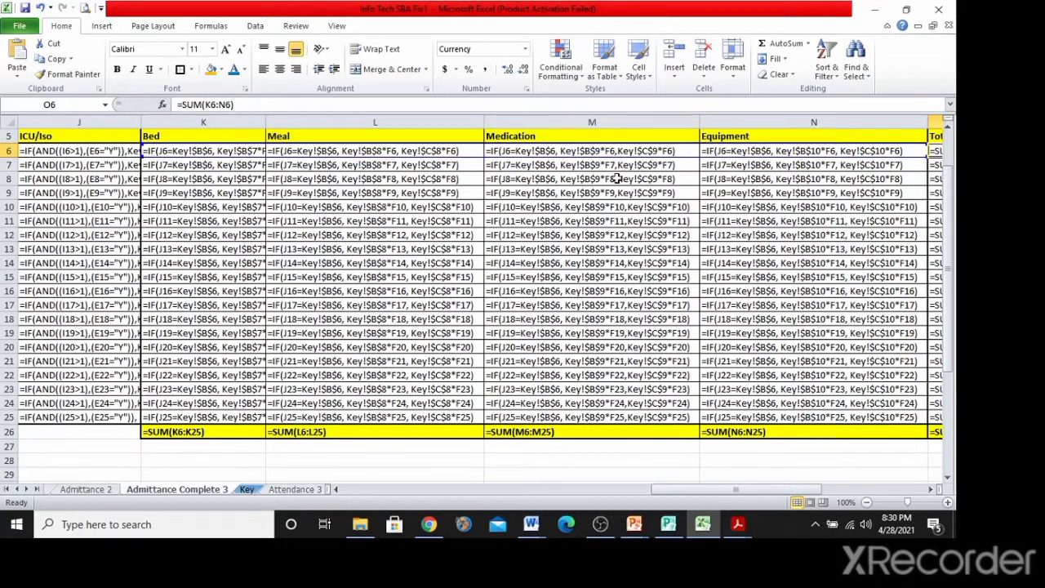
left_click_drag(263, 119, 360, 119)
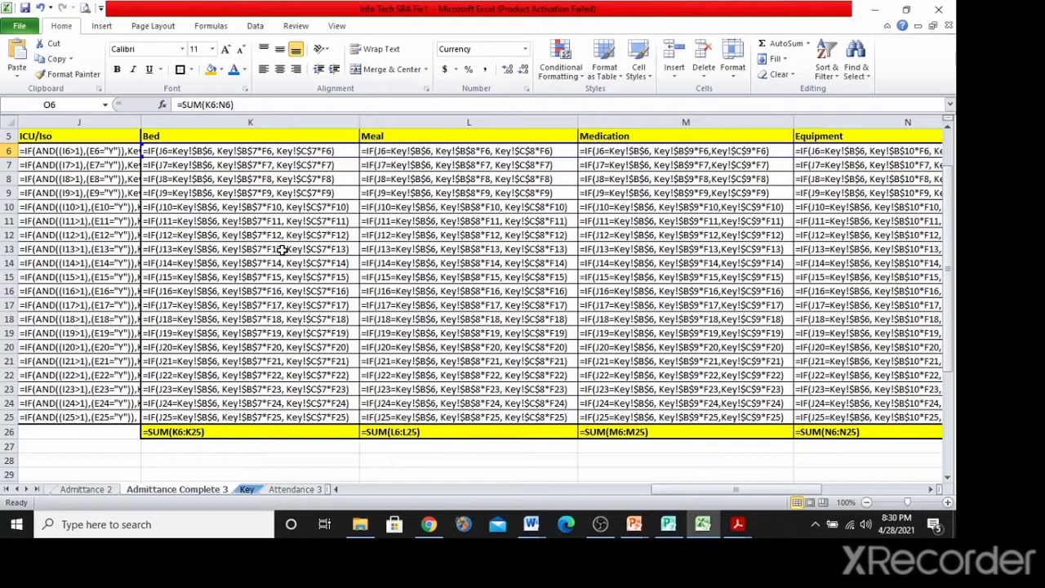
key("ctrl+grave")
scroll(422, 215, "up", 2)
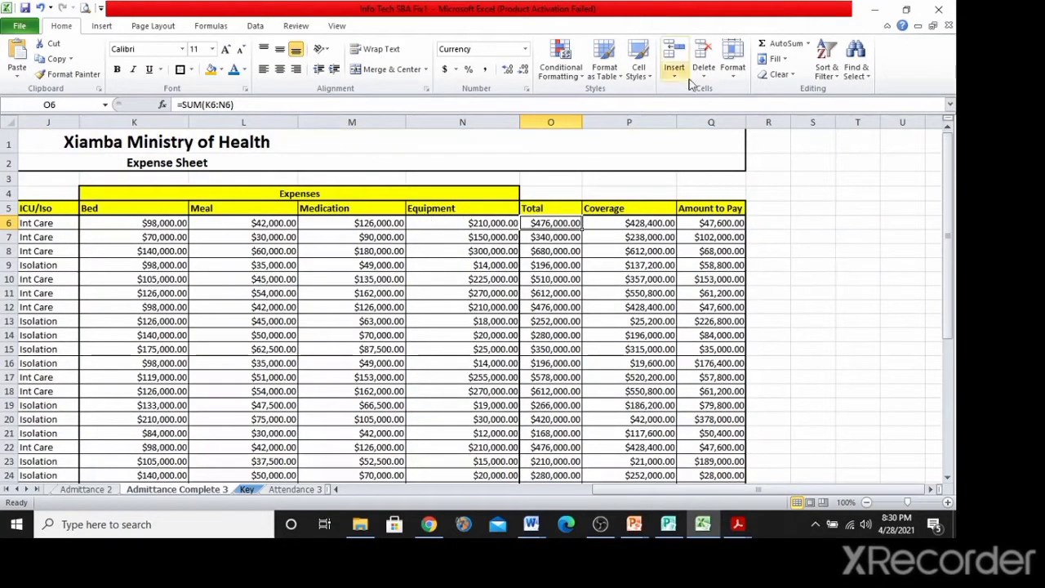
Try fitting columns K to Q to their contents all at once, and undo the width change.
left_click_drag(726, 116, 134, 122)
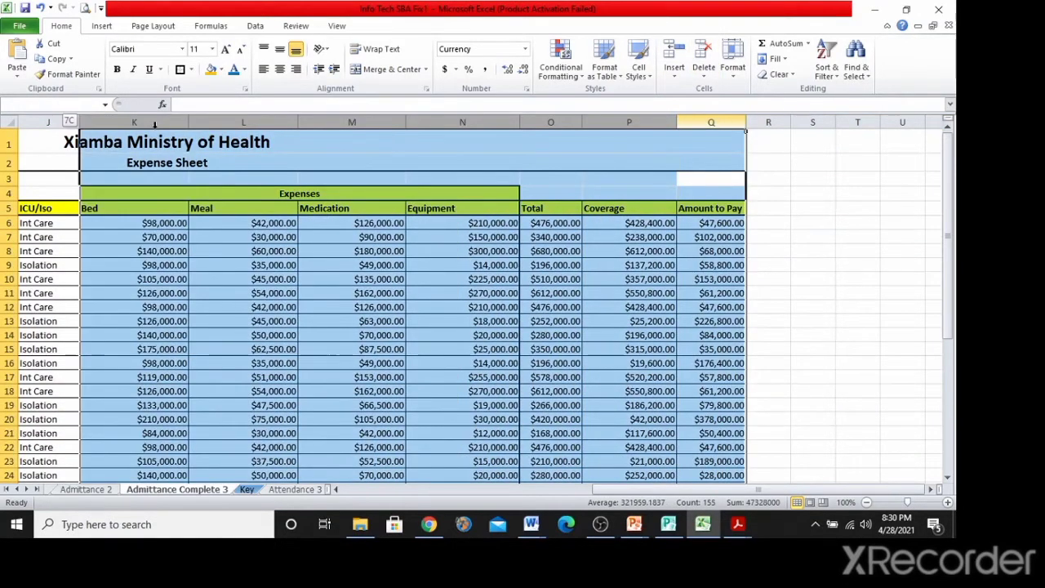
double_click(518, 118)
left_click(577, 205)
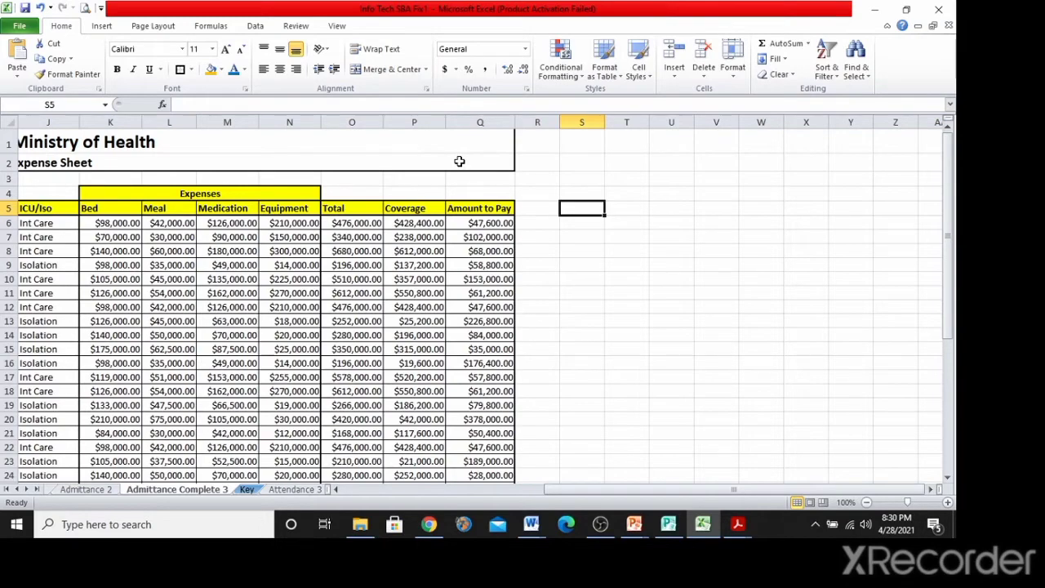
key("ctrl+z")
left_click(552, 322)
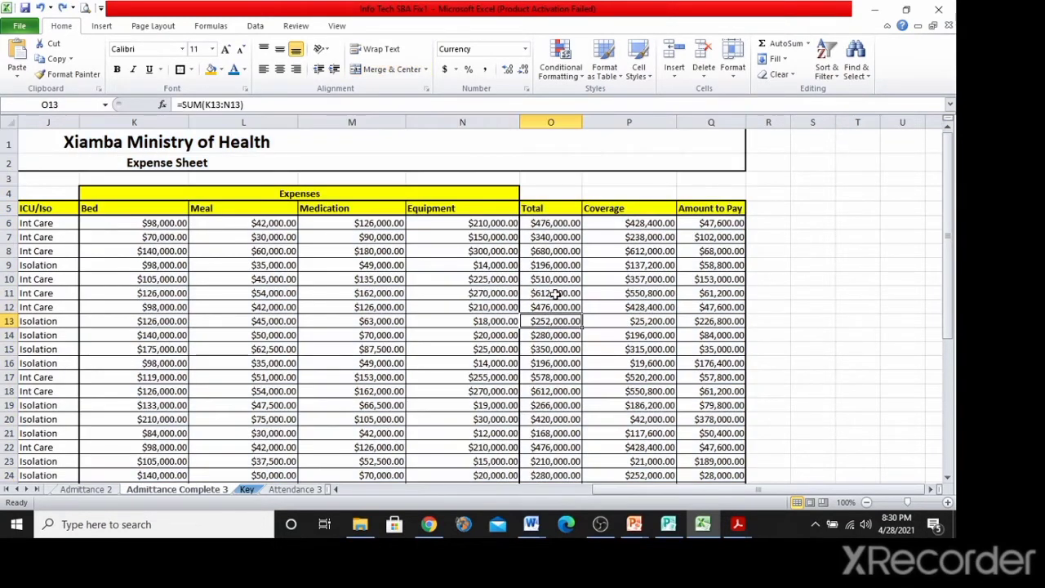
Narrow the Medication column until its amounts are too wide to display, and widen it again.
scroll(555, 294, "down", 3)
left_click_drag(760, 495, 731, 492)
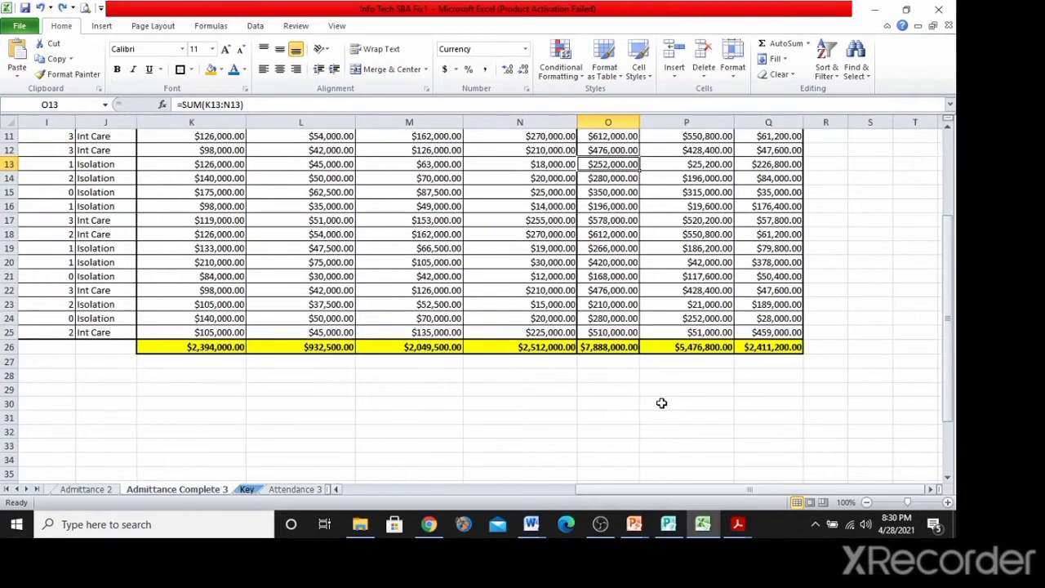
scroll(572, 390, "up", 4)
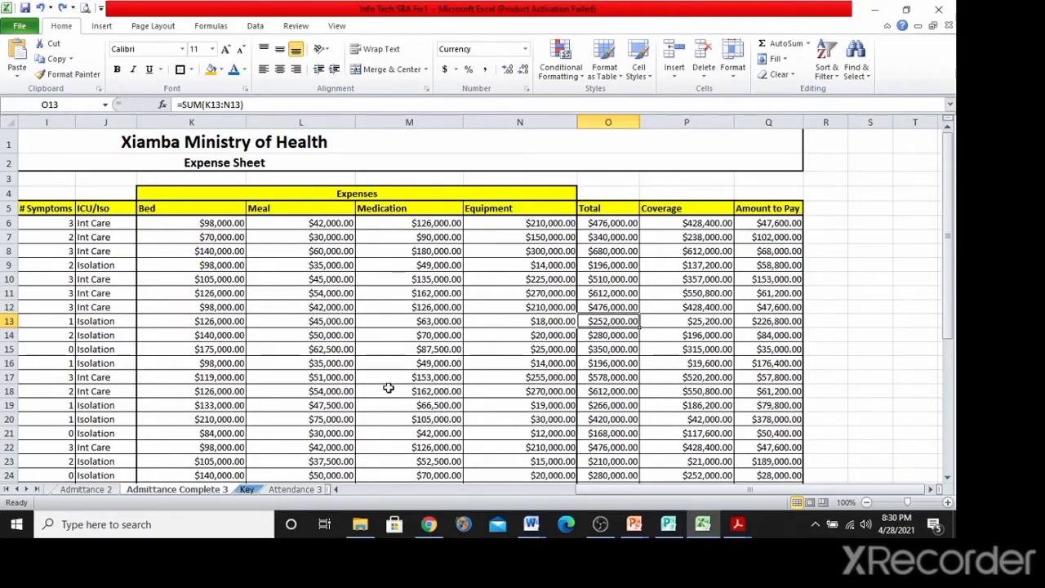
left_click_drag(465, 122, 404, 118)
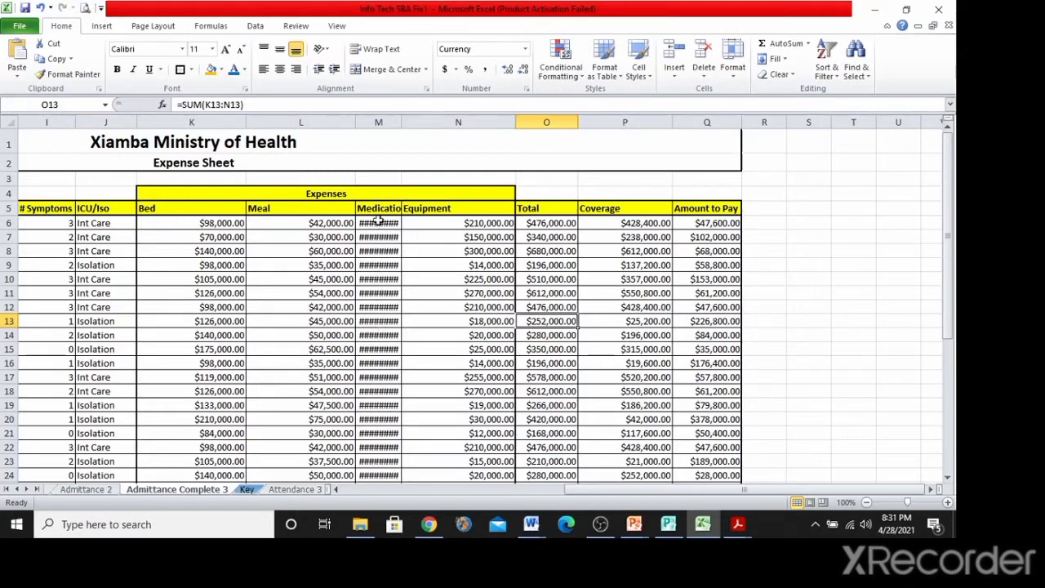
left_click_drag(399, 122, 472, 132)
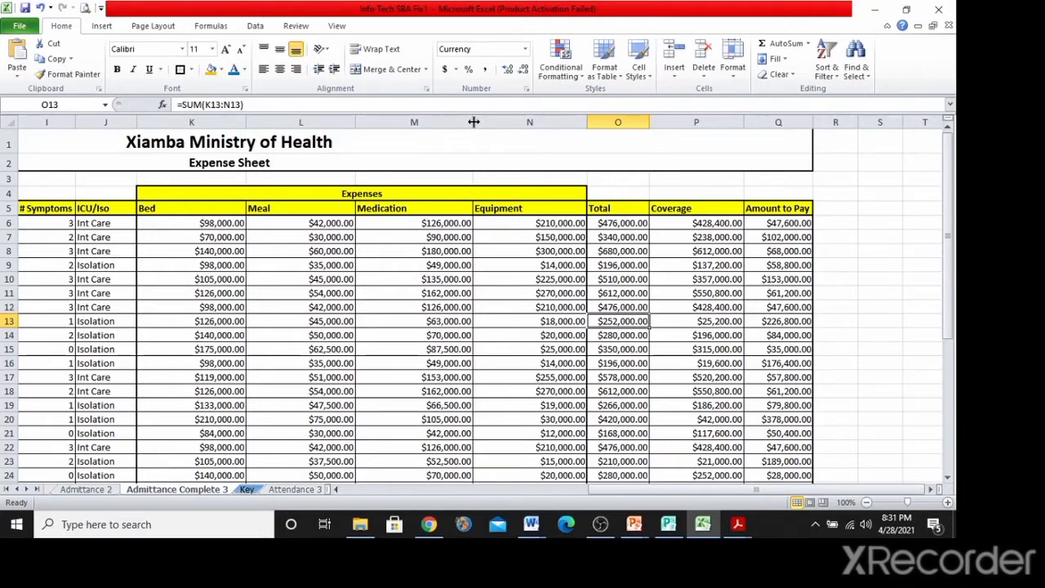
AutoFit the Medication, Equipment, Meal, Bed and Coverage columns one by one to the width of their contents.
double_click(474, 120)
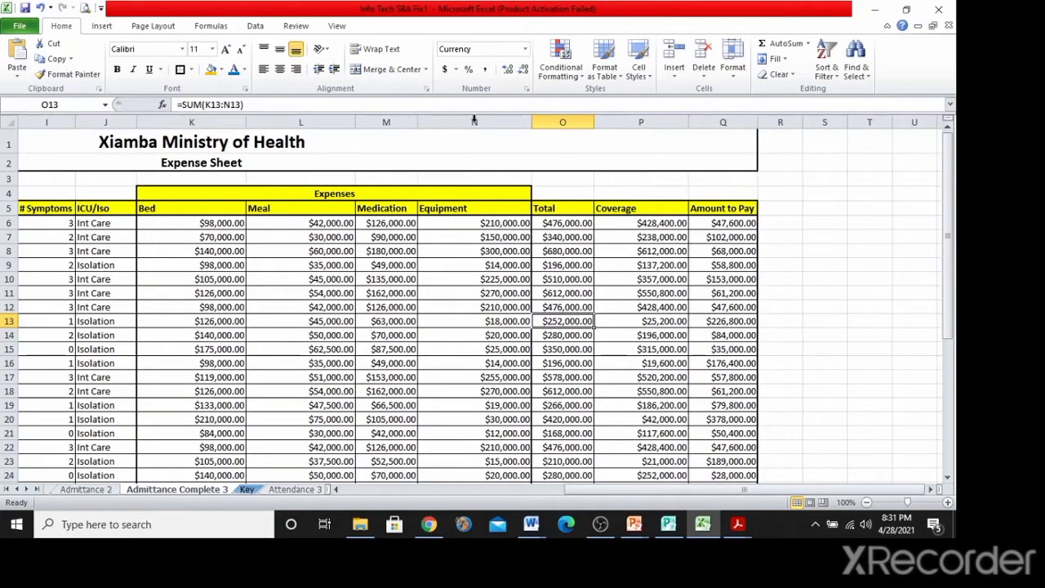
double_click(532, 121)
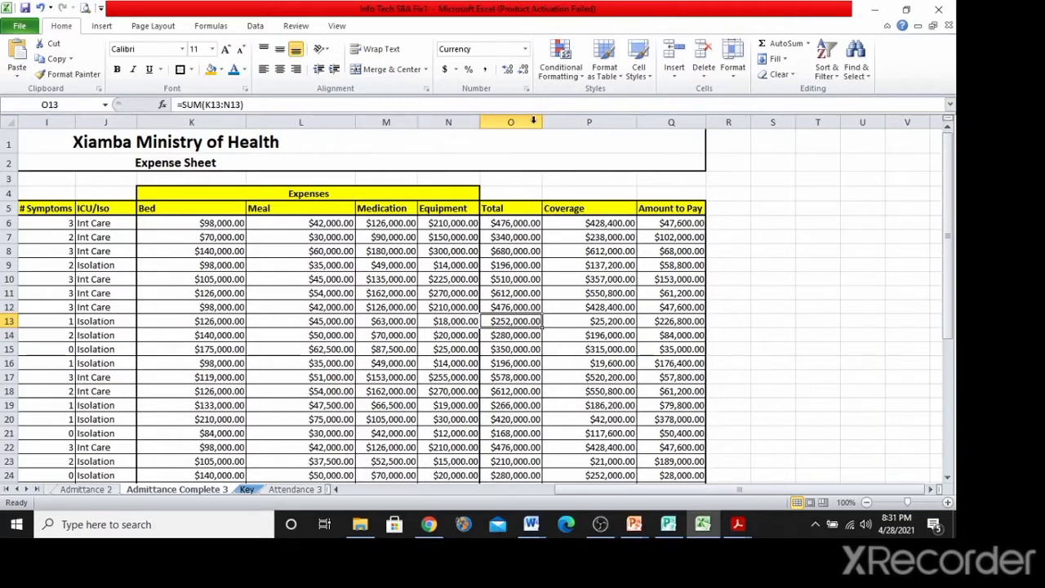
double_click(355, 122)
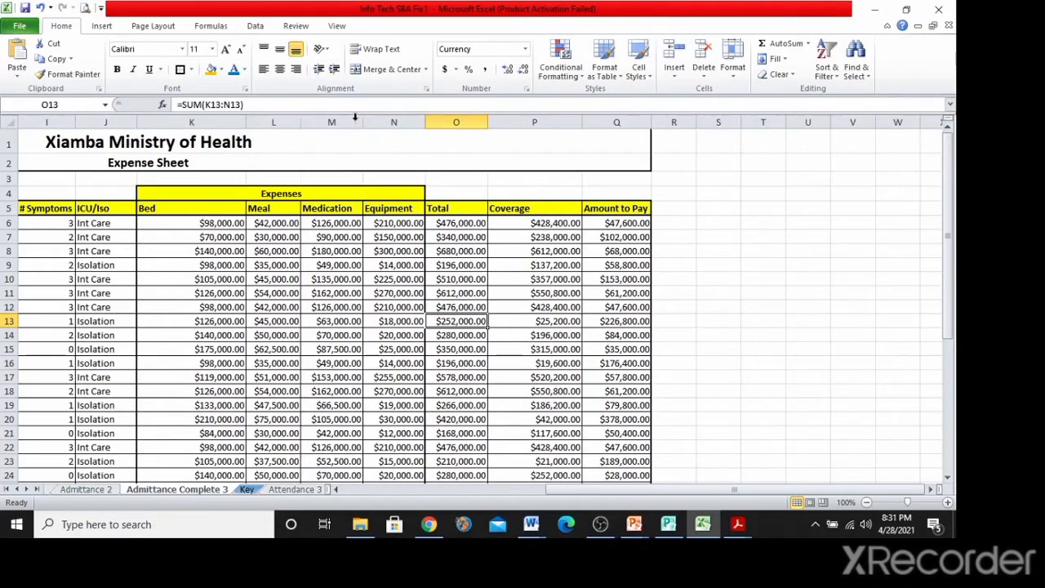
double_click(245, 122)
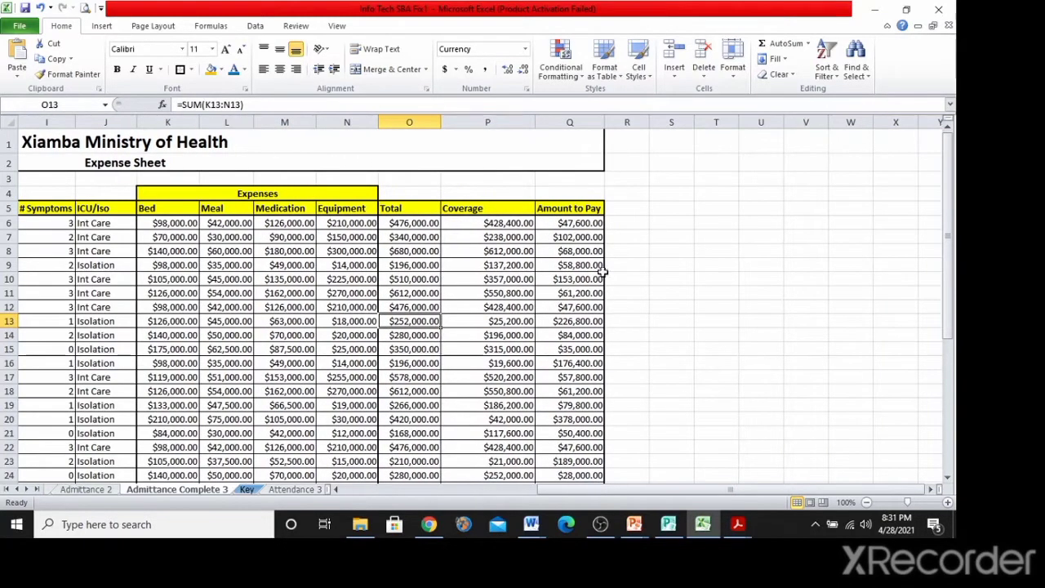
left_click(661, 207)
double_click(534, 122)
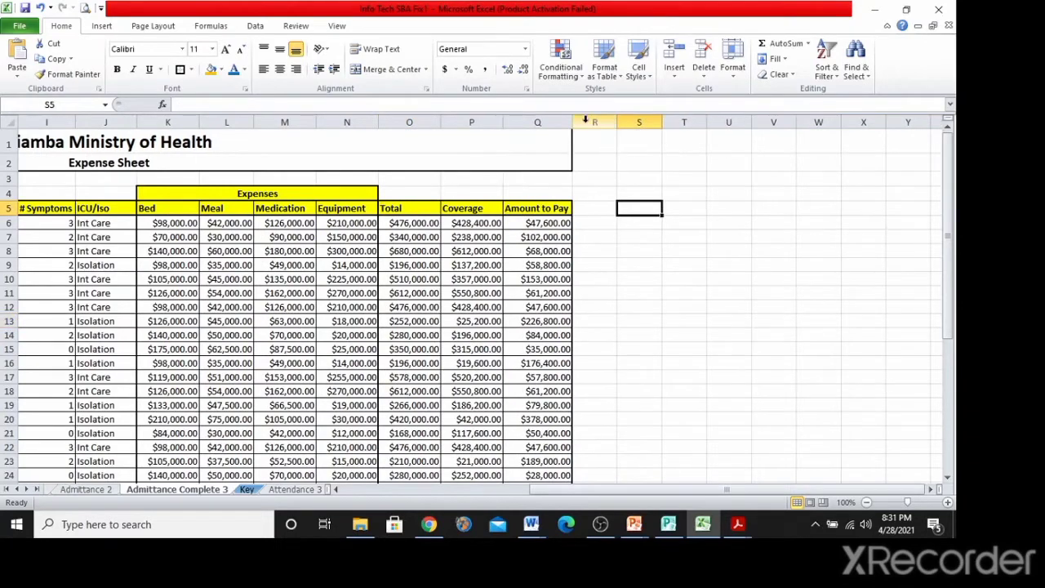
left_click(714, 373)
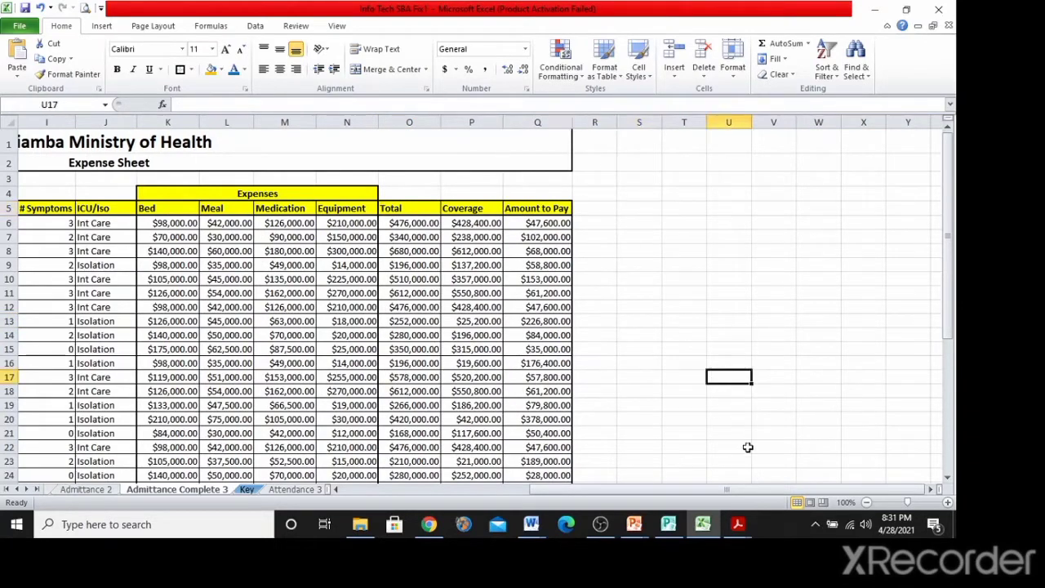
Examine the whole expense table and its totals row at different zoom levels, ending at 100%.
left_click_drag(782, 494, 576, 491)
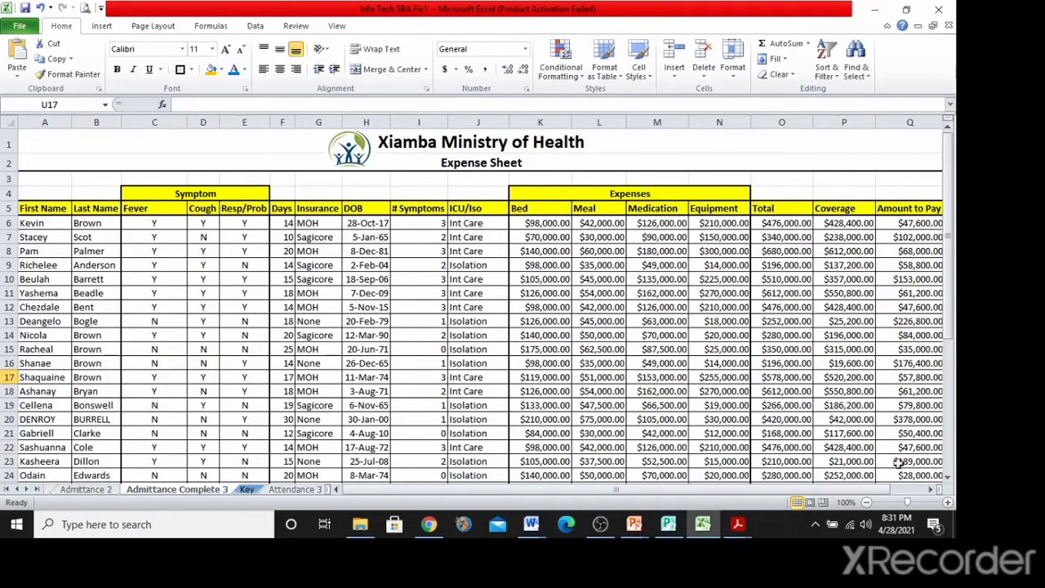
left_click(946, 502)
left_click(867, 502)
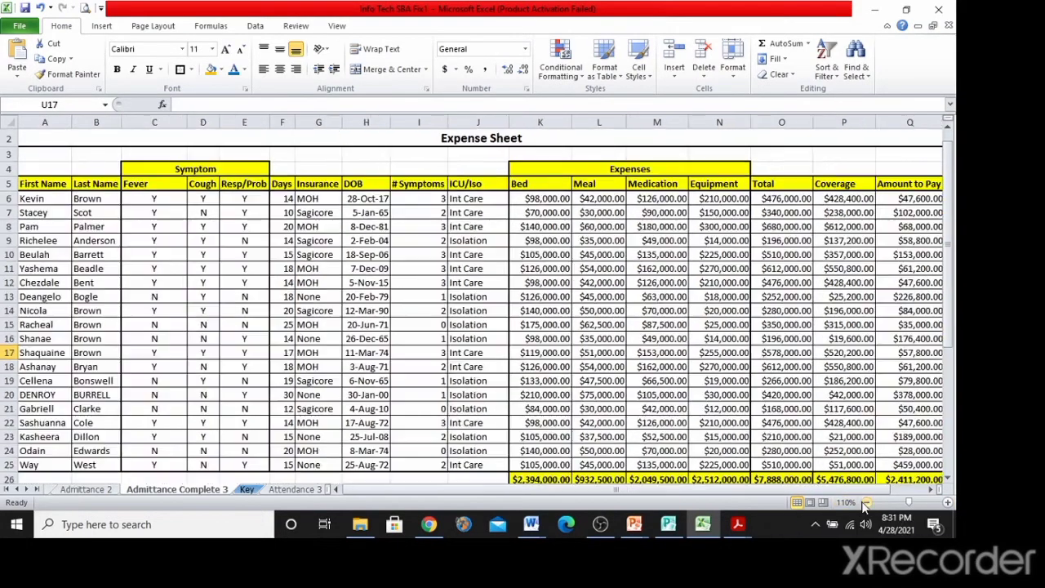
left_click(867, 502)
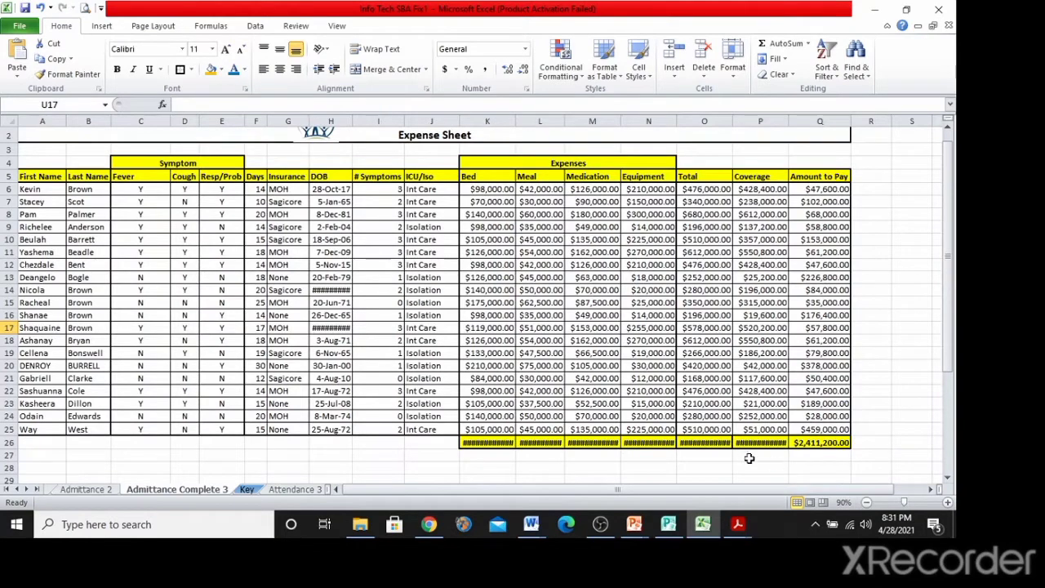
left_click(948, 503)
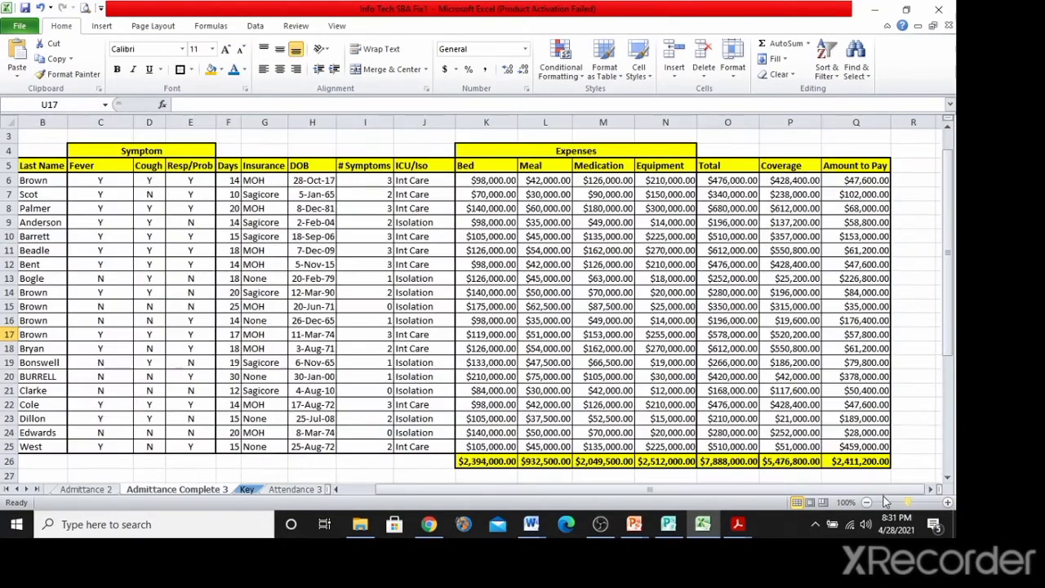
left_click(619, 304)
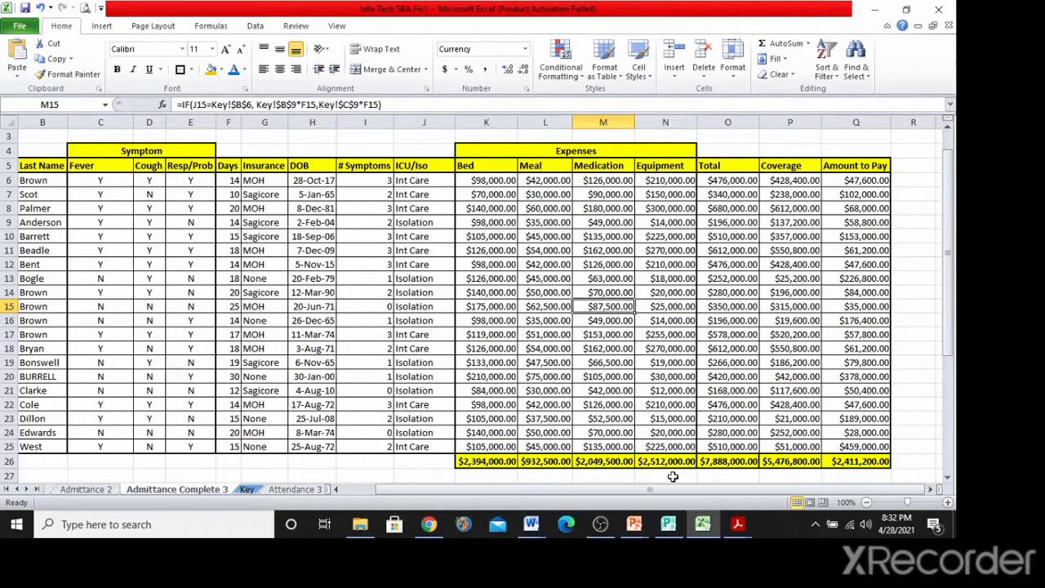
Remove all borders from the patient data in A6:J25.
left_click_drag(696, 490, 650, 490)
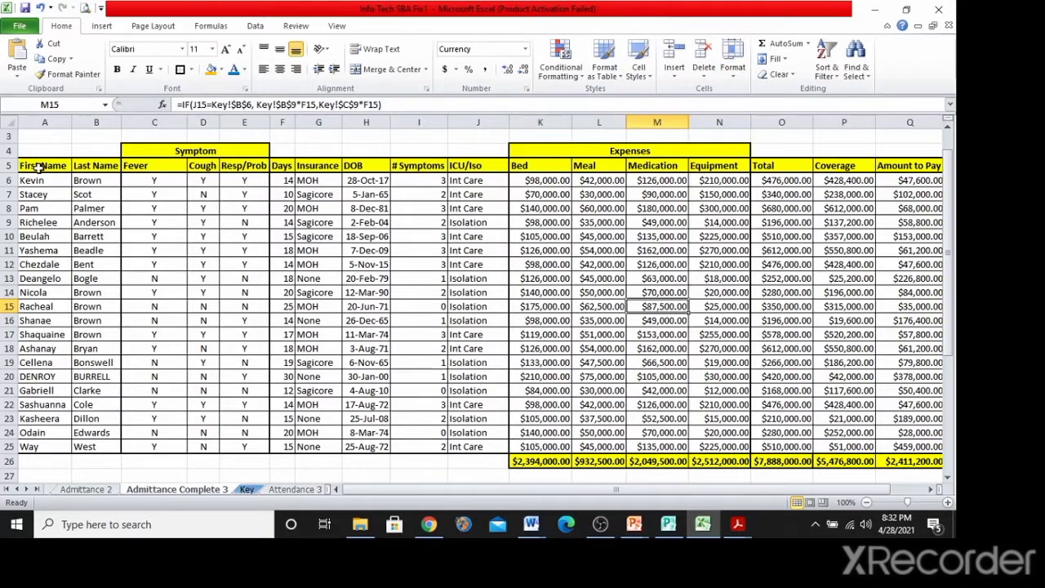
left_click_drag(39, 178, 473, 445)
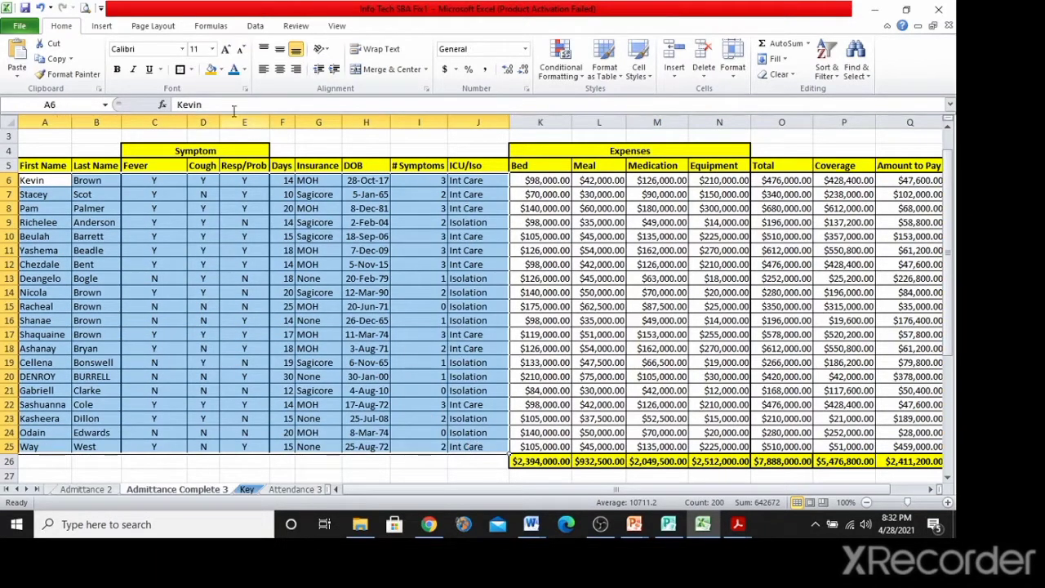
left_click(190, 70)
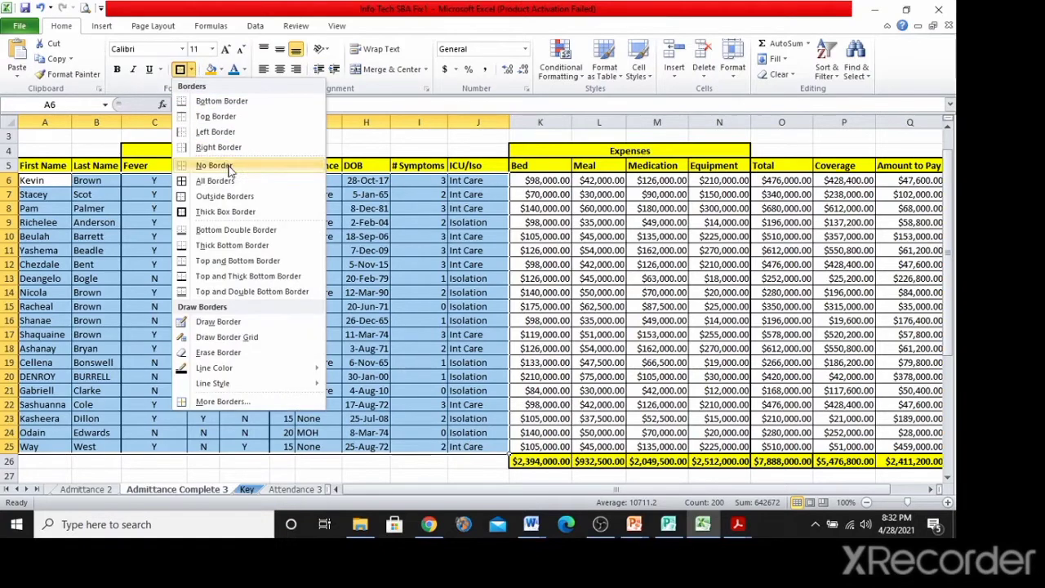
left_click(205, 166)
left_click(575, 306)
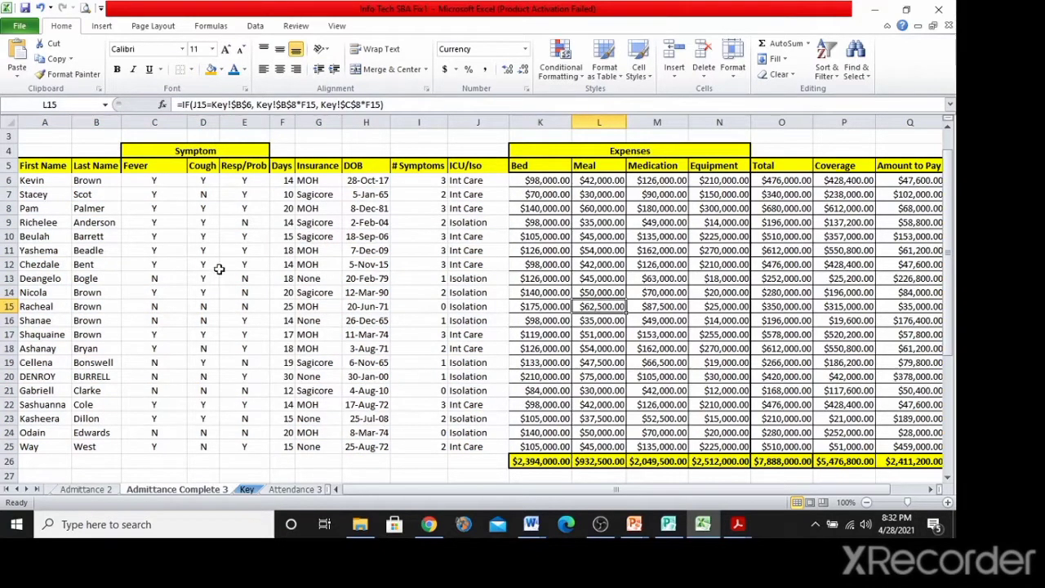
Apply All Borders to the patient data in A6:J25.
left_click_drag(33, 176, 477, 431)
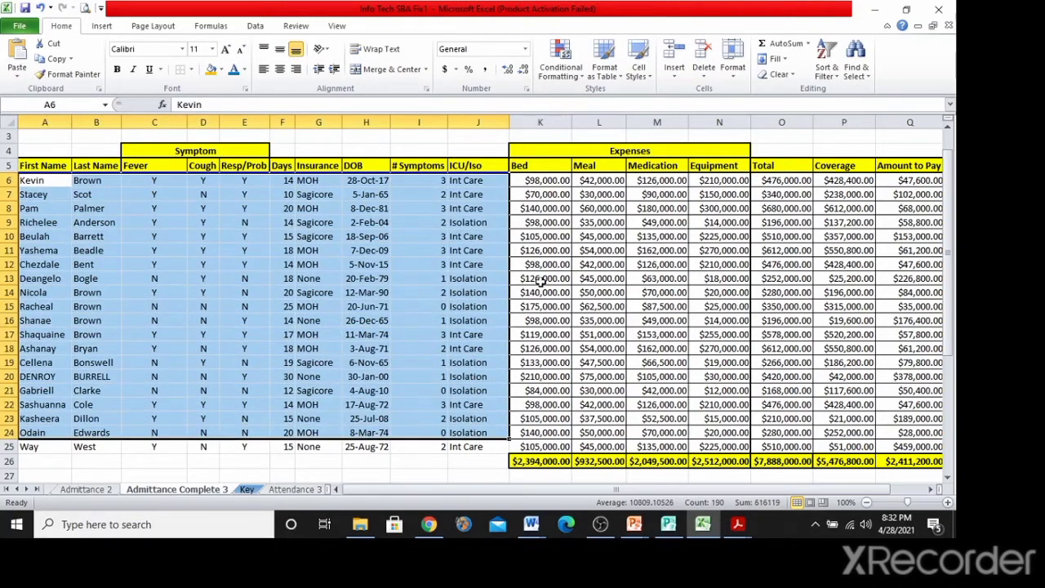
left_click(543, 280)
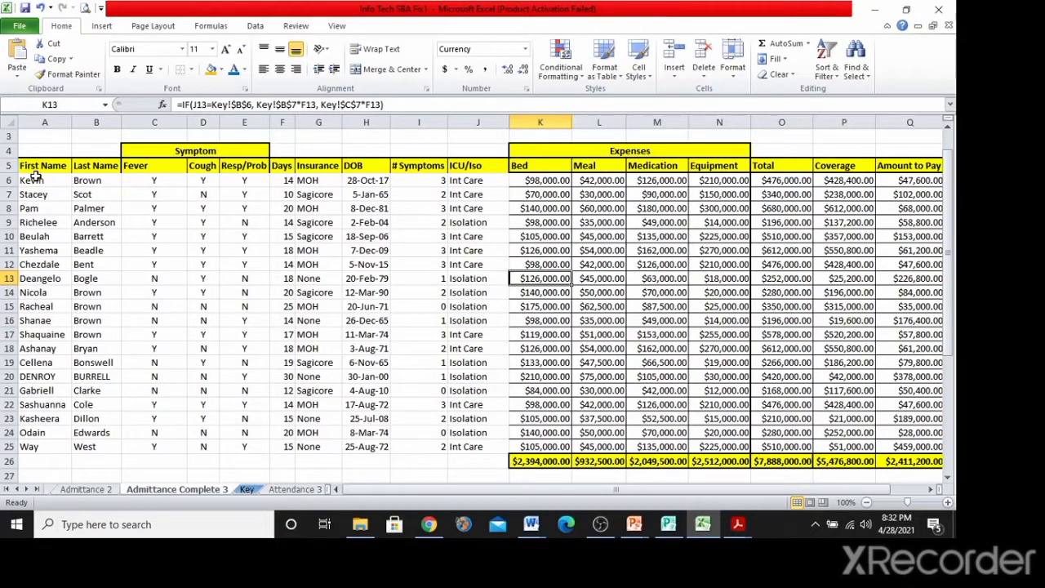
left_click_drag(32, 179, 481, 442)
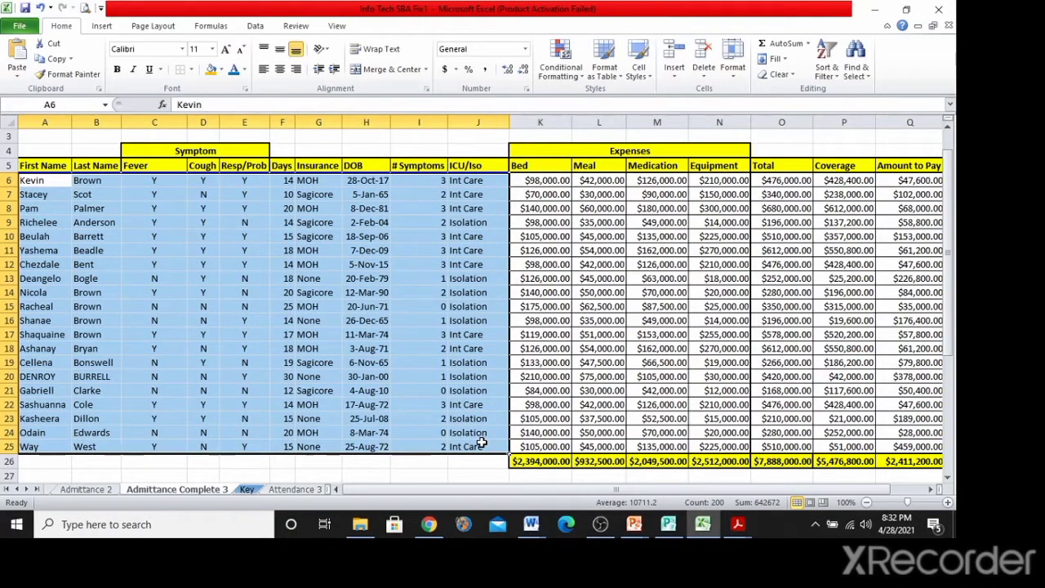
left_click(190, 71)
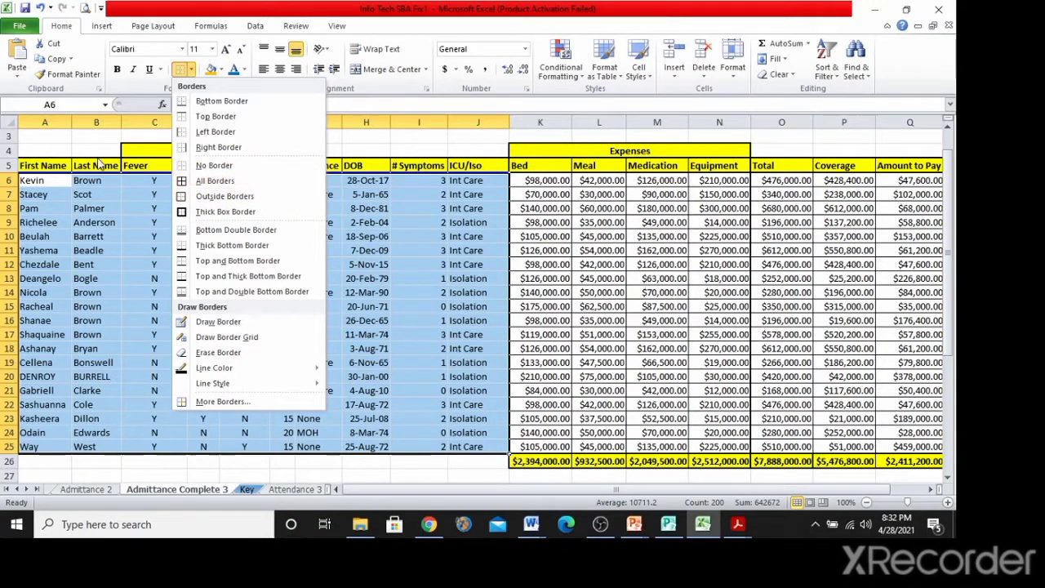
left_click(200, 181)
left_click(660, 278)
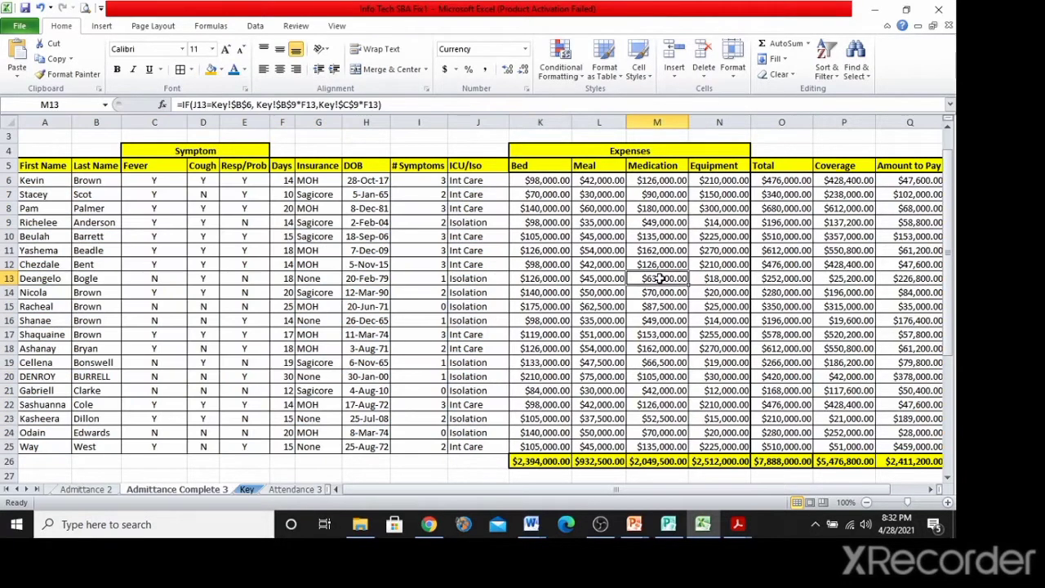
Apply a Thick Box Border around the patient data in A6:J25.
left_click_drag(490, 446, 39, 180)
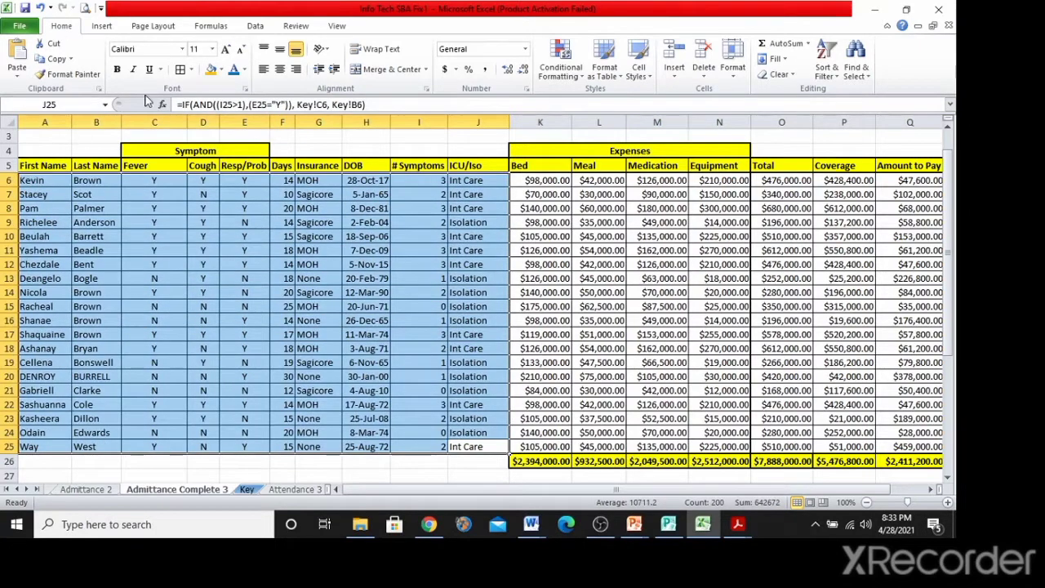
left_click(191, 69)
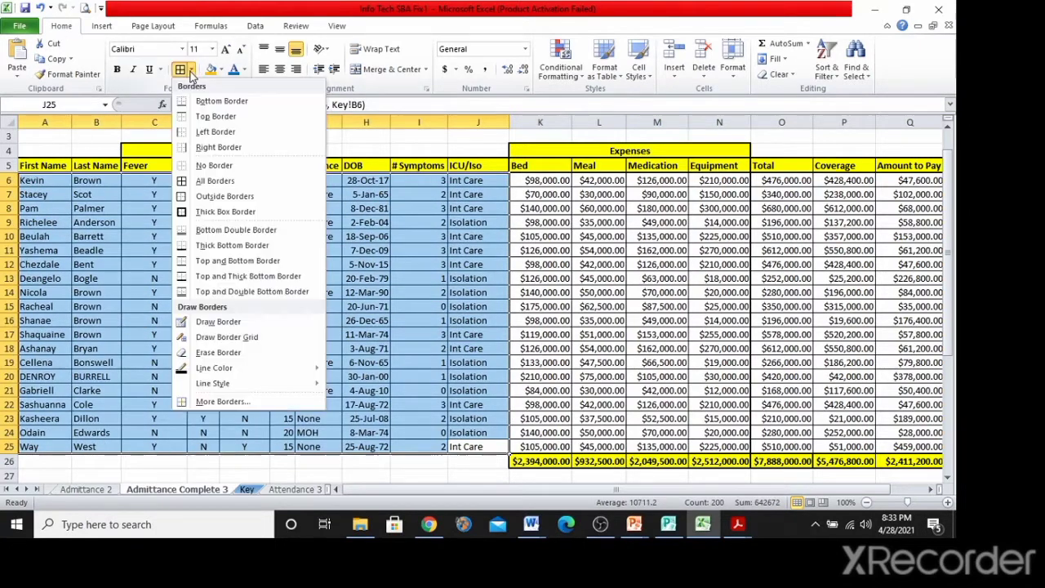
left_click(229, 215)
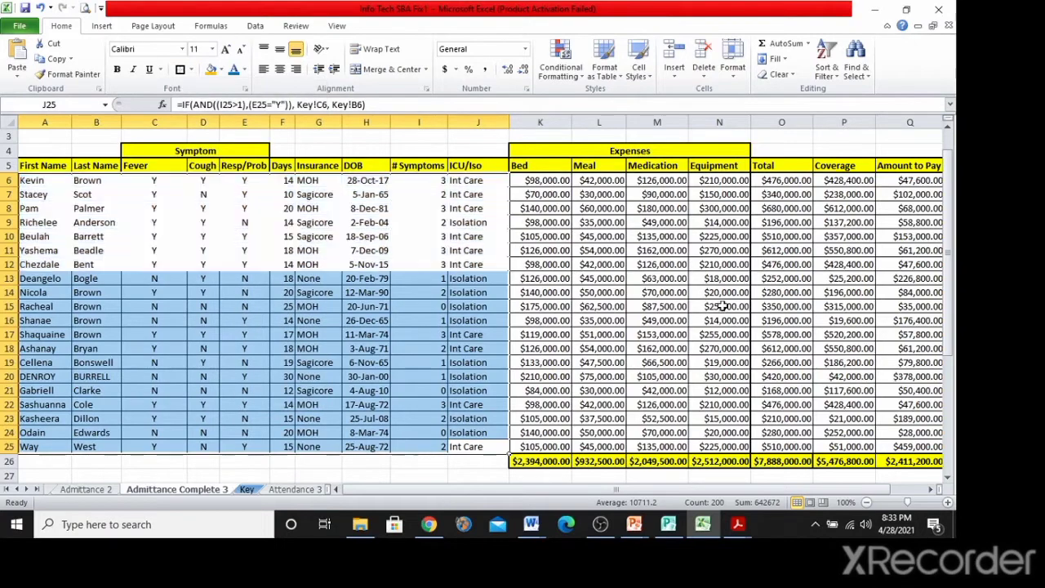
left_click(721, 307)
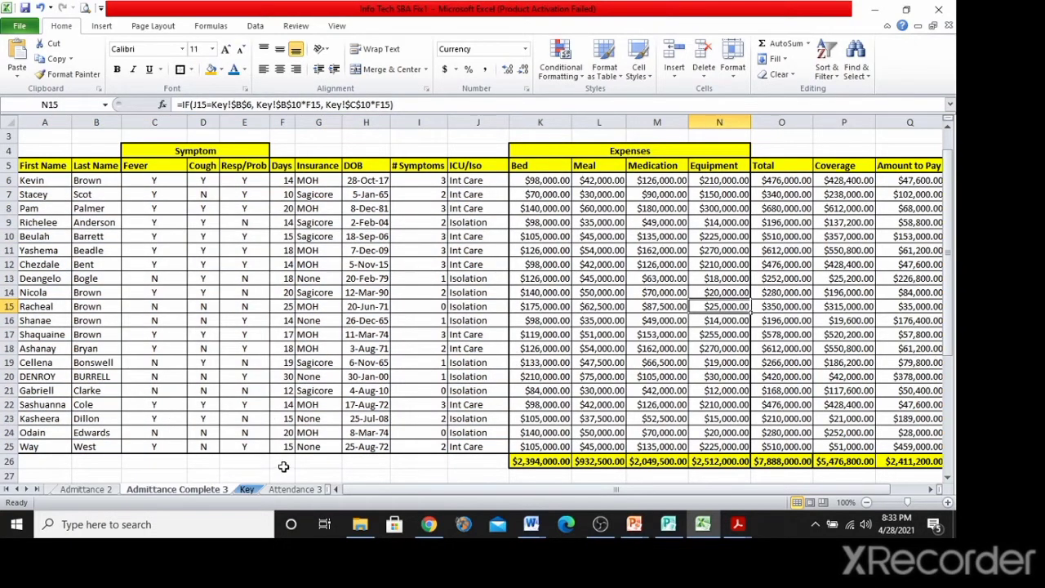
Apply a Thick Box Border around the Symptom block from its heading in C4 through E25.
left_click_drag(152, 153, 216, 445)
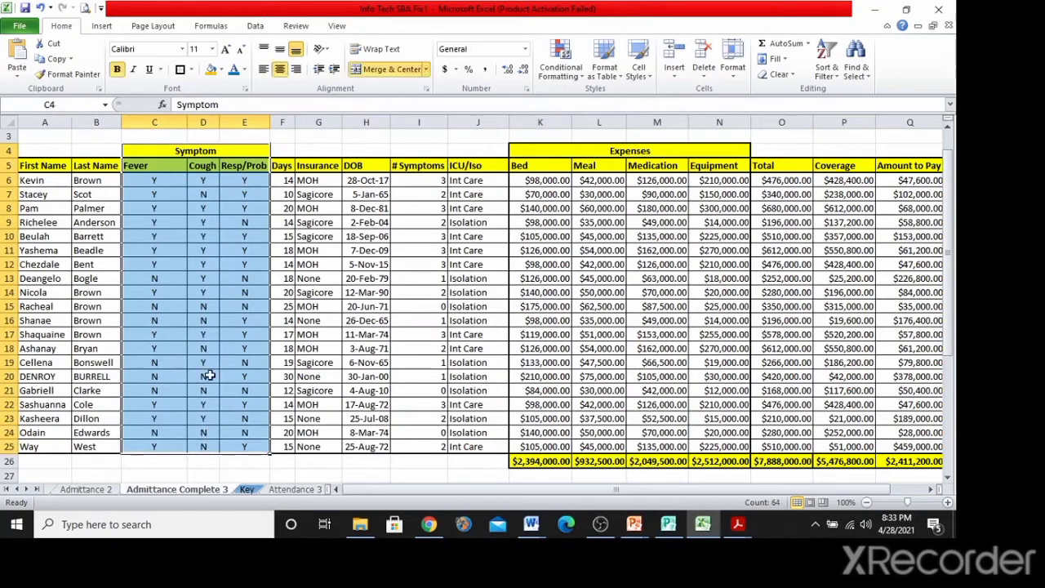
left_click(181, 70)
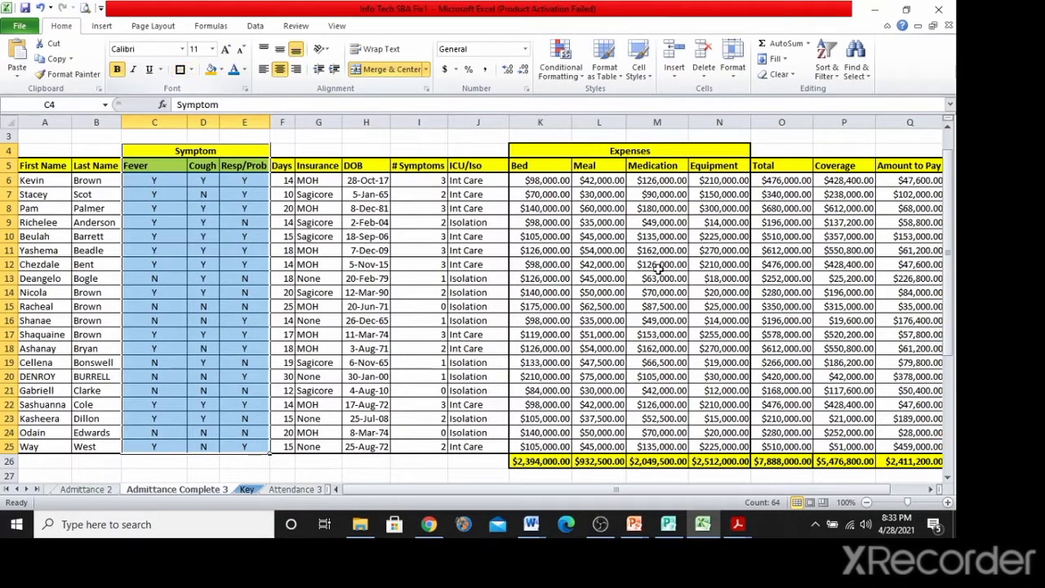
left_click(657, 263)
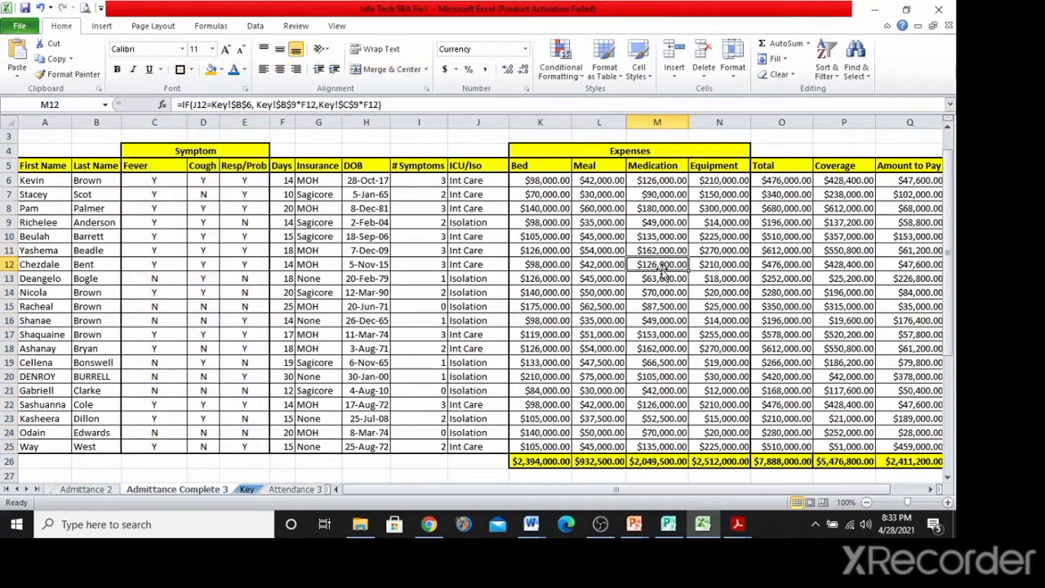
Fill the header cells from First Name to ICU/Iso (A5:J5) with the standard dark red.
left_click(40, 165)
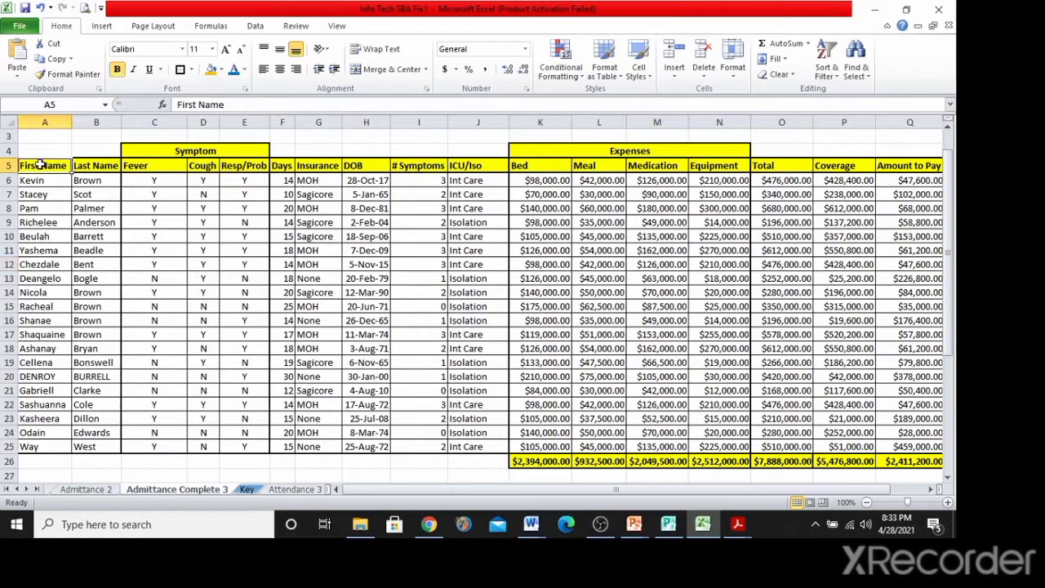
left_click(47, 181)
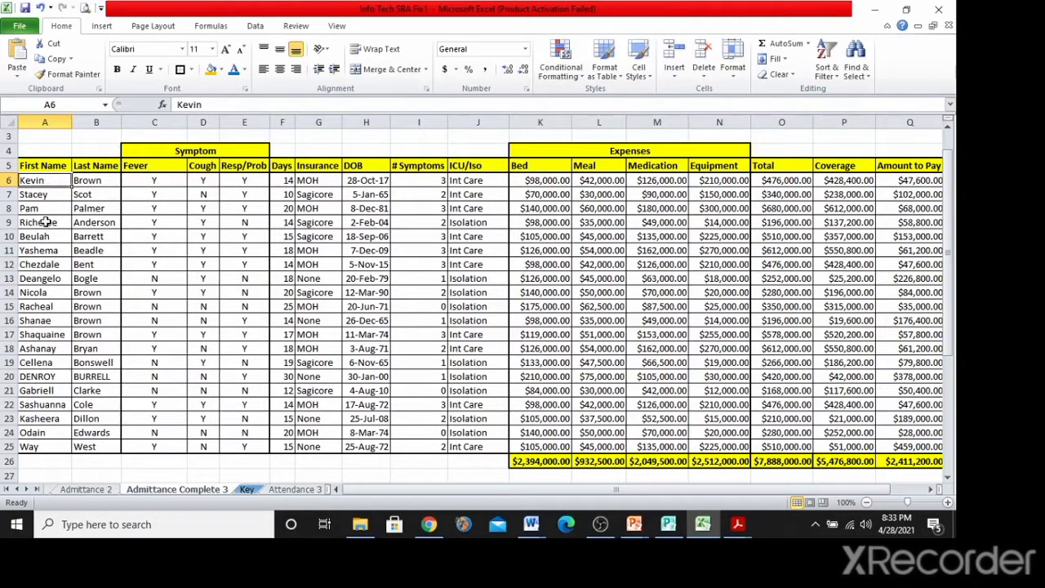
left_click(46, 222)
left_click(45, 166)
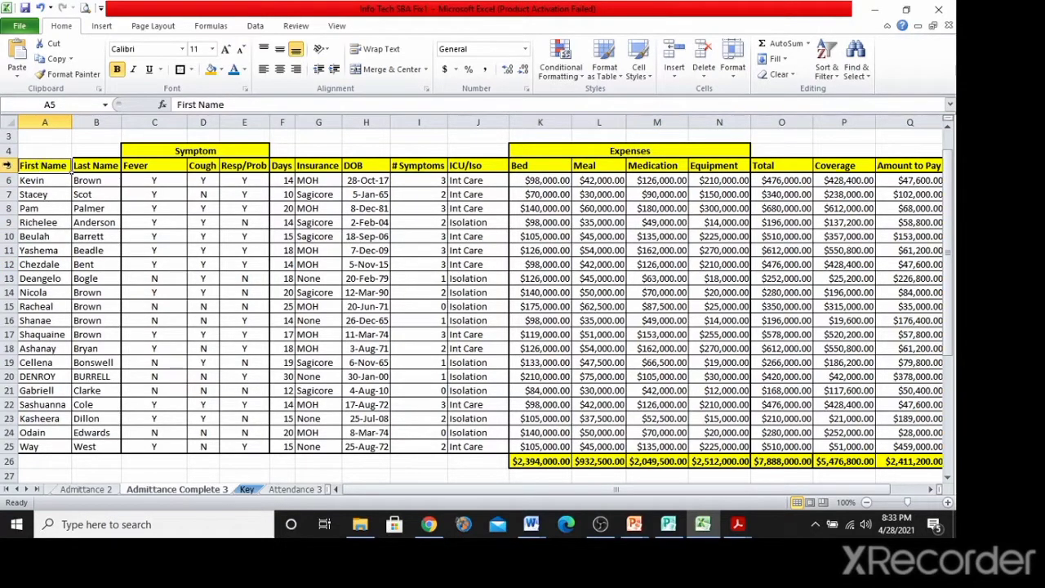
left_click(7, 165)
left_click(25, 166)
left_click_drag(53, 165, 478, 165)
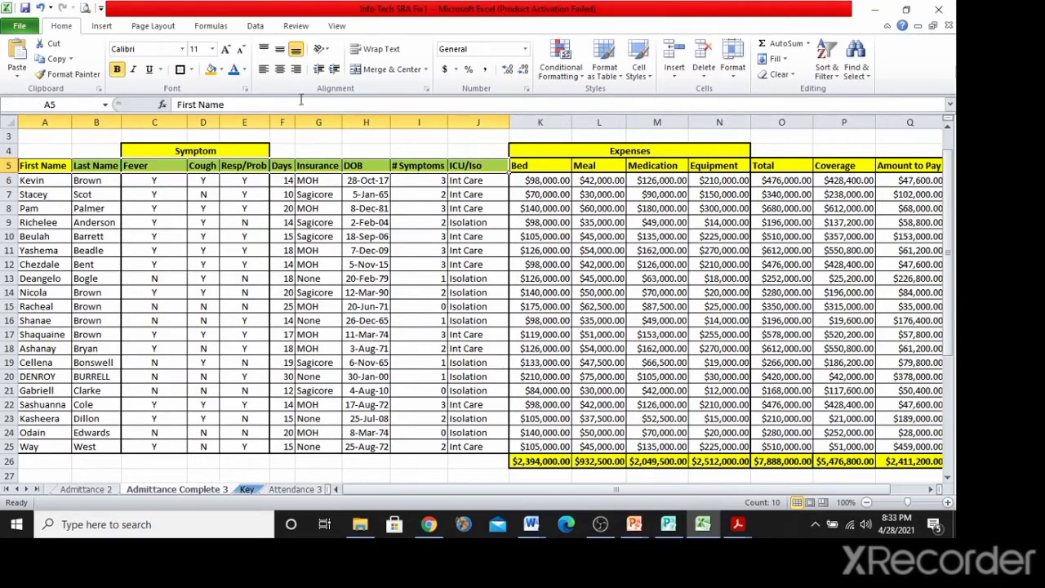
left_click(220, 70)
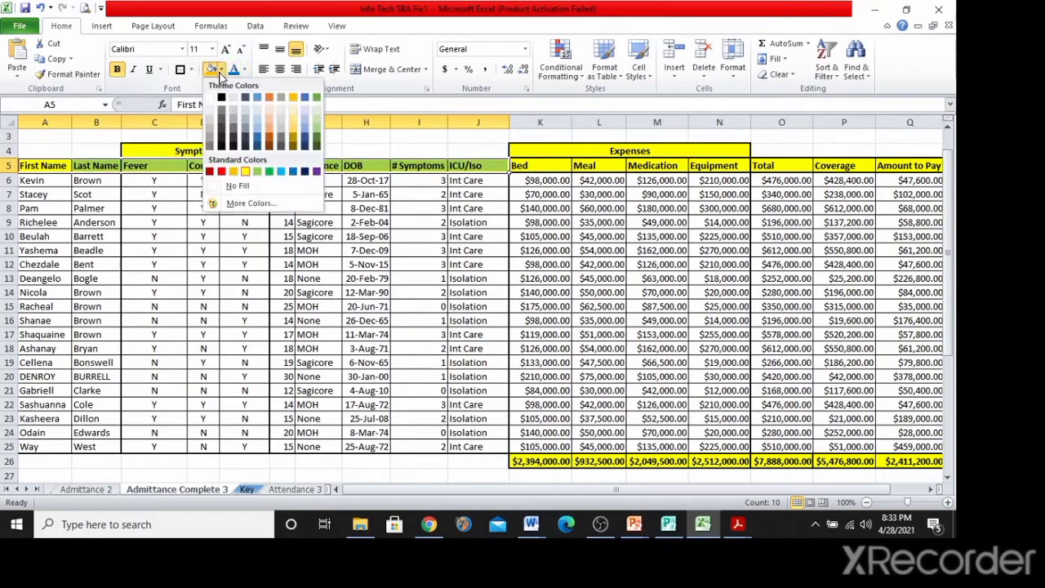
left_click(209, 170)
left_click_drag(159, 334, 160, 348)
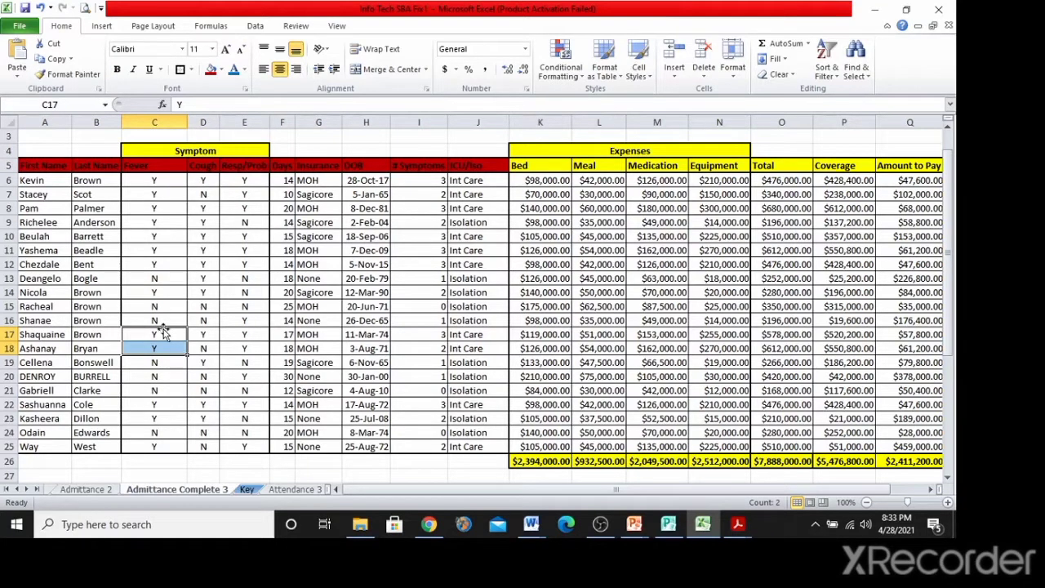
Change the font colour of the A5:J5 headers to the standard yellow.
left_click_drag(39, 166, 474, 166)
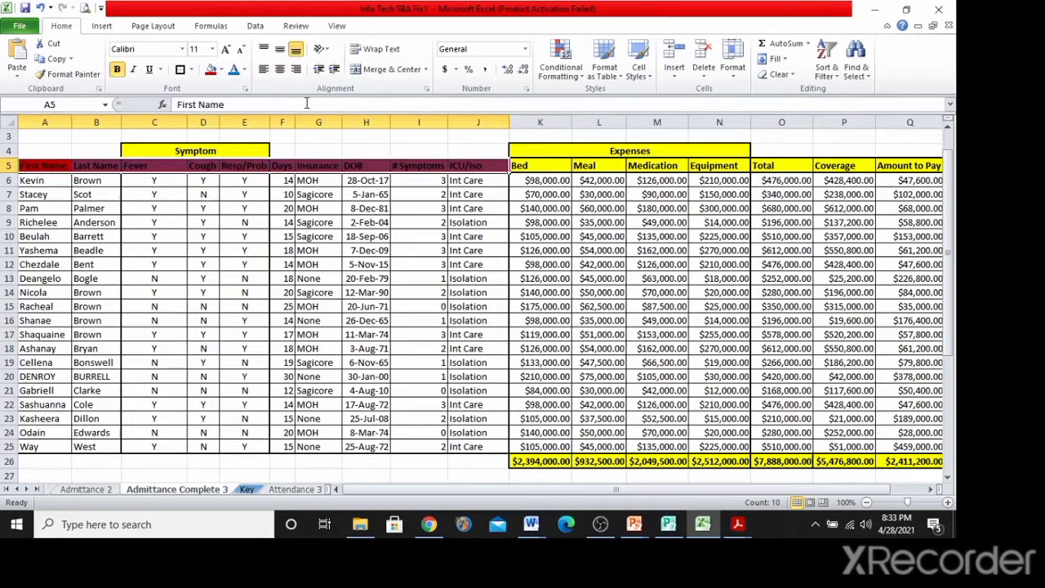
left_click(244, 69)
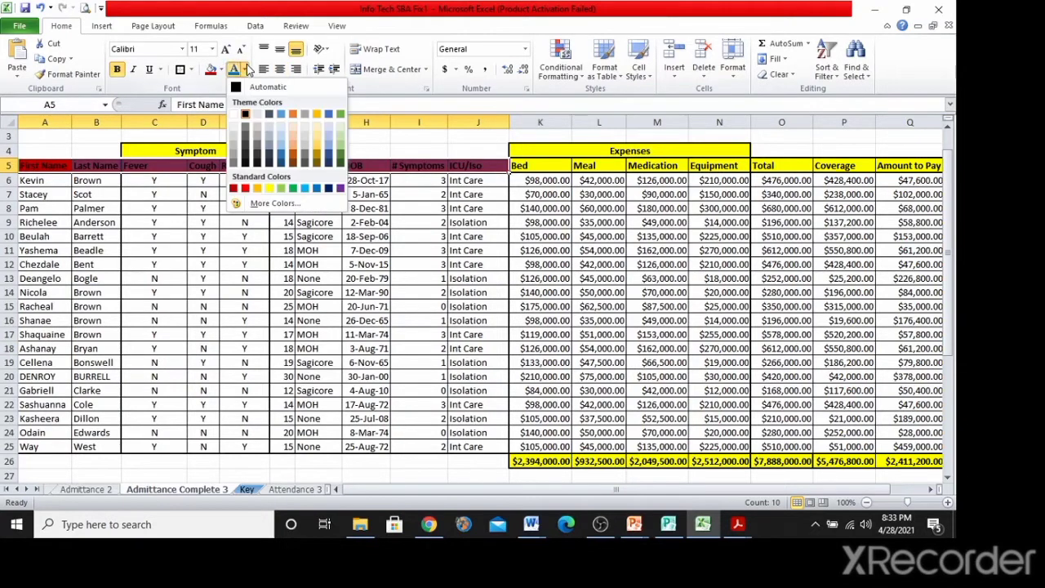
left_click(273, 187)
left_click(314, 306)
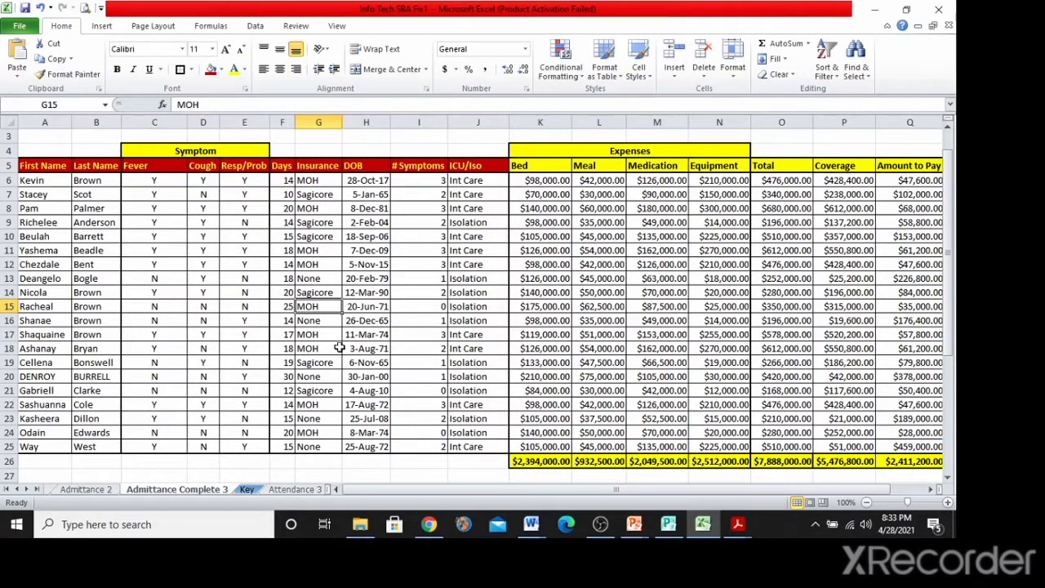
Undo the yellow font and the dark red fill on the A5:J5 headers.
left_click(41, 8)
left_click(40, 9)
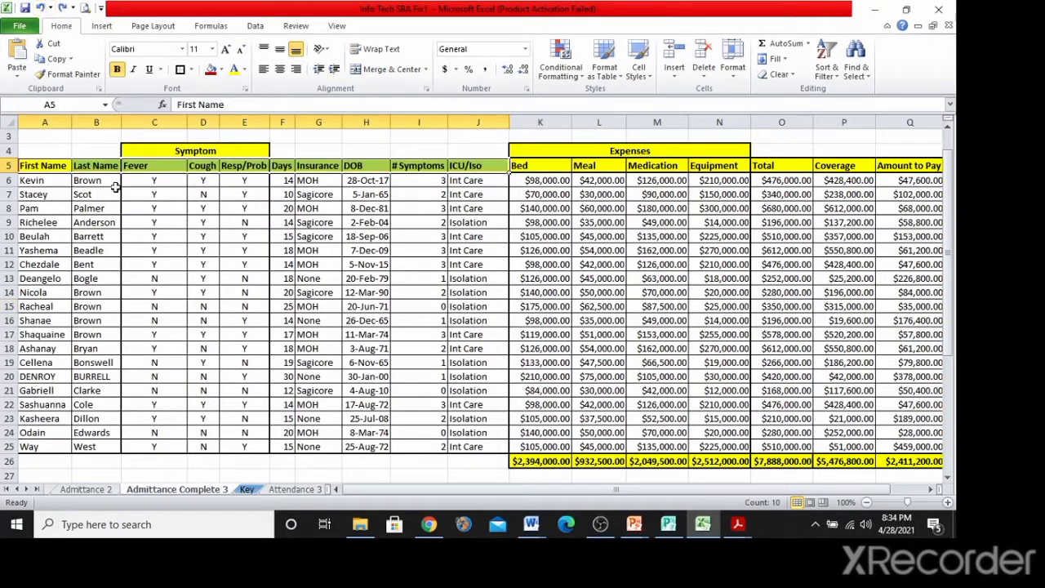
left_click(154, 279)
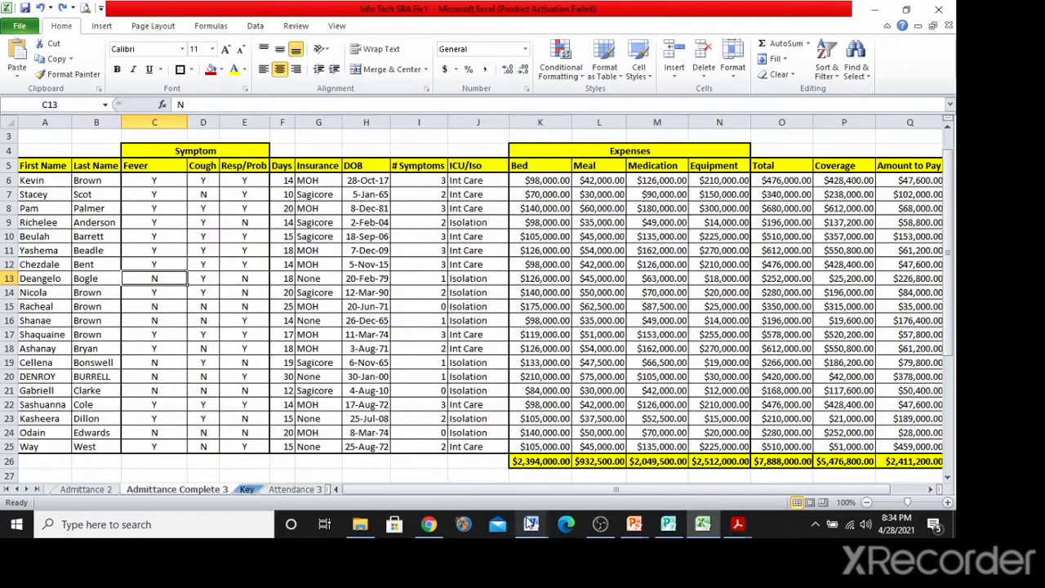
Review the full width of the expense table and the Admittance 1, Admittance 2 and Key sheets, returning to Admittance Complete 3.
left_click_drag(559, 491, 651, 494)
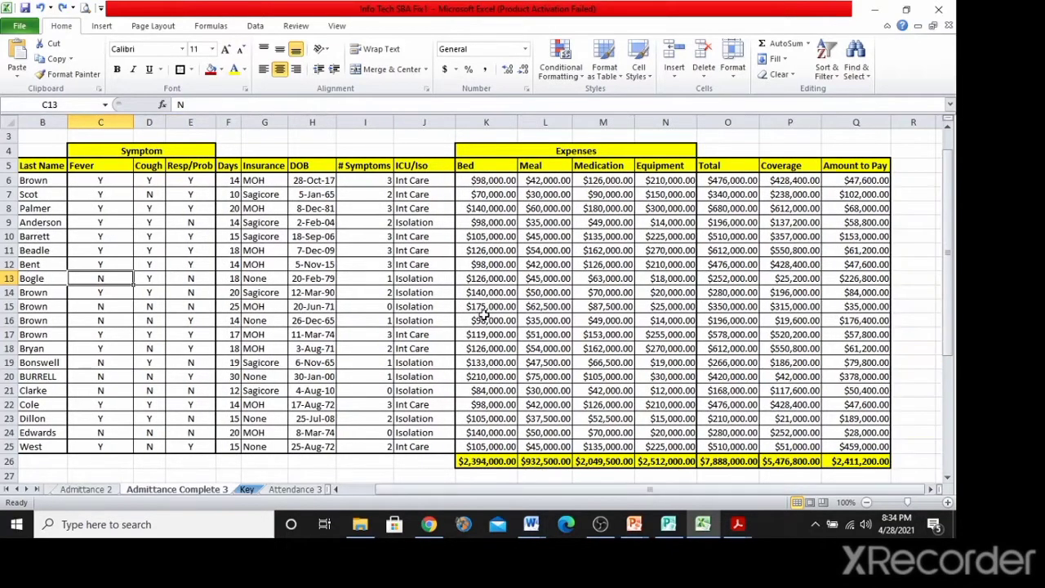
left_click_drag(585, 486, 553, 490)
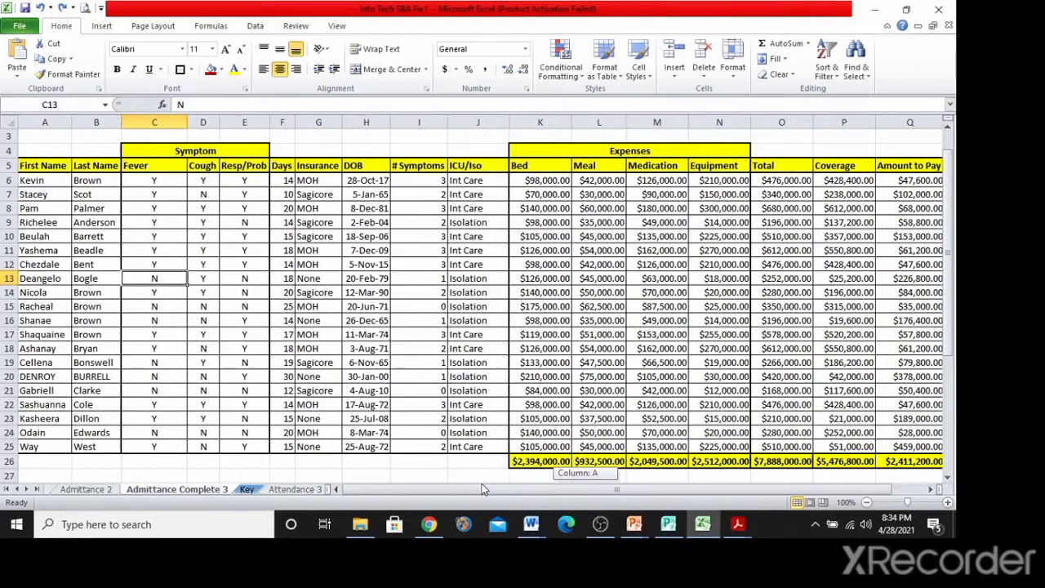
left_click(17, 489)
left_click(69, 490)
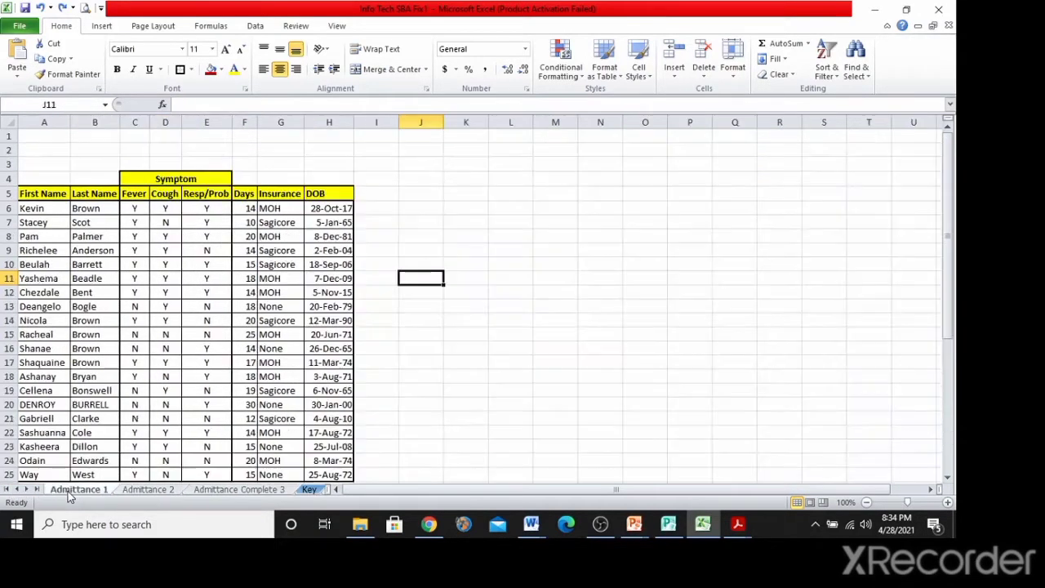
left_click(160, 490)
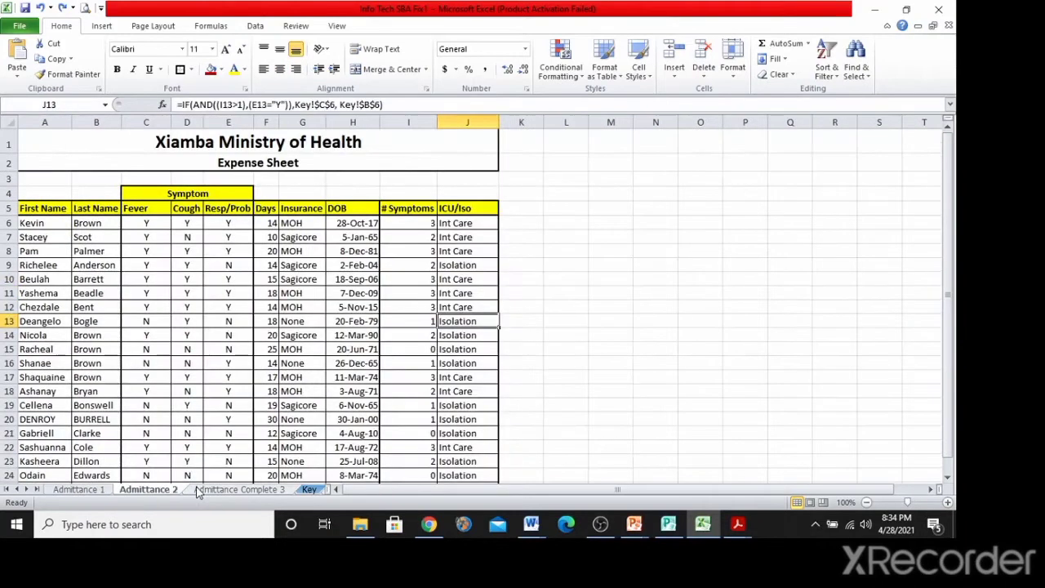
left_click(217, 491)
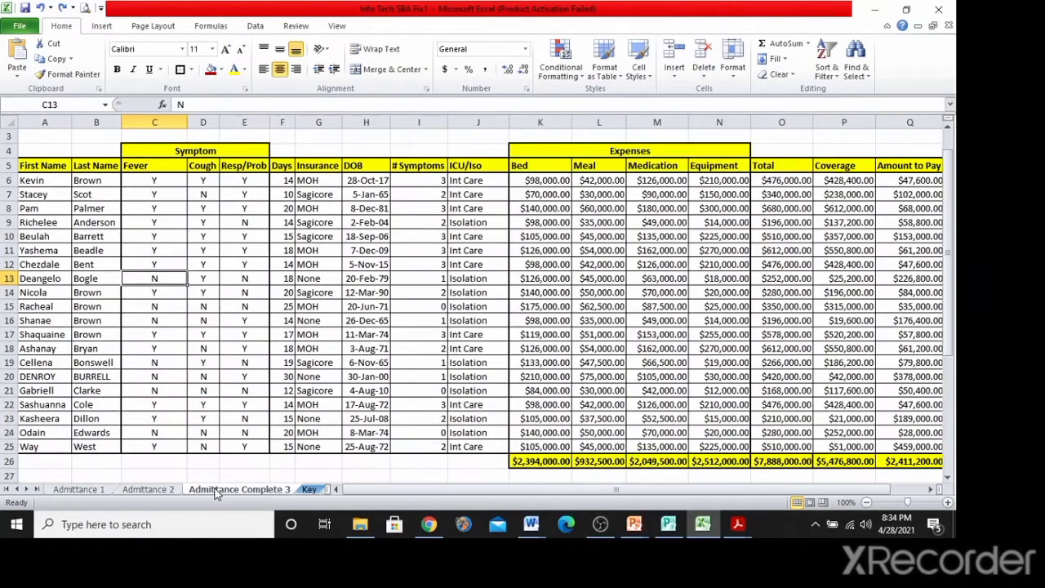
left_click(310, 489)
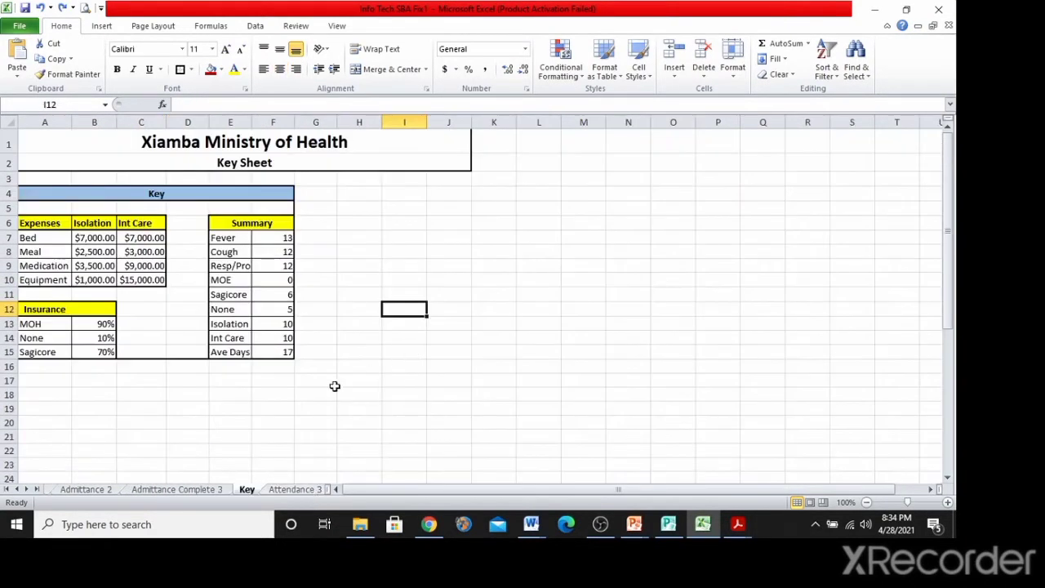
left_click(212, 488)
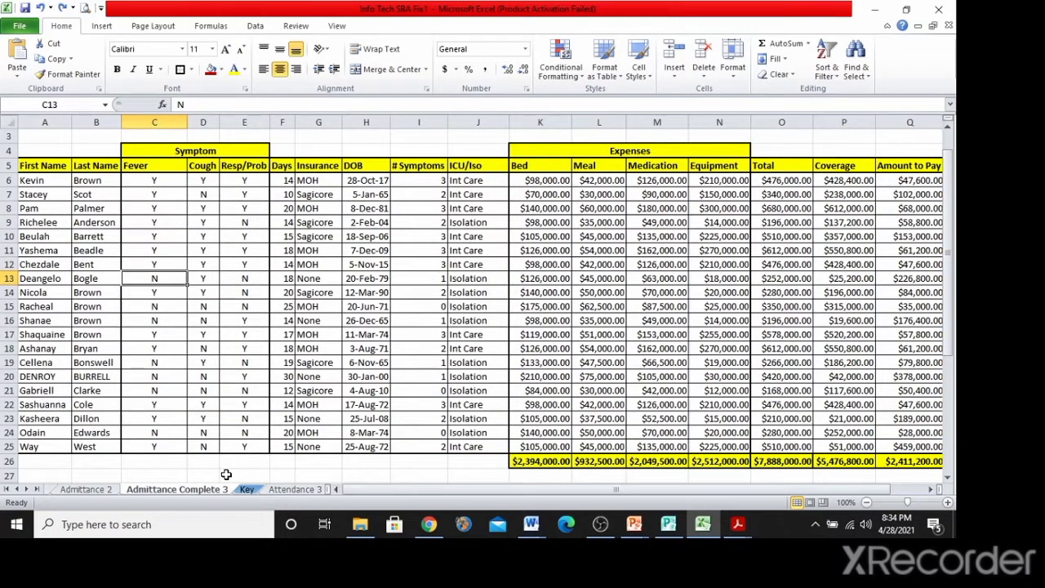
Switch to the IT SBA 2021 document in Word and read task e about extracting Intensive Care patients without insurance.
key("alt+Tab")
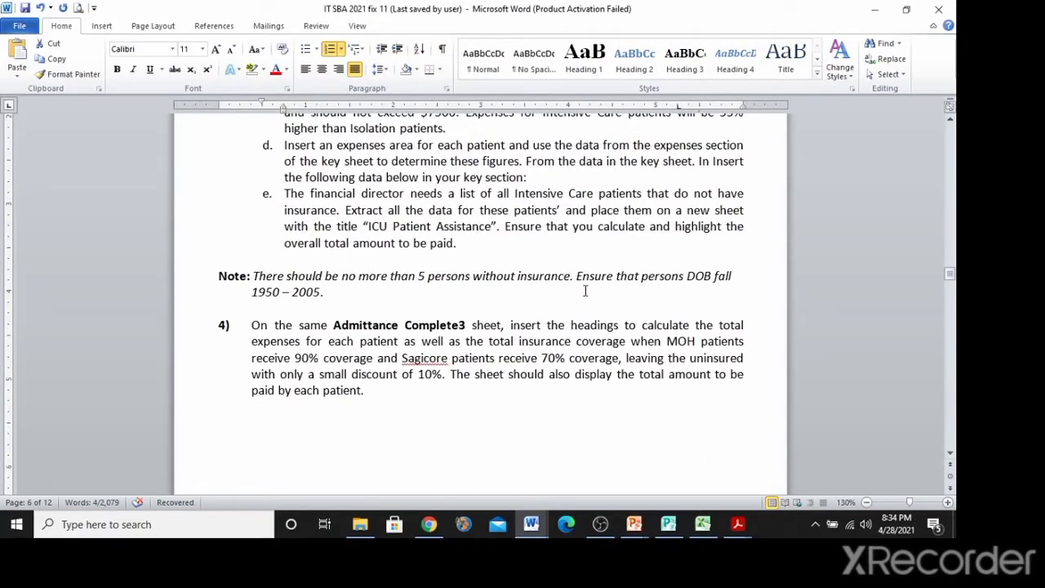
mouse_move(950, 275)
left_mouse_down()
mouse_move(957, 302)
mouse_move(951, 278)
left_mouse_up()
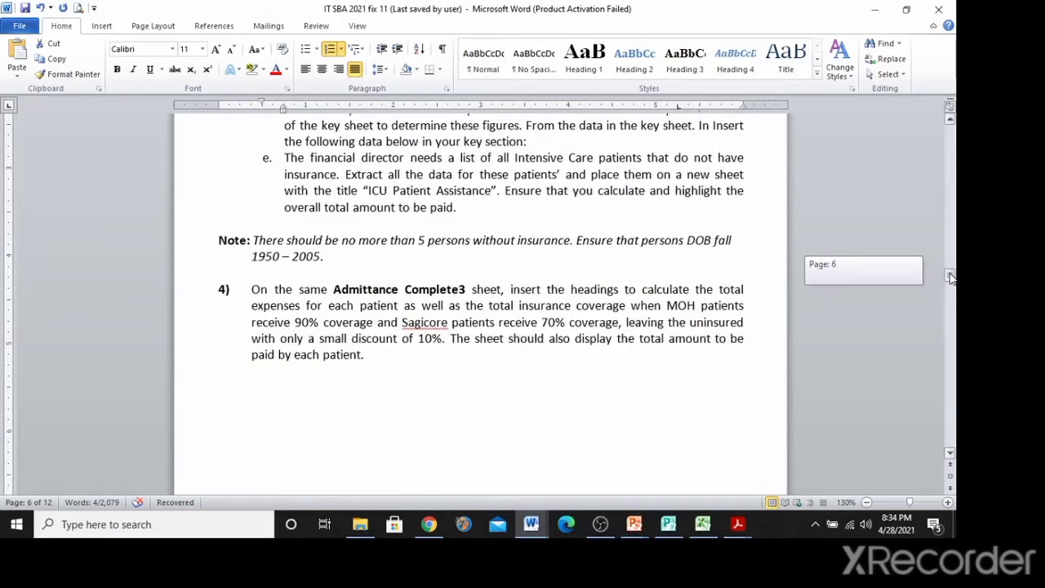
left_click_drag(951, 278, 952, 276)
left_click_drag(286, 194, 474, 250)
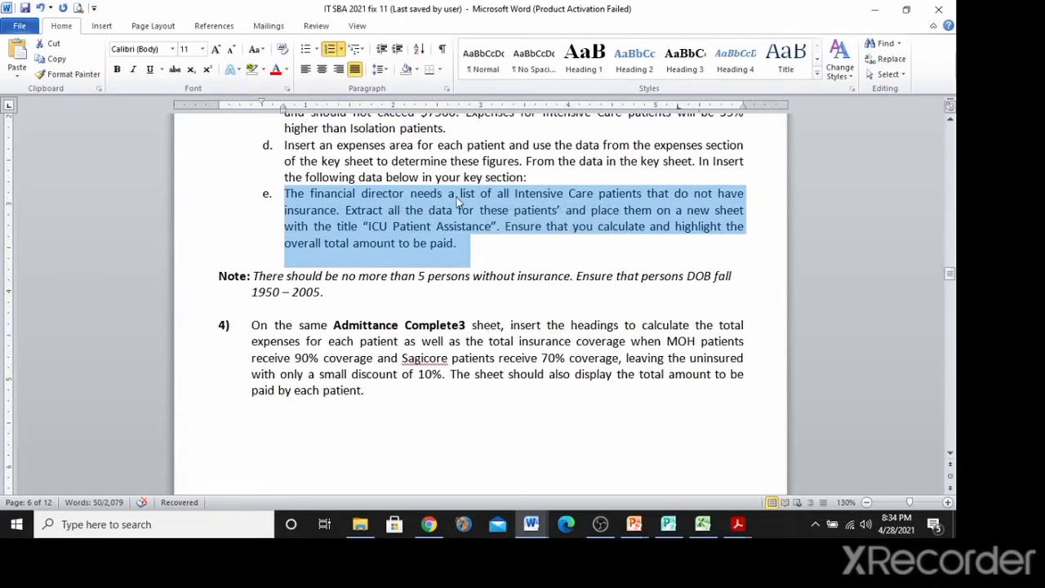
left_click(510, 199)
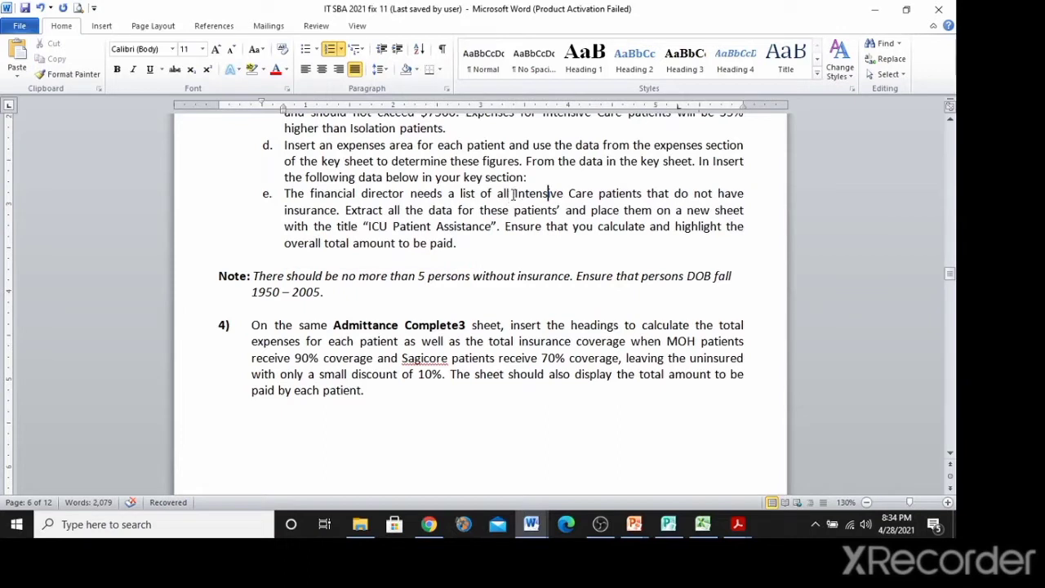
left_click_drag(516, 196, 599, 196)
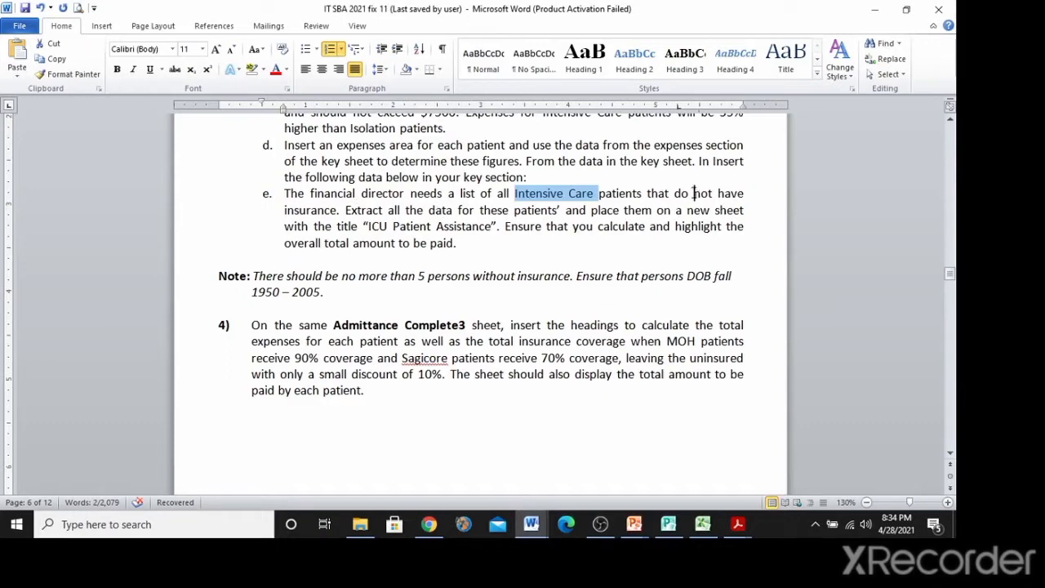
left_click_drag(693, 196, 708, 196)
left_click(479, 246)
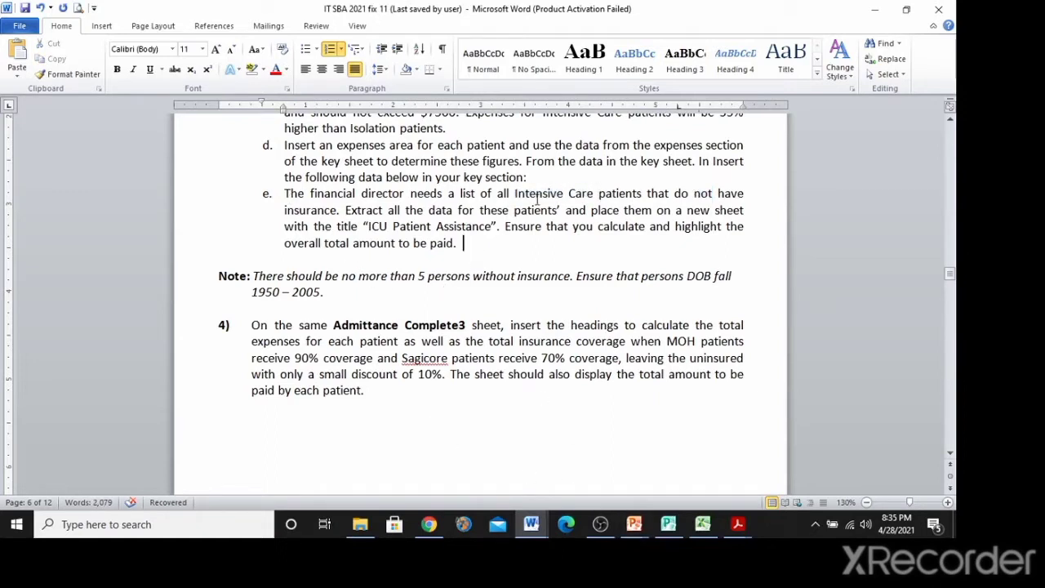
left_click_drag(513, 193, 549, 196)
left_click(628, 260)
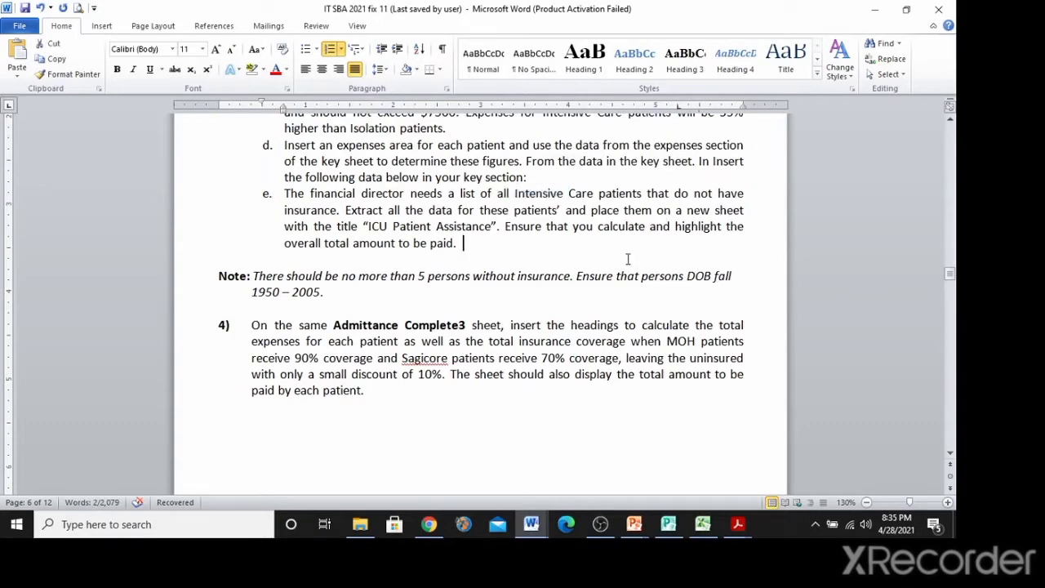
Switch to the Info Tech SBA workbook in Excel and examine the ICU/Iso and Insurance columns on the Admittance Complete 3 sheet.
left_click(704, 527)
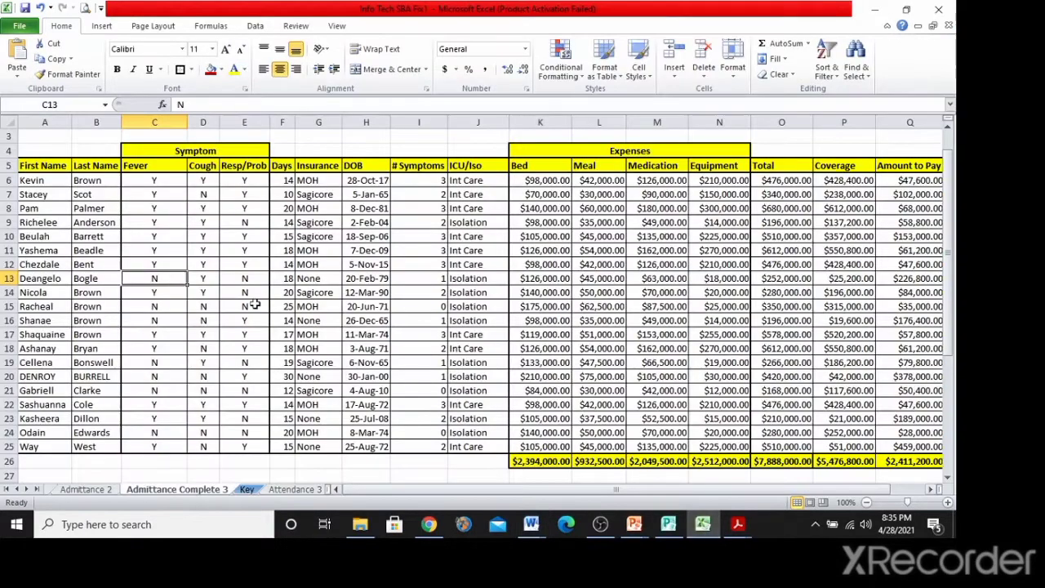
left_click(186, 235)
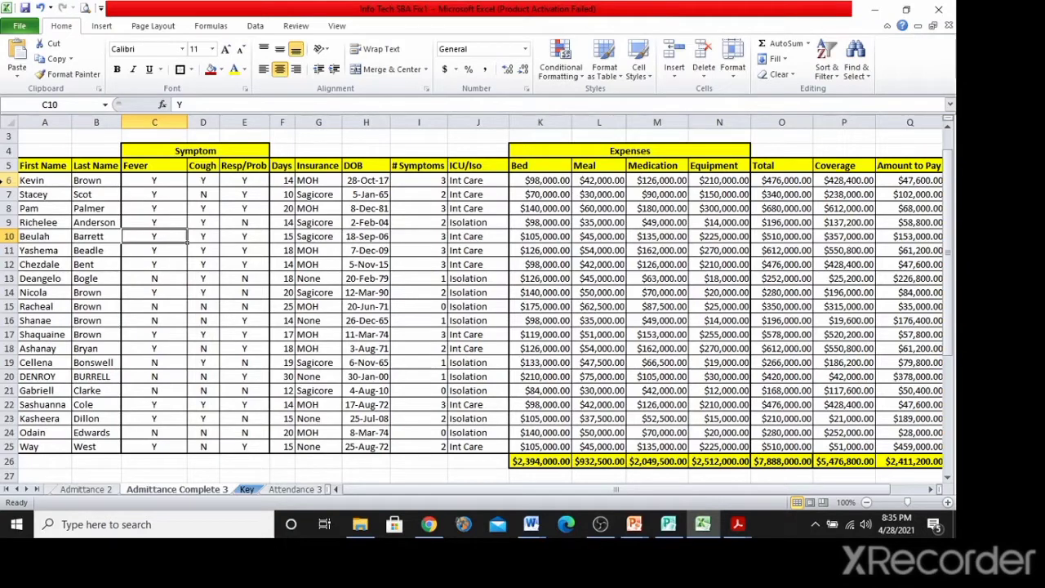
scroll(147, 327, "down", 7)
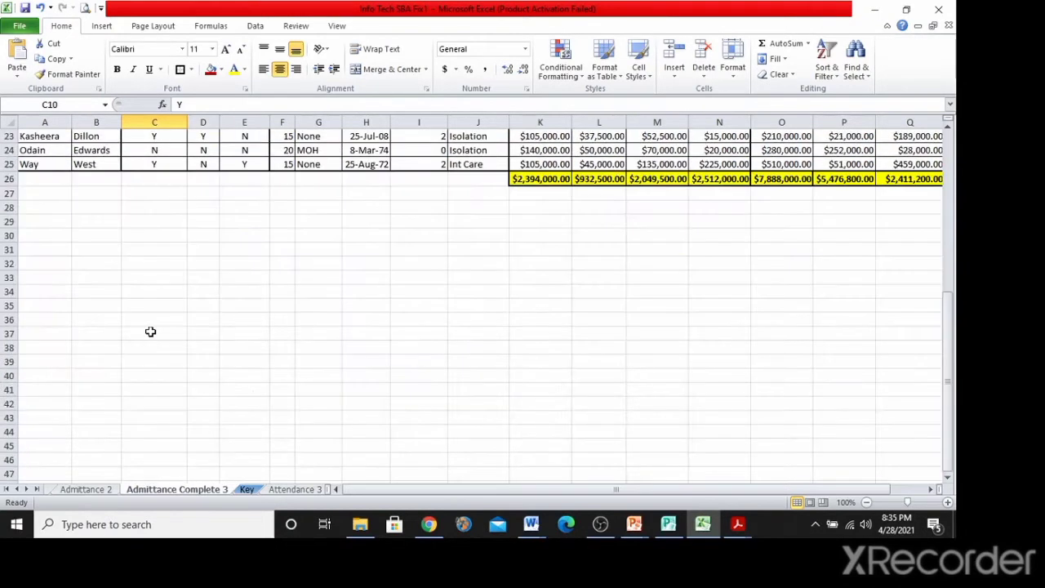
scroll(150, 331, "up", 3)
scroll(150, 332, "up", 4)
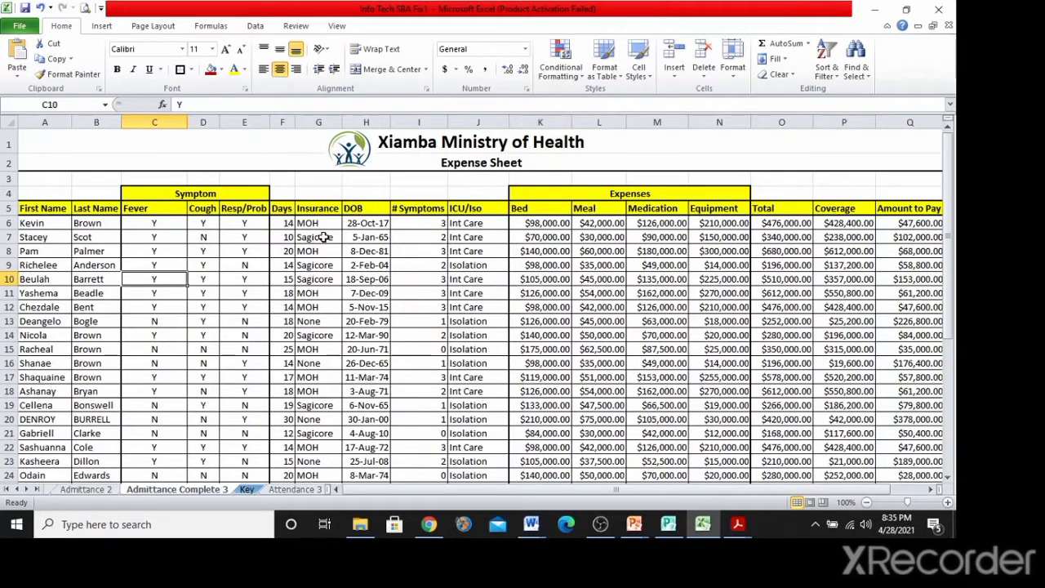
left_click(477, 224)
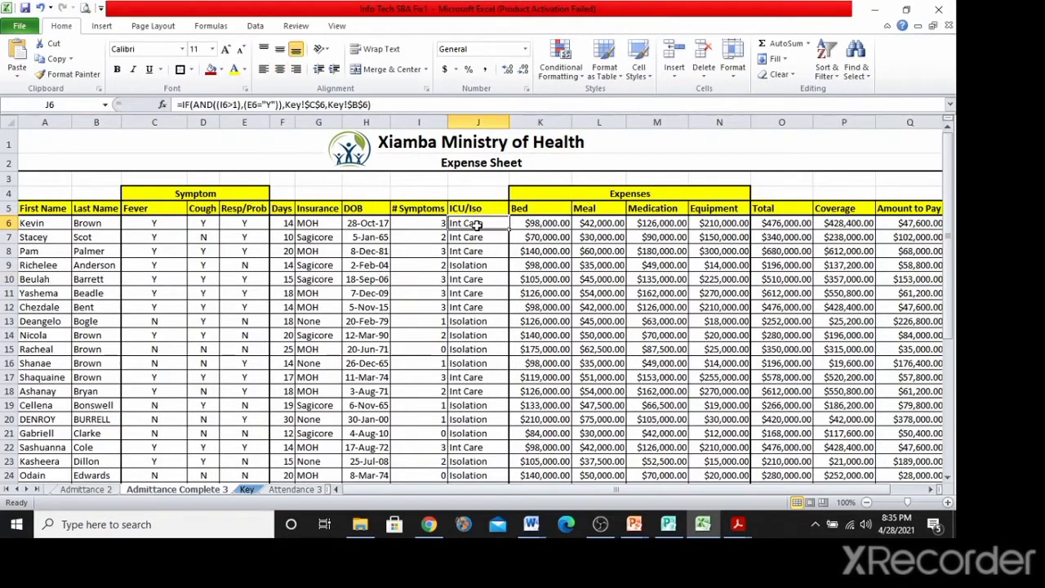
left_click(311, 235)
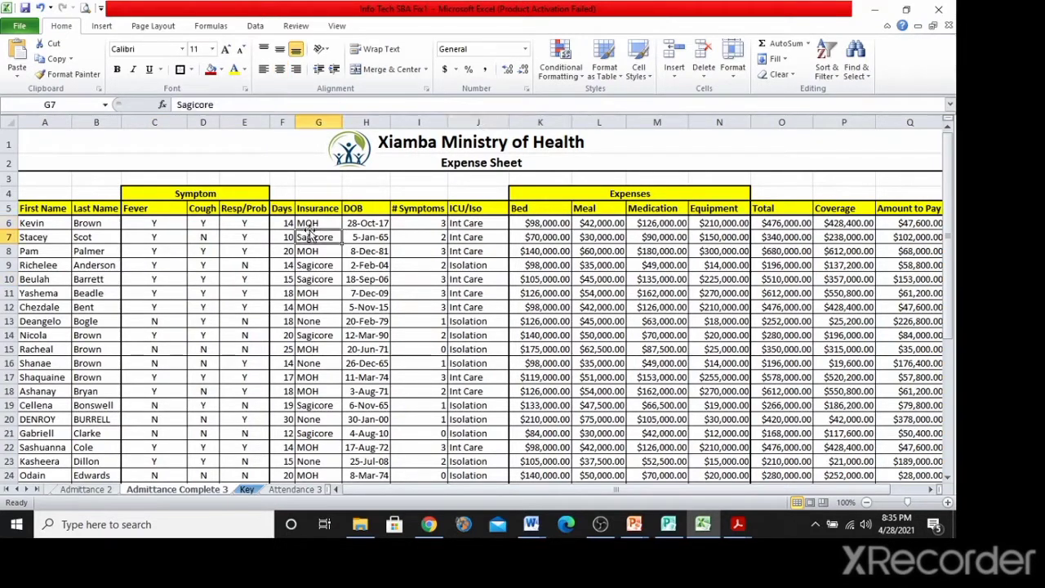
Copy the ICU/Iso header from J5 into cell A30 below the expense table as the first criteria heading.
left_click(467, 208)
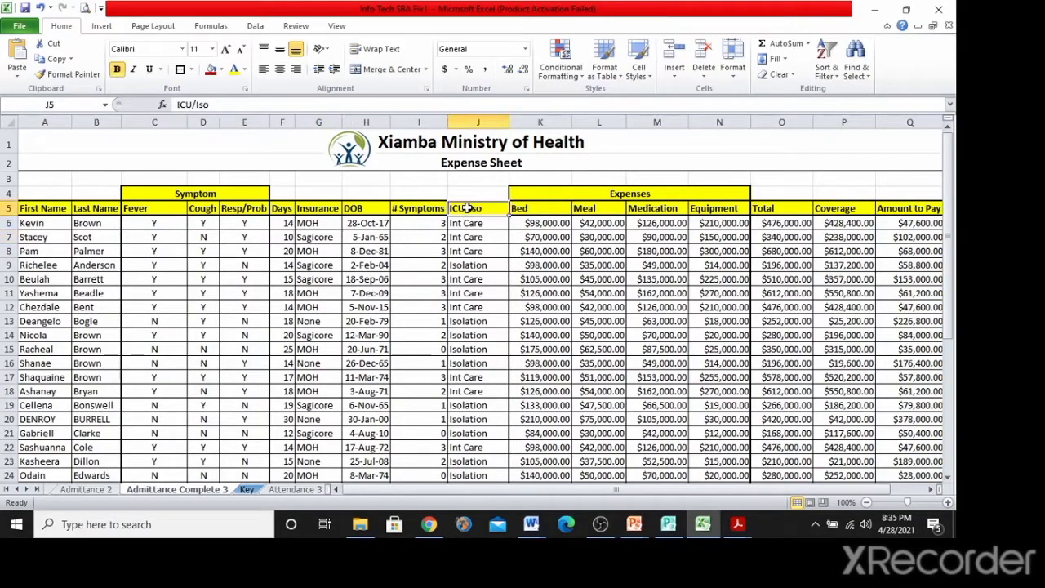
key("ctrl+c")
scroll(470, 233, "down", 3)
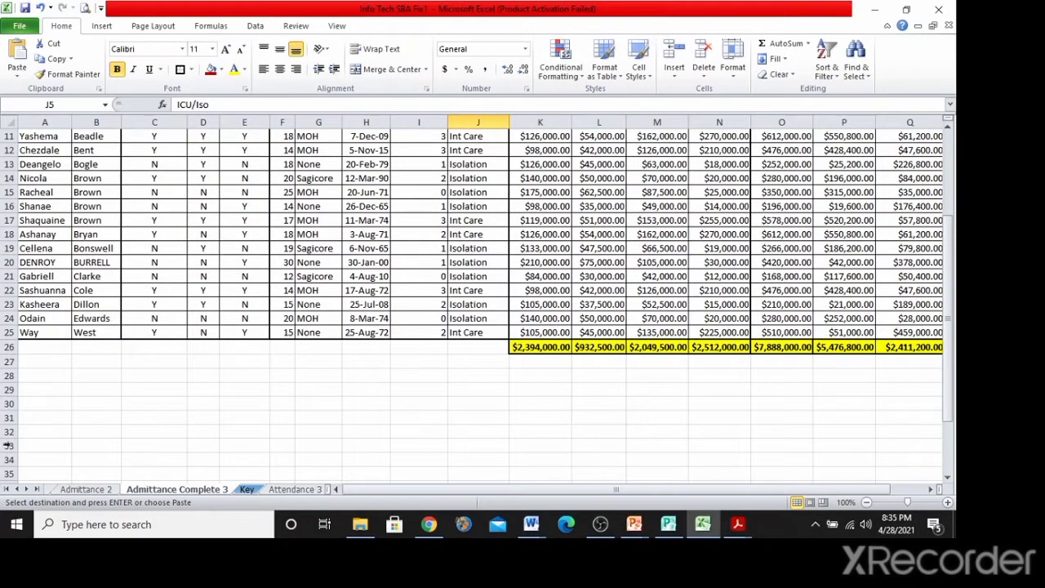
left_click(49, 403)
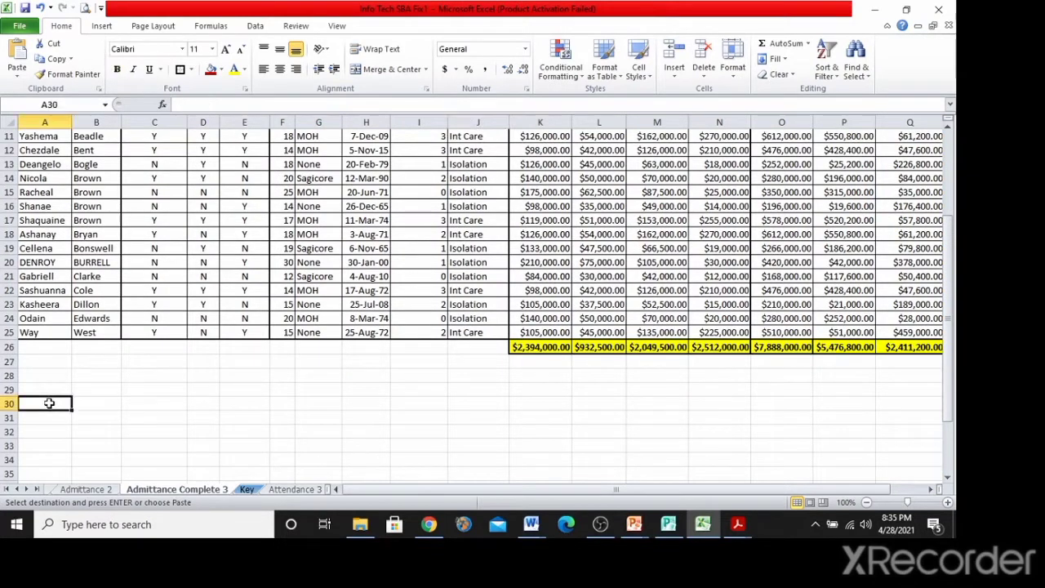
key("ctrl+v")
left_click(104, 393)
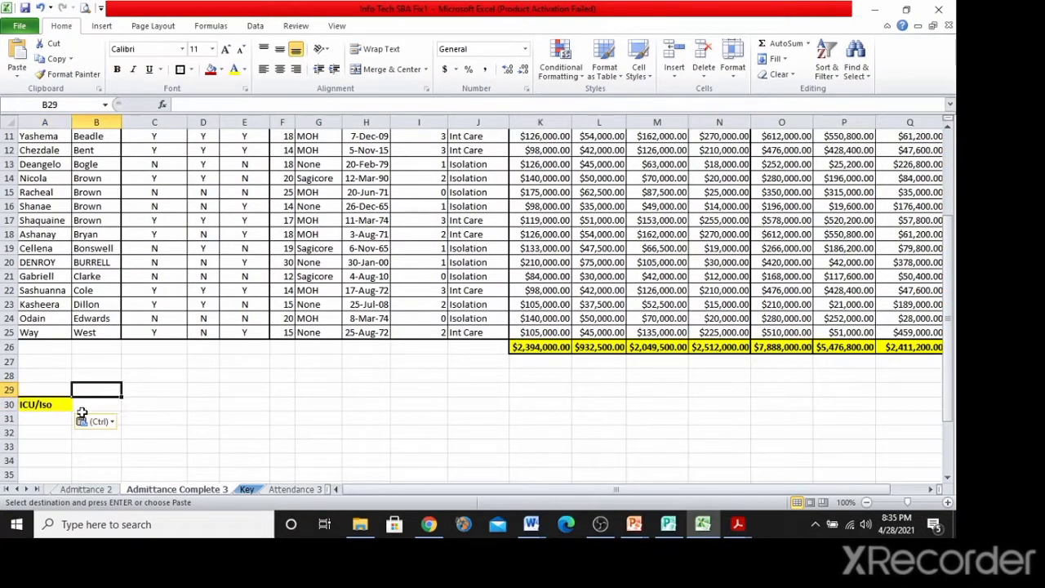
Copy the Insurance header from G5 into cell B30 as the second criteria heading.
scroll(285, 340, "up", 3)
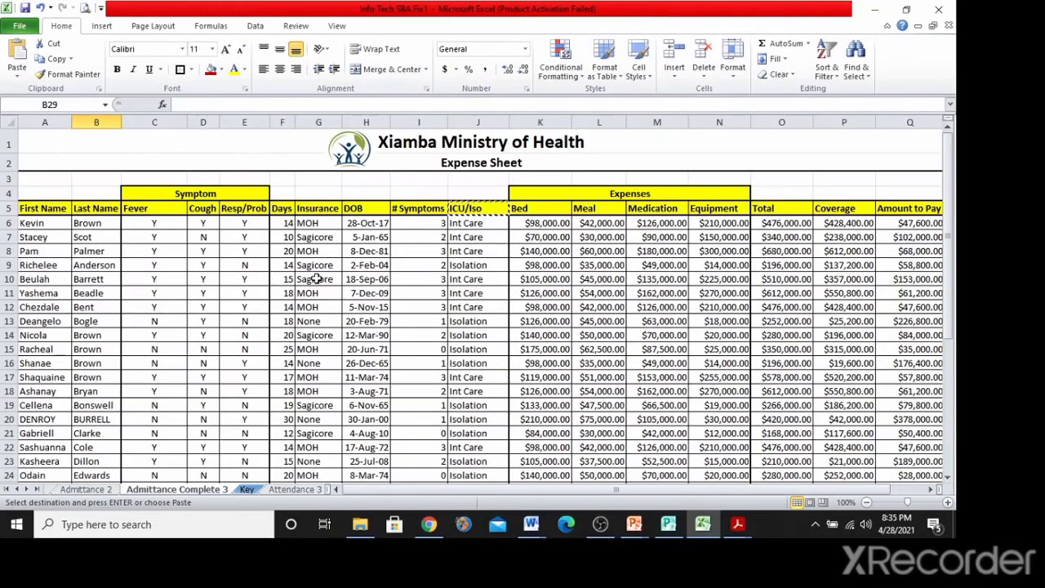
left_click(325, 209)
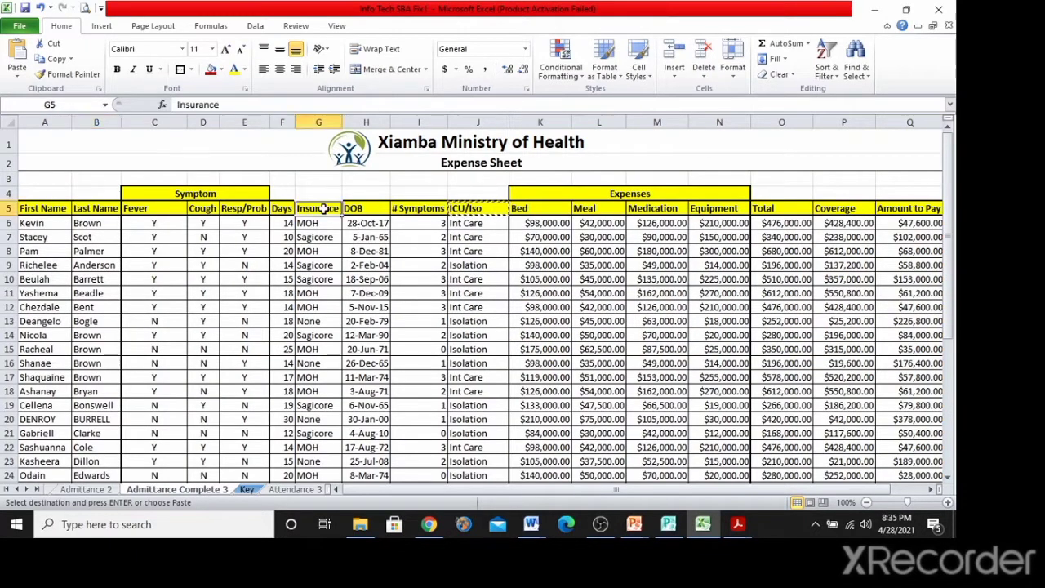
key("ctrl+c")
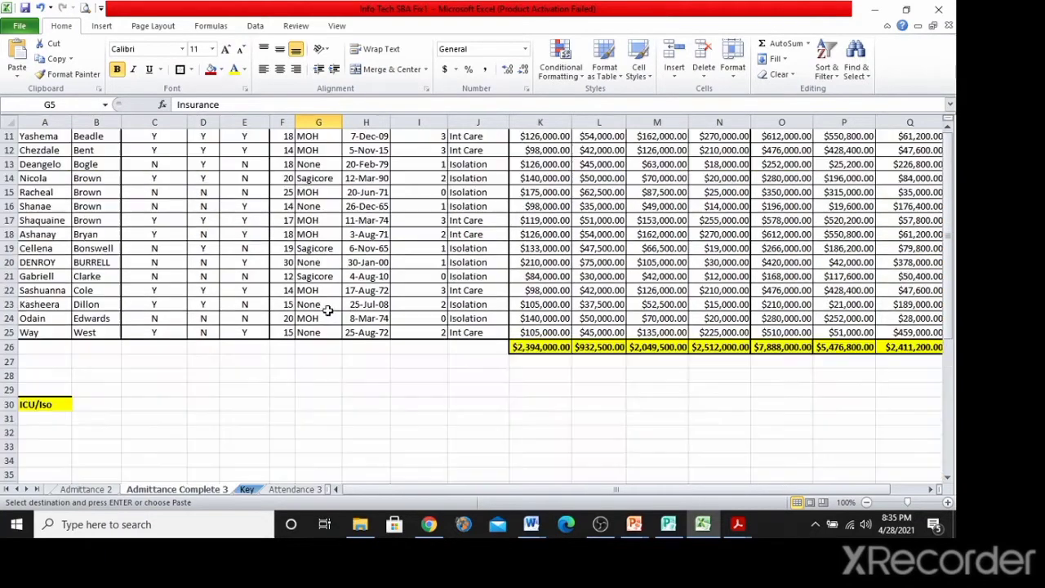
scroll(87, 418, "down", 3)
left_click(92, 398)
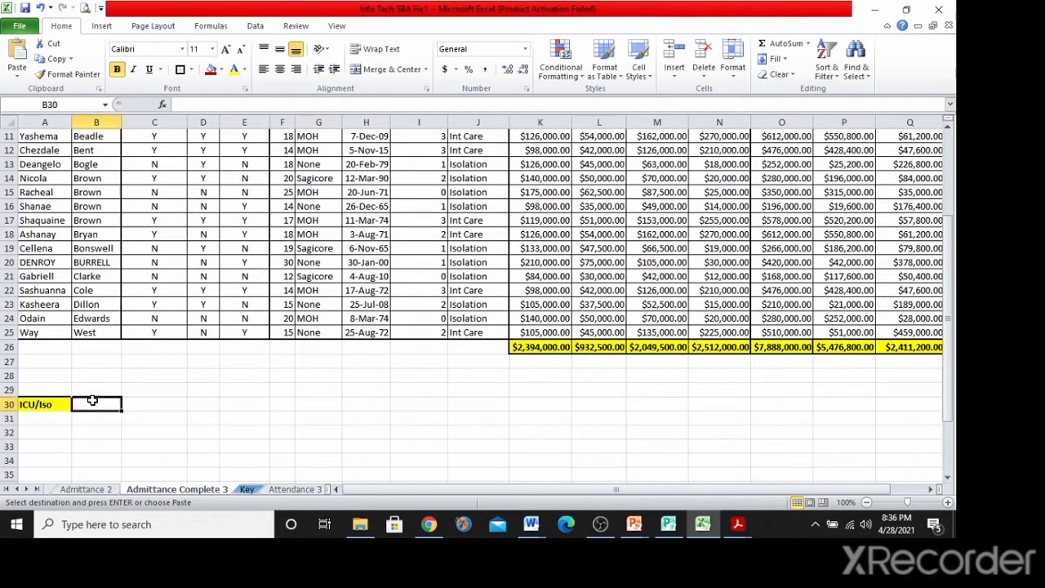
key("ctrl+v")
left_click(202, 391)
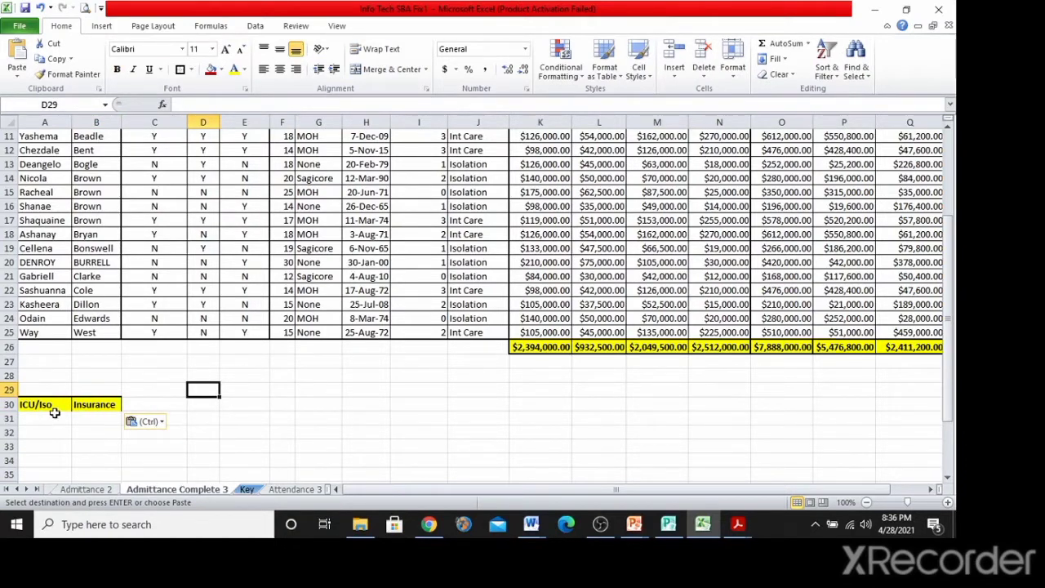
Enter None as the Insurance criterion in B31 and compare it with the insurance entry in G25.
left_click(85, 417)
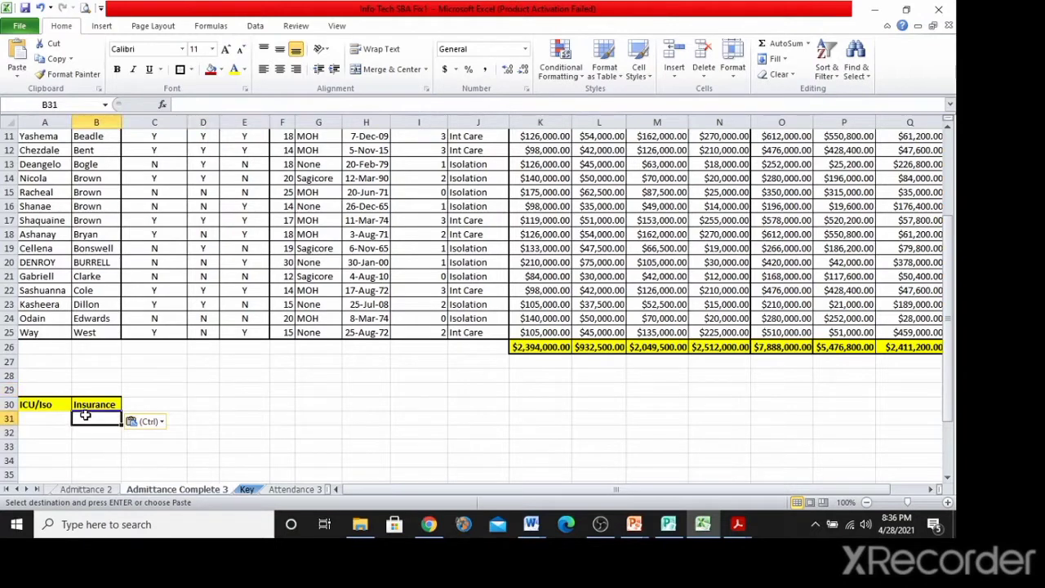
type("No")
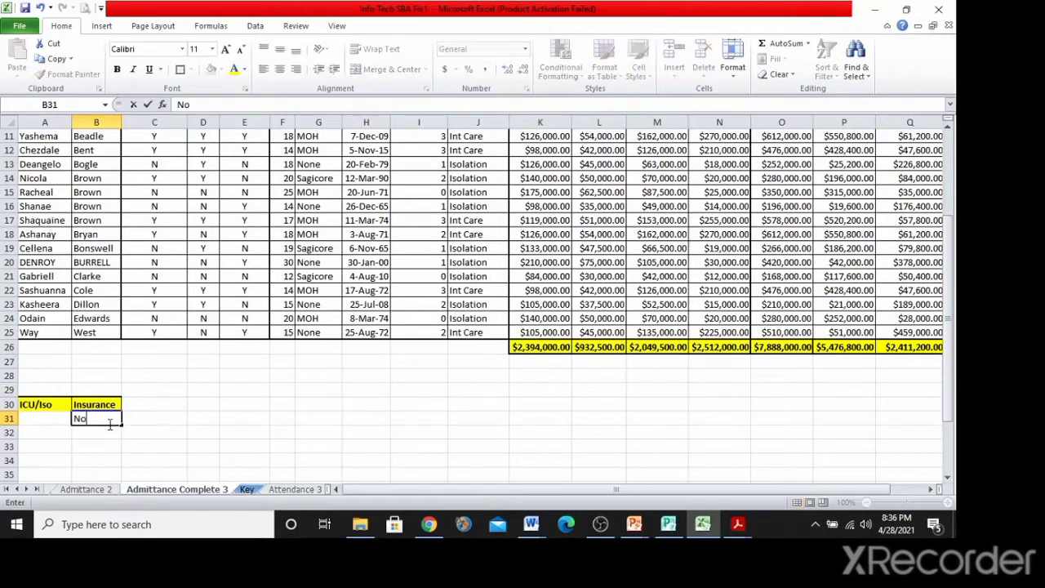
type("ne")
key("Return")
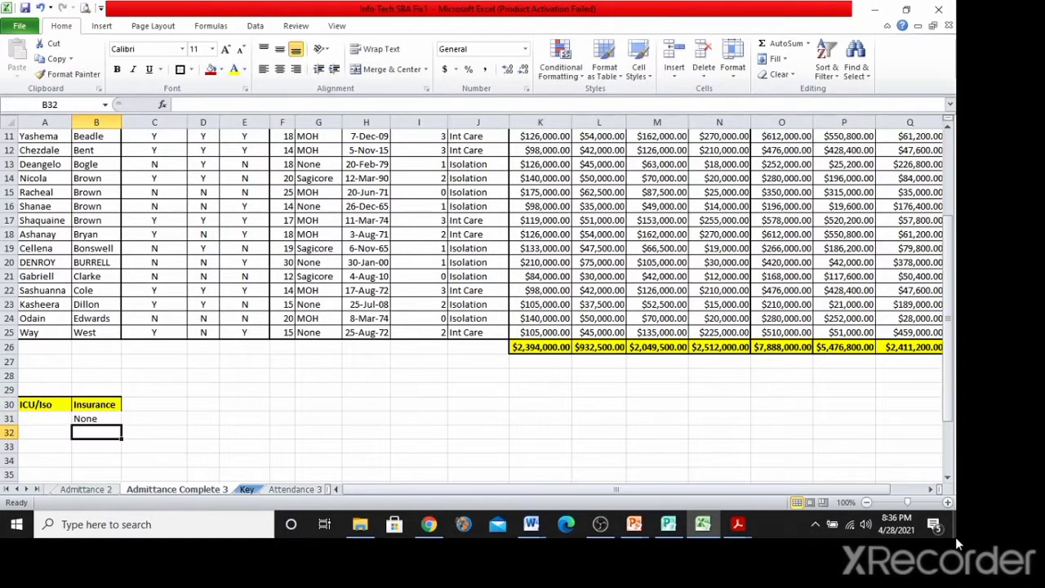
left_click(157, 449)
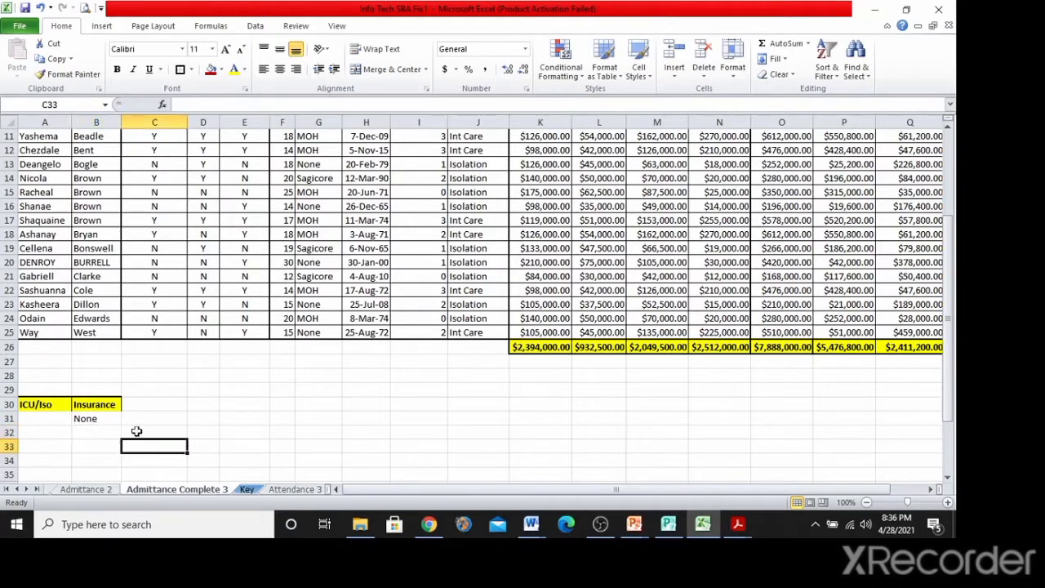
left_click(82, 418)
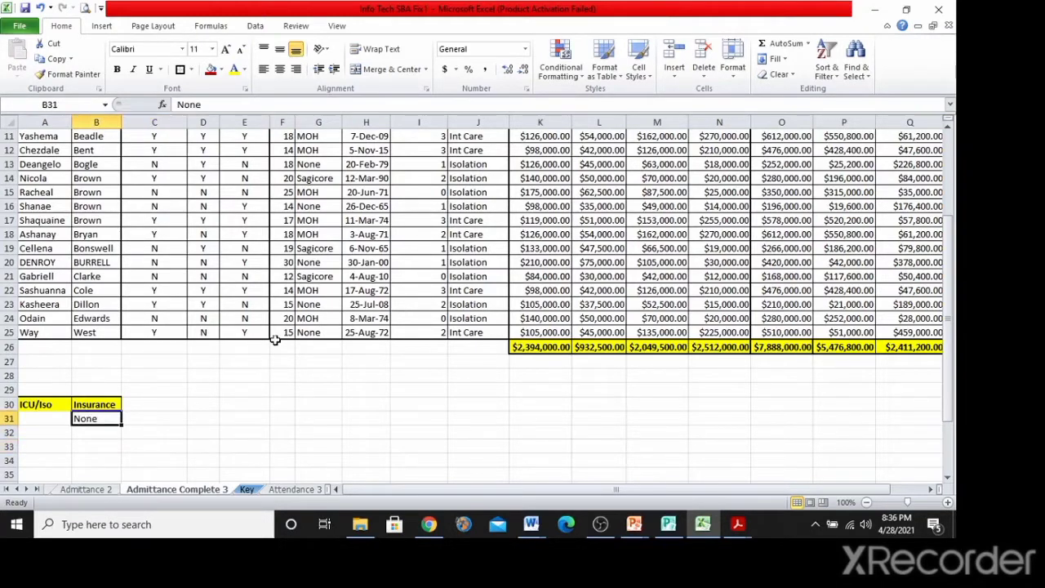
left_click(316, 335)
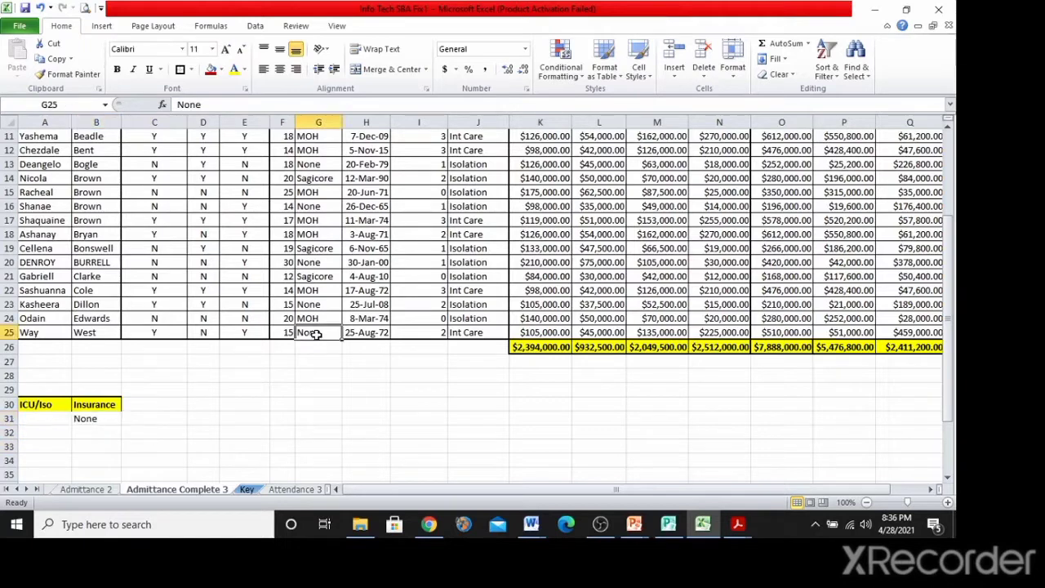
left_click(103, 419)
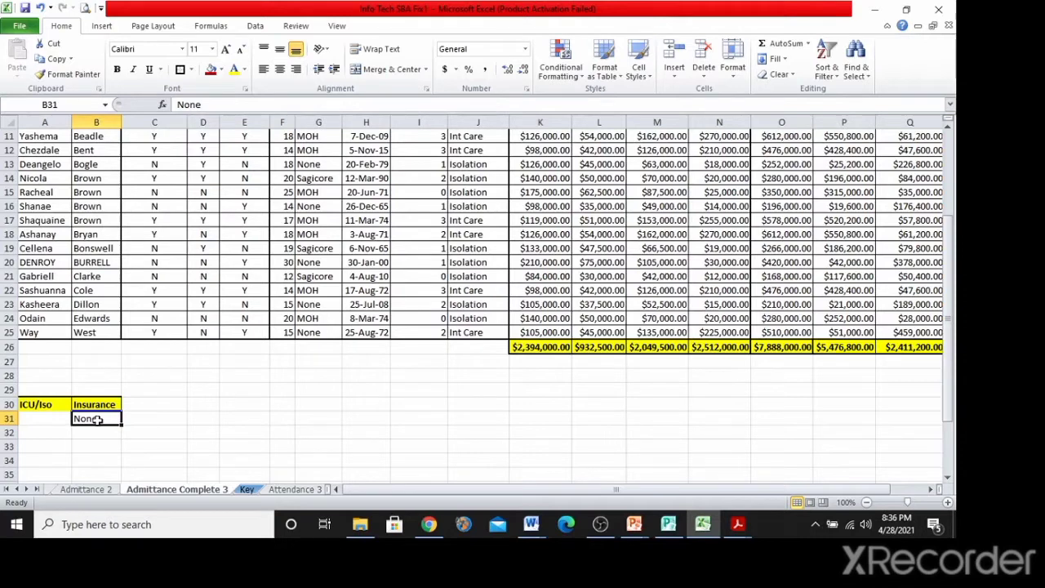
Enter Int Care as the ICU/Iso criterion in A31.
left_click(42, 418)
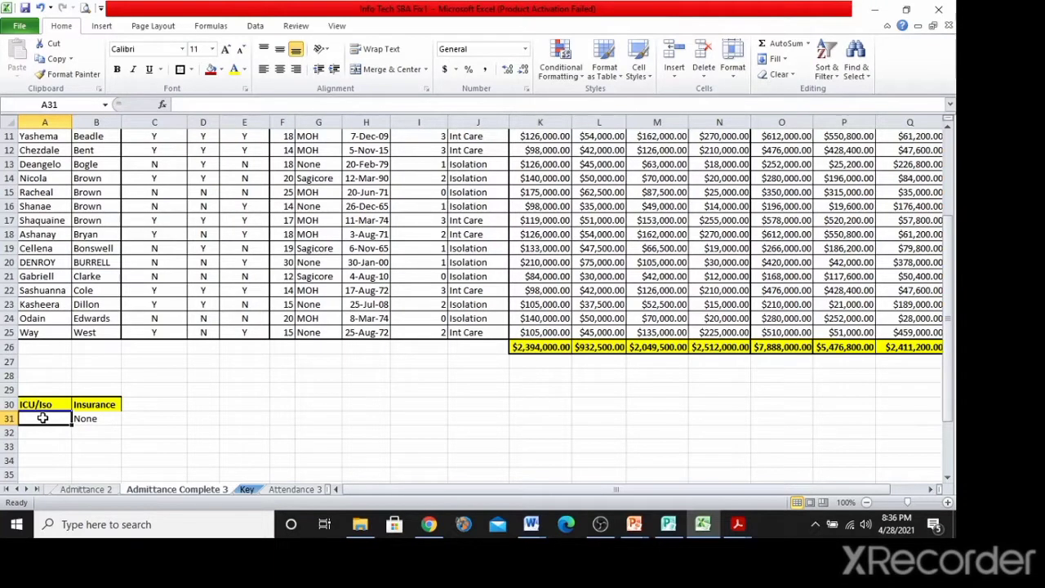
type("Int Care")
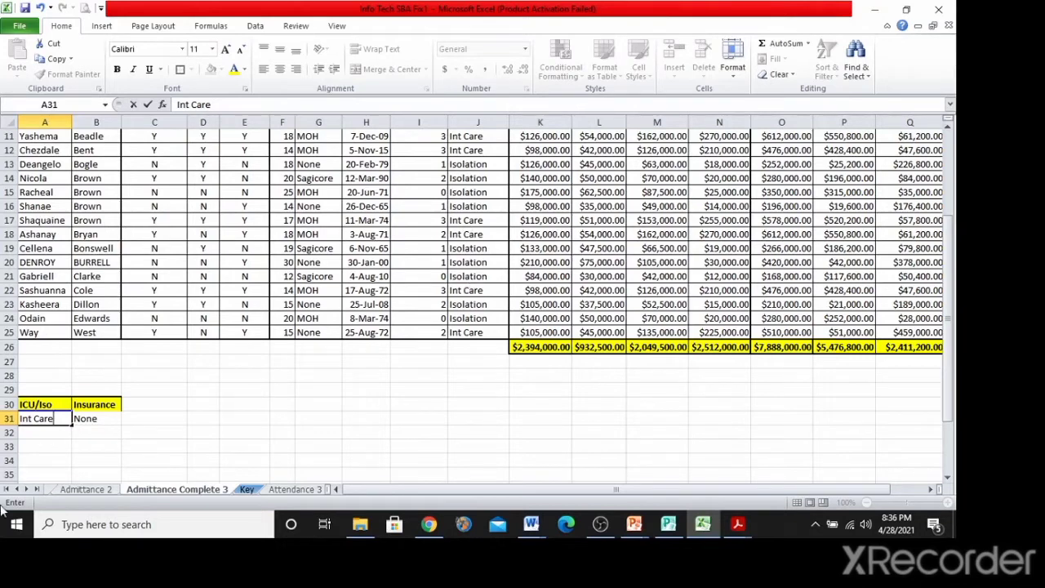
left_click(35, 419)
key("BackSpace")
left_click(67, 444)
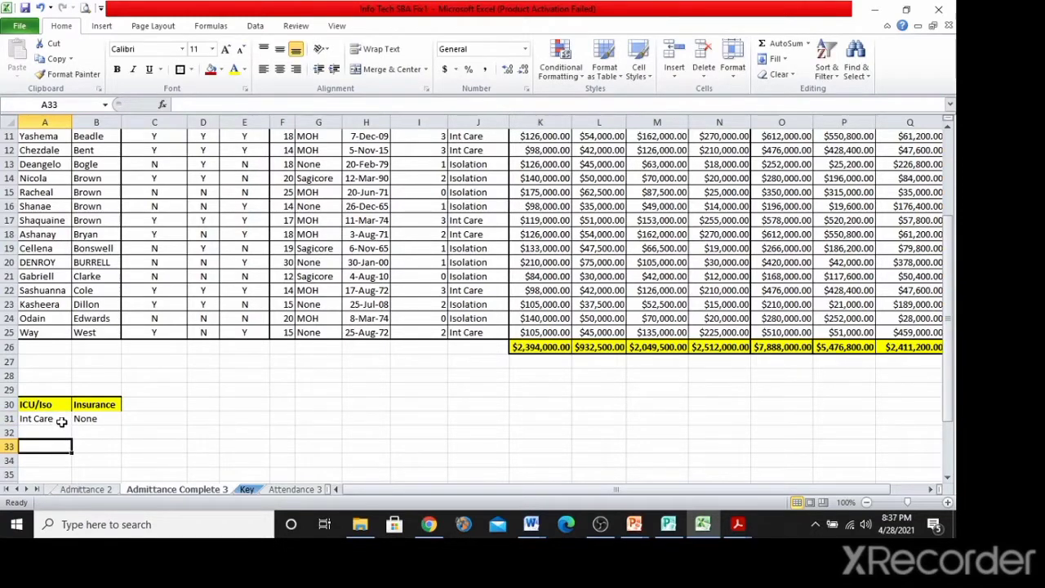
Compare the A31 criterion with the ICU/Iso entries in J22:J25 and look over the Admittance 2 sheet, returning to Admittance Complete 3.
left_click(61, 419)
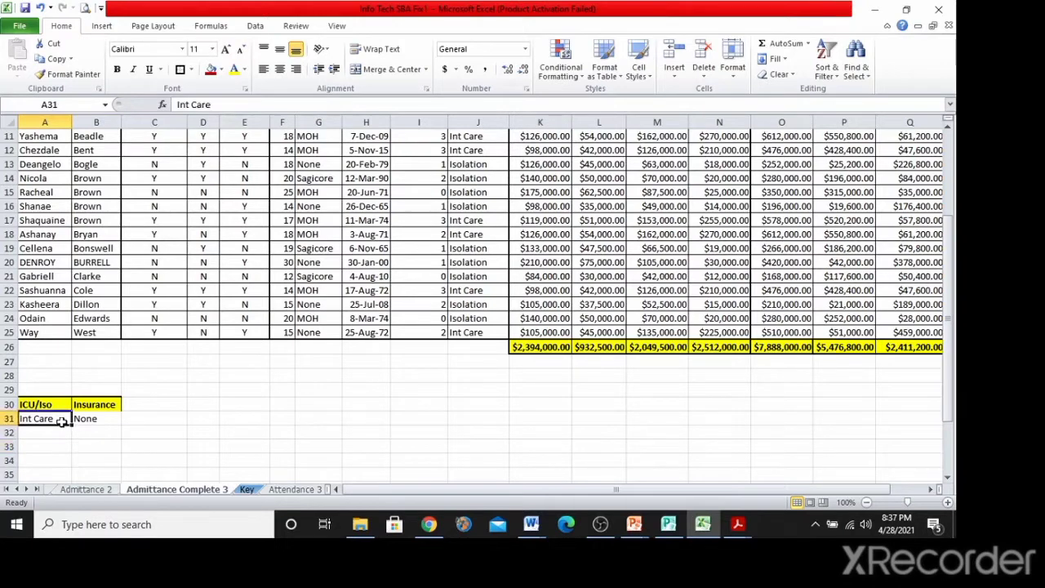
left_click(478, 290, "ctrl")
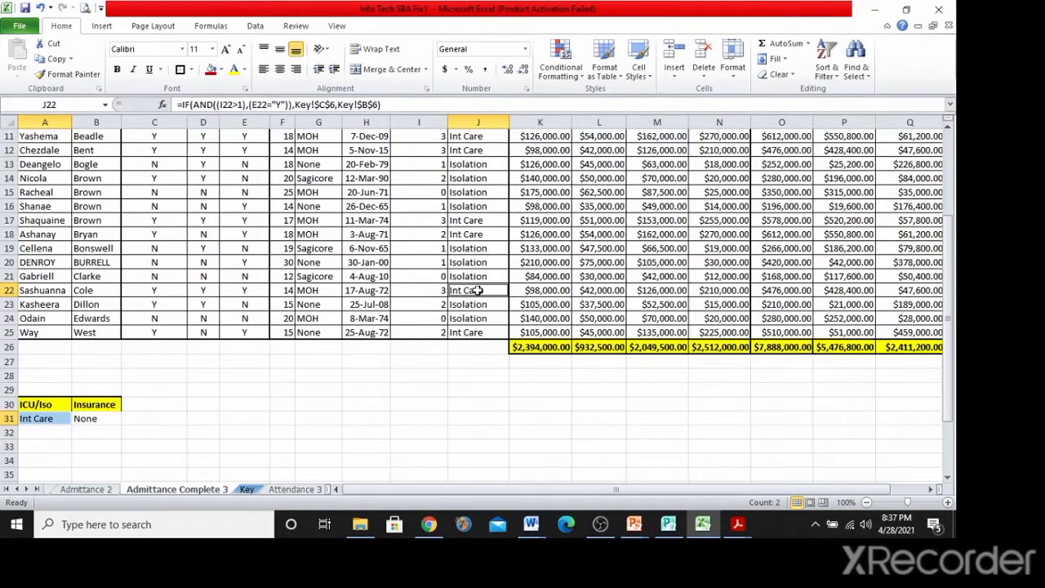
left_click_drag(496, 330, 475, 291)
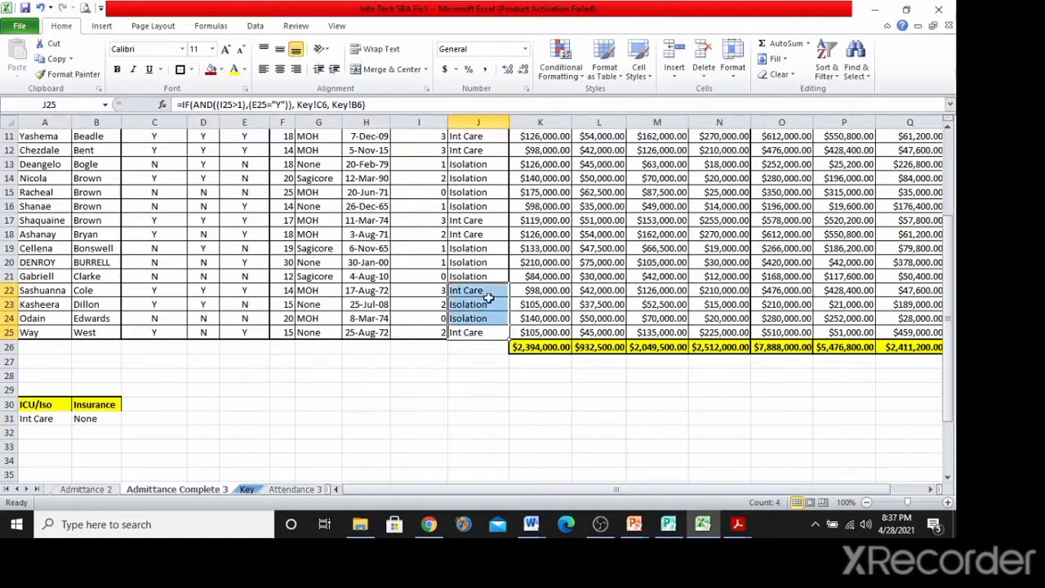
left_click(43, 422, "ctrl")
left_click(85, 489)
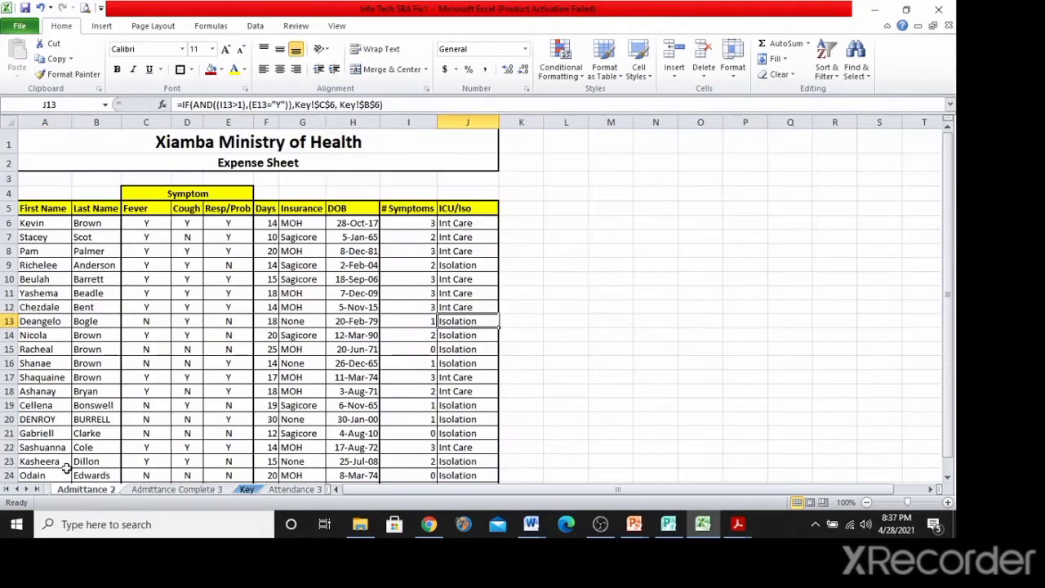
scroll(62, 441, "down", 7)
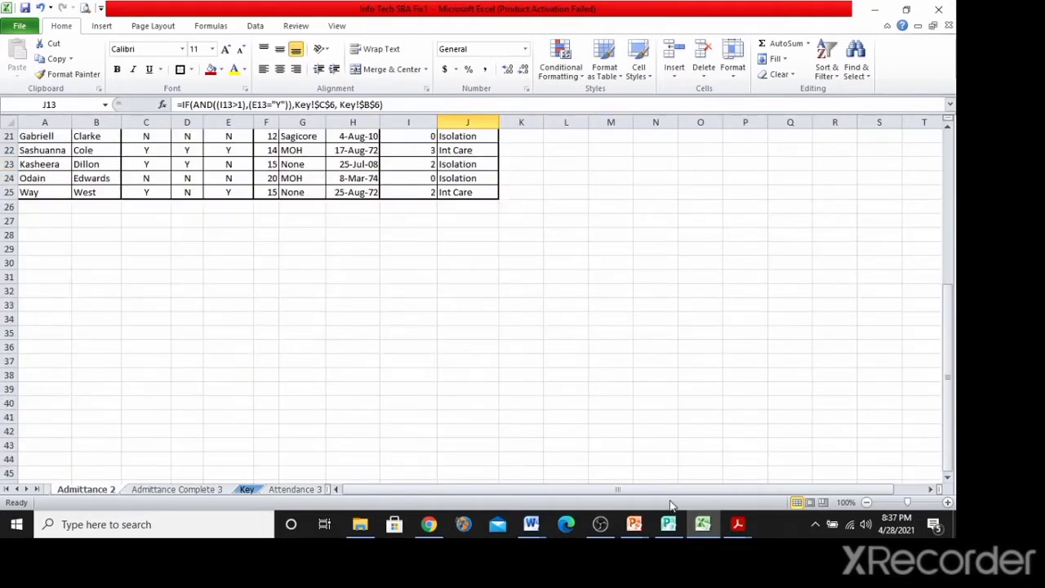
left_click(183, 489)
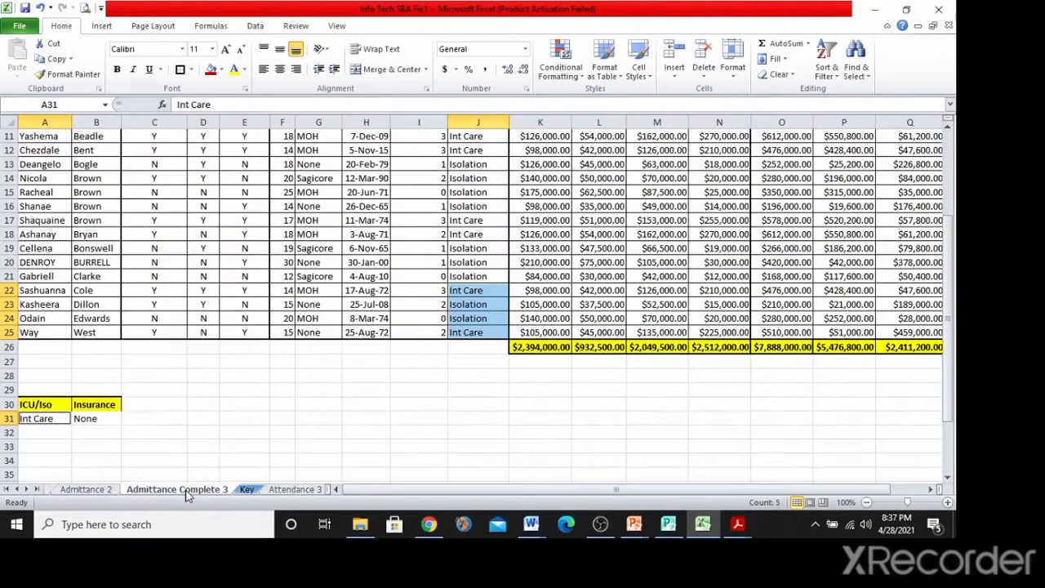
Check the wording of the criterion in A31 against the ICU/Iso entry in J25.
left_click(61, 419)
double_click(61, 419)
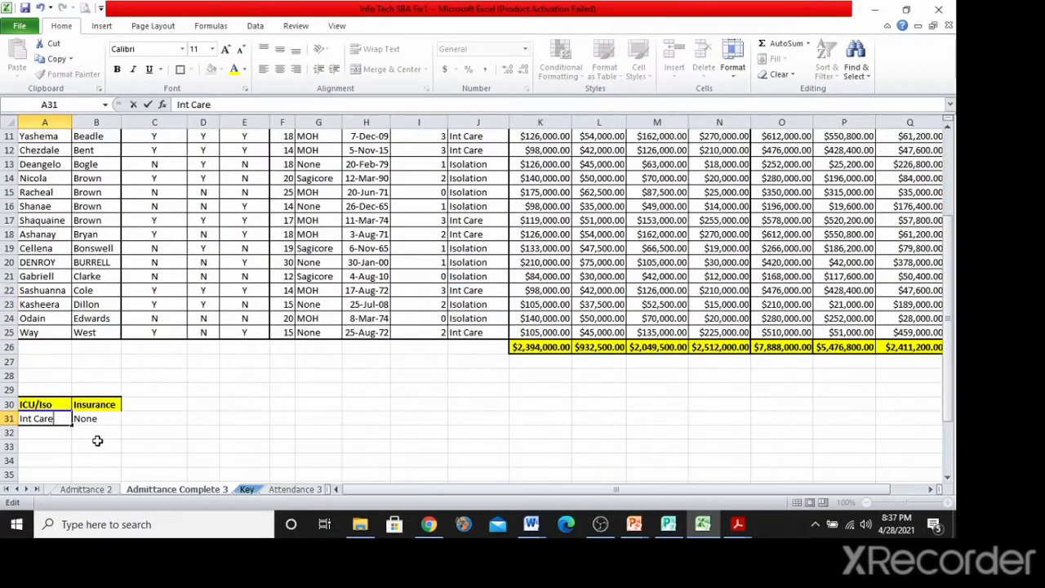
key("Return")
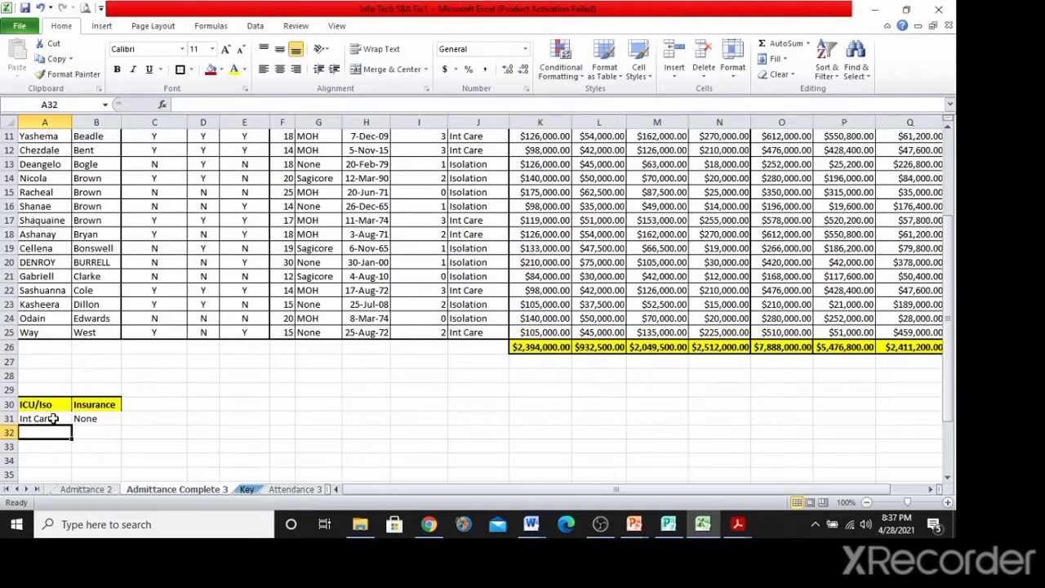
left_click(477, 328)
left_click(239, 444)
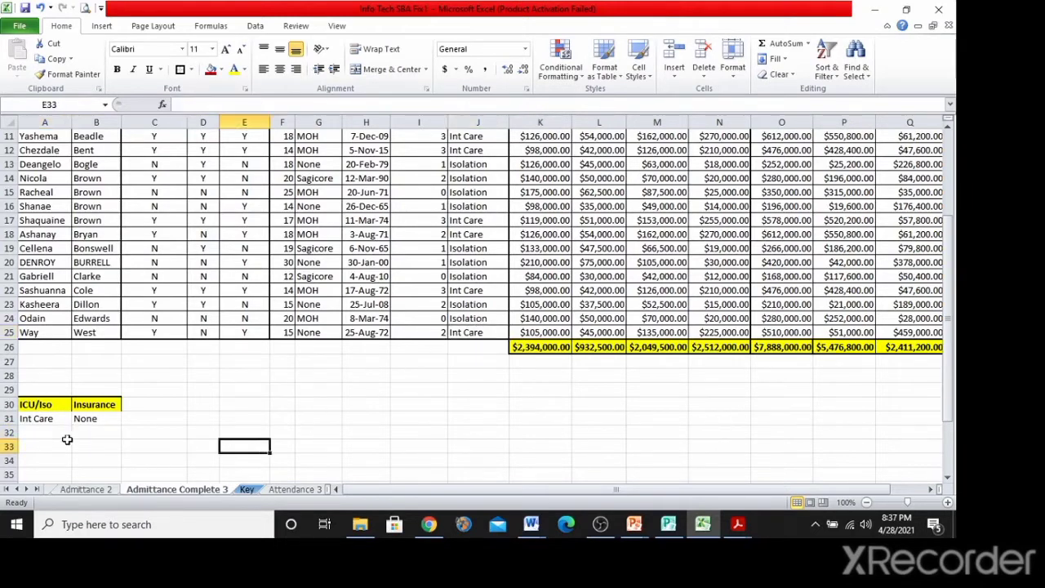
left_click(472, 333)
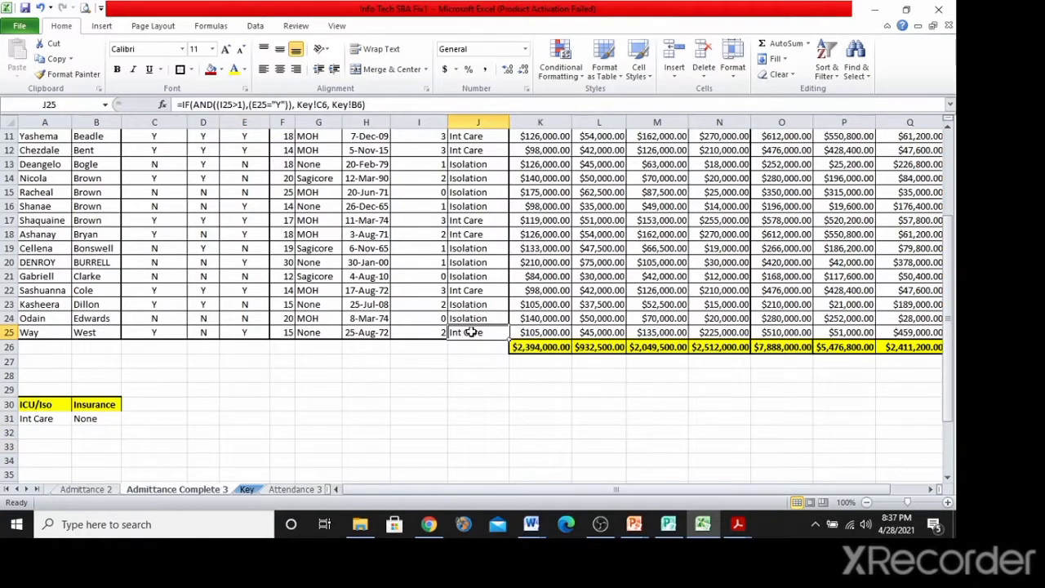
Copy the Int Care text from cell C6 of the Key sheet into the ICU/Iso criterion cell A31 on Admittance Complete 3.
left_click(246, 489)
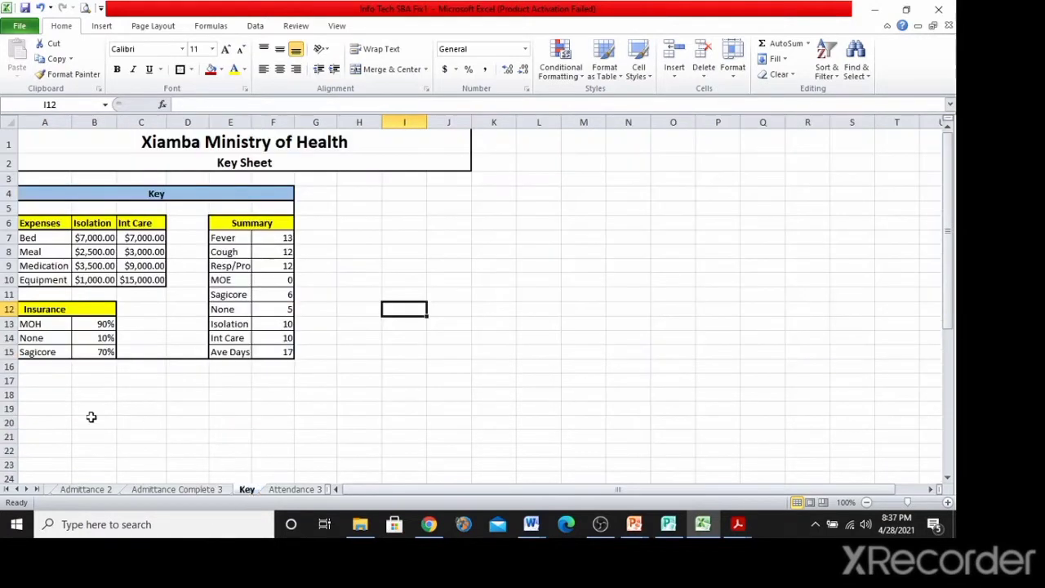
left_click(147, 222)
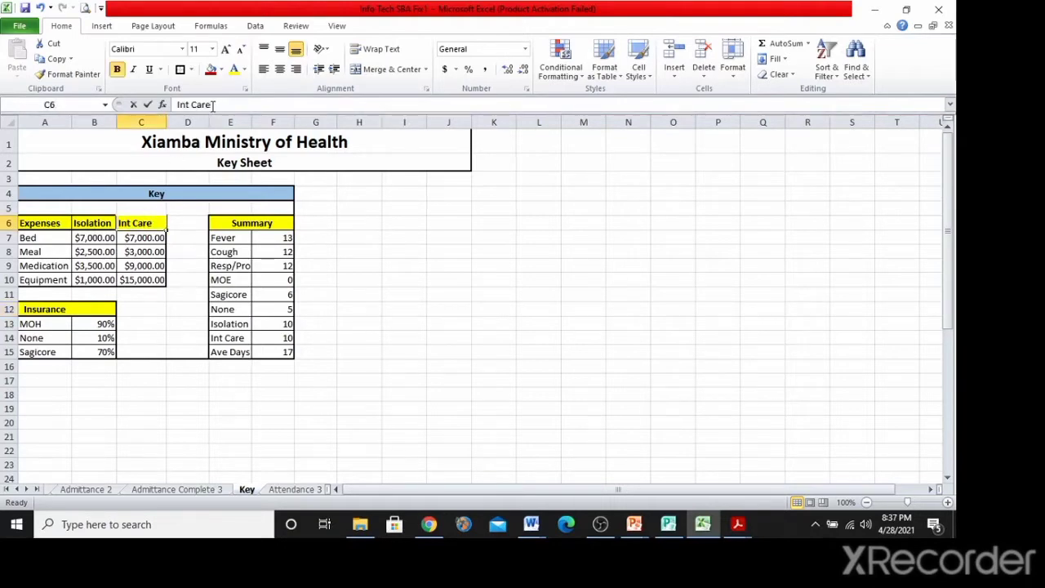
left_click_drag(214, 104, 141, 113)
key("ctrl+c")
left_click(134, 105)
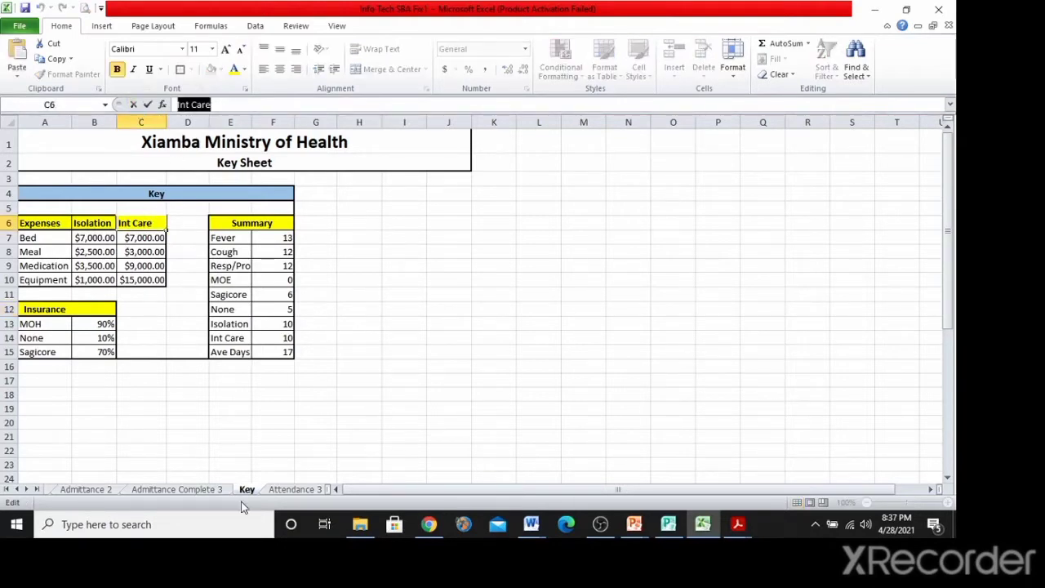
left_click(178, 489)
left_click(27, 422)
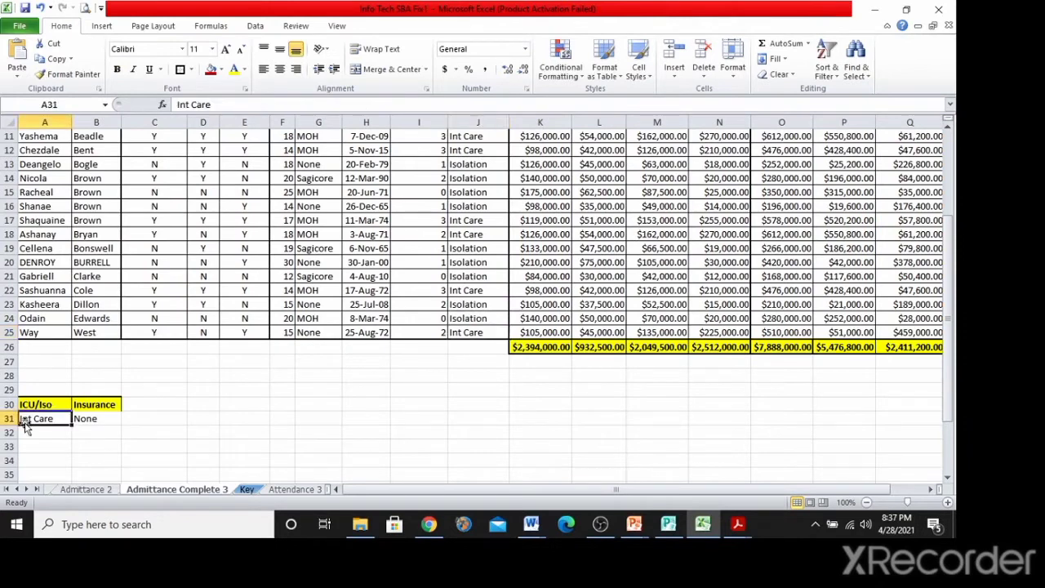
key("ctrl+v")
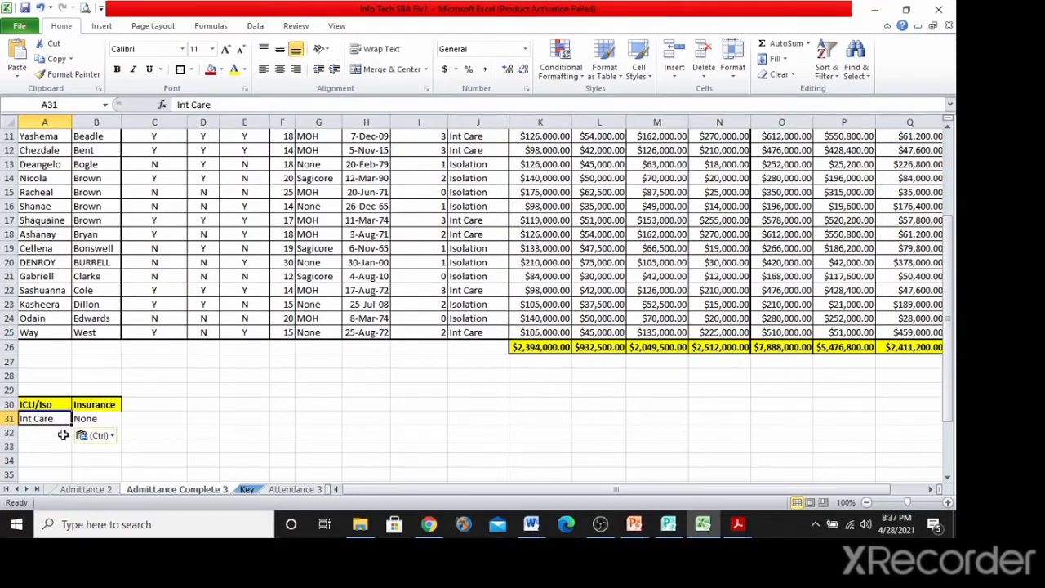
left_click(61, 456)
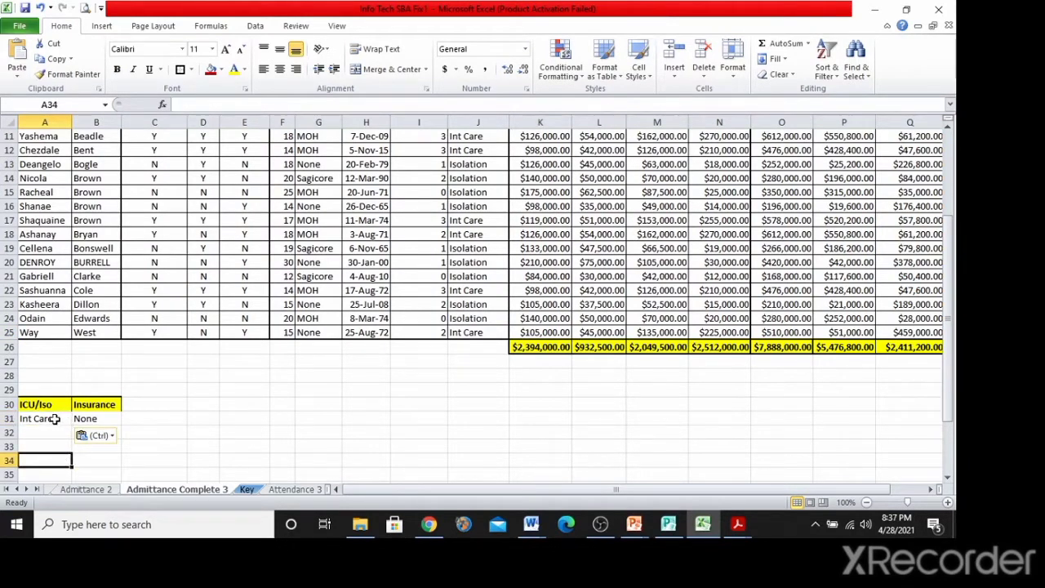
left_click(169, 421)
Enter the heading Criteria in A29 above the criteria table and merge and center it across A29:B29.
left_click_drag(50, 405, 85, 417)
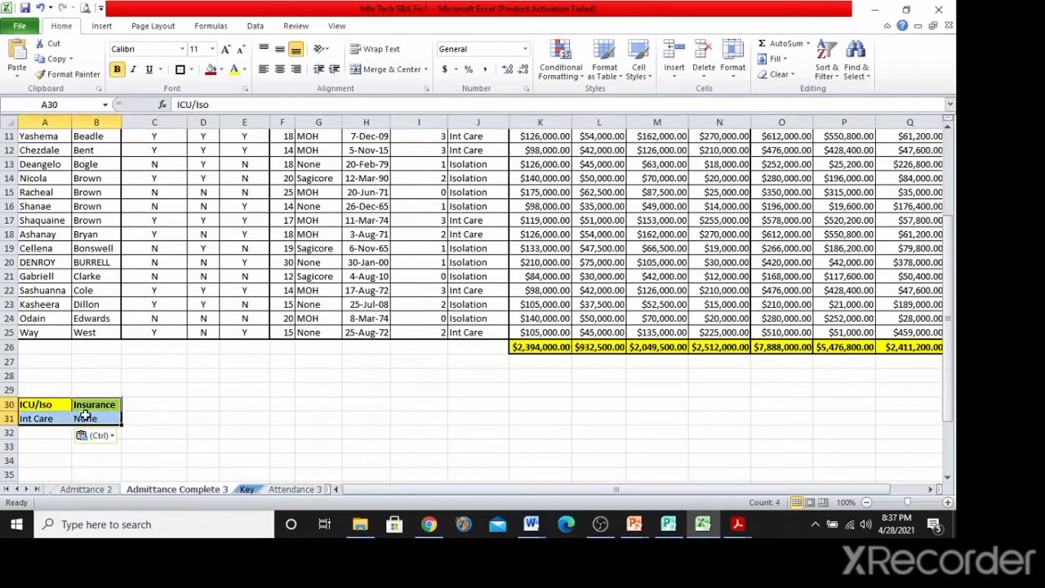
left_click(51, 391)
type("Cr")
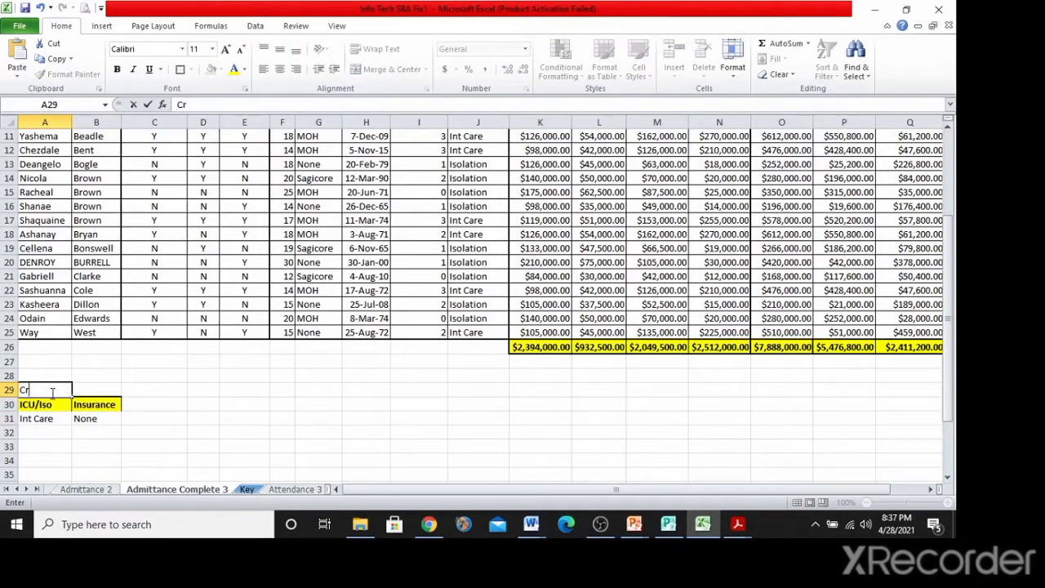
type("iteria")
left_click(128, 361)
left_click(51, 391)
left_click_drag(51, 391, 90, 391)
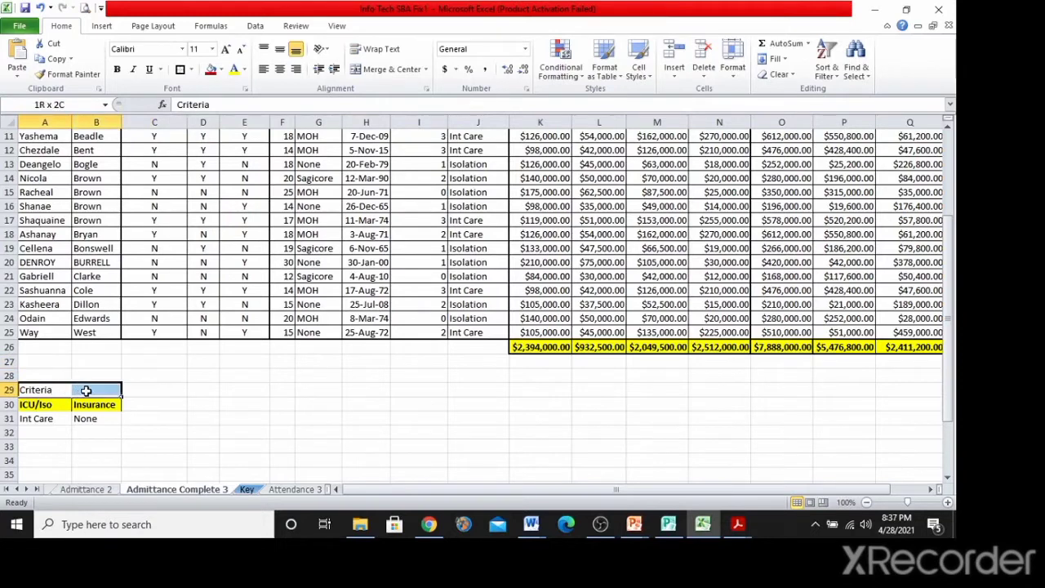
left_click(368, 70)
left_click(282, 446)
Apply all borders to the criteria range A30:B31 and to the merged Criteria heading in A29.
left_click_drag(32, 403, 90, 418)
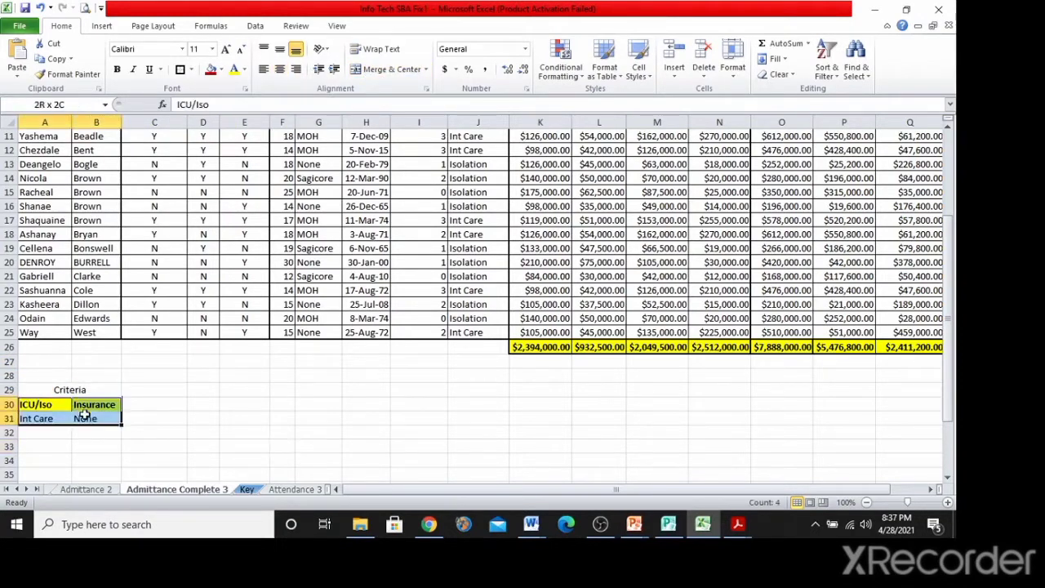
left_click(190, 70)
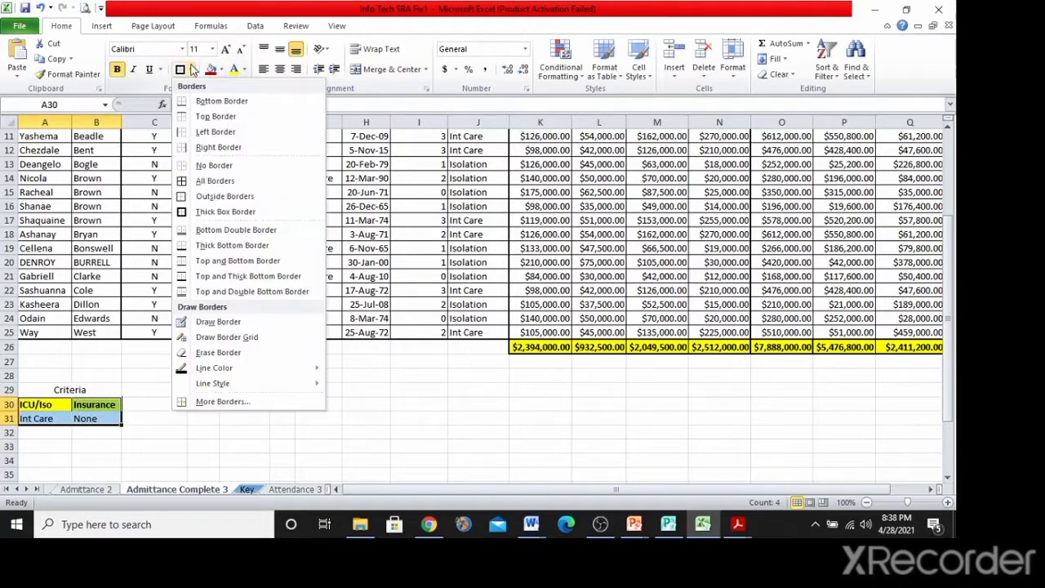
left_click(254, 181)
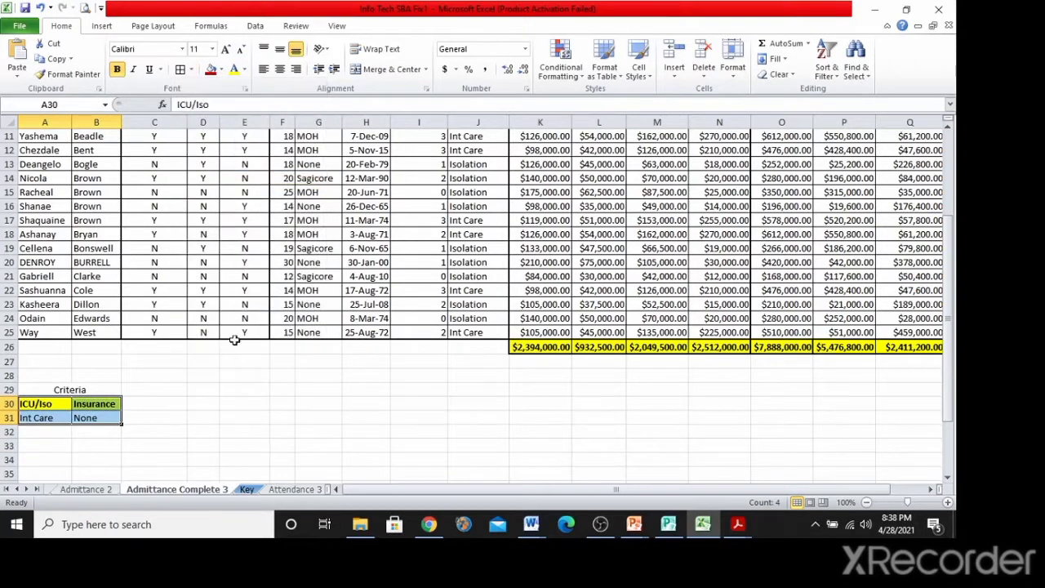
left_click(245, 423)
left_click(73, 391)
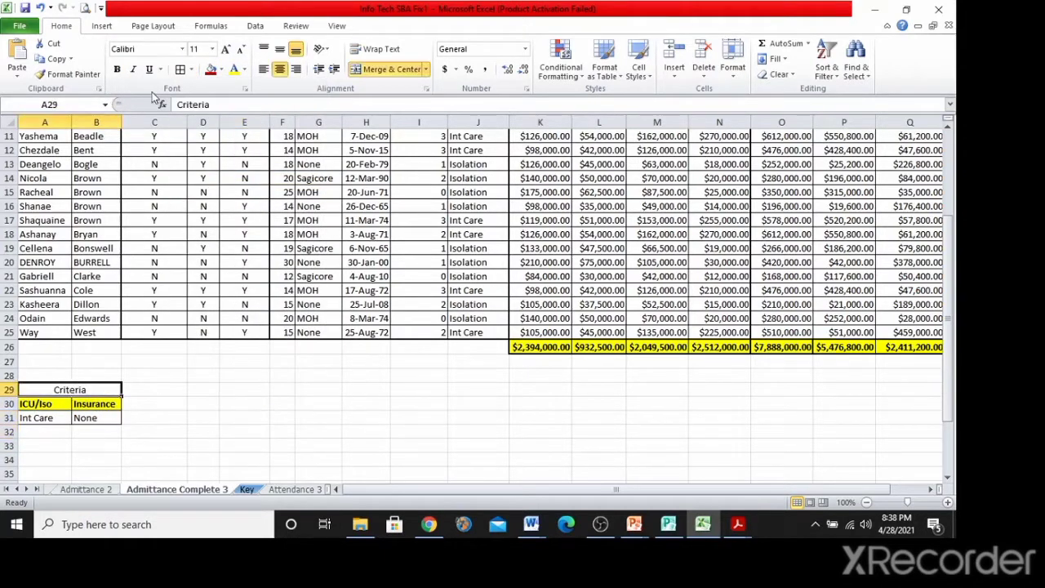
left_click(180, 69)
left_click(233, 445)
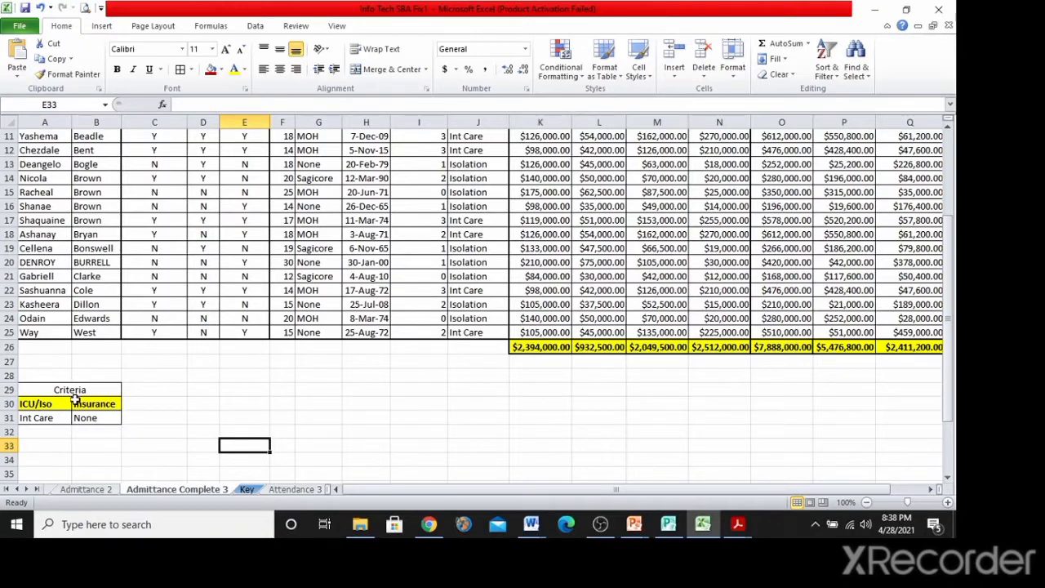
left_click(412, 423)
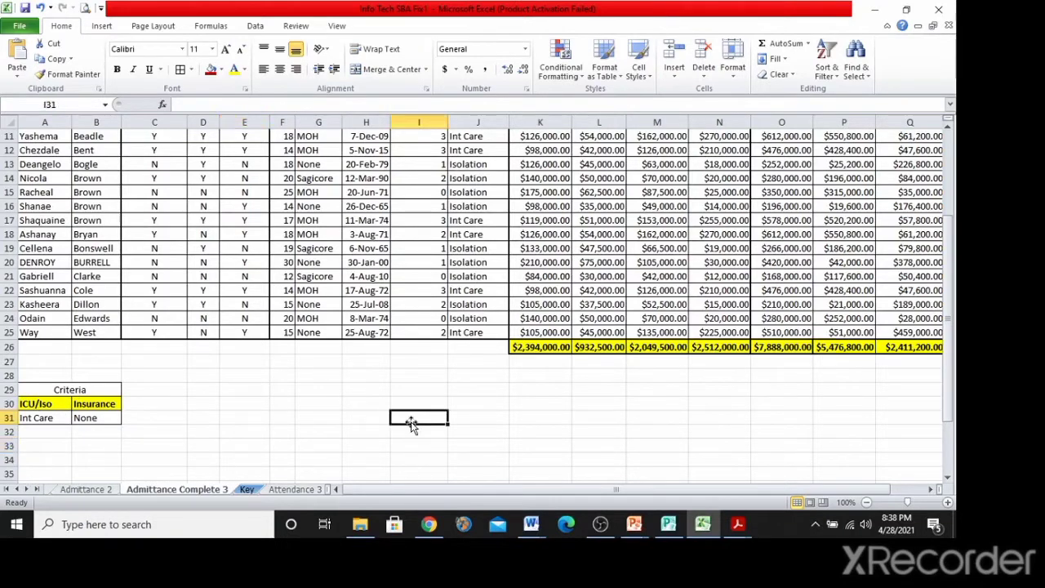
Start an Advanced Filter on the expense table with the results copied to another location.
left_click_drag(77, 387, 76, 430)
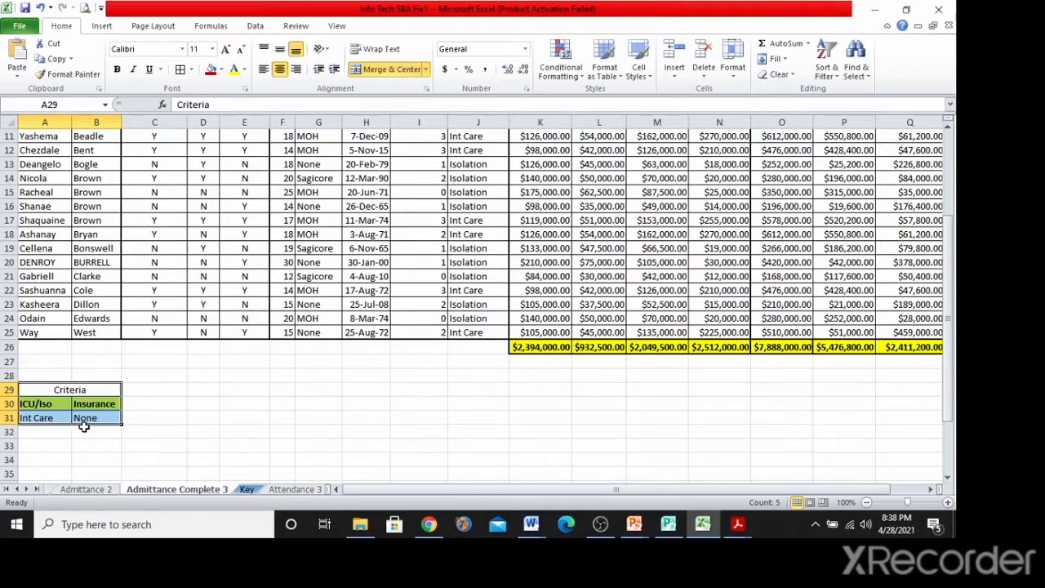
scroll(84, 426, "up", 4)
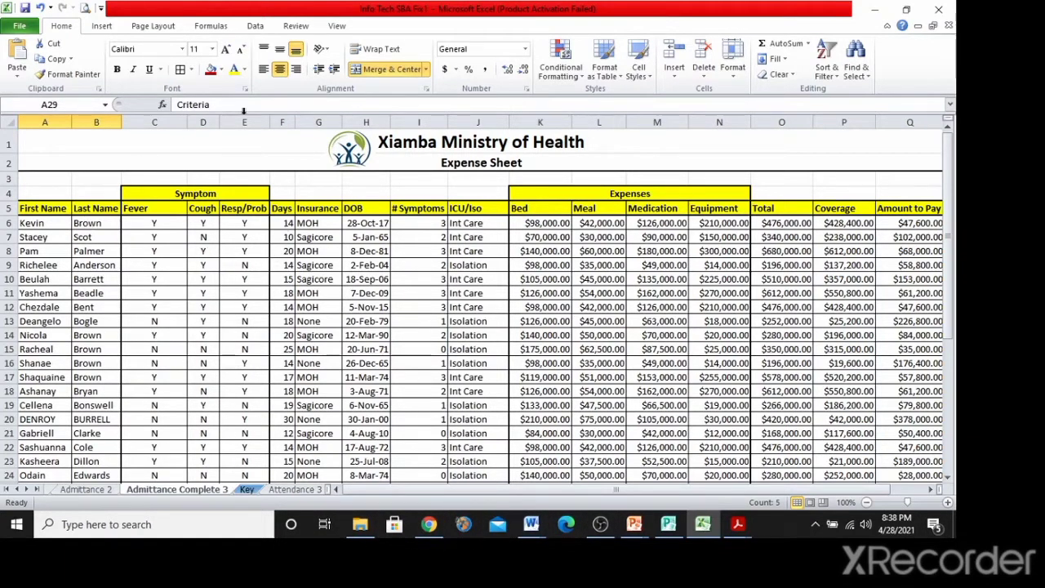
left_click(257, 26)
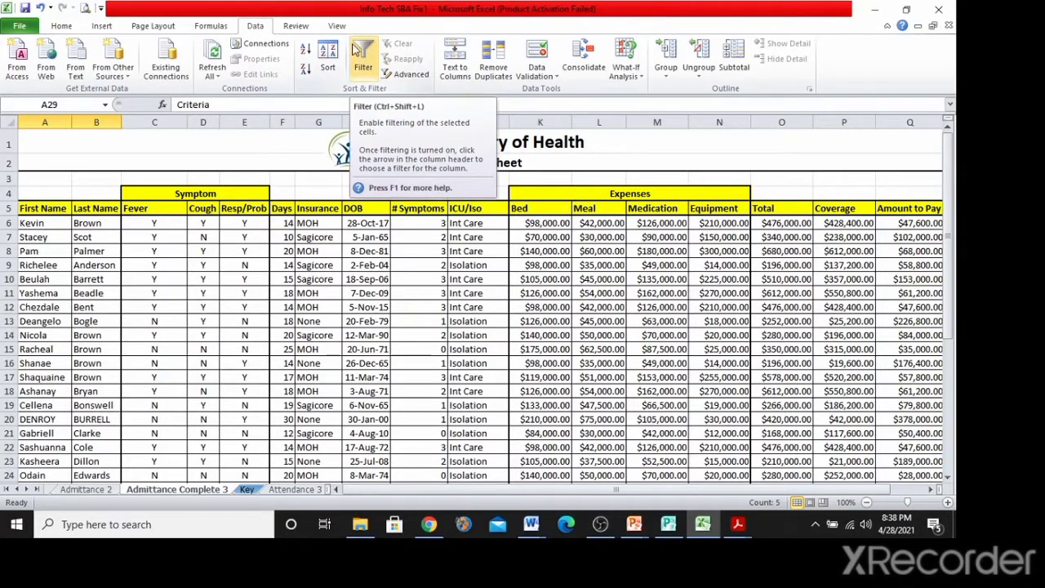
left_click(406, 78)
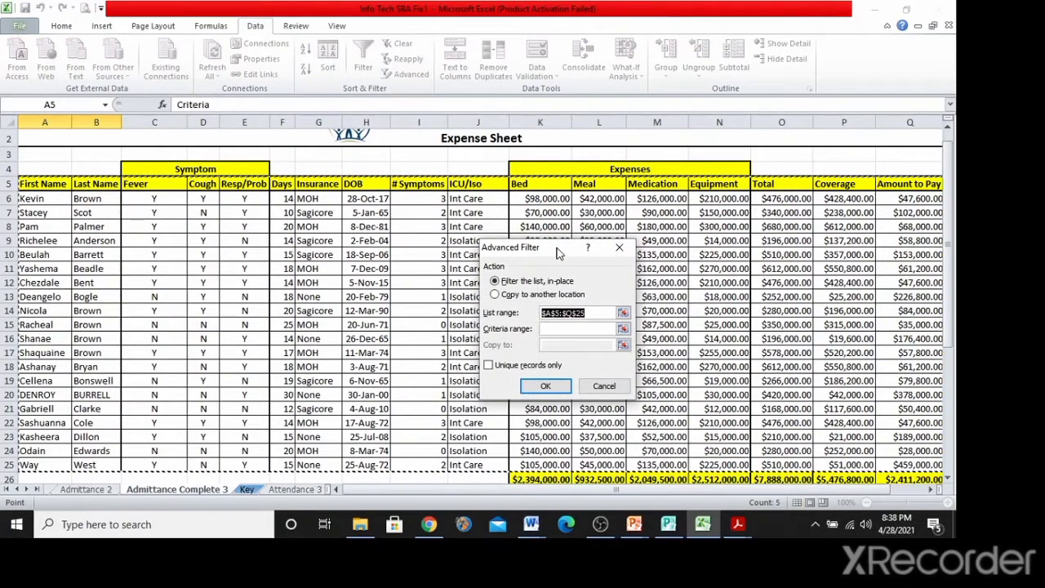
left_click_drag(560, 249, 757, 62)
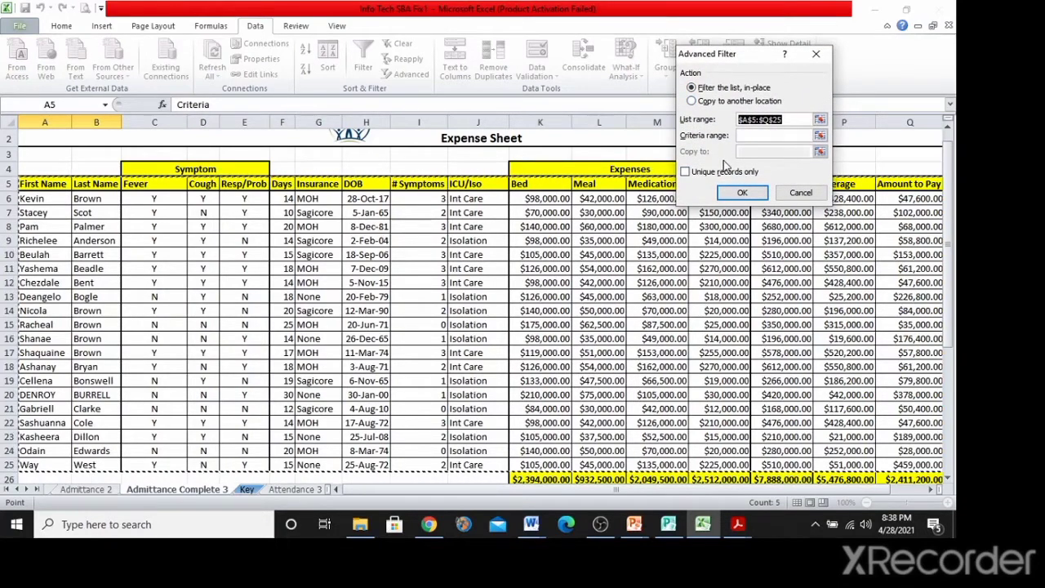
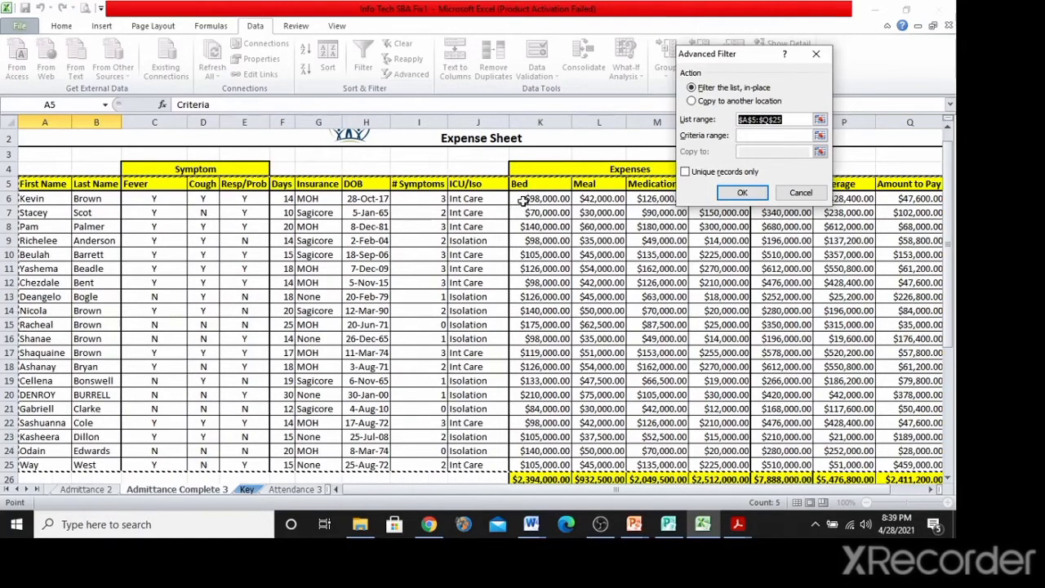
left_click(692, 102)
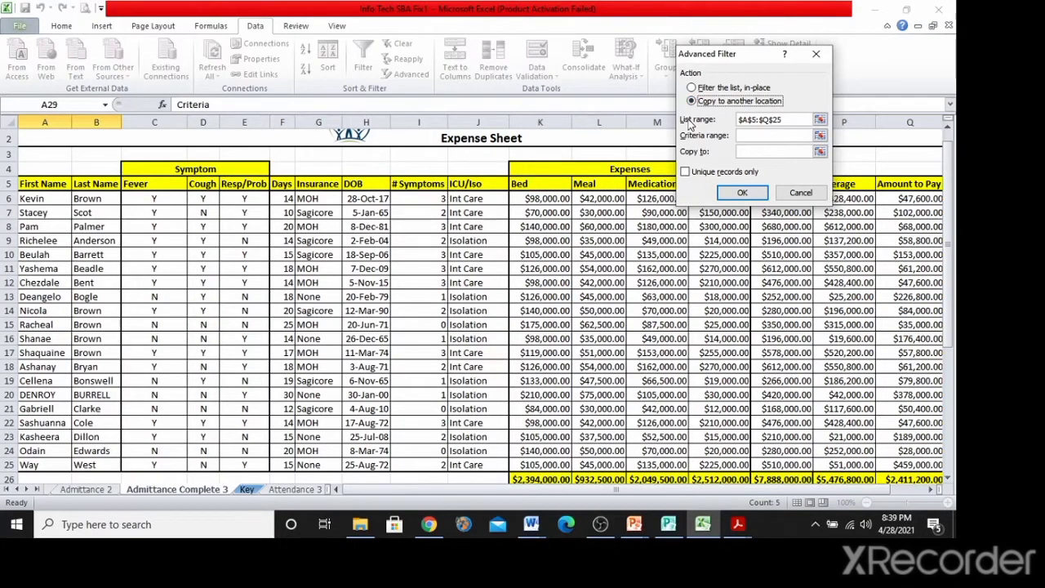
Set the filter's list range to A5:Q25, from the header row through the last patient record.
left_click_drag(786, 119, 709, 121)
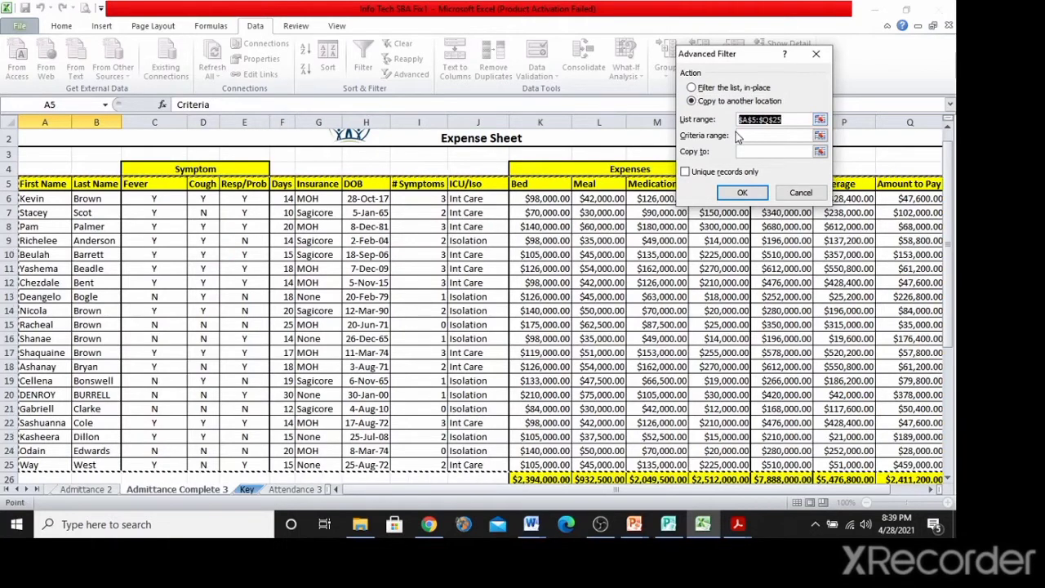
key("BackSpace")
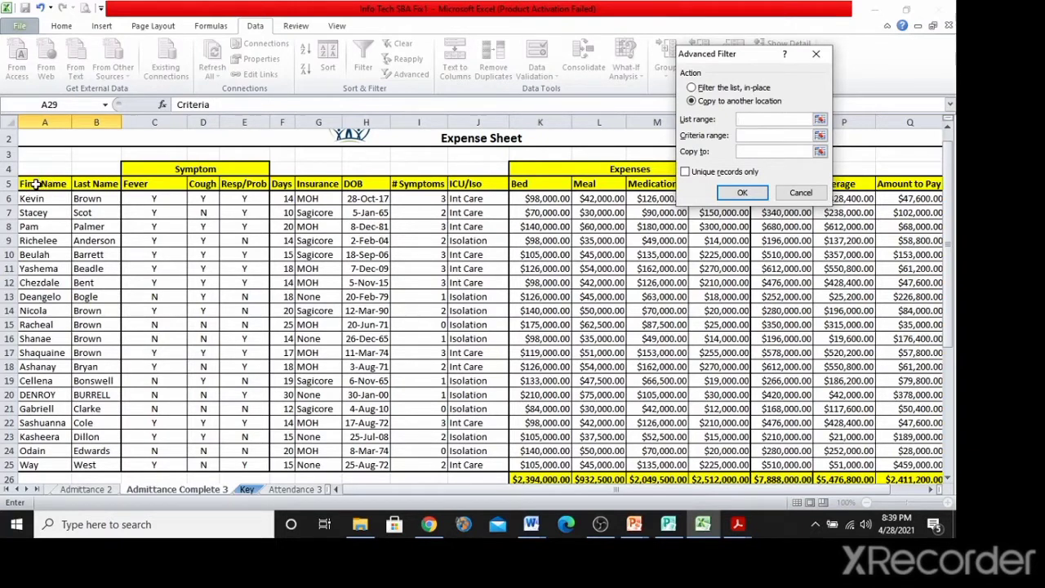
left_click_drag(30, 182, 748, 464)
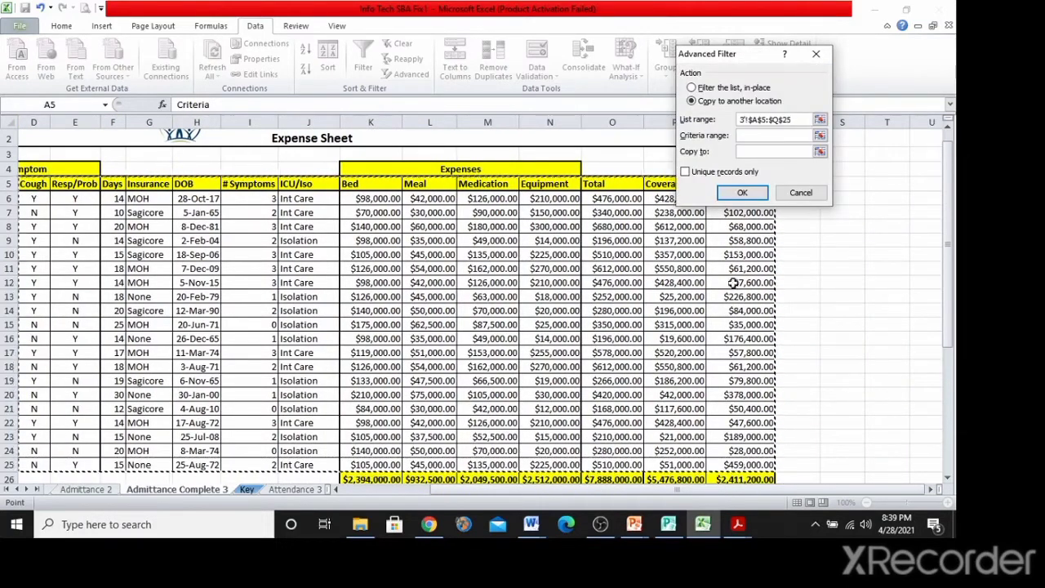
left_click_drag(744, 54, 832, 66)
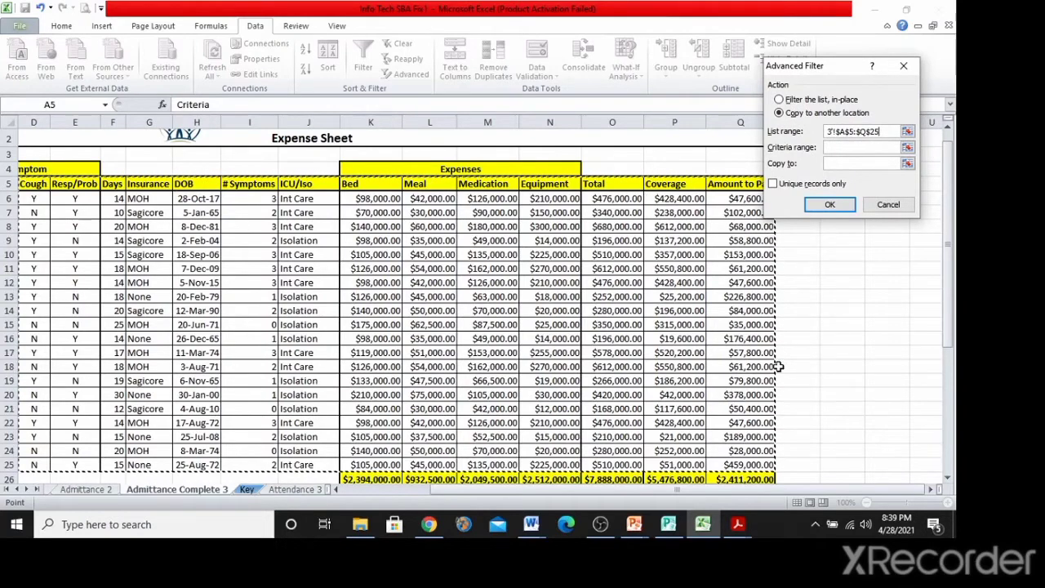
left_click_drag(785, 490, 588, 494)
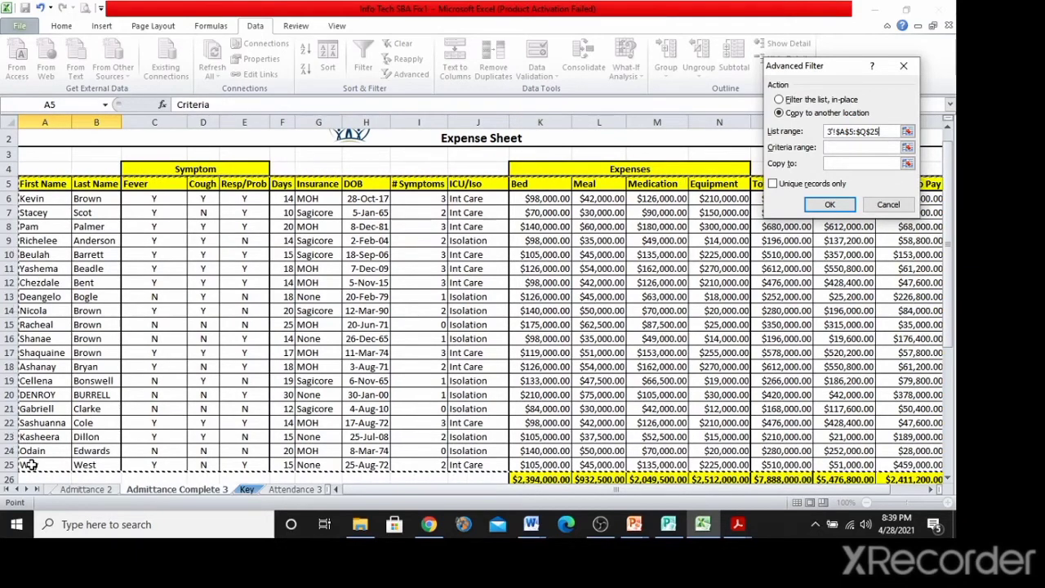
left_click_drag(759, 491, 853, 503)
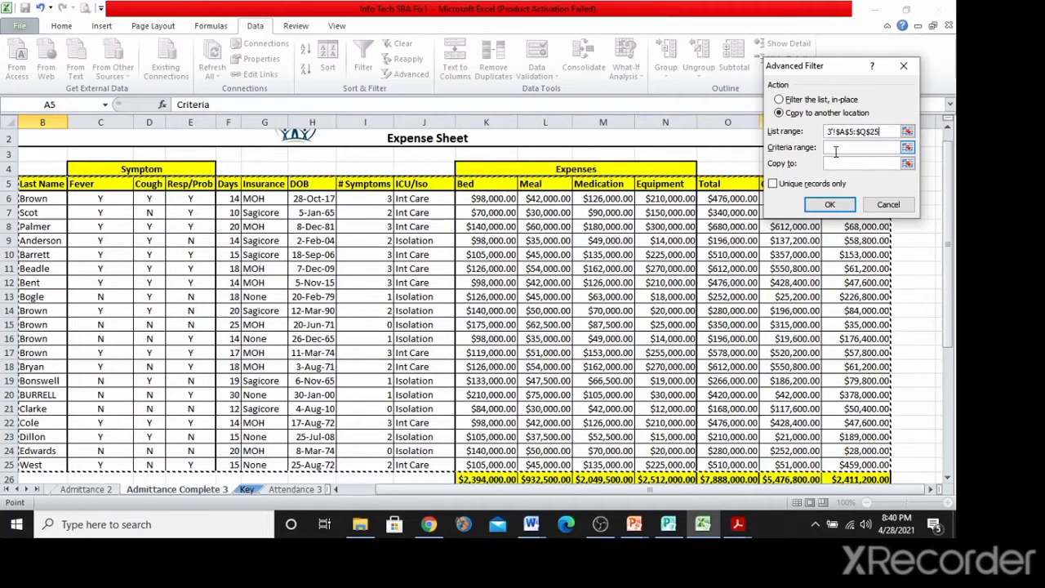
Set the filter's criteria range to A30:B31, covering the ICU/Iso and Insurance headings and their values.
left_click(832, 150)
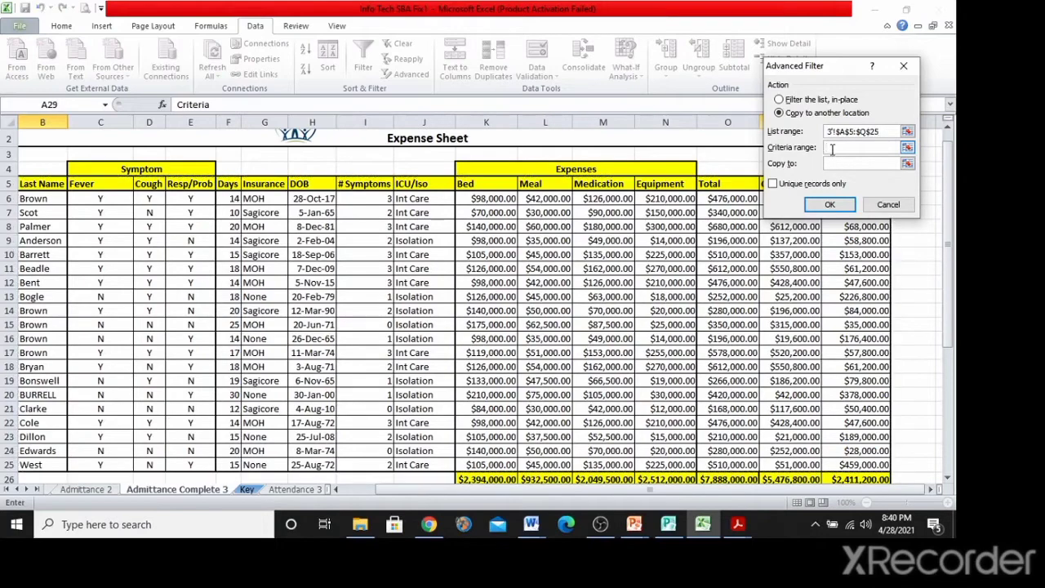
scroll(478, 273, "down", 3)
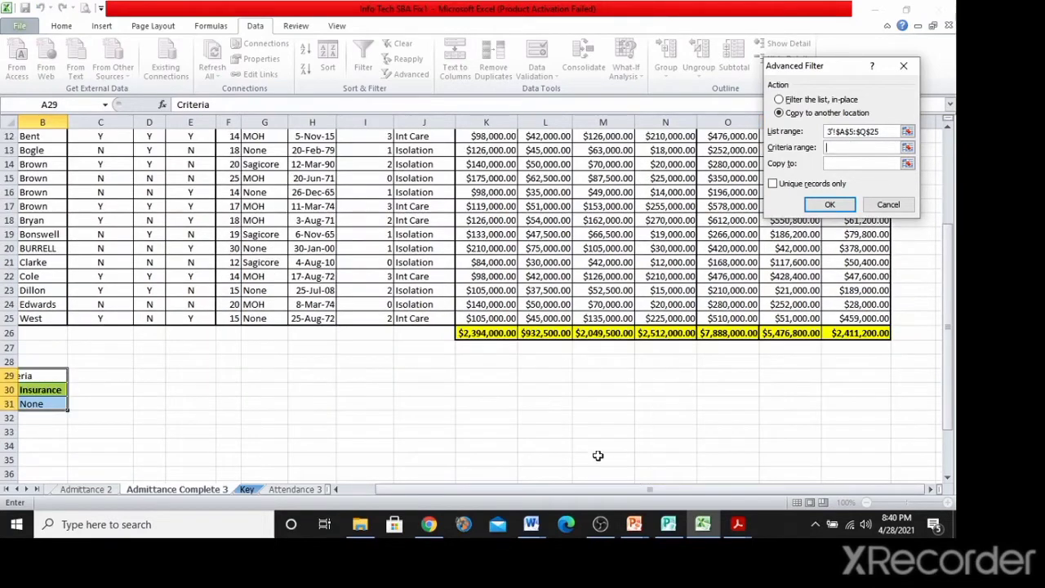
left_click(596, 490)
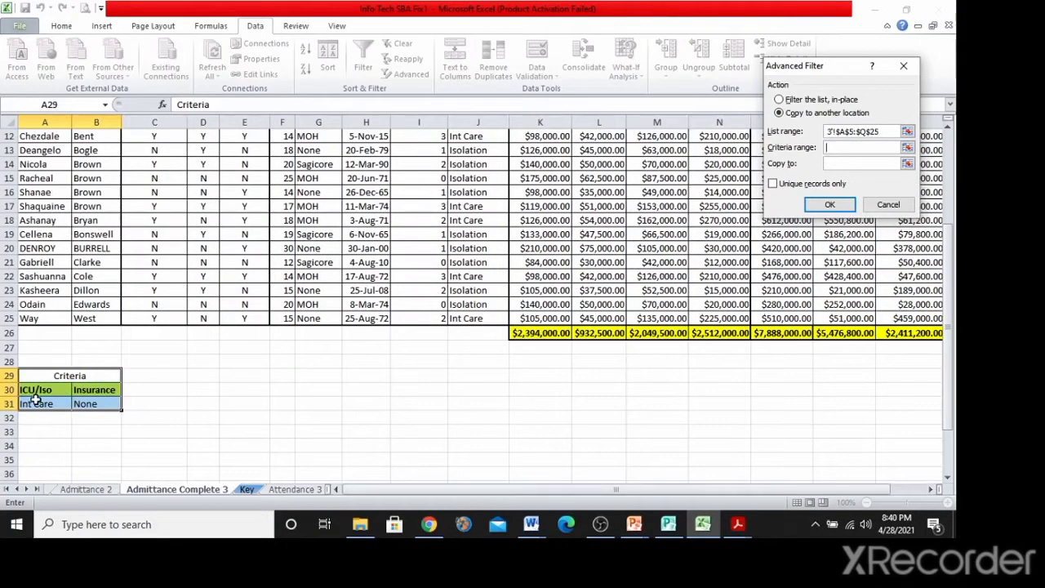
left_click_drag(31, 390, 87, 406)
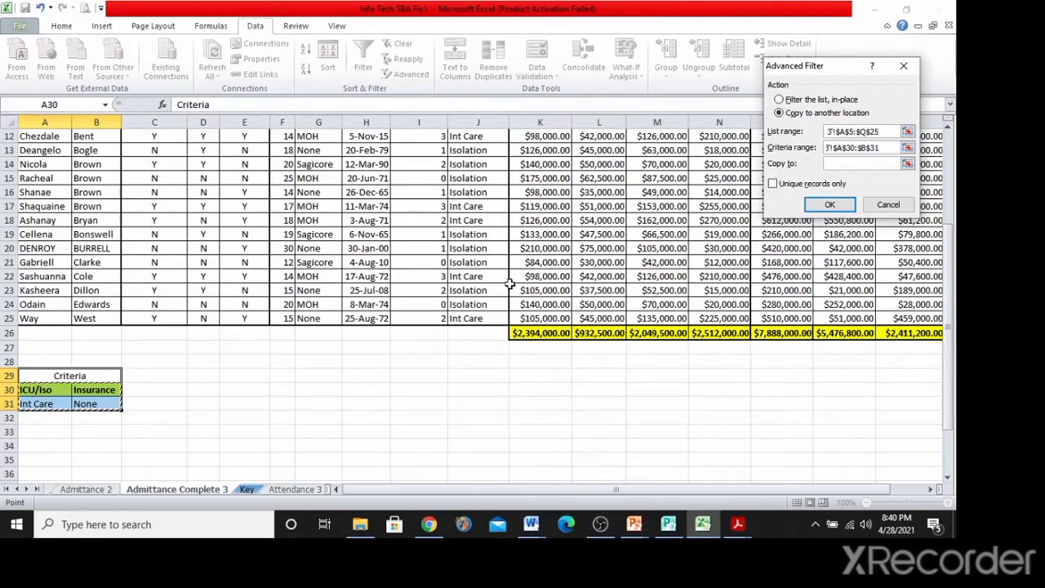
Set cell A34 below the criteria block as the copy destination and run the advanced filter.
left_click(839, 164)
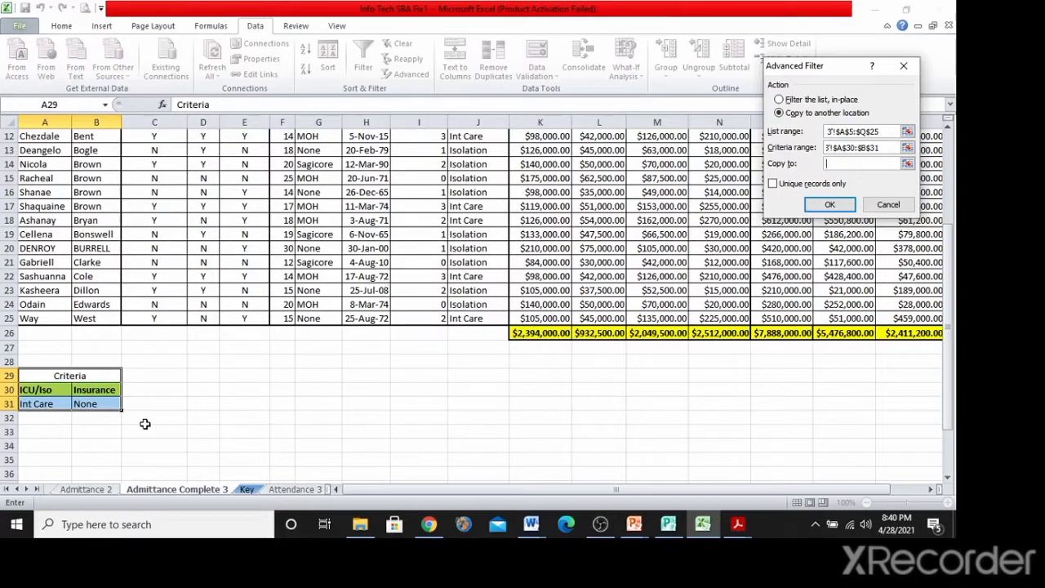
left_click(33, 446)
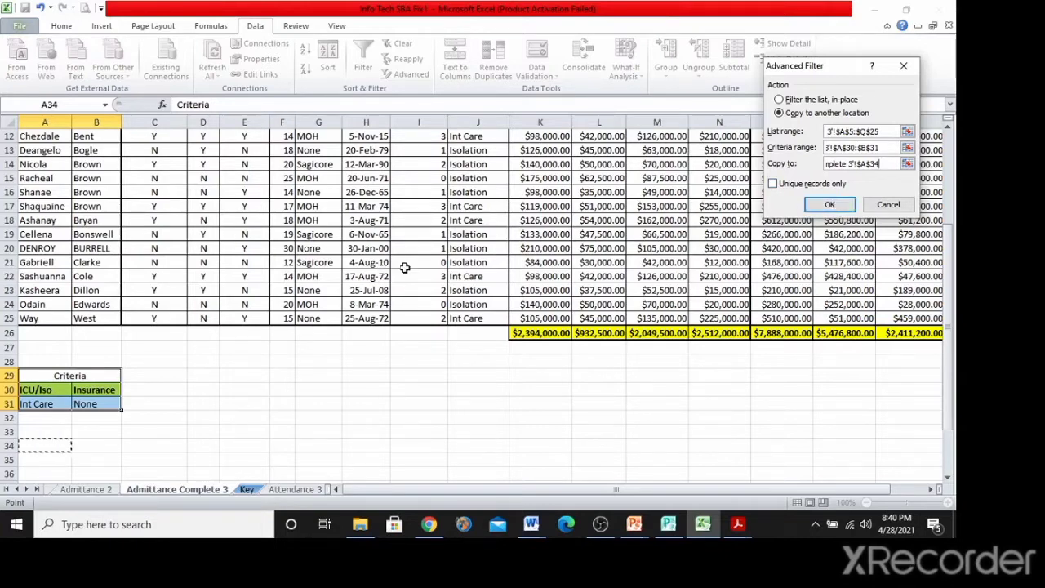
scroll(408, 261, "up", 4)
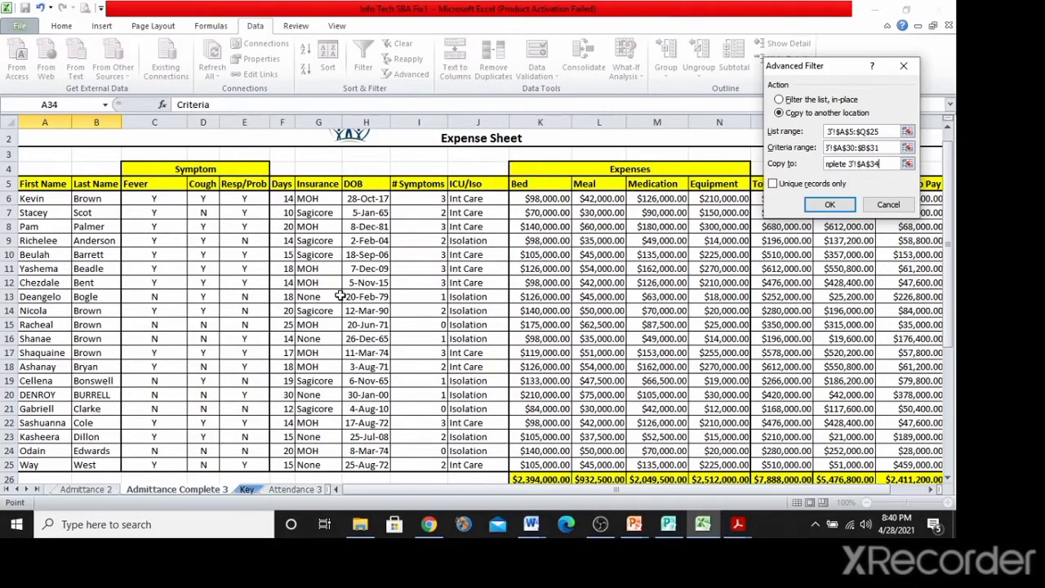
scroll(340, 297, "down", 3)
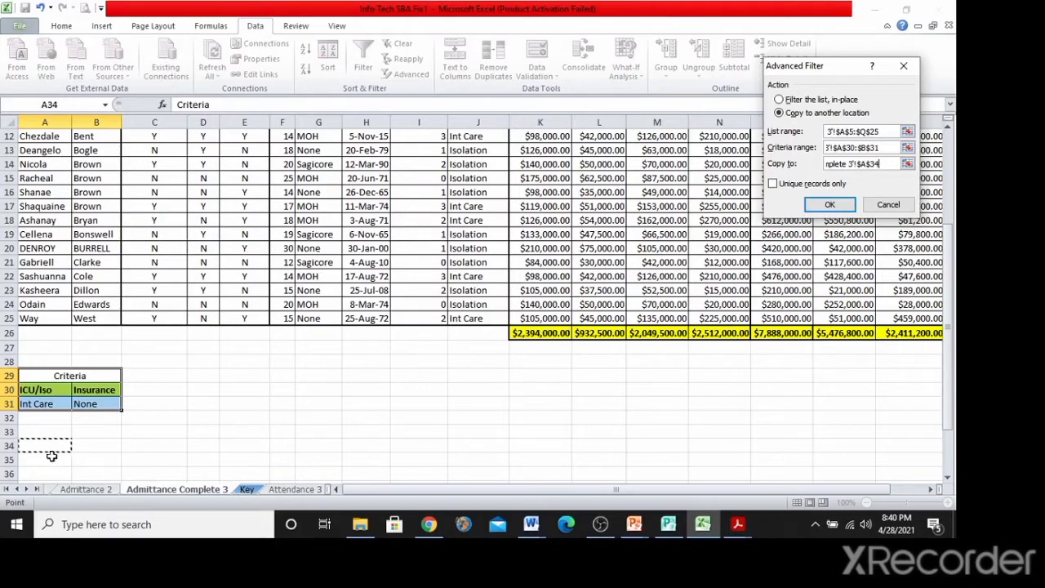
left_click(832, 205)
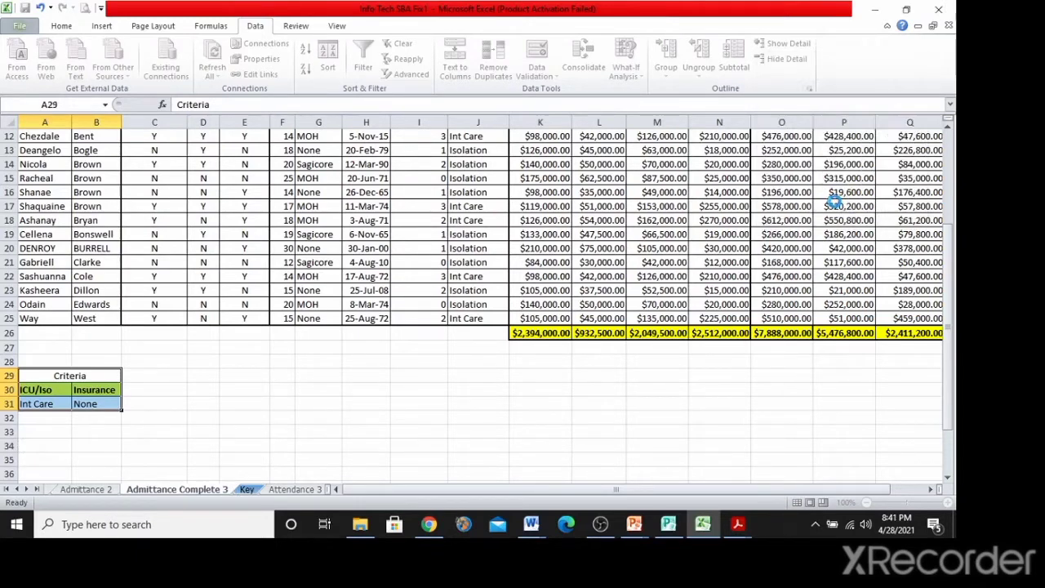
Compare the Insurance and ICU/Iso values of the extracted record in row 35 with the criteria and its source row in the expense table.
scroll(583, 389, "down", 3)
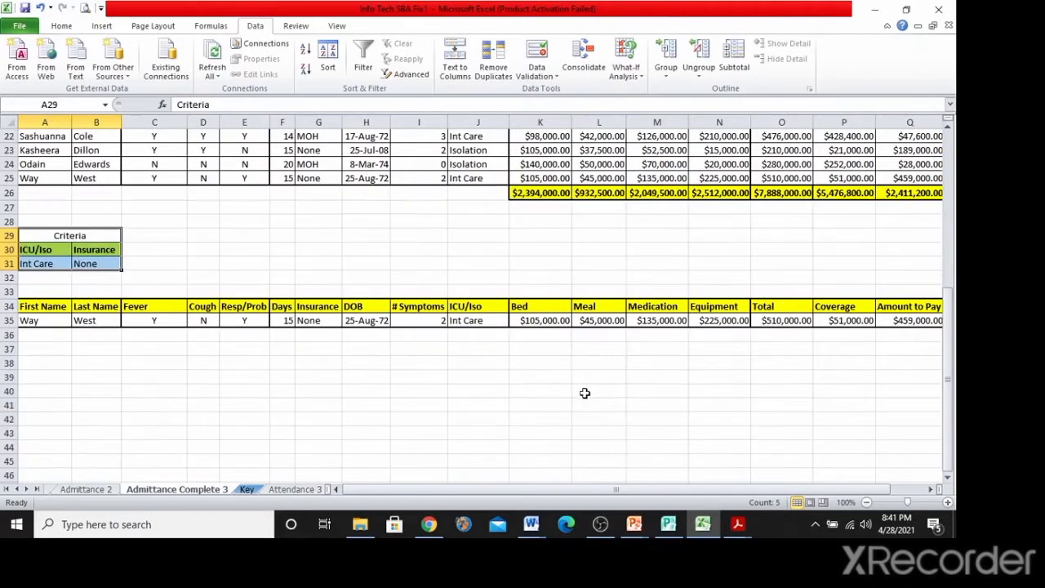
left_click(187, 428)
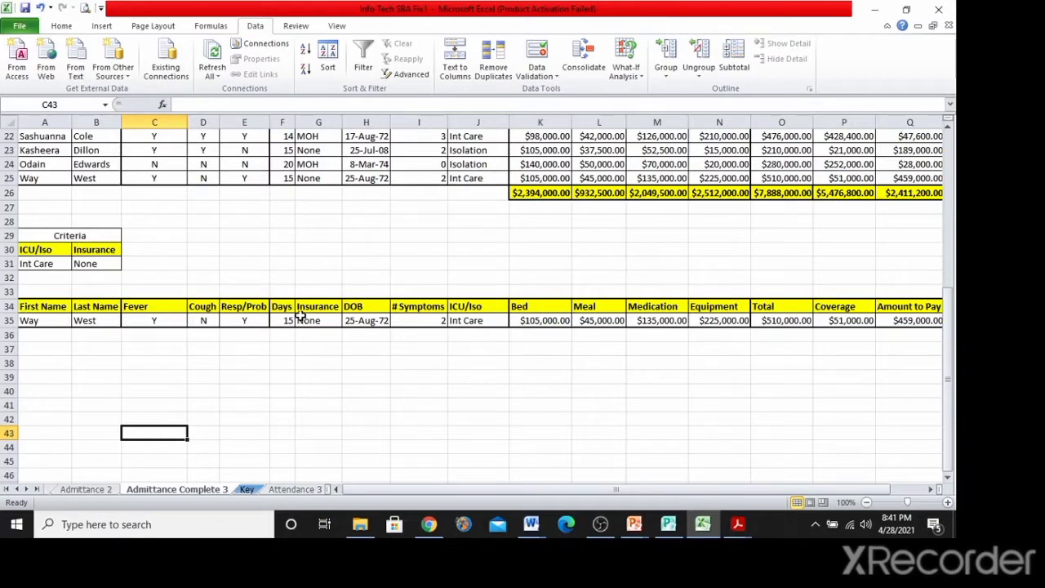
left_click_drag(304, 306, 476, 323)
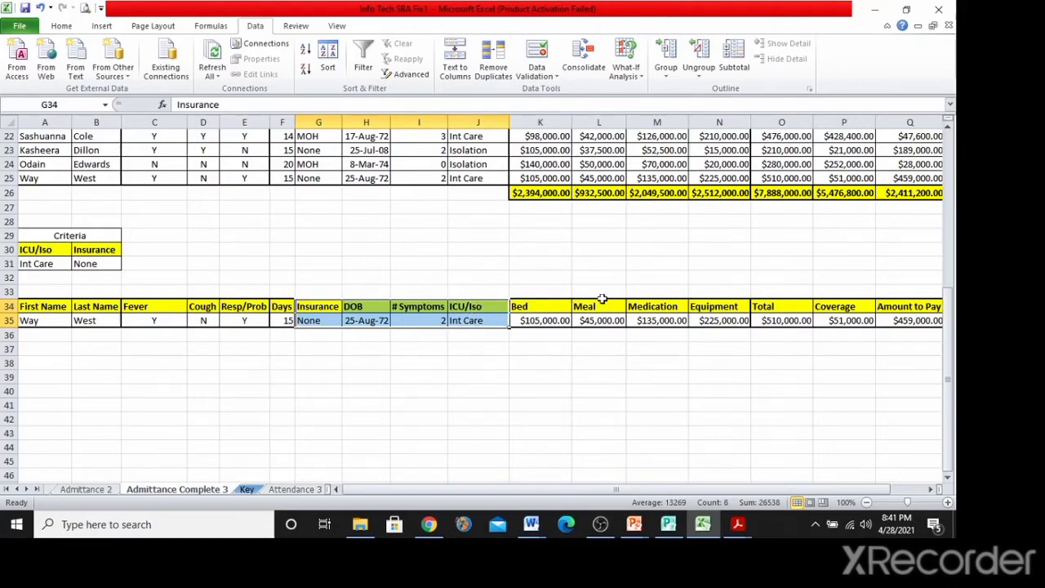
scroll(603, 299, "up", 3)
left_click_drag(950, 276, 950, 219)
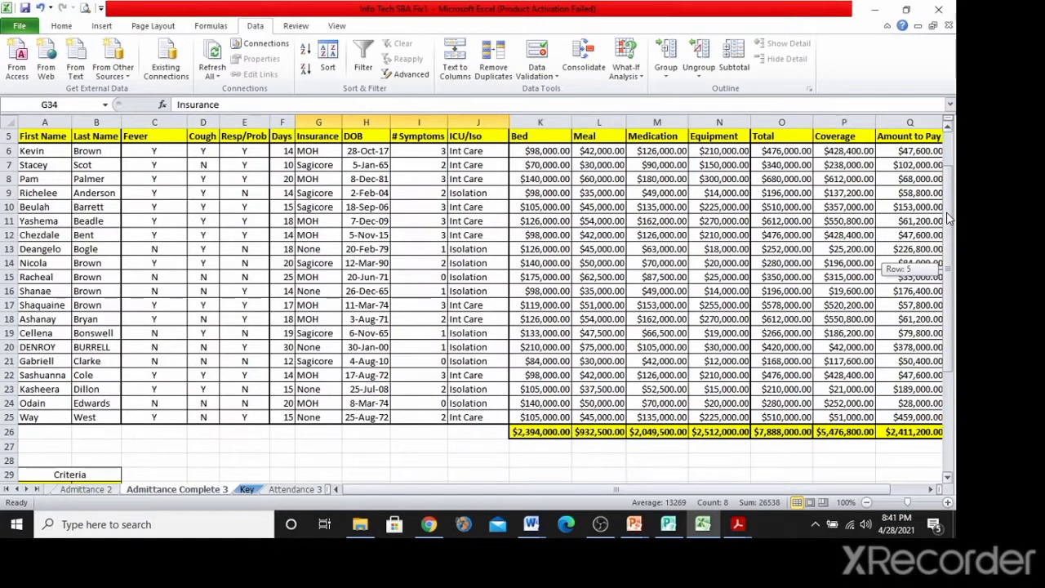
left_click_drag(950, 219, 950, 219)
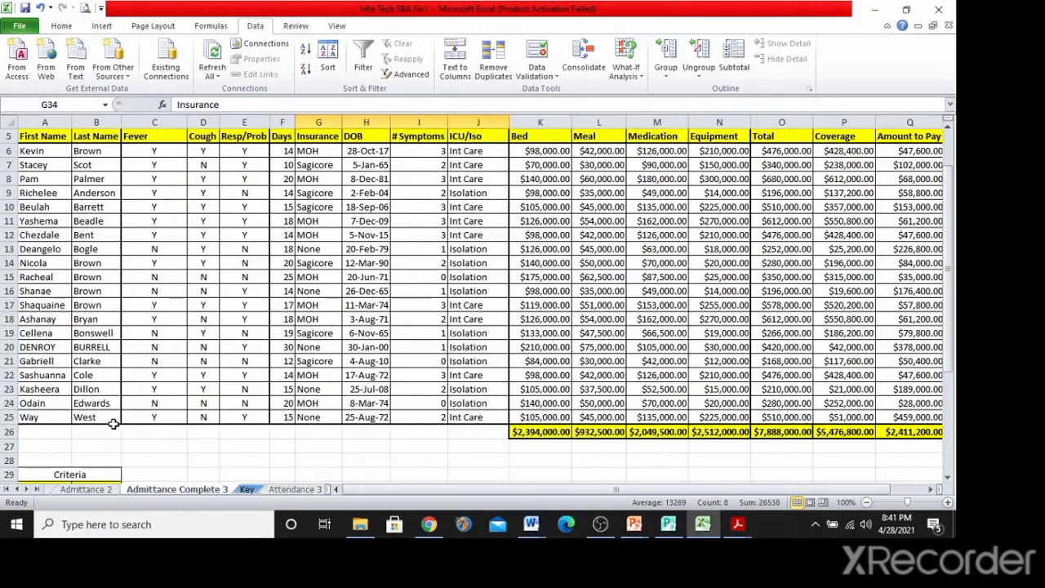
left_click(5, 418)
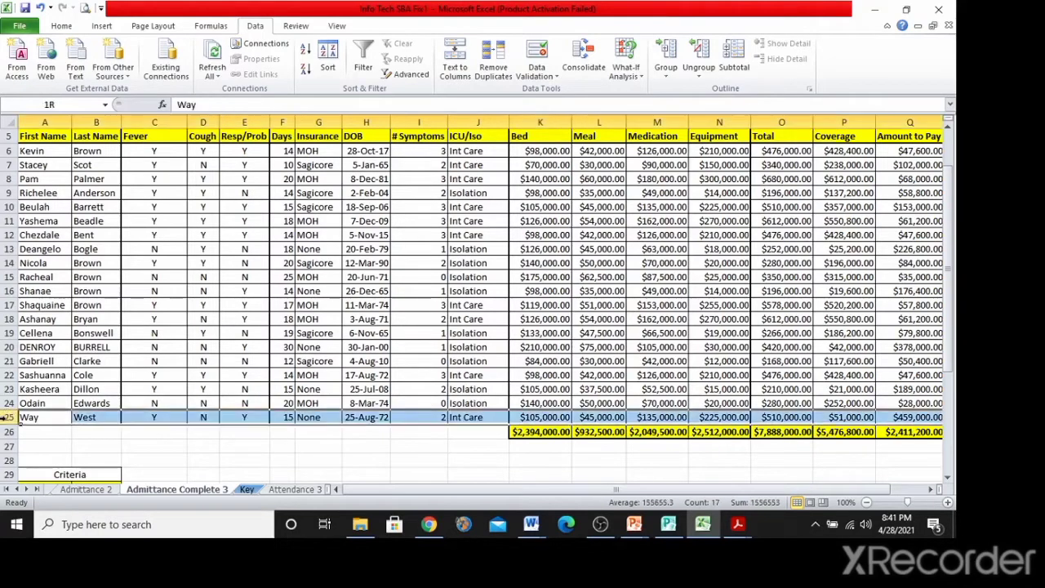
scroll(82, 368, "down", 10)
scroll(91, 359, "up", 3)
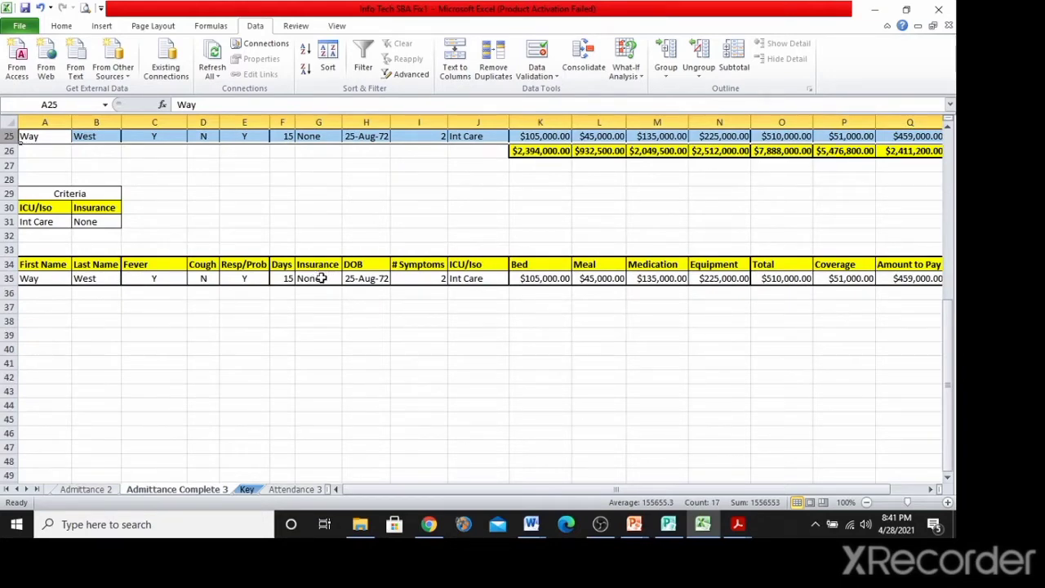
left_click_drag(321, 278, 462, 280)
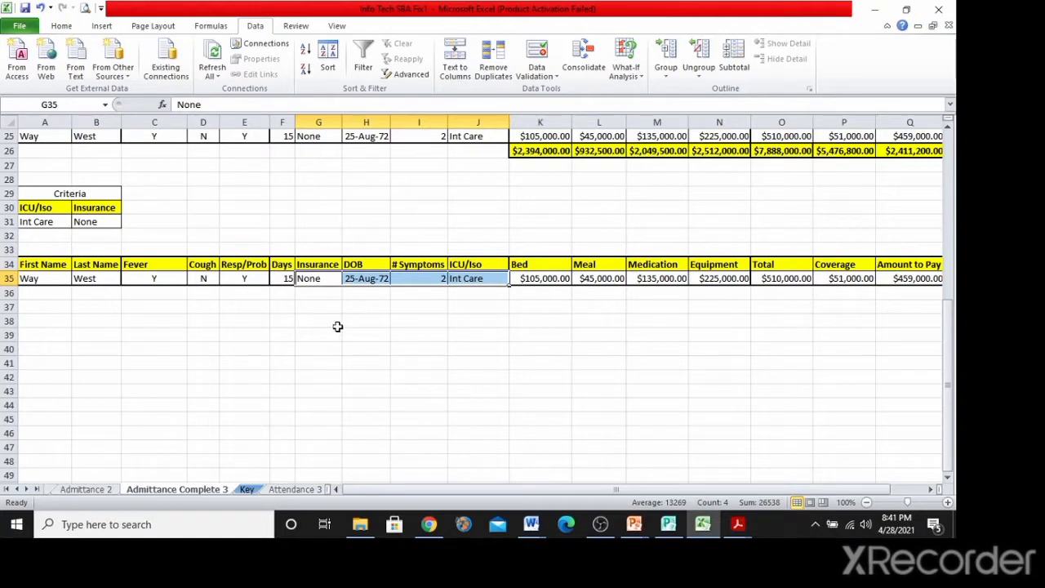
left_click(323, 365)
scroll(322, 362, "up", 3)
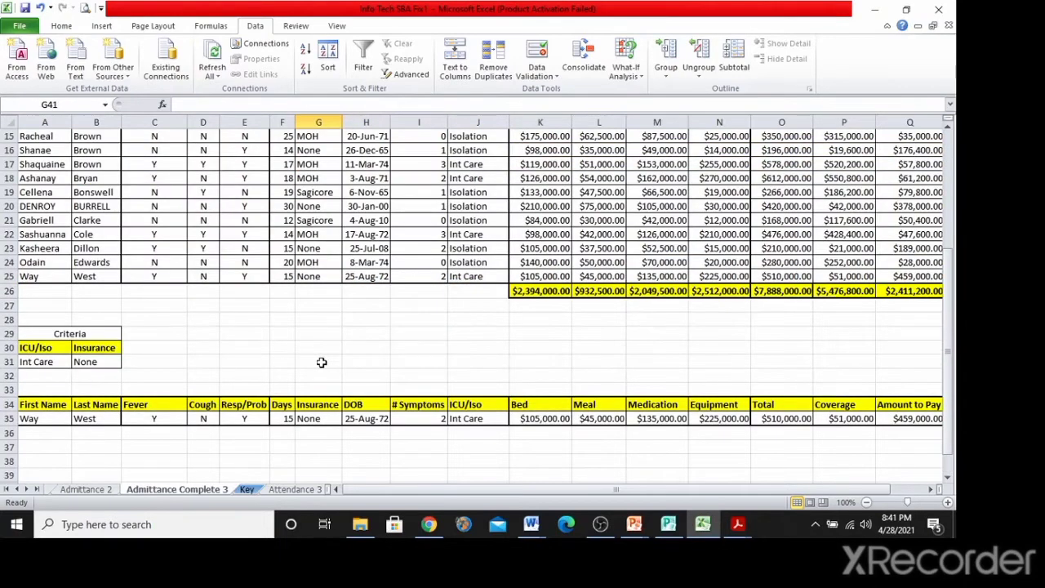
scroll(322, 363, "down", 3)
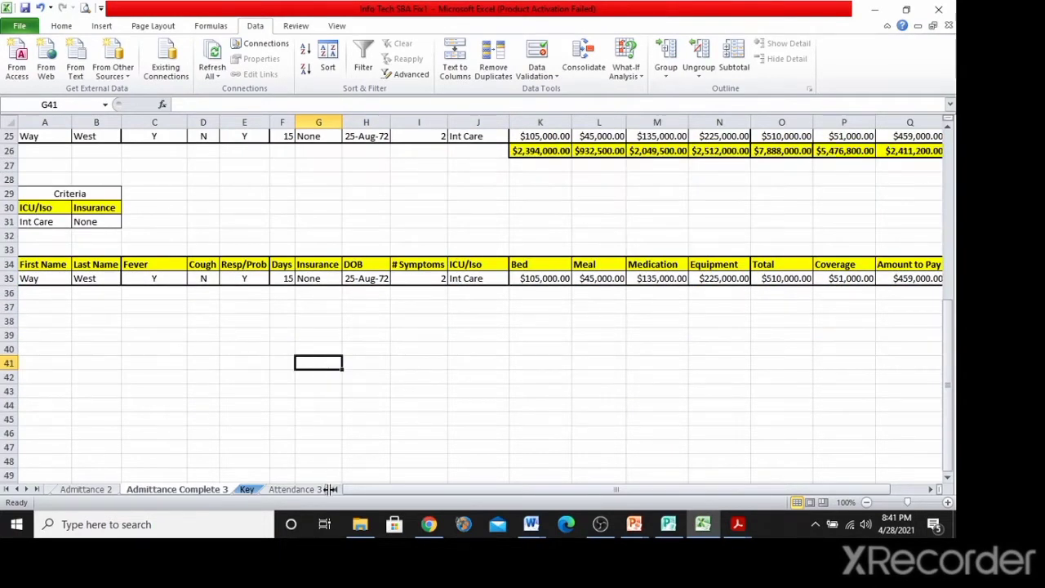
Insert a new blank worksheet placed directly after the Key sheet, and return to the Admittance Complete 3 sheet.
left_click_drag(334, 488, 441, 488)
left_click(387, 490)
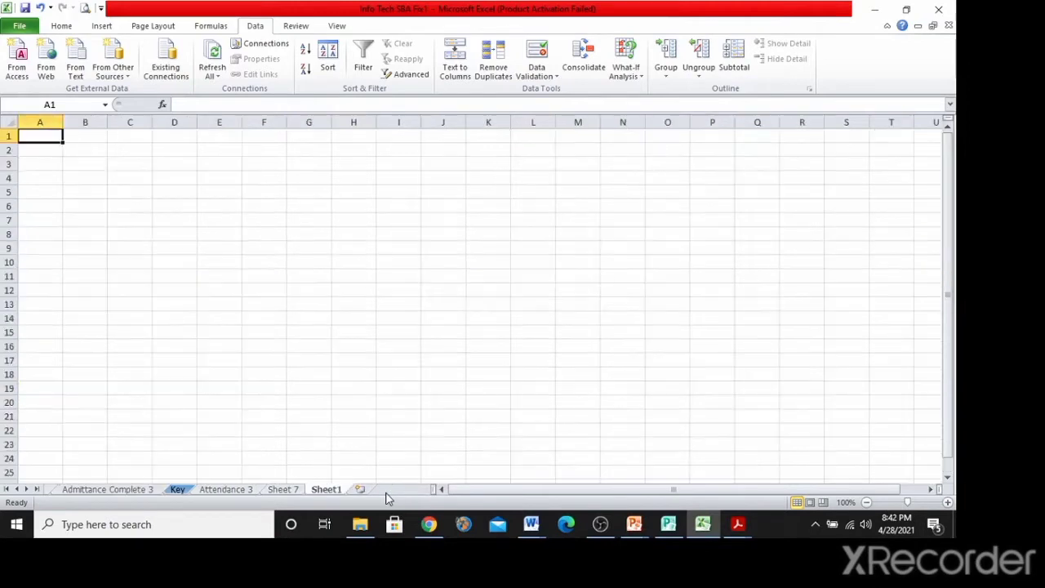
left_click_drag(321, 489, 214, 490)
left_click_drag(427, 489, 245, 490)
left_click(266, 291)
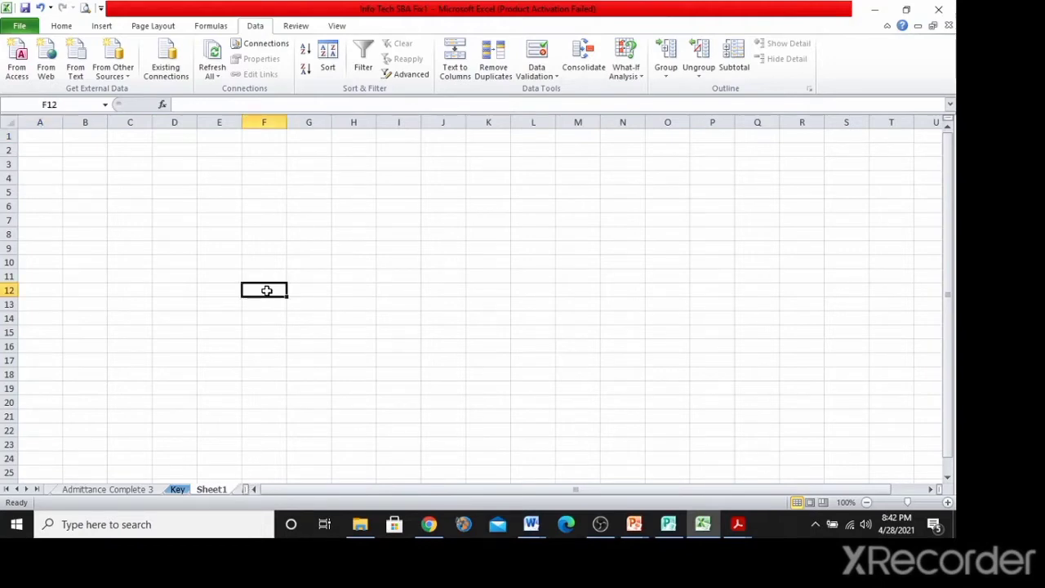
left_click(148, 489)
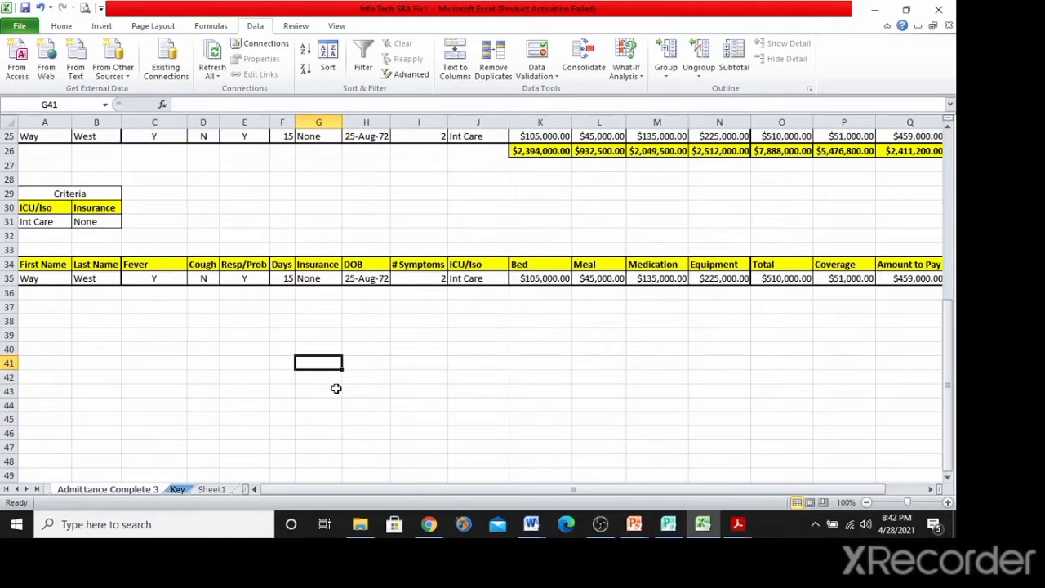
Switch to the Word assignment, highlight item e's instruction about extracting patient data onto a new titled sheet, and return to the Excel workbook.
key("alt+Tab")
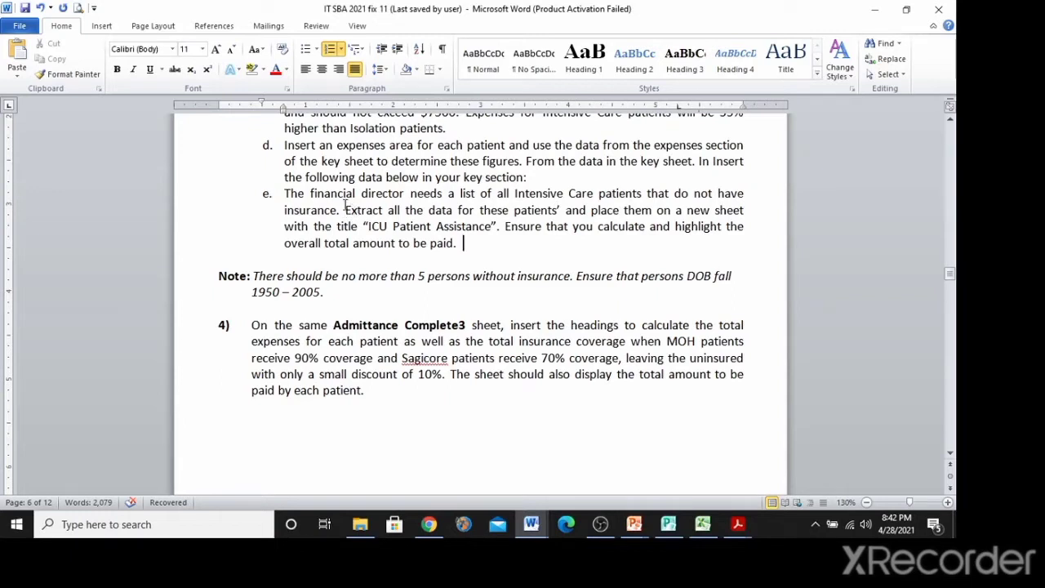
left_click_drag(345, 205, 460, 242)
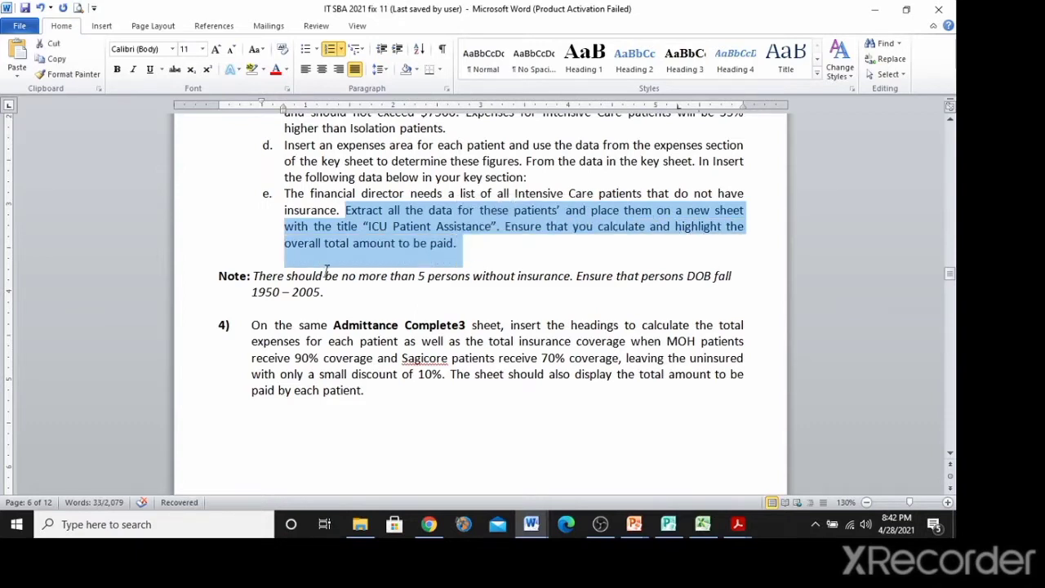
key("alt+Tab")
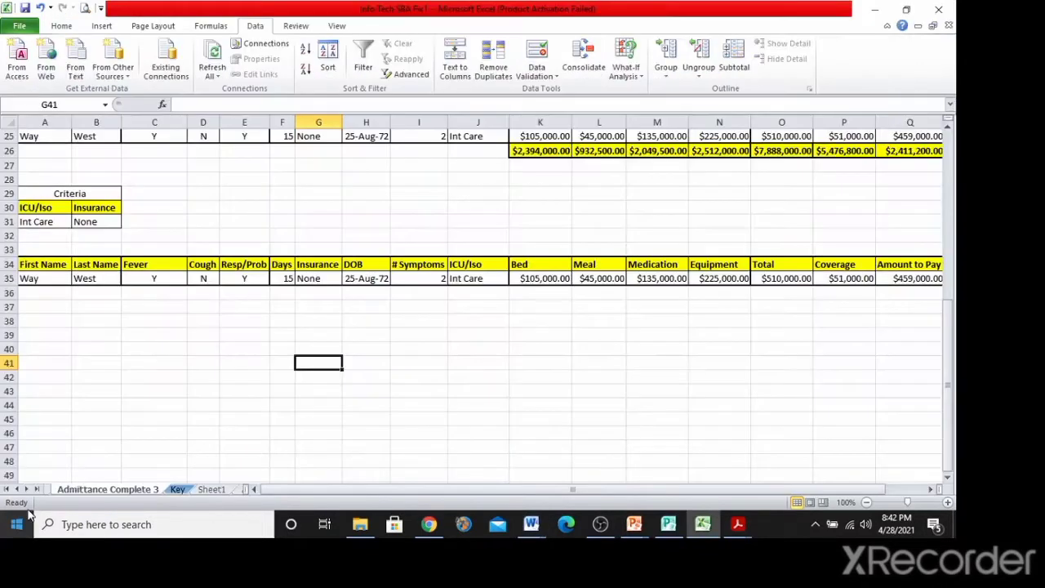
left_click(66, 334)
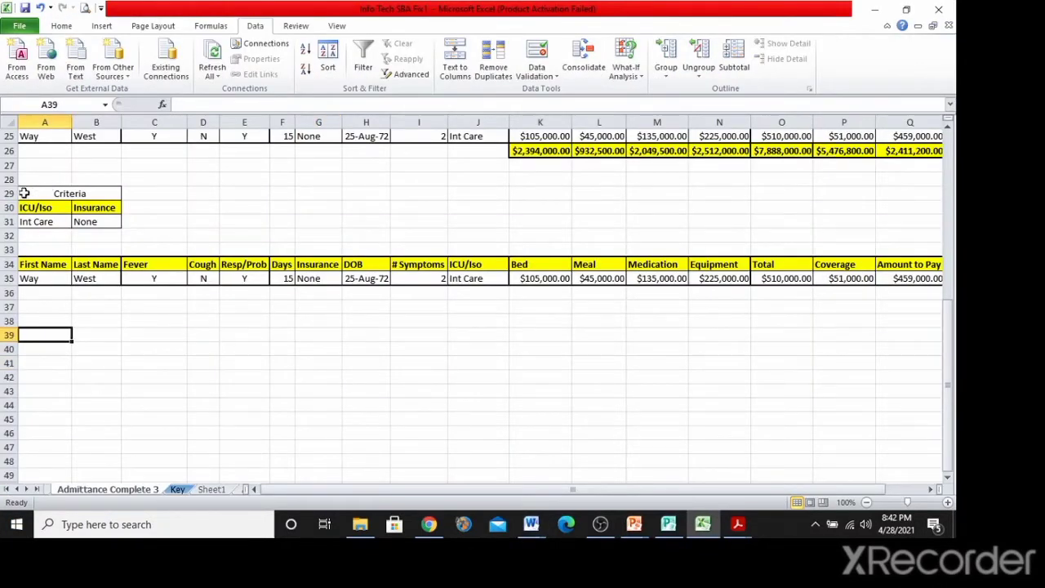
Copy rows 29 to 35, containing the criteria block and extracted record, from Admittance Complete 3 into Sheet1 starting at cell A4.
left_click_drag(6, 193, 13, 276)
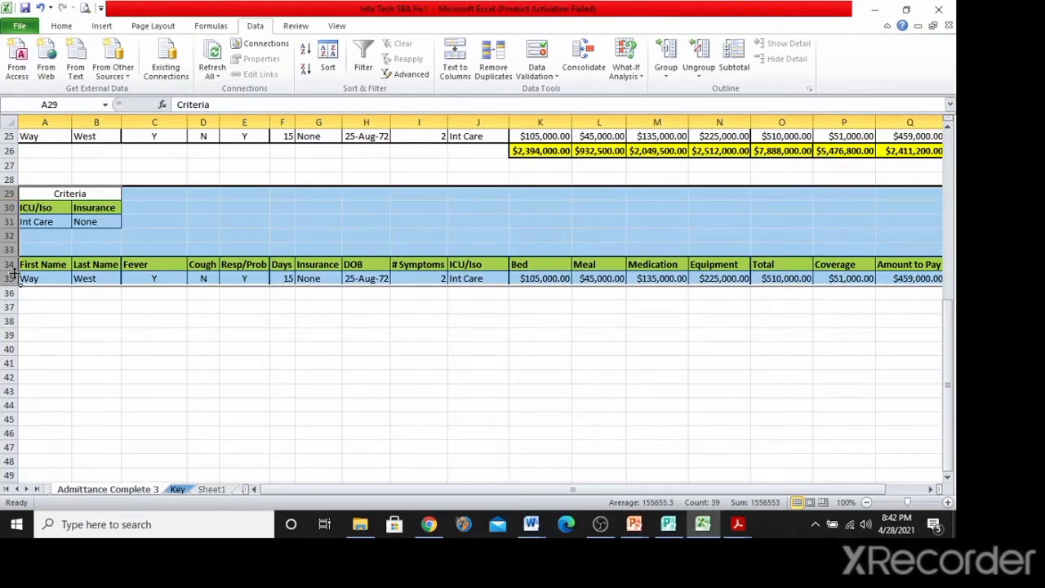
key("ctrl+c")
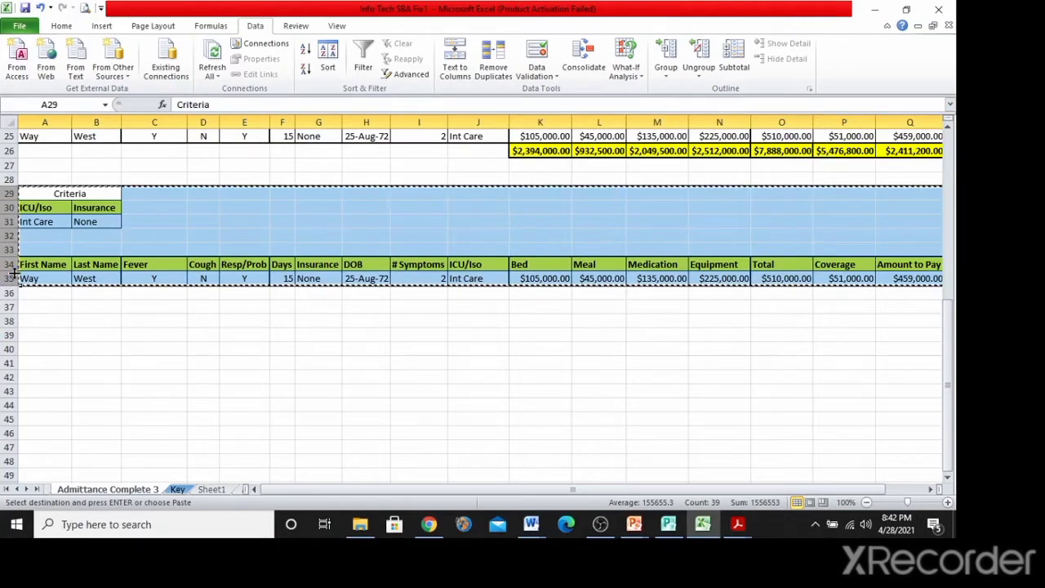
left_click(212, 490)
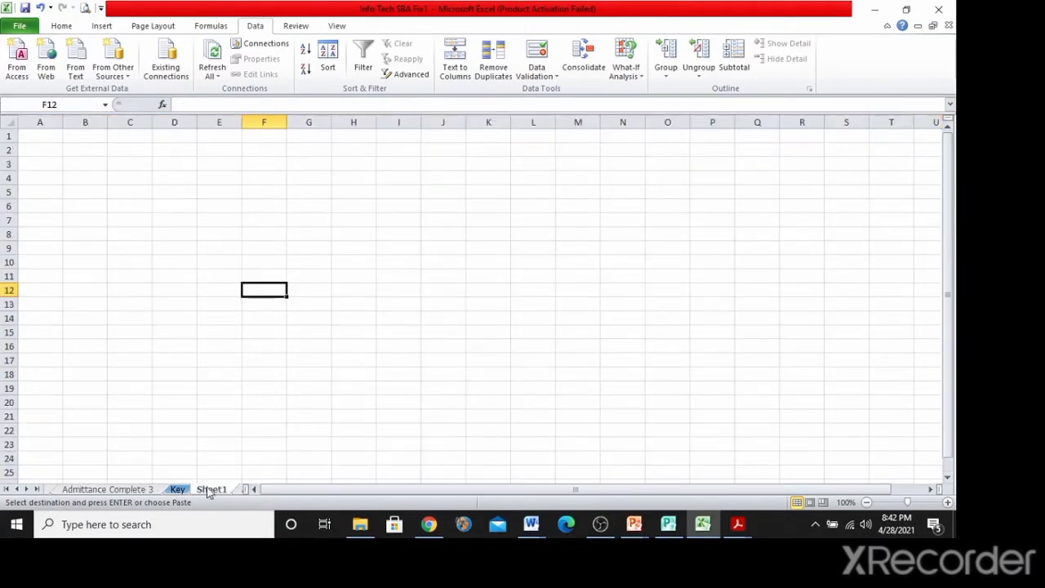
left_click(27, 182)
key("Return")
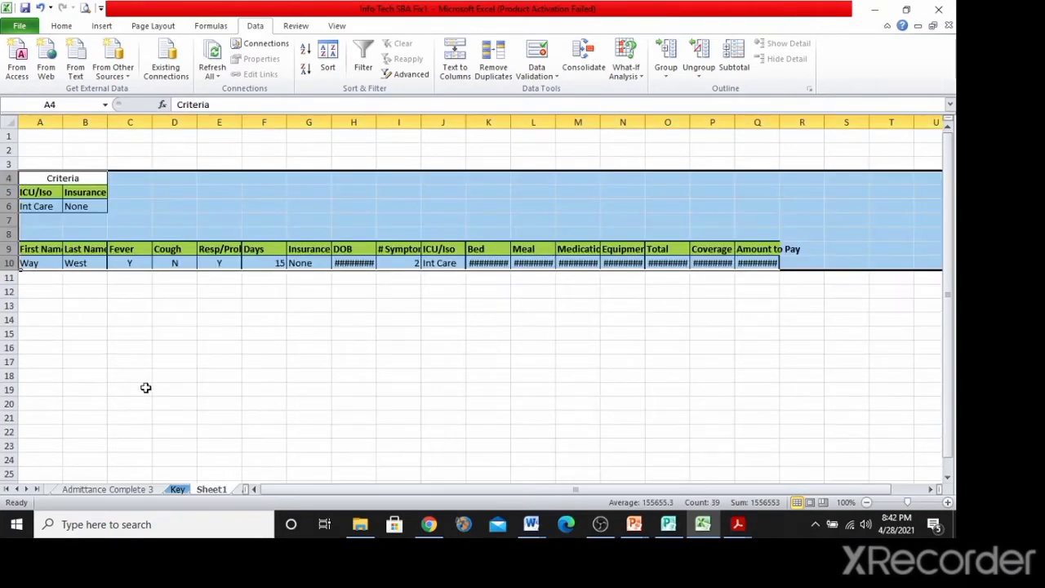
Fit the width of column H and of columns K through Q on Sheet1 so the date and currency amounts display fully.
left_click(144, 389)
double_click(377, 122)
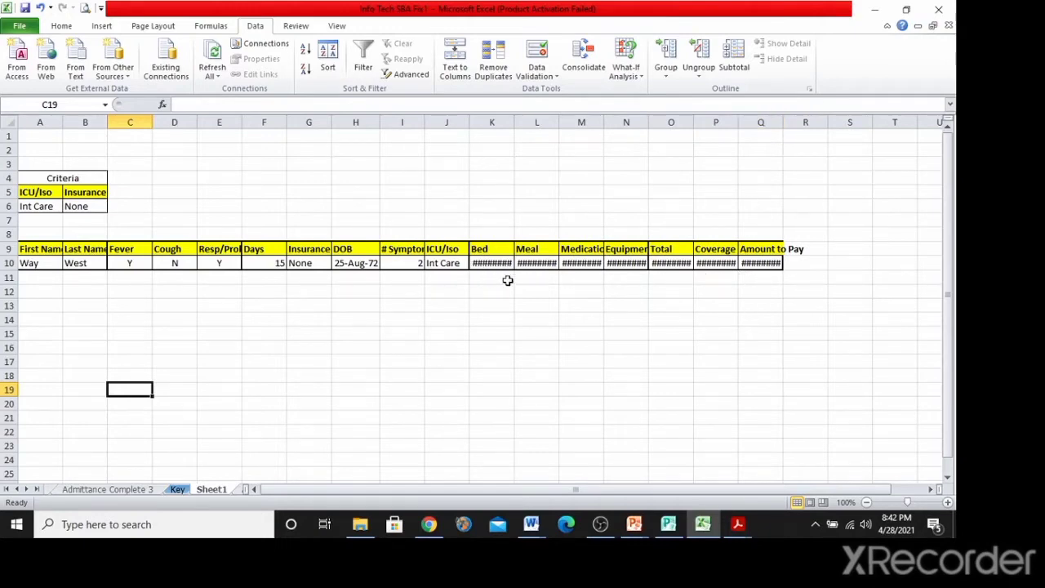
left_click_drag(761, 116, 490, 122)
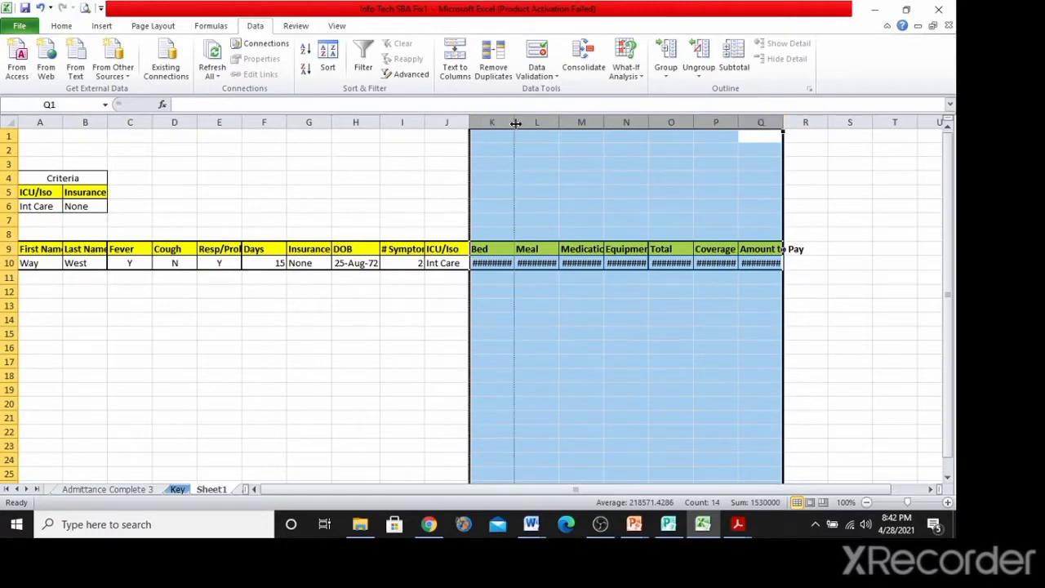
double_click(516, 122)
left_click(579, 388)
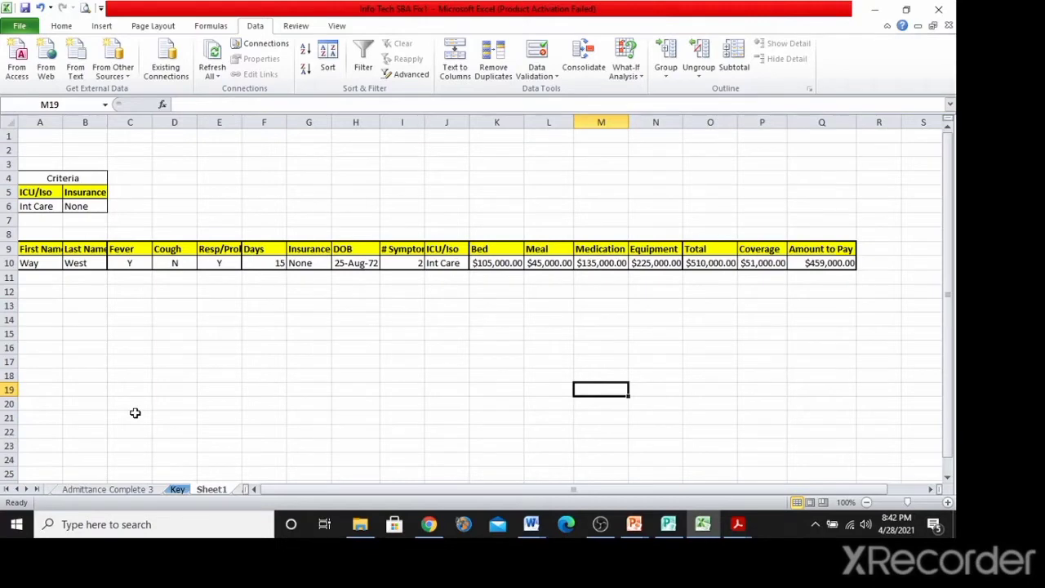
Check the required sheet title in the Word assignment and enter "ICU Patient Assistance" in cell A2 of Sheet1.
key("alt+Tab")
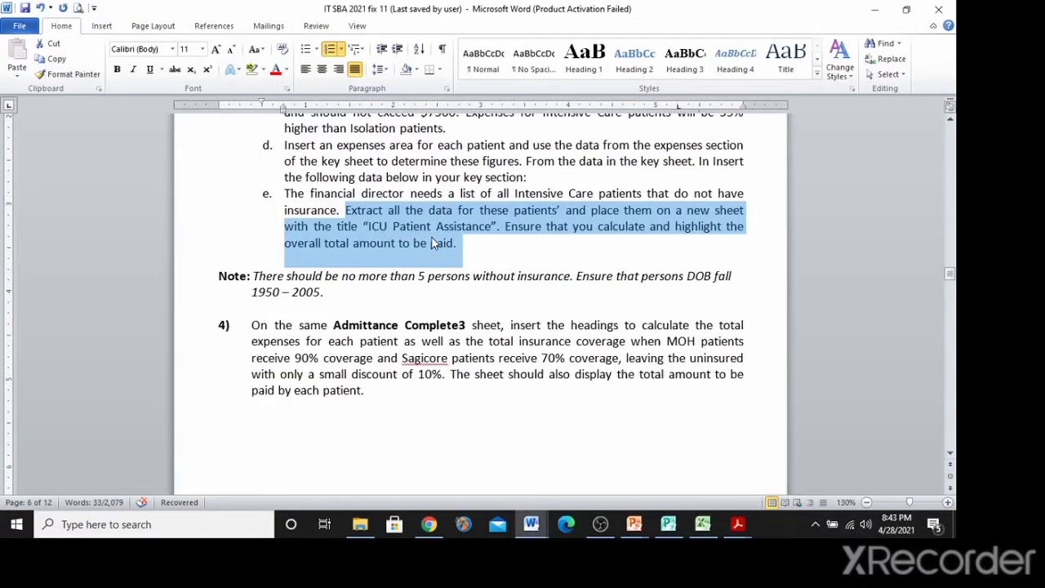
key("alt+Tab")
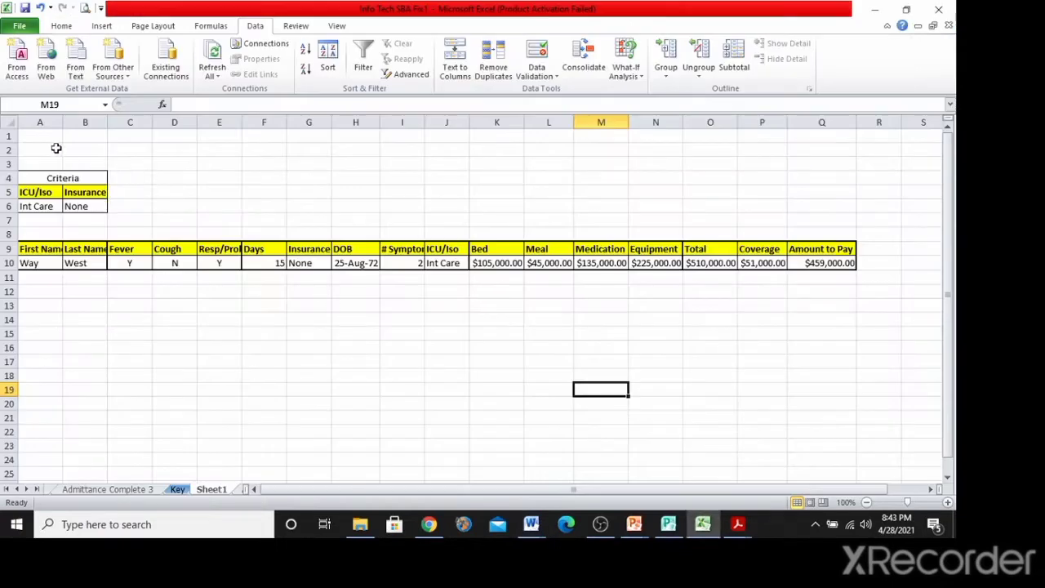
left_click(47, 148)
type("IC")
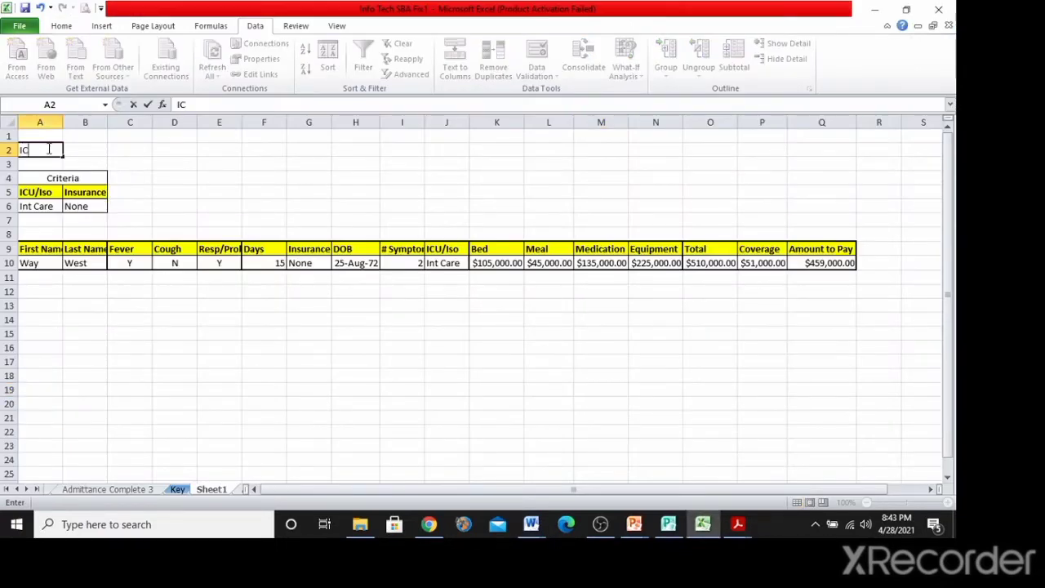
type("U Patient Assistance")
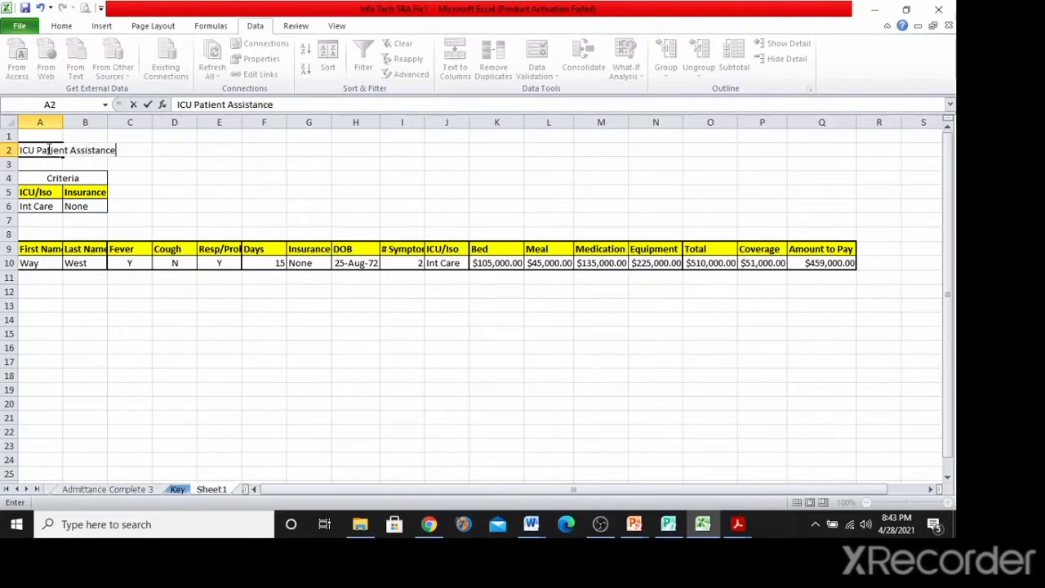
left_click(200, 177)
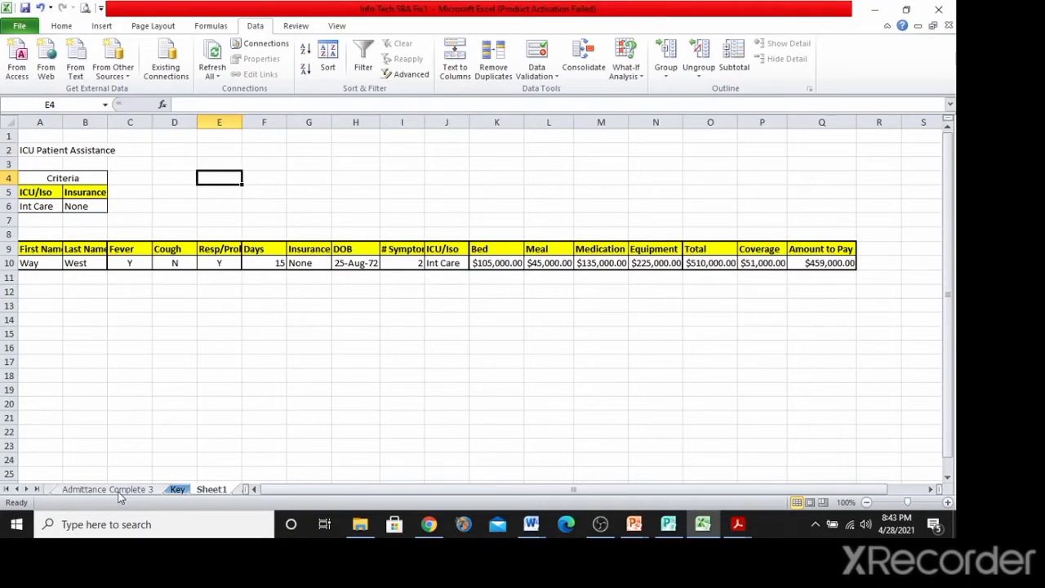
Copy the Xiamba Ministry of Health header row with its logo from Admittance Complete 3 into row 1 of Sheet1.
left_click(111, 489)
scroll(117, 458, "up", 3)
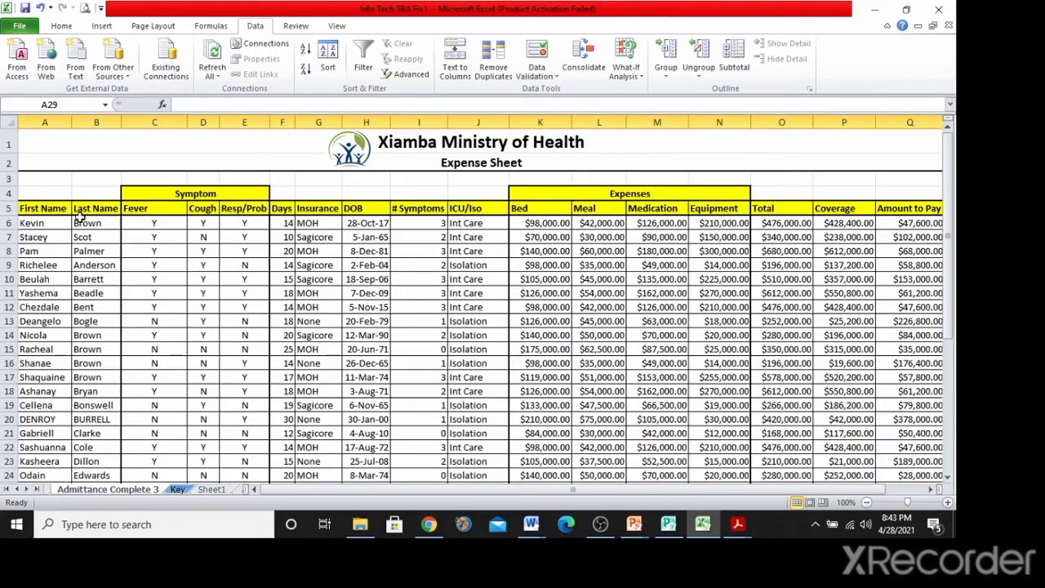
left_click(7, 141)
key("ctrl+c")
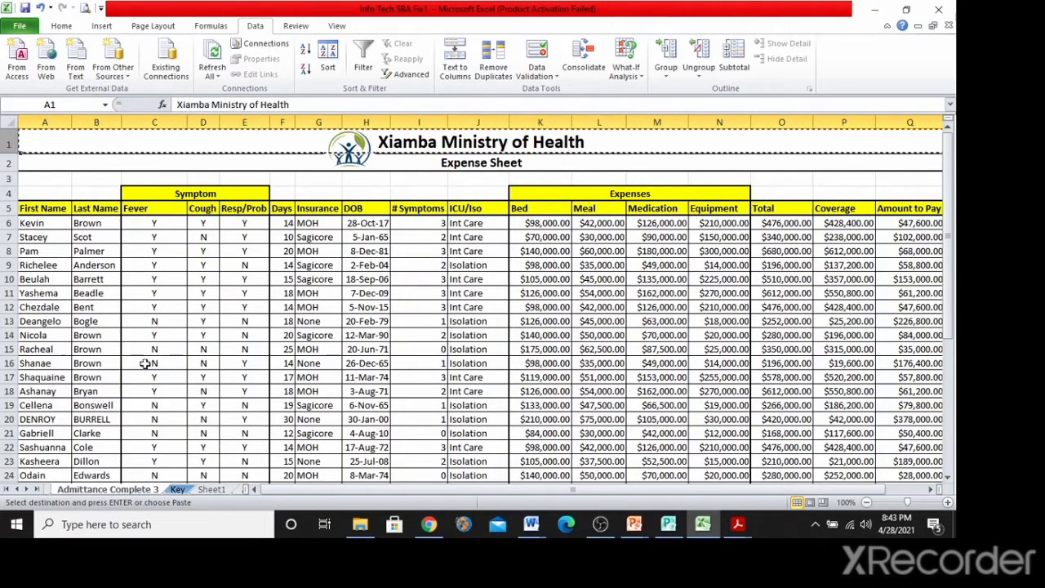
left_click(210, 492)
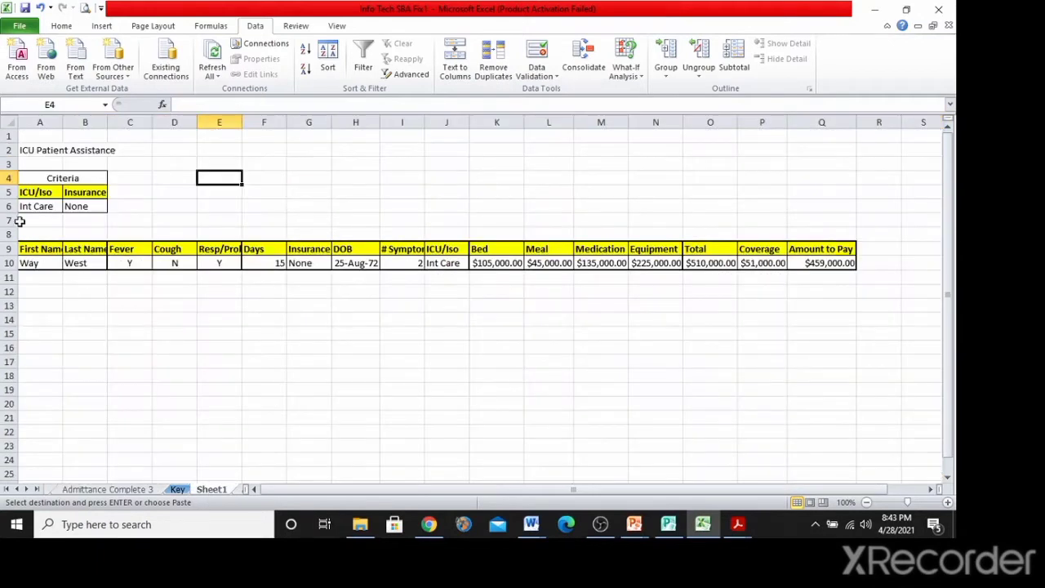
left_click(8, 135)
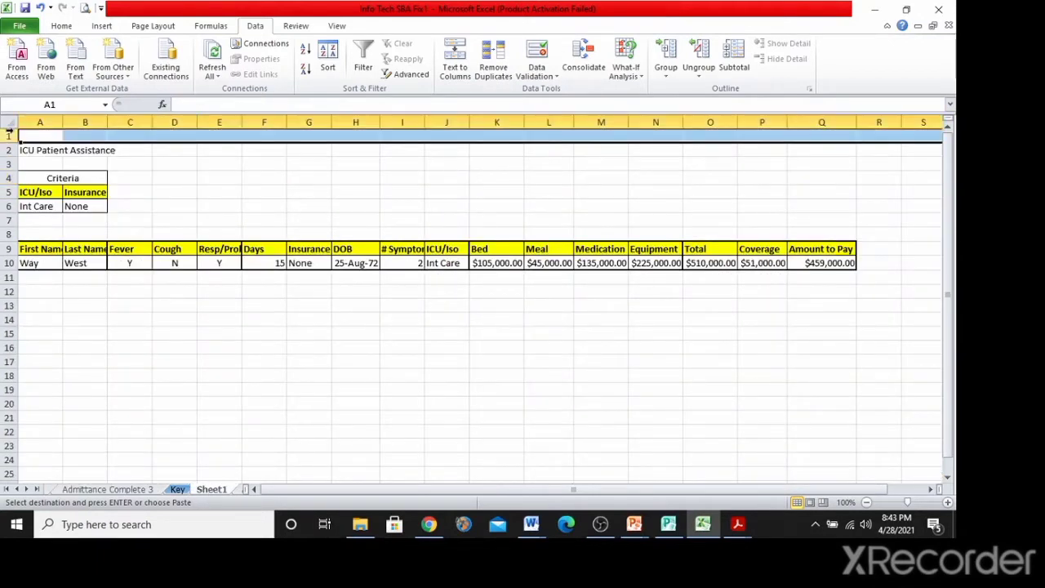
key("ctrl+v")
left_click(166, 213)
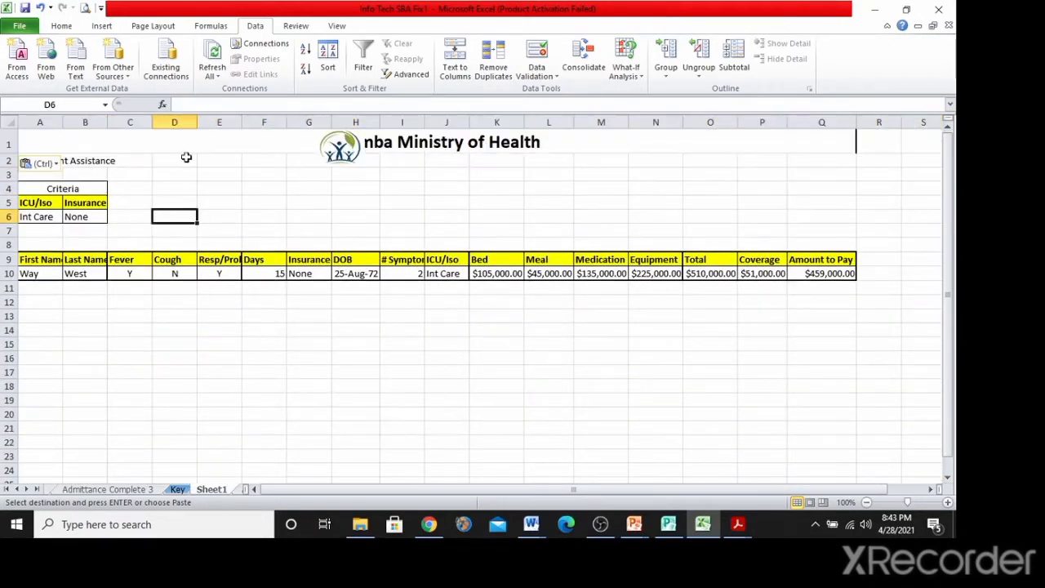
Increase the height of row 1 and reposition the logo inside it, just before the Xiamba Ministry of Health title.
left_click_drag(341, 148, 300, 172)
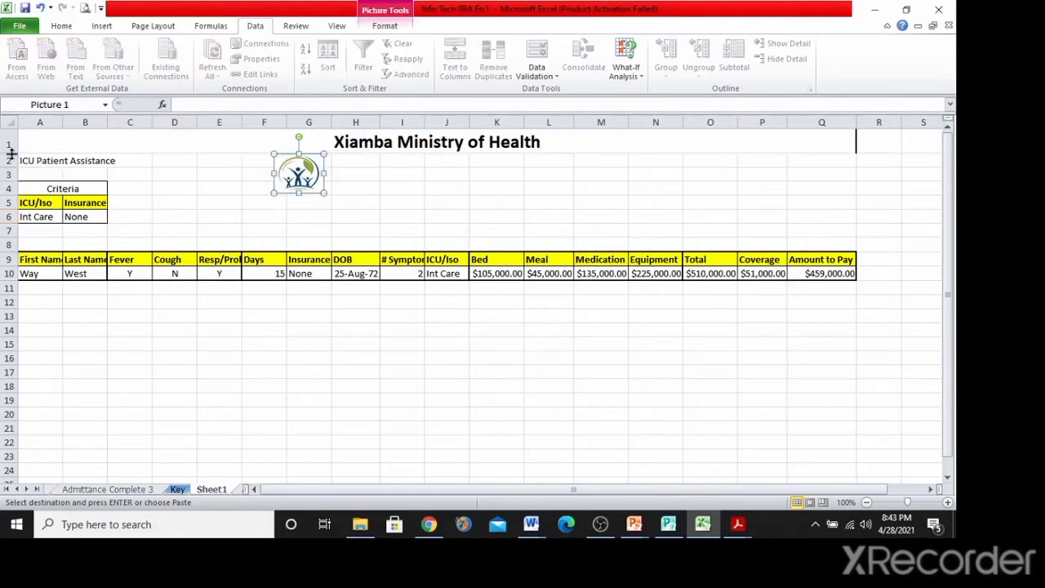
left_click_drag(12, 153, 11, 169)
left_click_drag(268, 182, 275, 144)
left_click(206, 213)
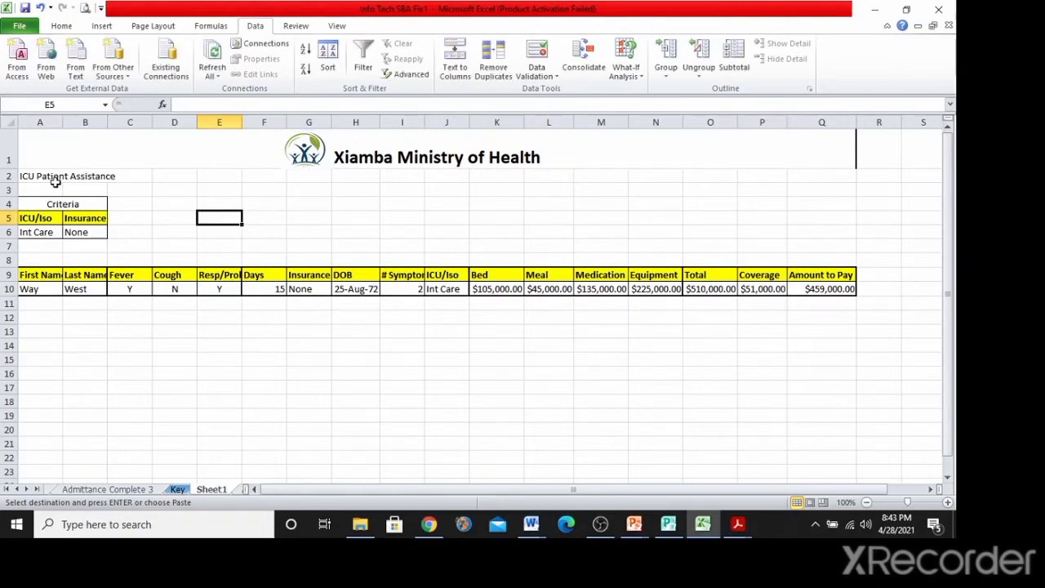
Check the main title's font size and set the ICU Patient Assistance title in A2 to size 18.
left_click(50, 174)
left_click(61, 25)
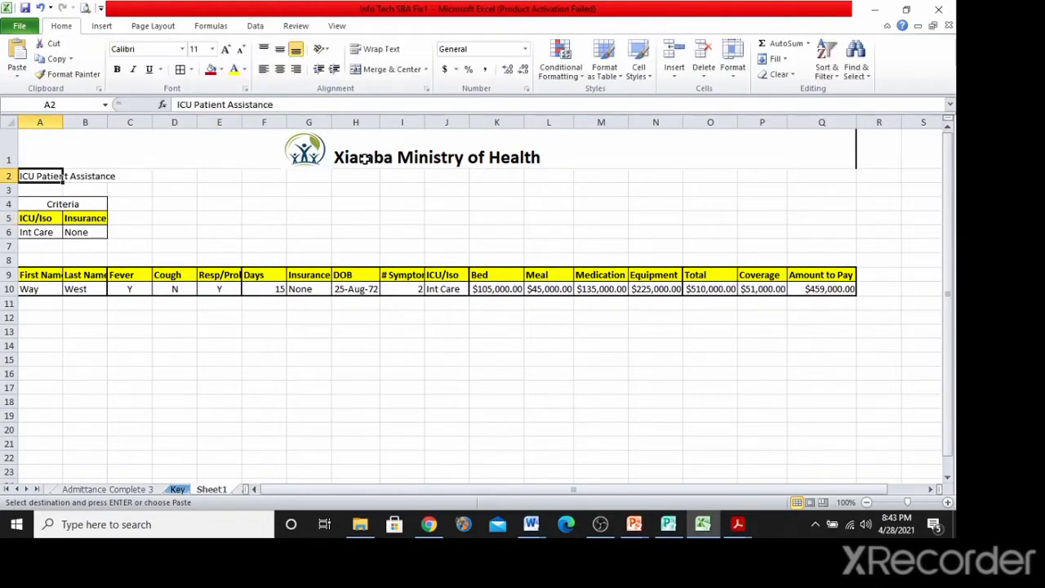
left_click(363, 158)
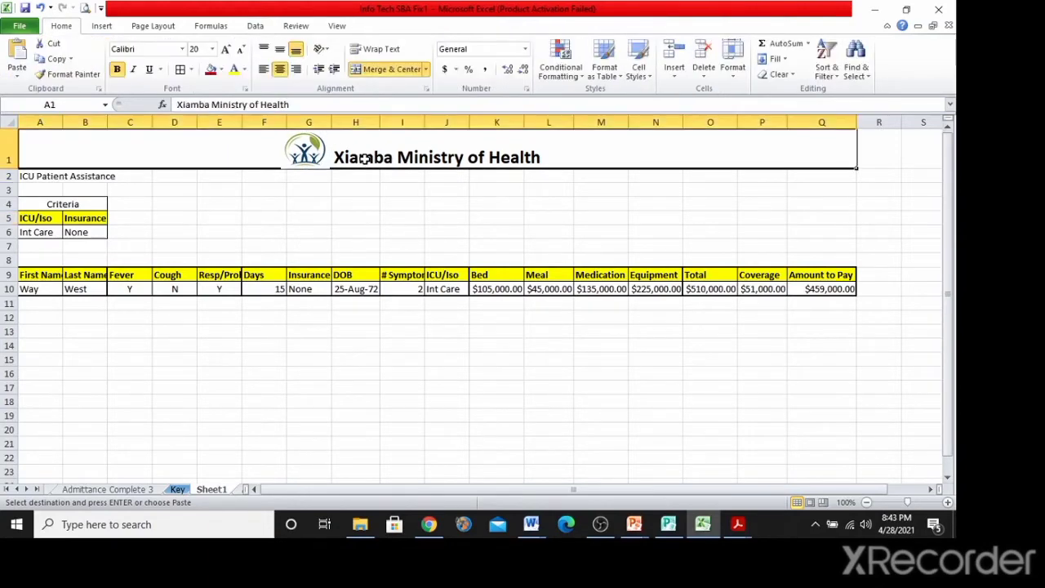
left_click(47, 176)
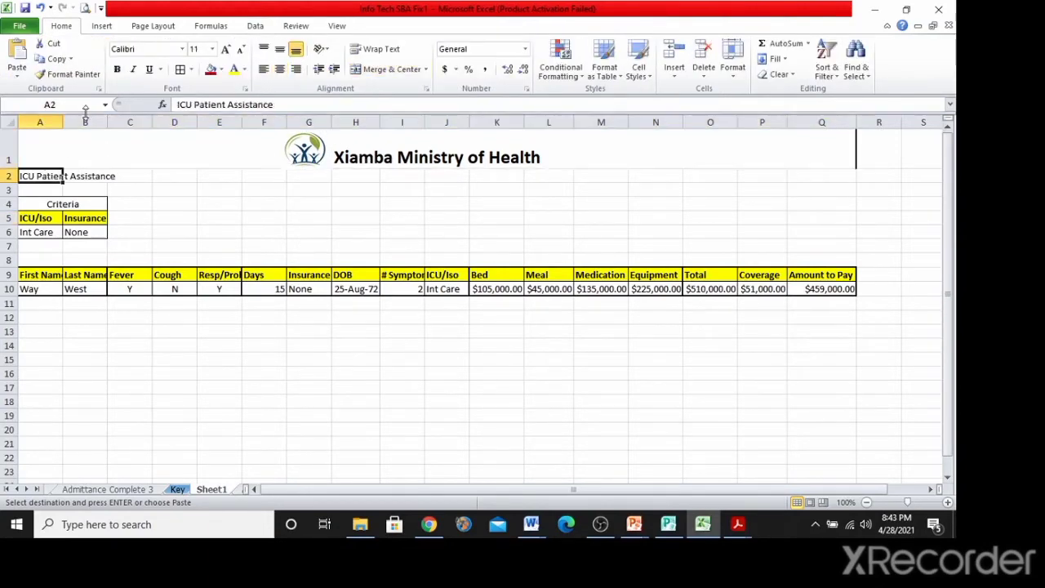
left_click(196, 50)
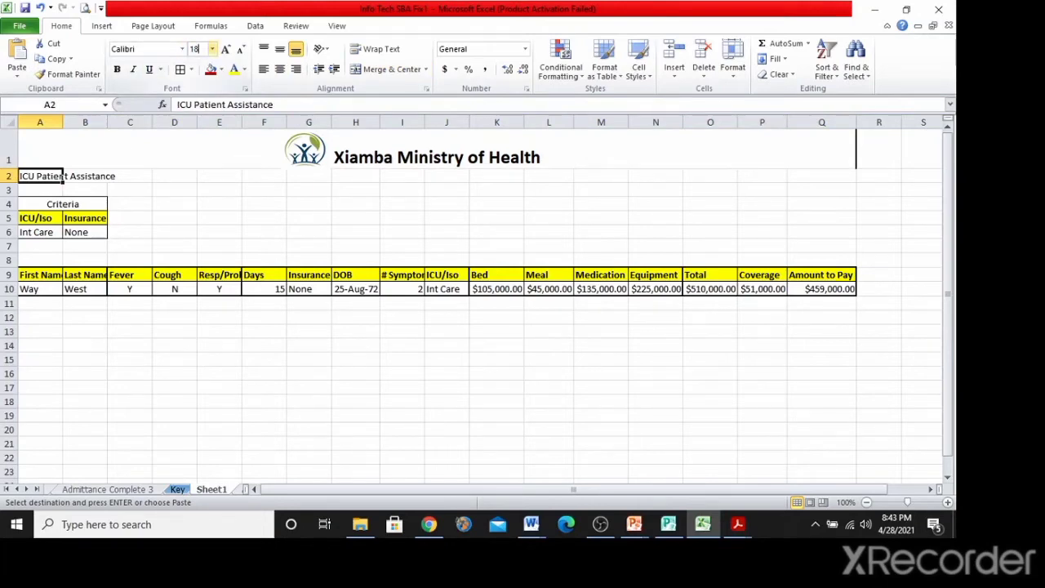
key("Return")
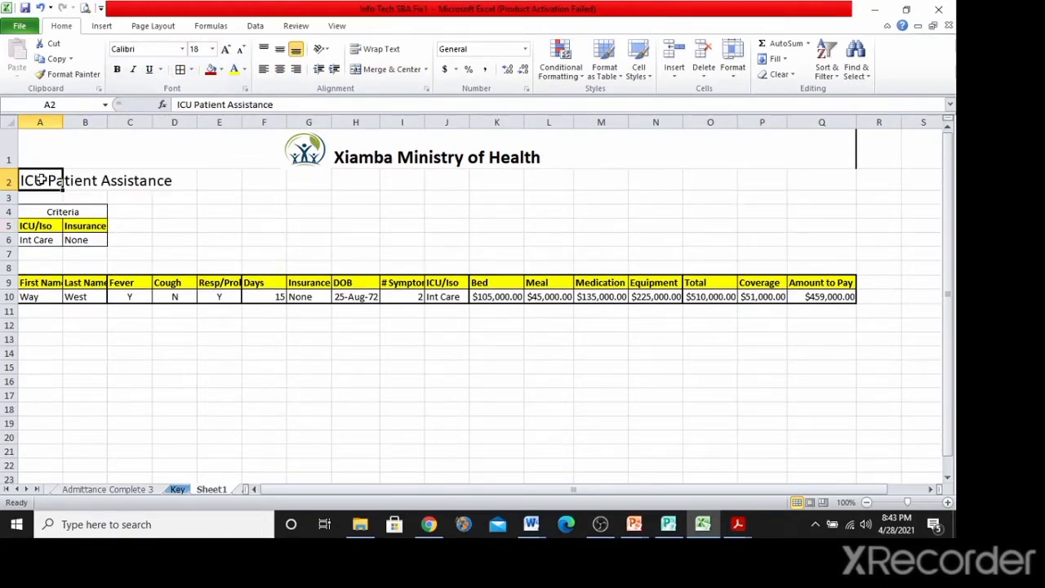
Merge and center the ICU Patient Assistance title across A2:Q2.
left_click_drag(40, 180, 808, 164)
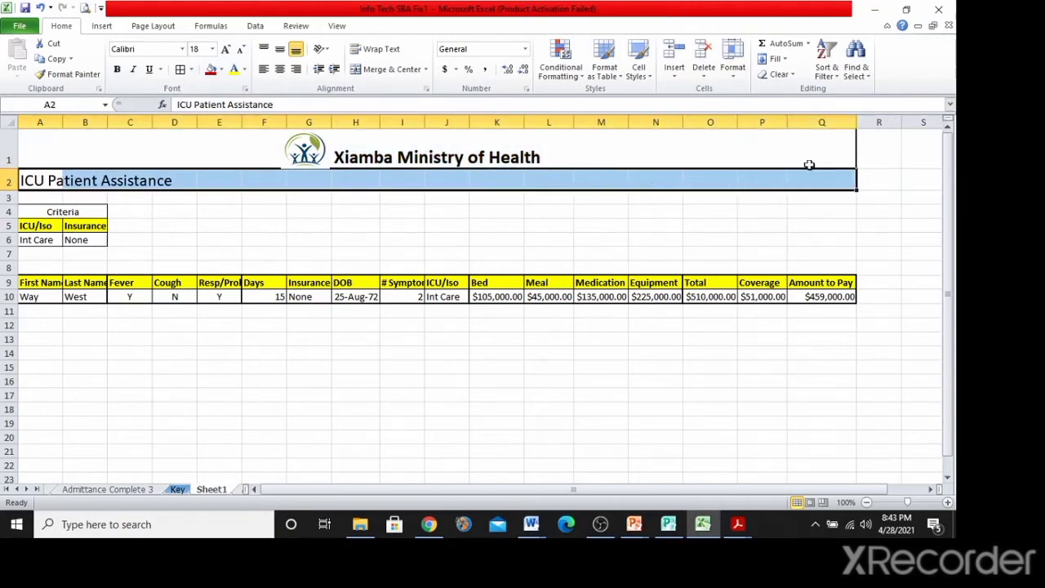
left_click(374, 69)
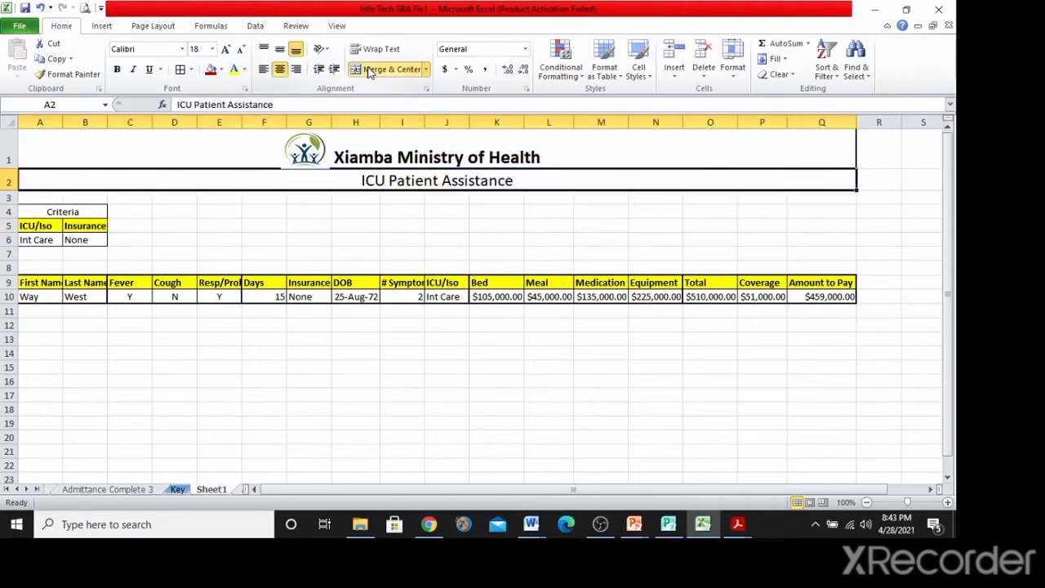
left_click(388, 377)
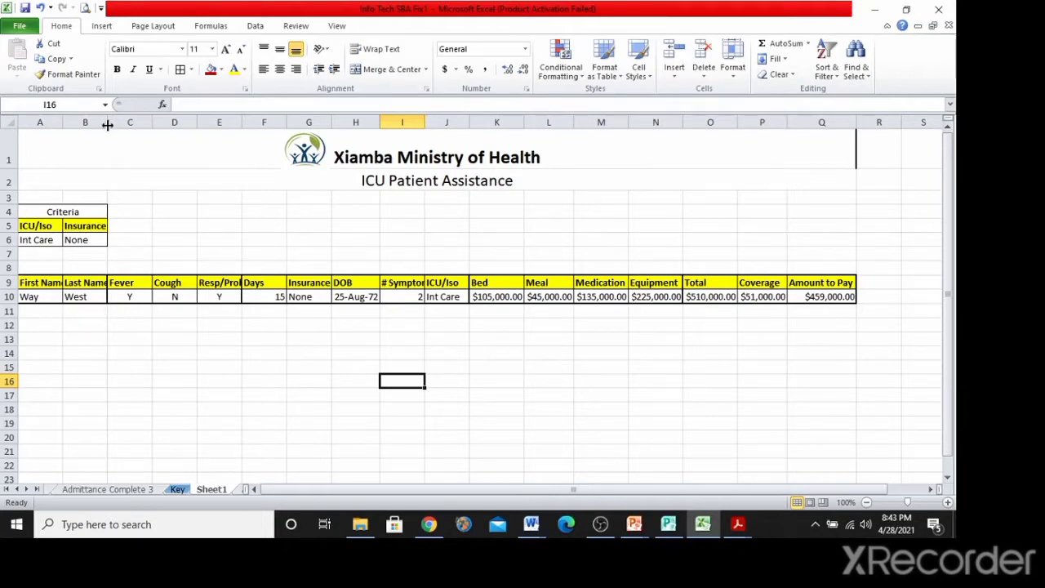
Widen column B slightly so its Last Name heading fits, and make the Criteria heading in A4 bold.
left_click_drag(107, 125, 112, 127)
left_click(205, 392)
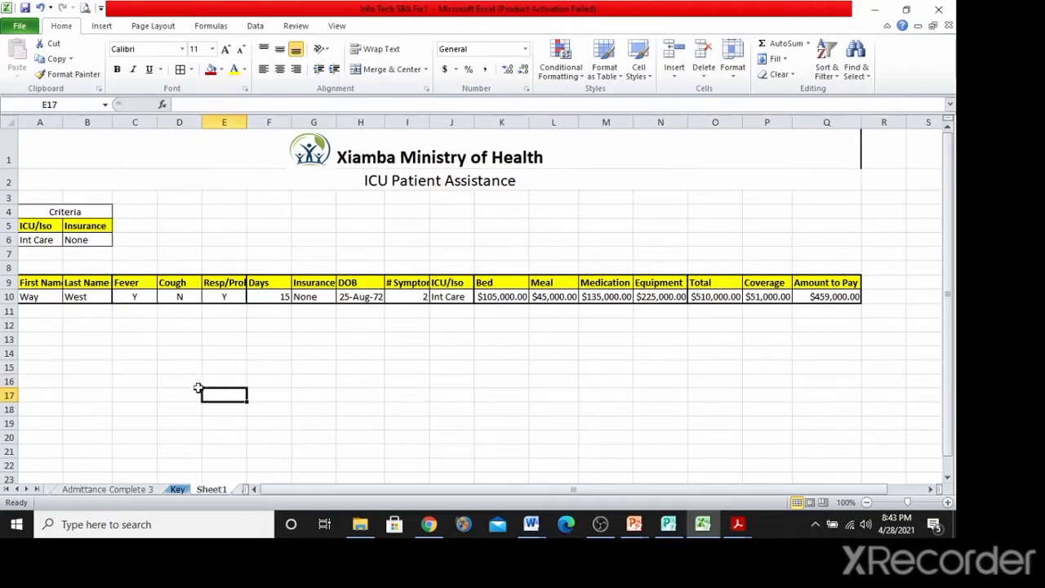
left_click(67, 209)
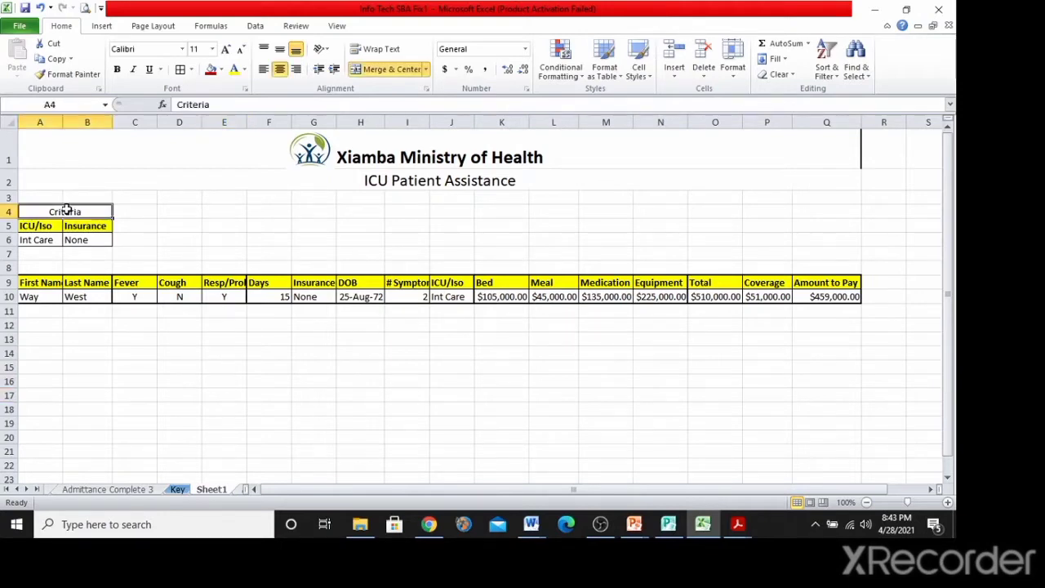
key("ctrl+b")
left_click(73, 378)
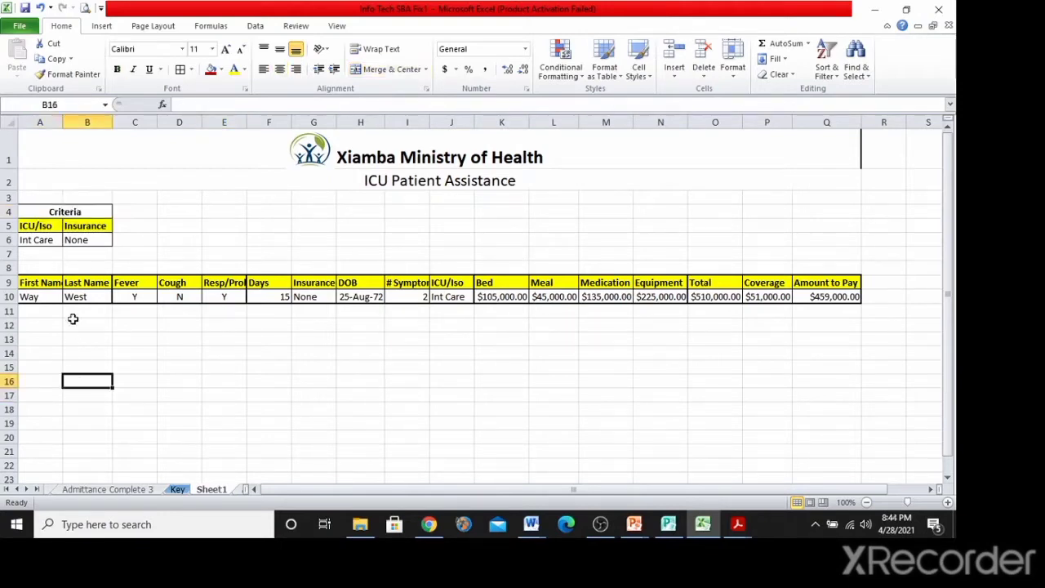
Compare the criteria block and extracted patient row with the matching record in row 25 of the Admittance Complete 3 sheet.
left_click_drag(47, 211, 75, 244)
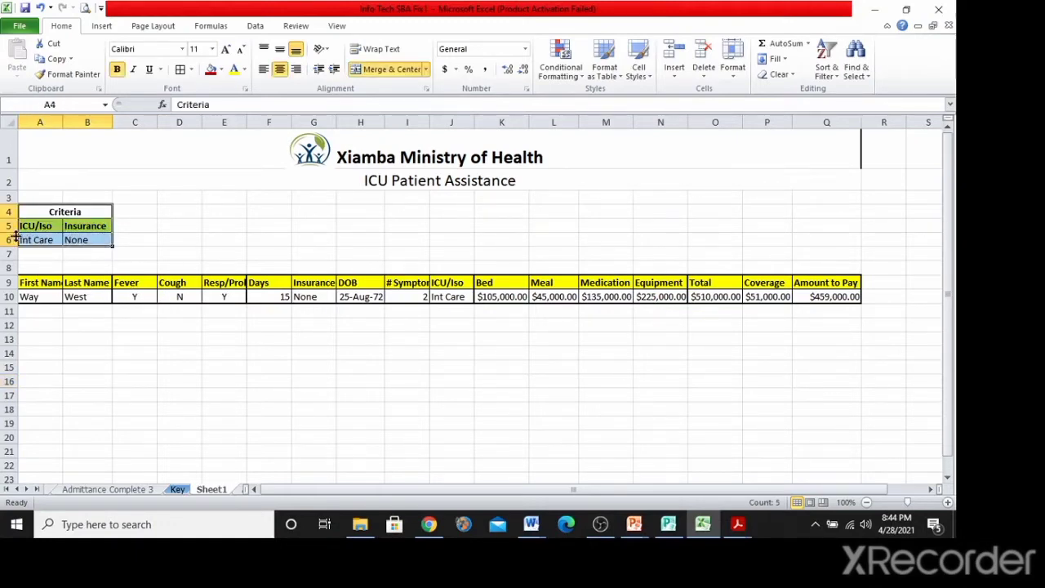
left_click_drag(31, 212, 107, 242)
left_click(141, 234)
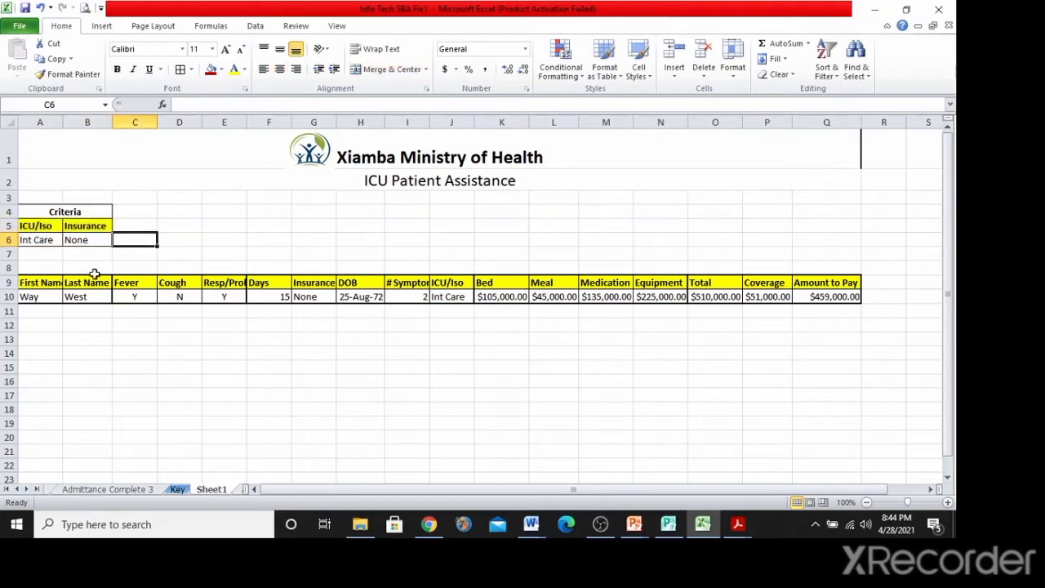
left_click(6, 282)
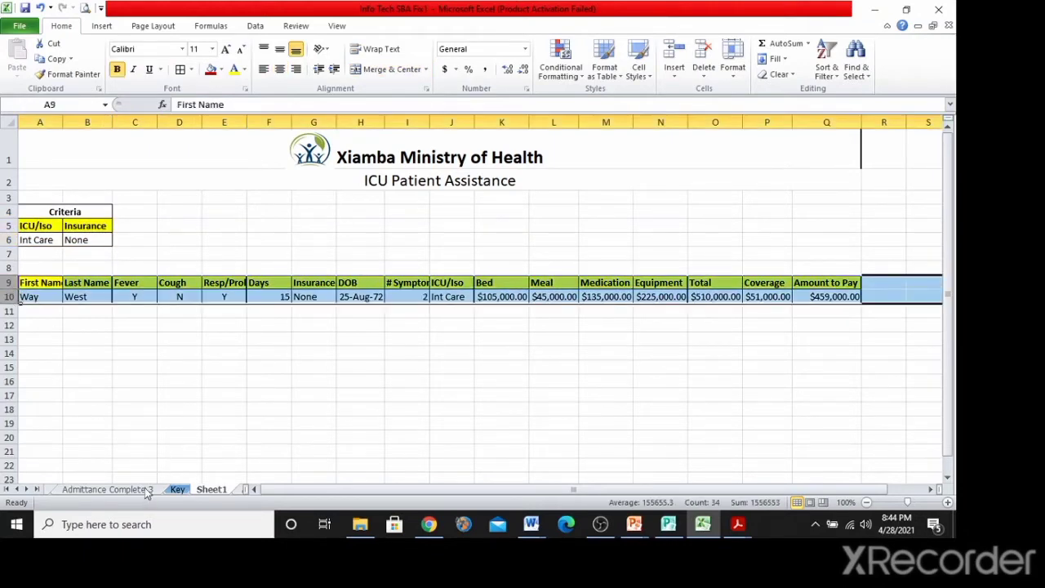
left_click(116, 489)
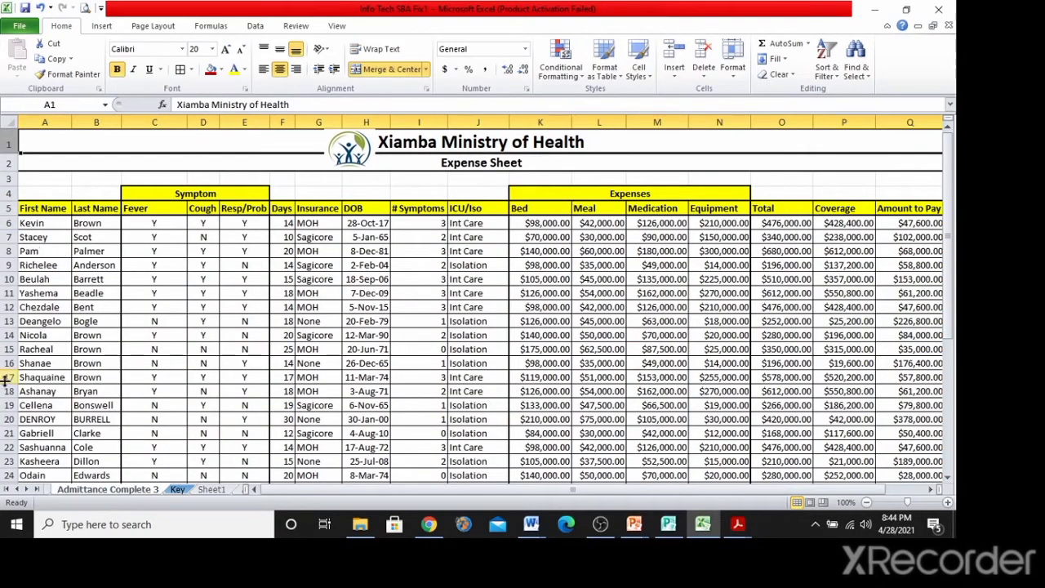
scroll(7, 384, "down", 3)
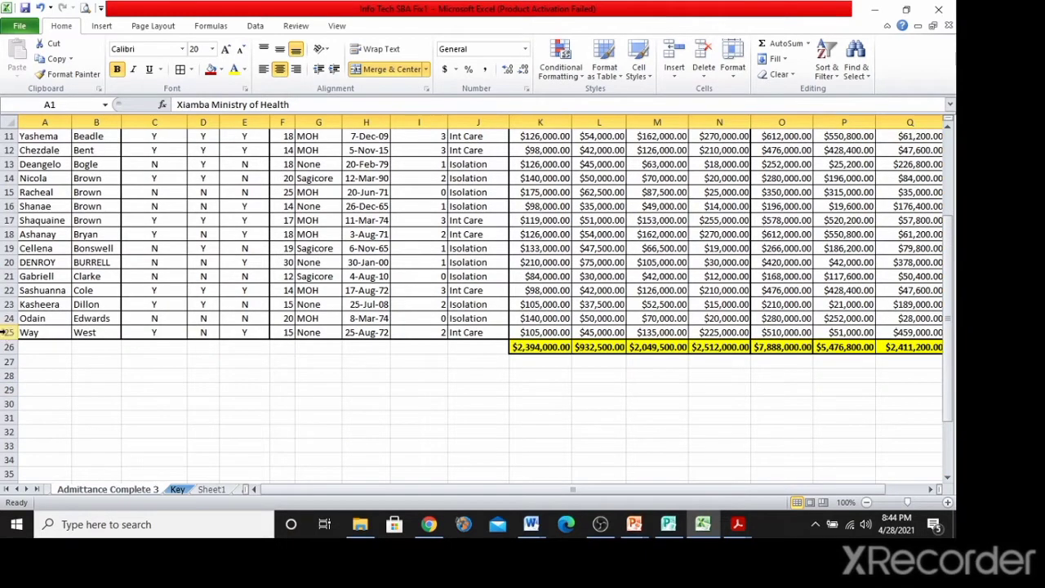
right_click(7, 332)
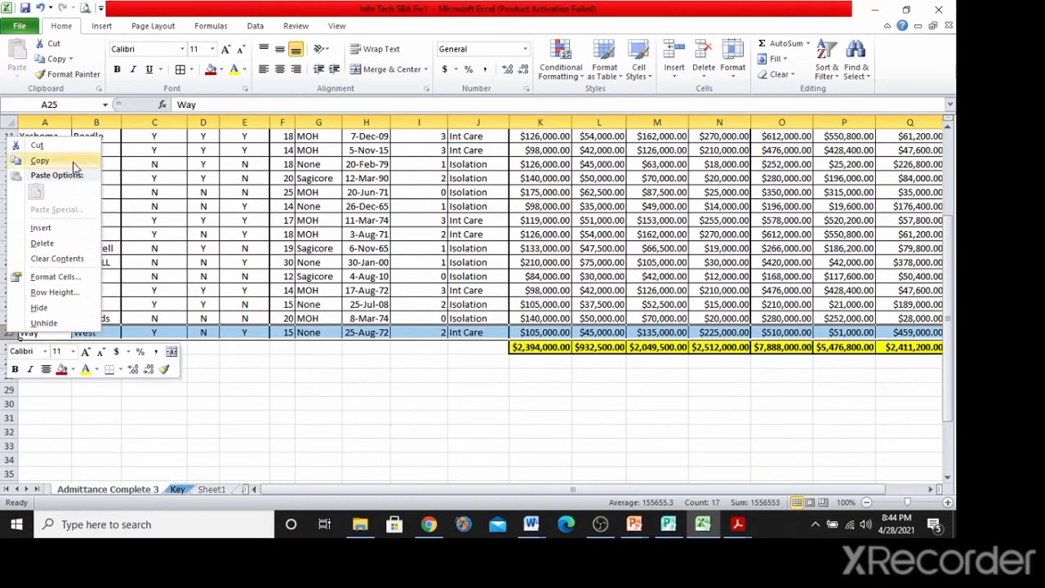
key("Escape")
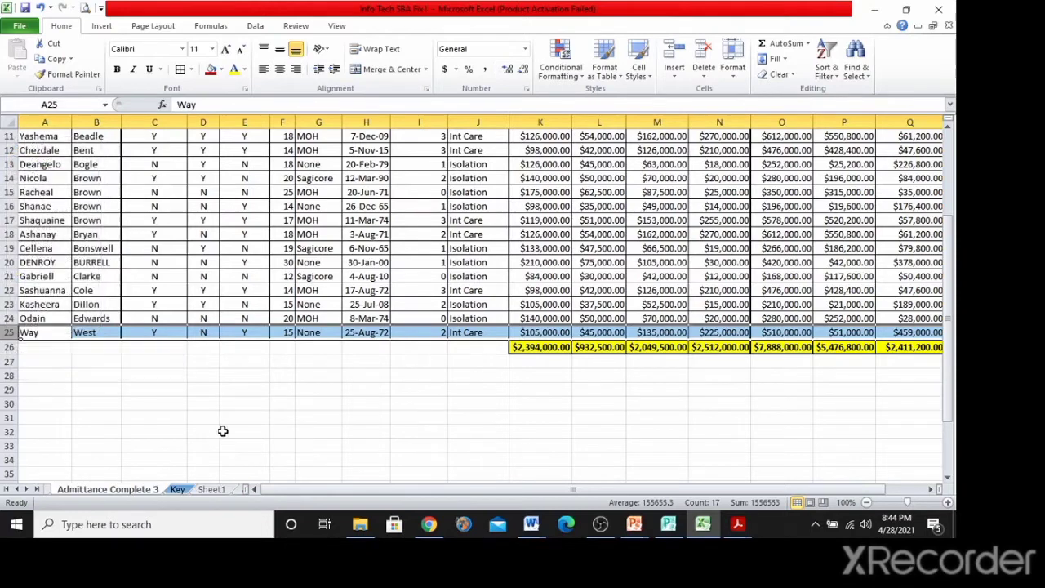
left_click(210, 490)
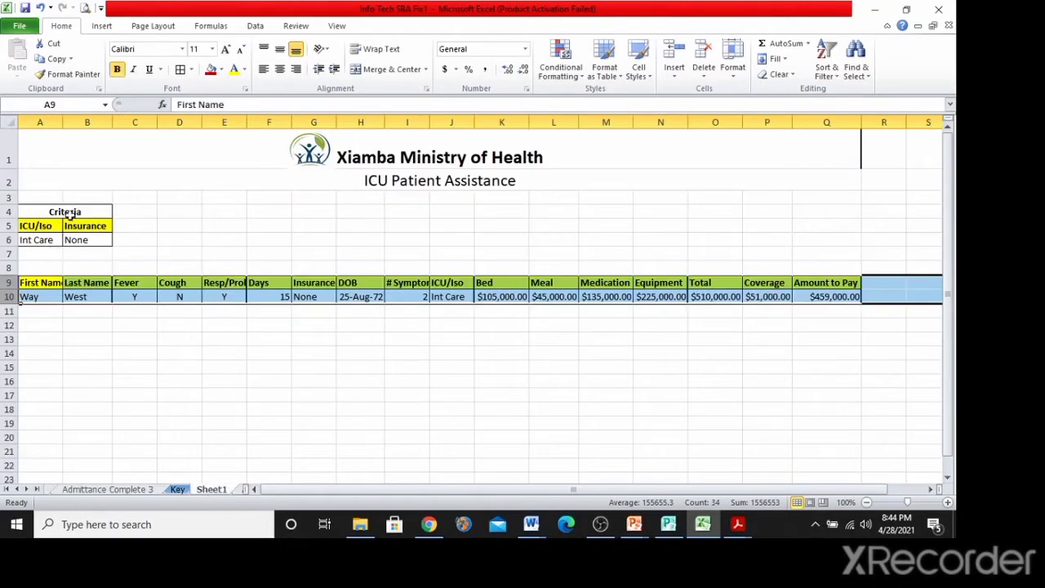
left_click(316, 232)
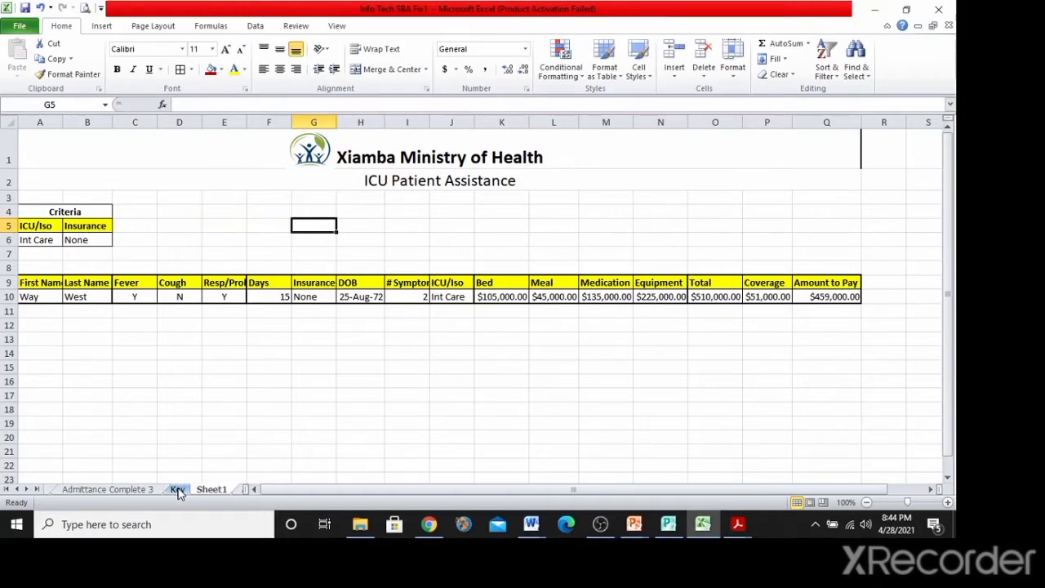
Switch to the assignment document in Word and read question 5 about the Summary spreadsheet and its headings.
key("alt+Tab")
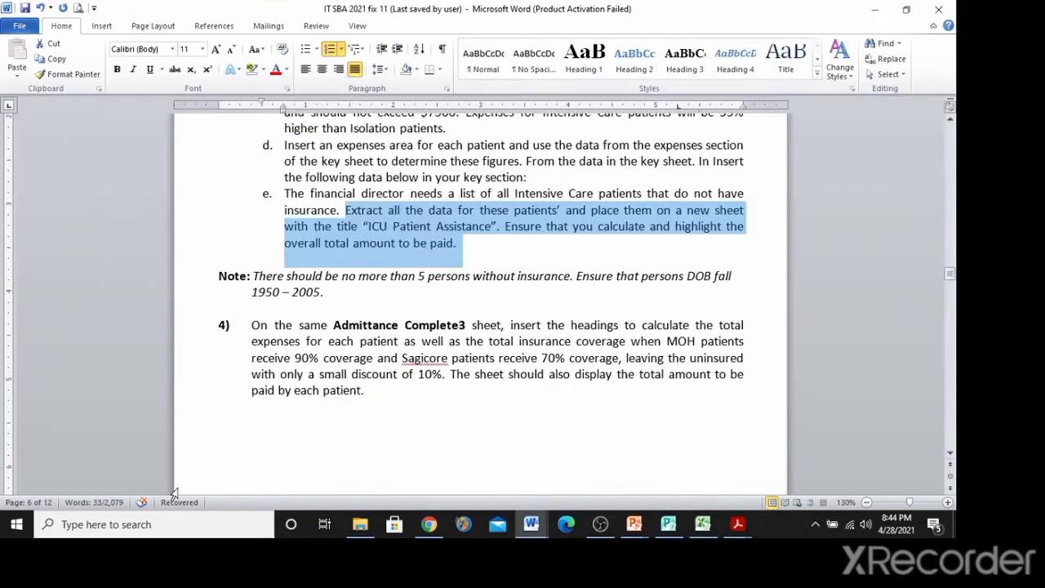
scroll(327, 452, "down", 3)
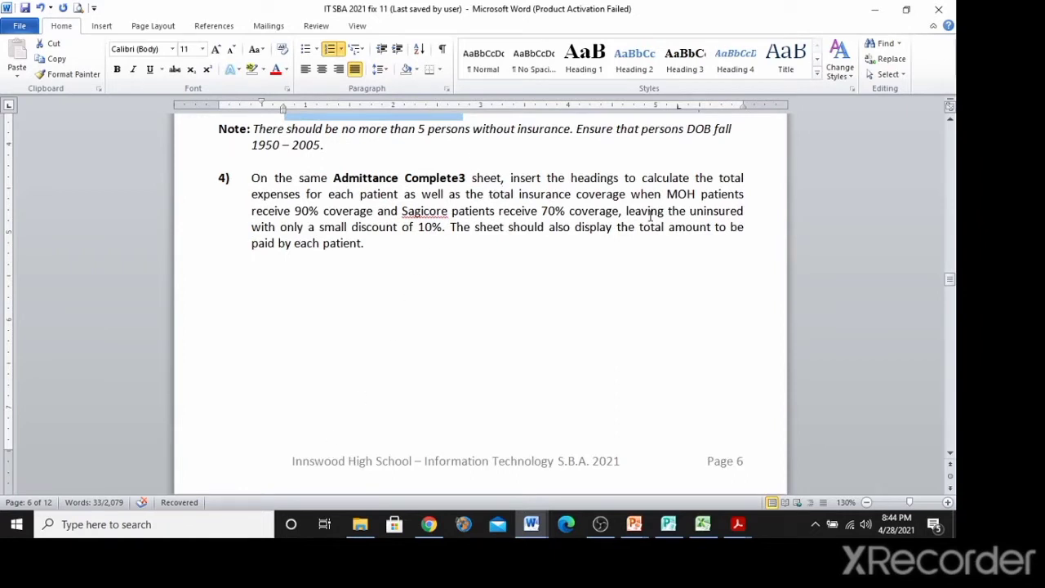
scroll(651, 214, "down", 3)
scroll(648, 218, "down", 3)
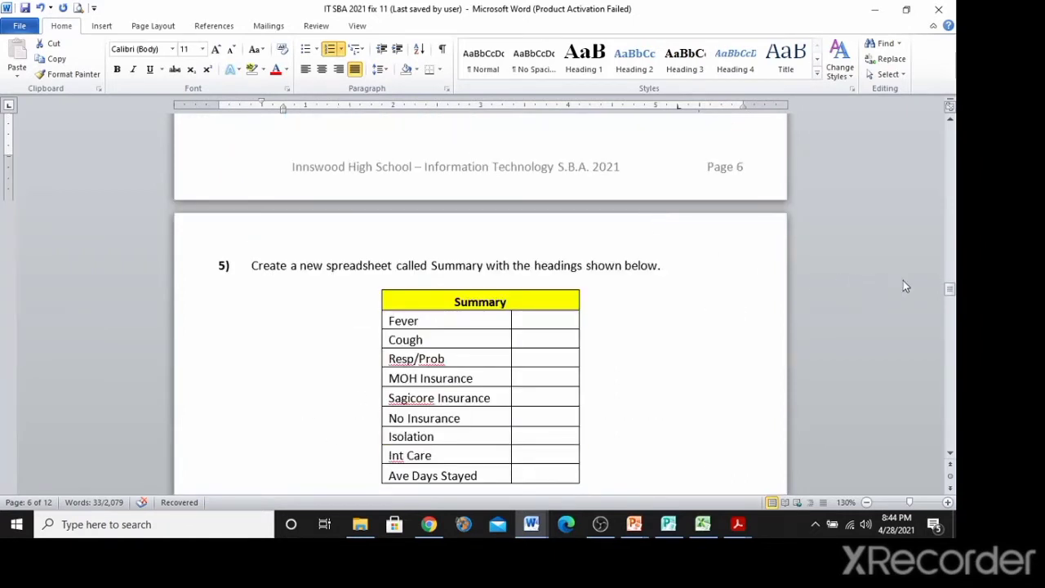
left_click_drag(951, 289, 951, 296)
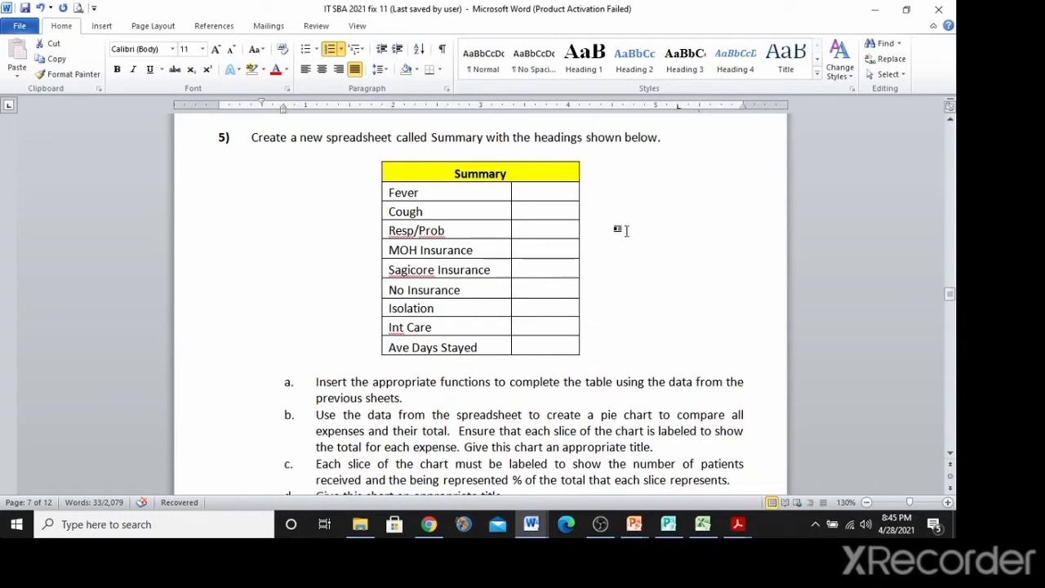
left_click(626, 183)
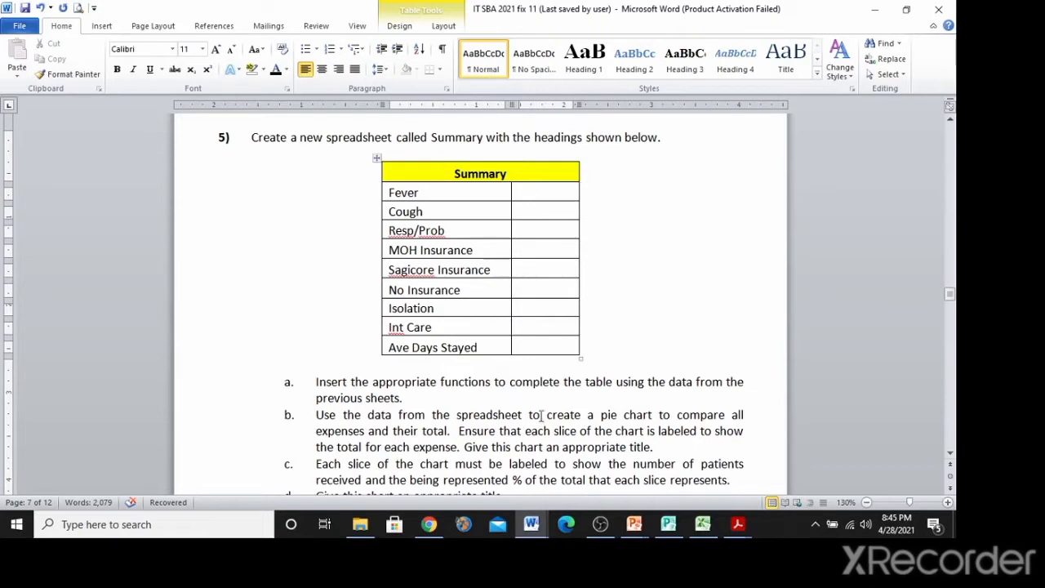
Switch back to the Excel workbook and examine the Summary table in E6:F15 on the Key sheet.
left_click(704, 524)
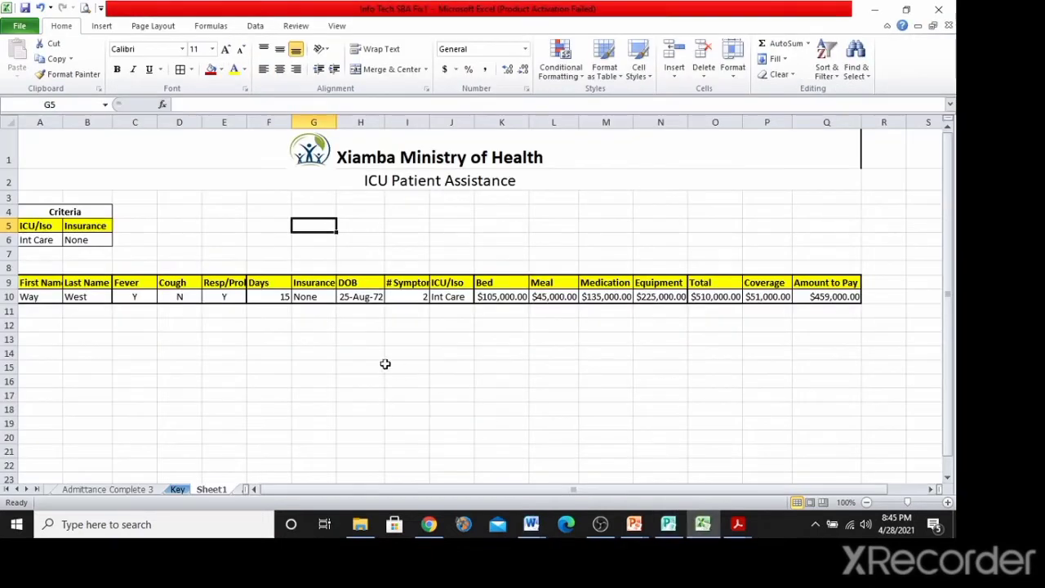
left_click(178, 490)
left_click(340, 216)
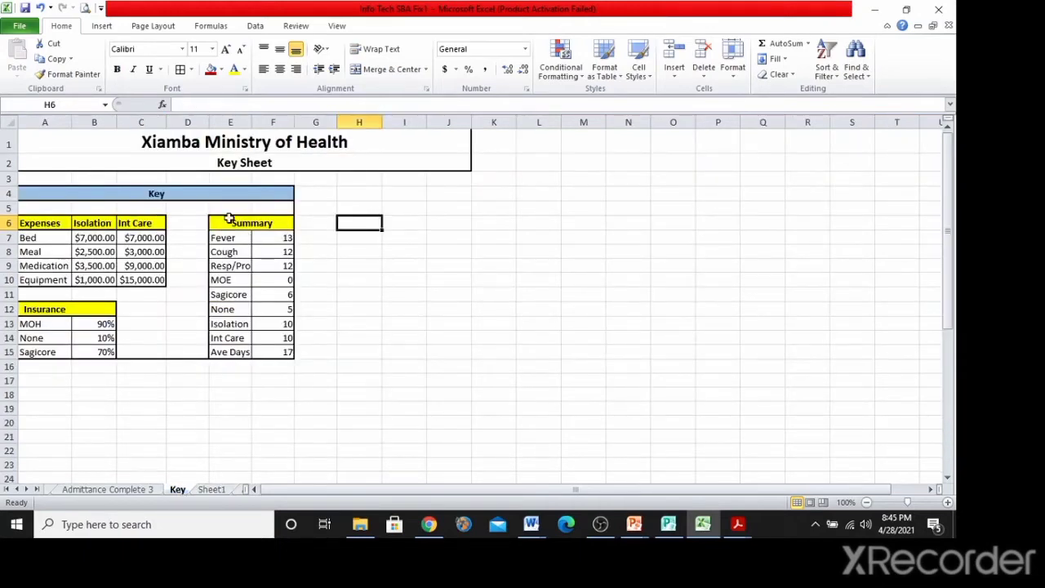
left_click_drag(230, 222, 265, 356)
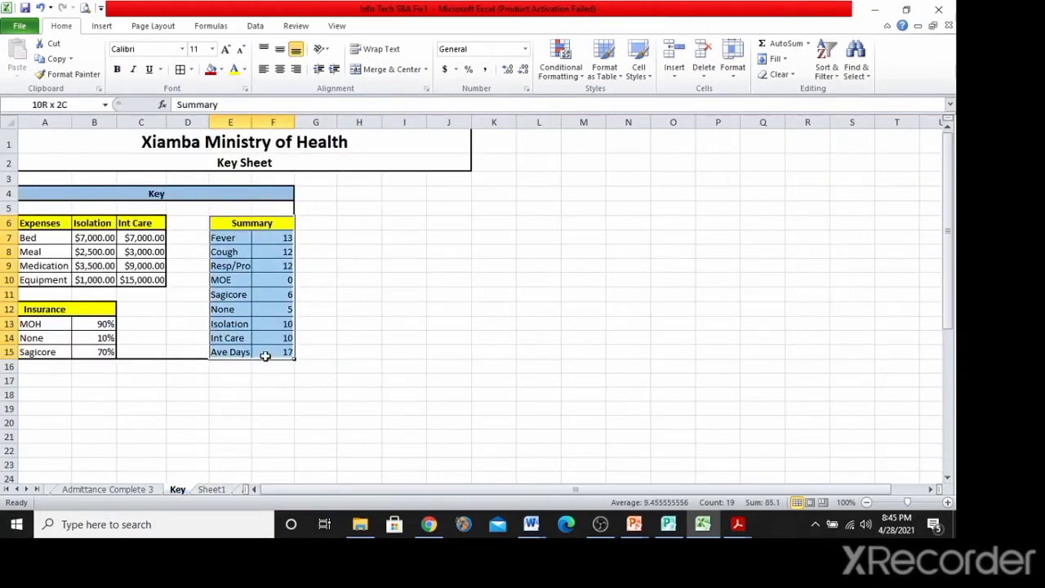
left_click(441, 263)
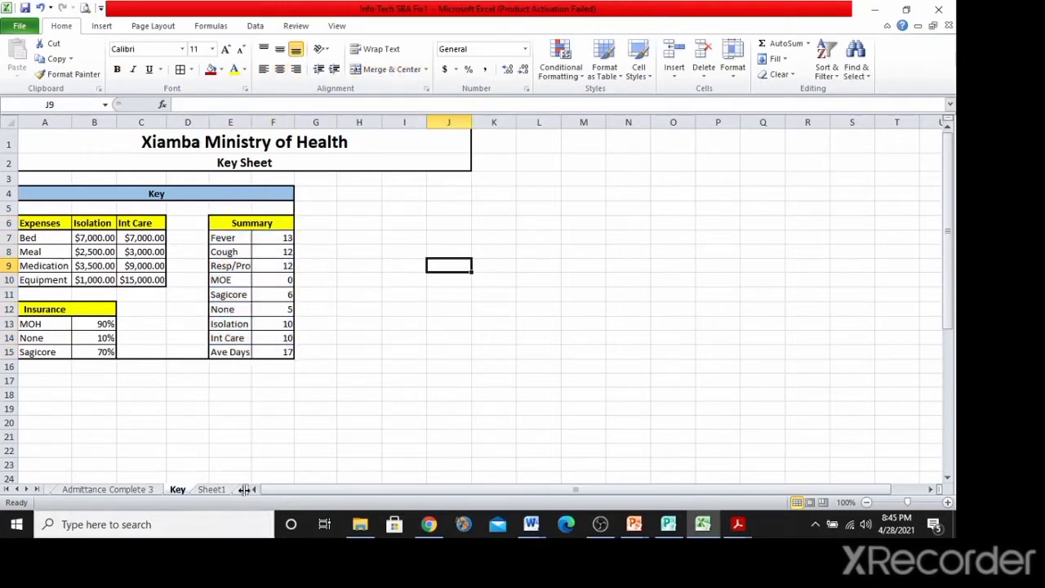
Insert a new worksheet and move it directly after Sheet1, ahead of Attendance 3.
left_click_drag(244, 489, 392, 491)
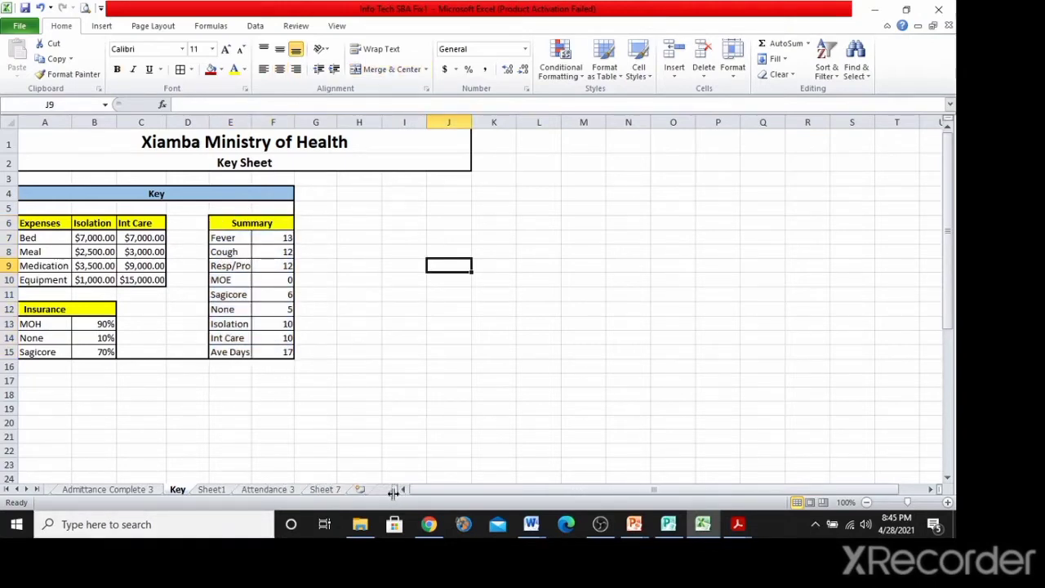
left_click(359, 490)
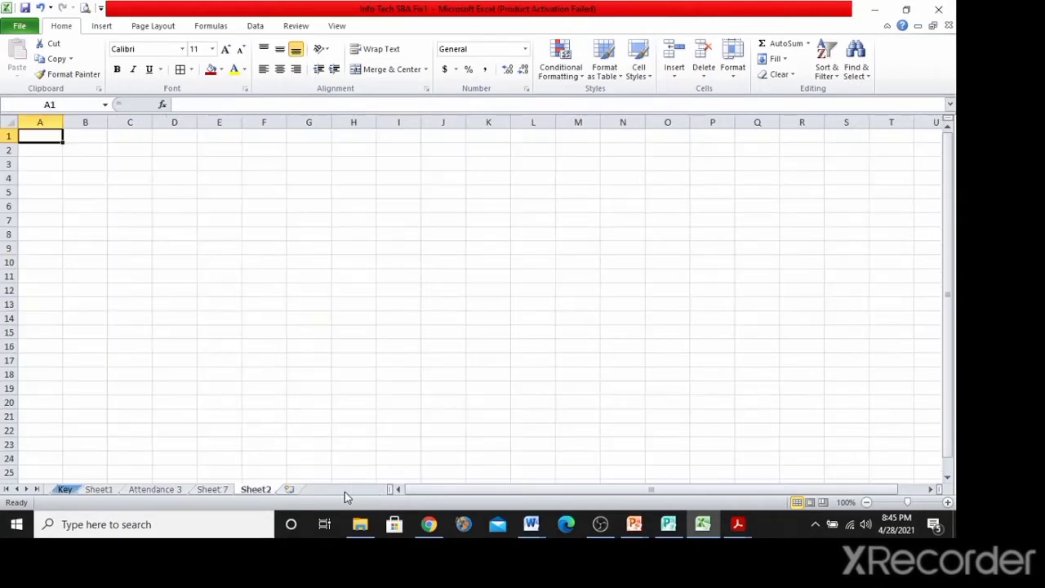
left_click_drag(261, 495, 140, 487)
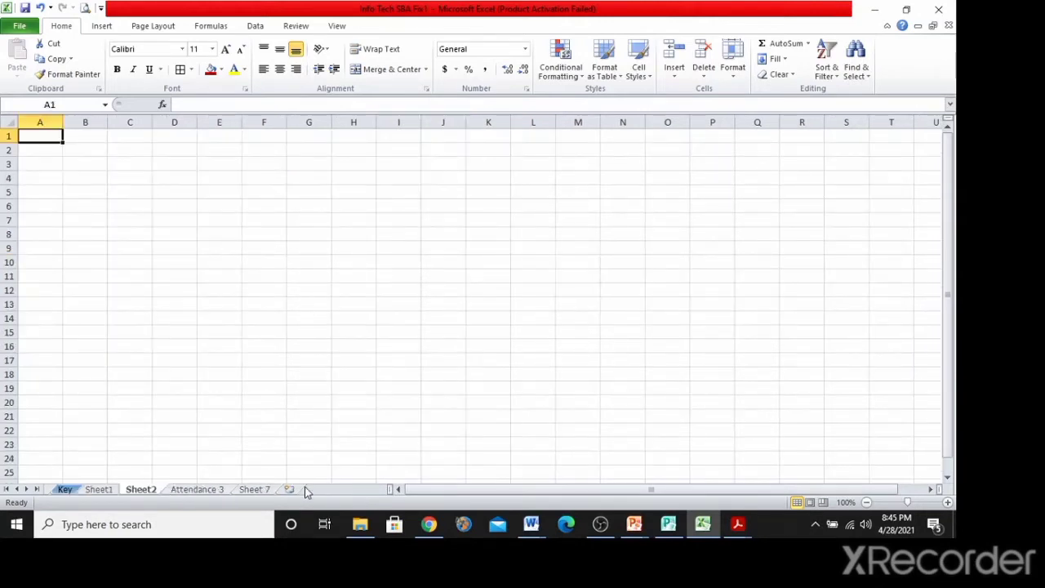
left_click_drag(393, 490, 180, 490)
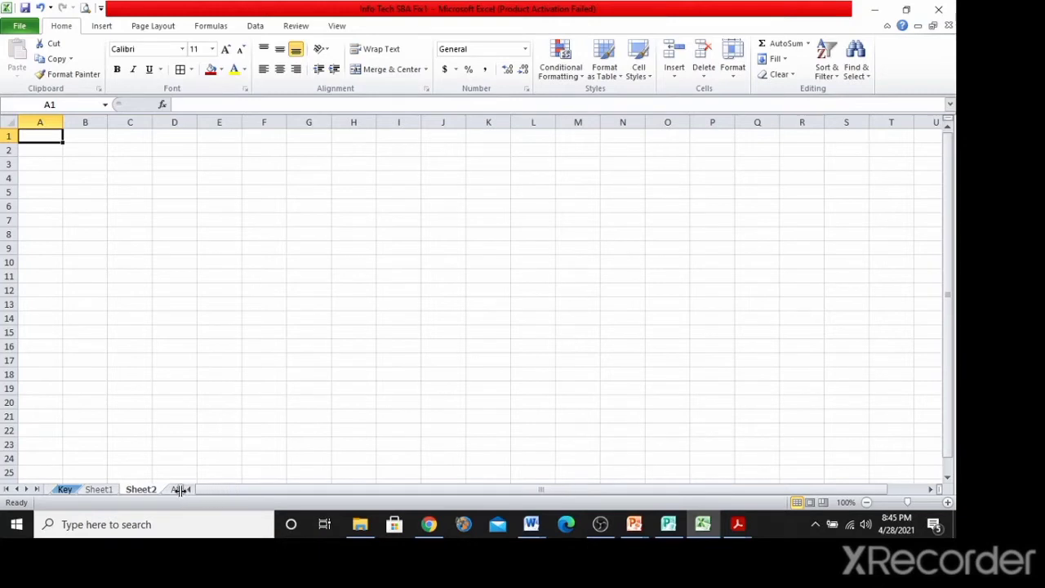
left_click(460, 490)
Rename Sheet1, which holds the ICU Patient Assistance data, as Extract Sheet.
left_click(104, 491)
right_click(103, 492)
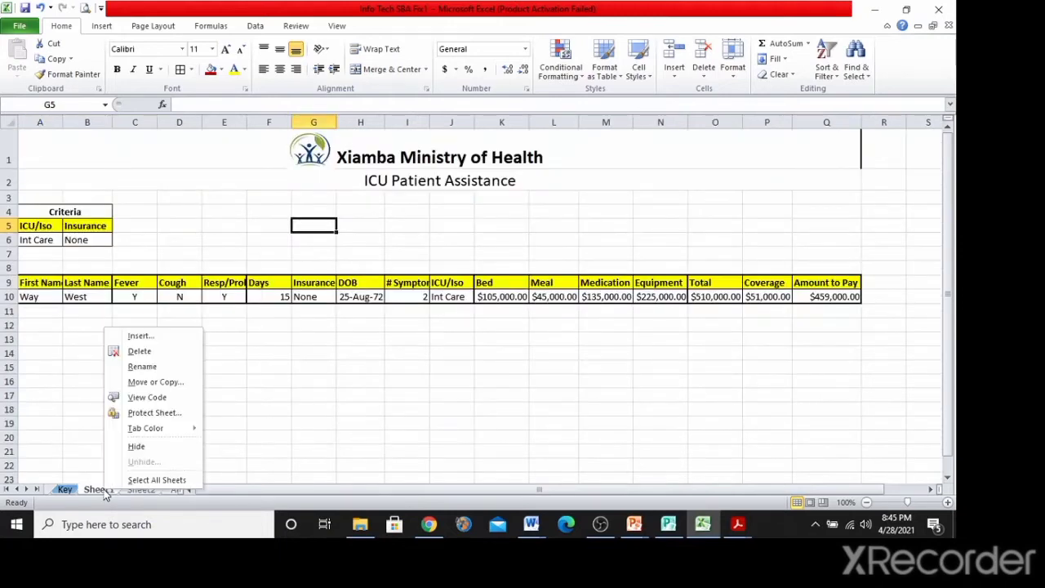
left_click(146, 367)
type("E")
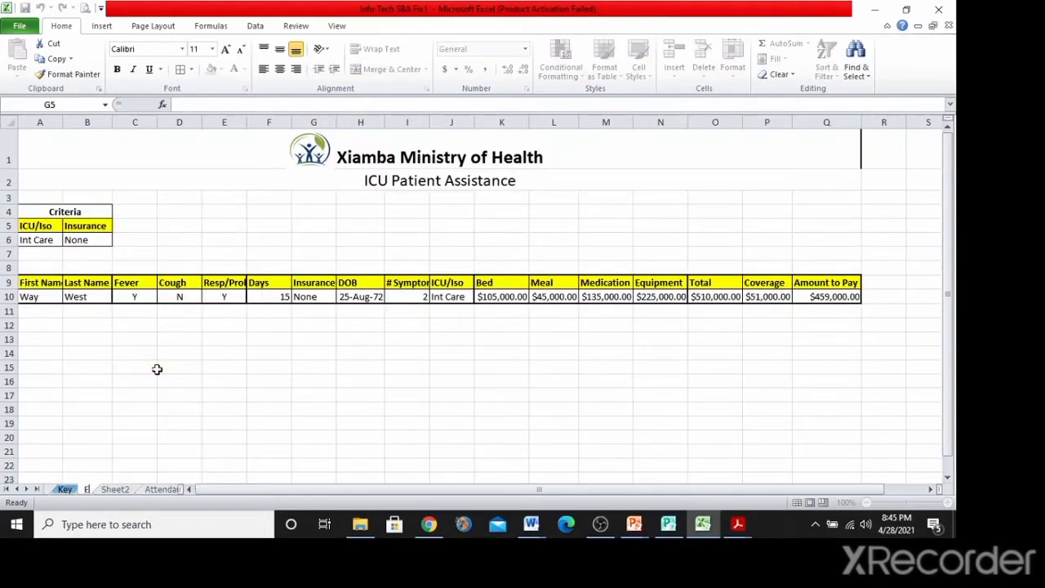
type("xtract Sheet")
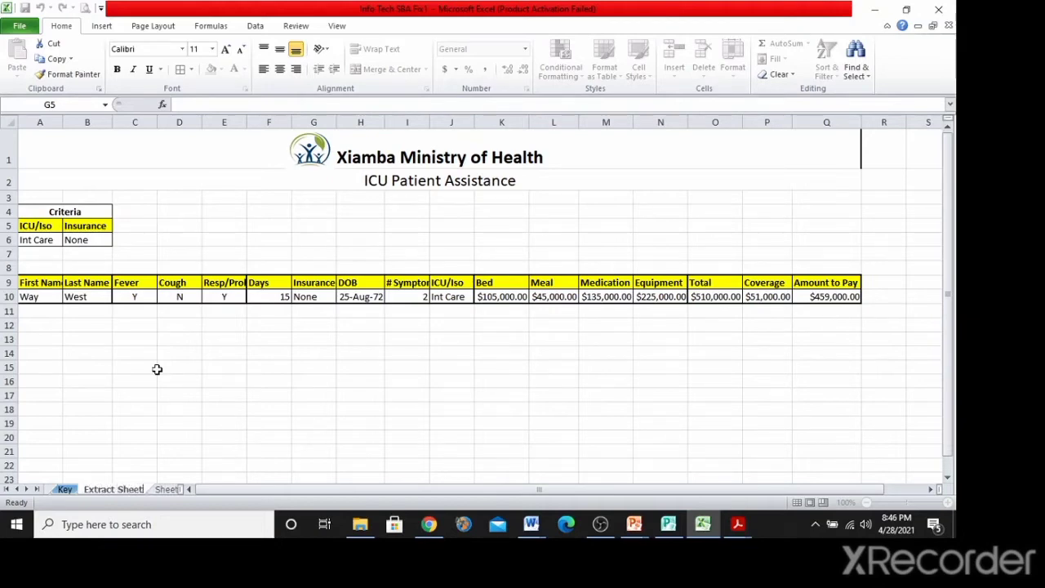
left_click(205, 406)
Rename the new blank worksheet after Extract Sheet as Summary Sheet.
left_click_drag(181, 487, 212, 487)
left_click(170, 489)
right_click(170, 489)
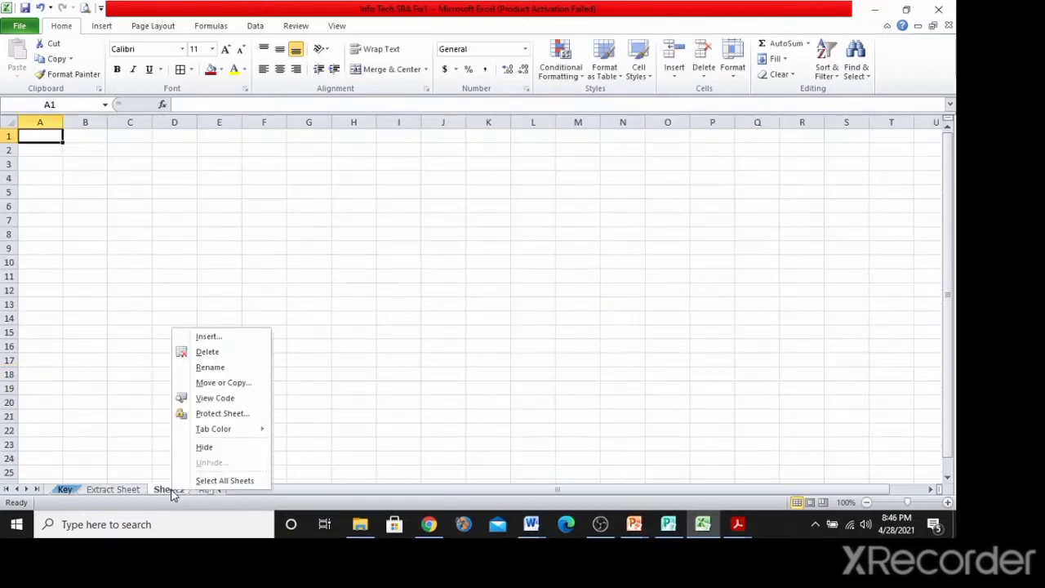
left_click(233, 371)
type("S")
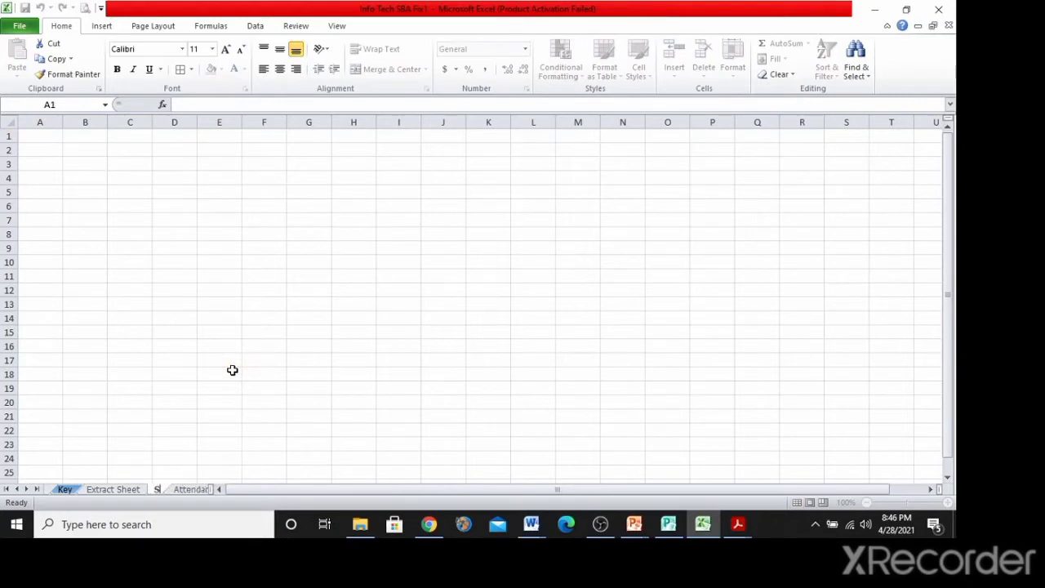
type("ummary Sheet")
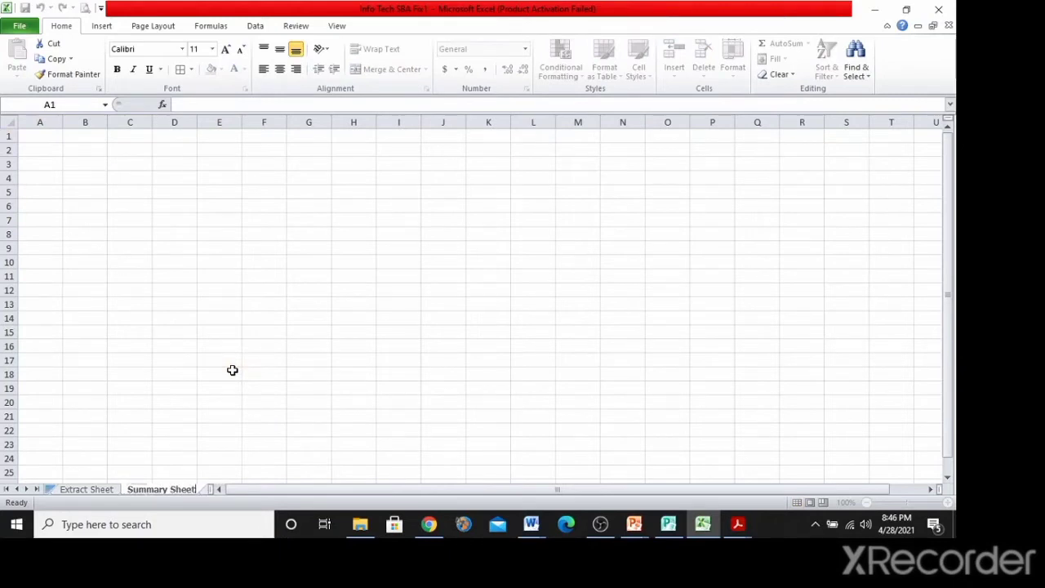
left_click(232, 370)
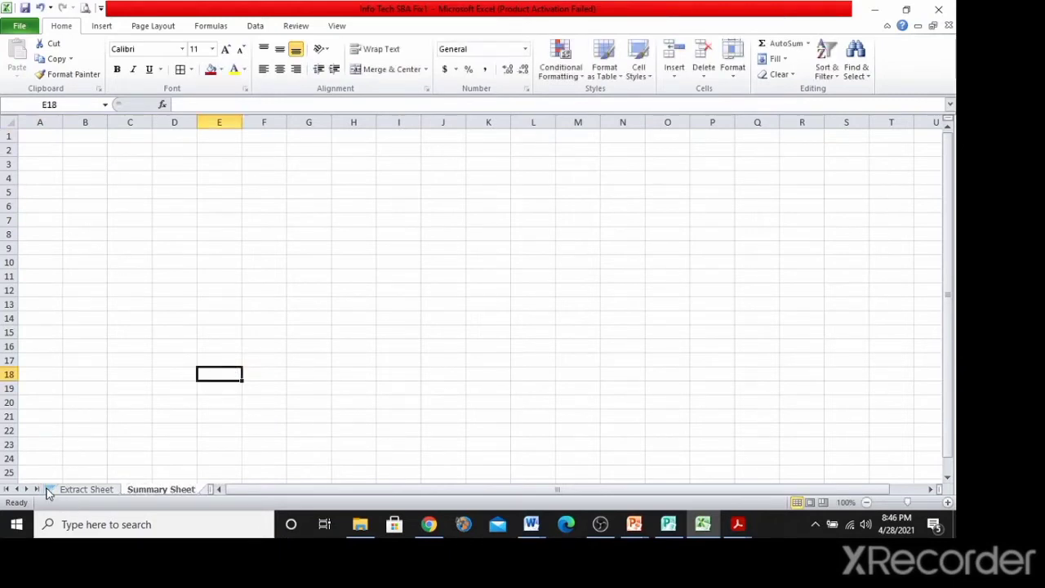
Copy the Summary table in E6:F15 of the Key sheet into Summary Sheet, starting at cell A4.
left_click_drag(208, 488, 285, 488)
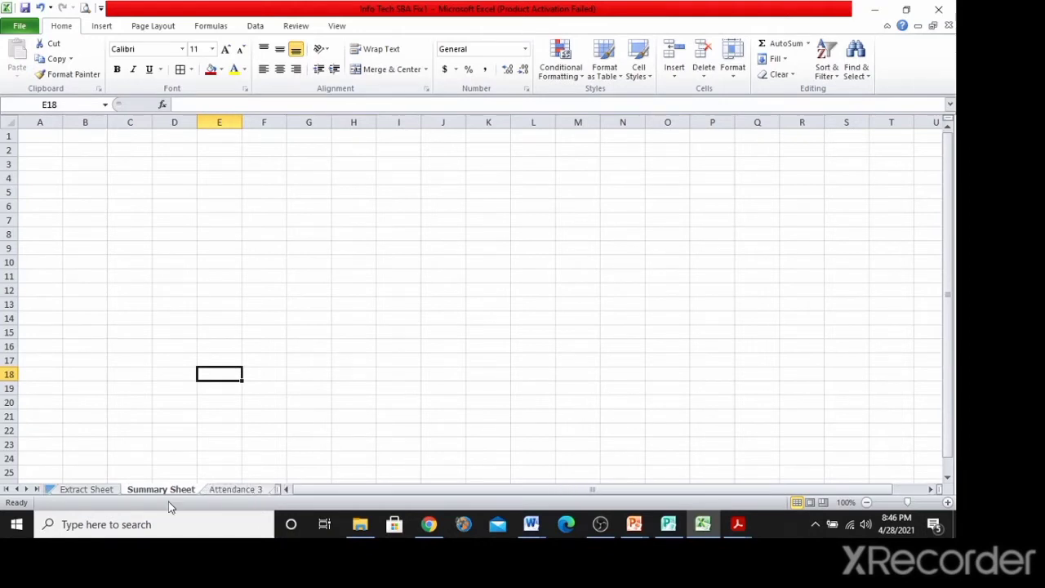
left_click(8, 488)
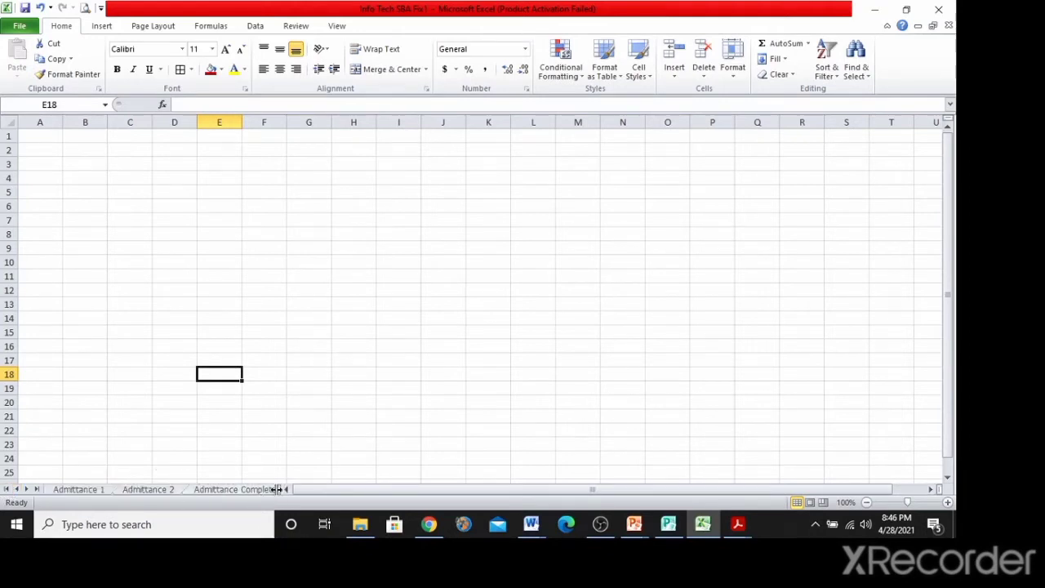
left_click_drag(278, 489, 441, 490)
left_click(370, 428)
left_click(312, 493)
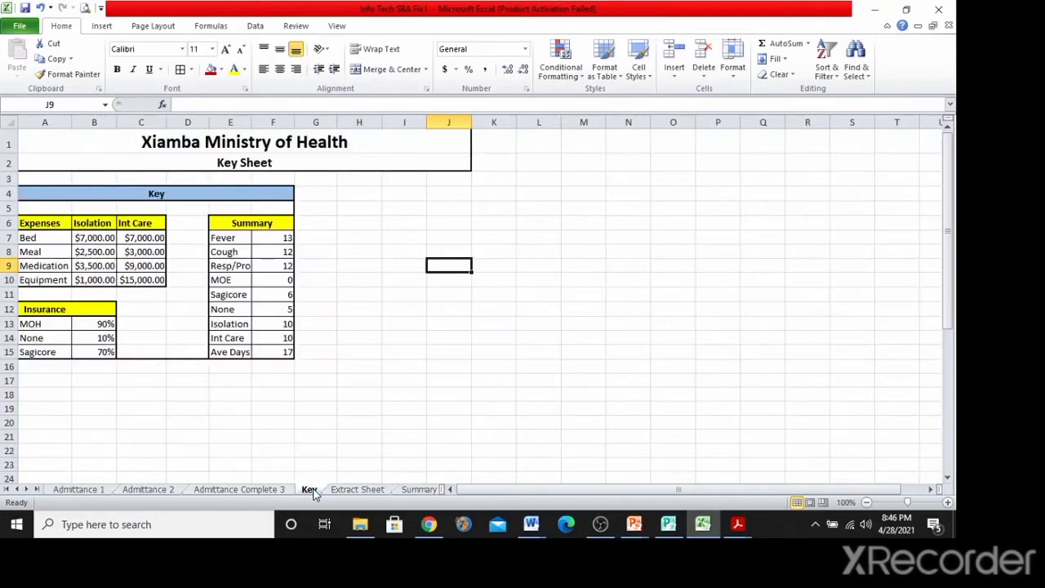
left_click_drag(223, 225, 269, 352)
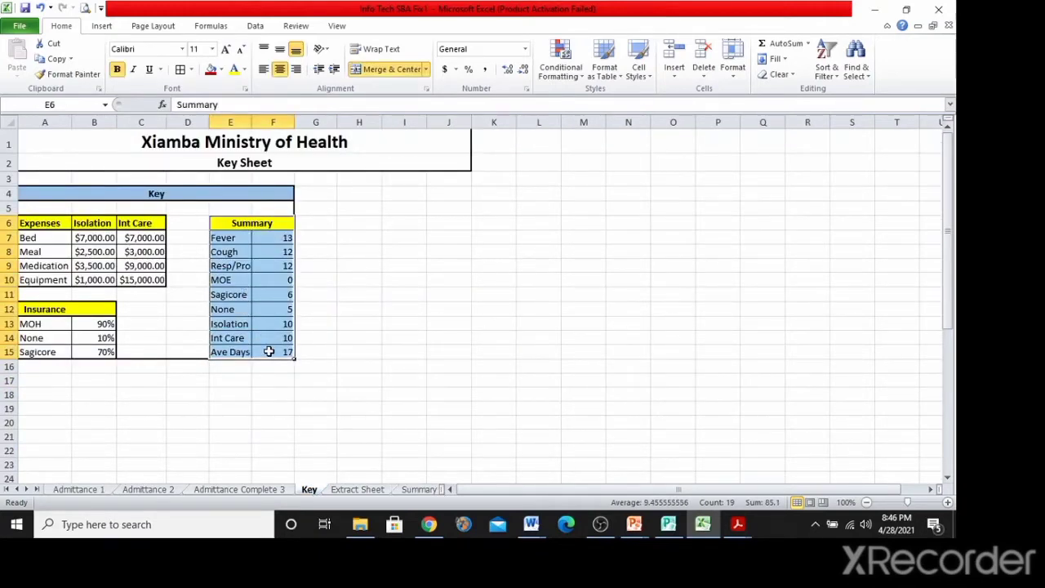
key("ctrl+c")
left_click(418, 490)
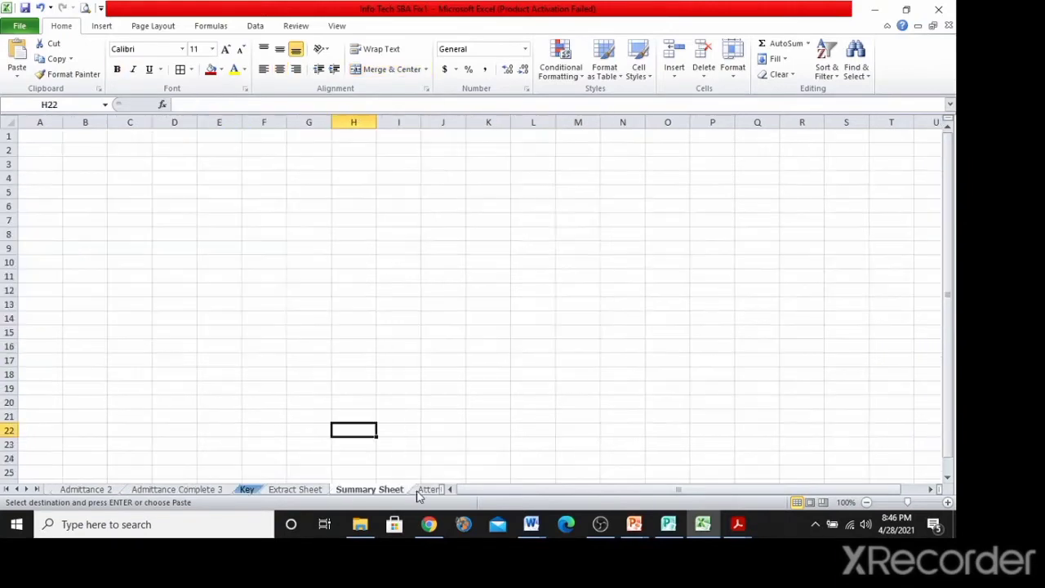
left_click(41, 180)
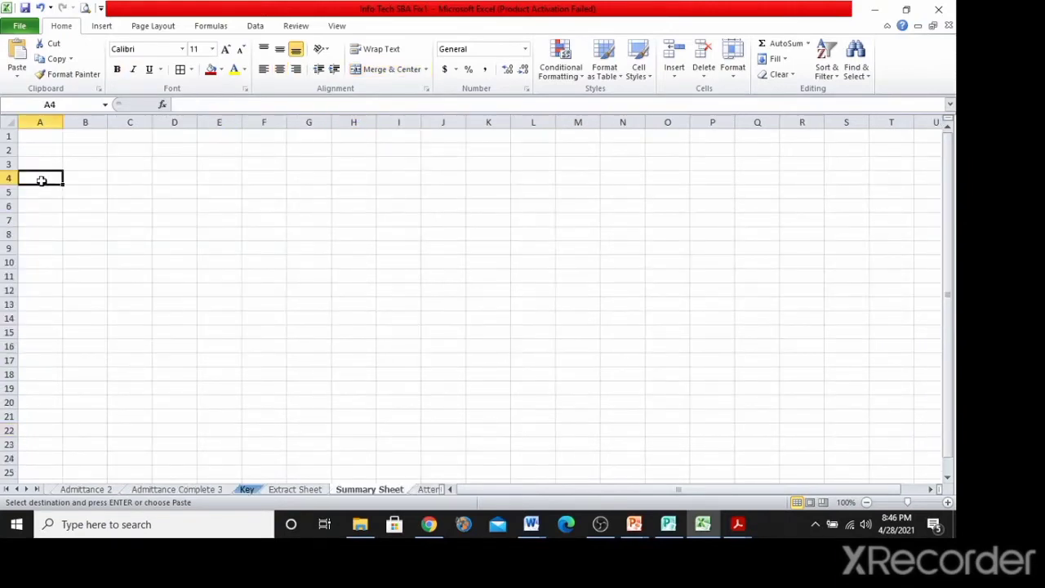
key("ctrl+v")
left_click(148, 245)
Clear the pasted formulas in B5:B13 of the Summary table and widen column A well beyond its labels.
left_click_drag(90, 194, 88, 305)
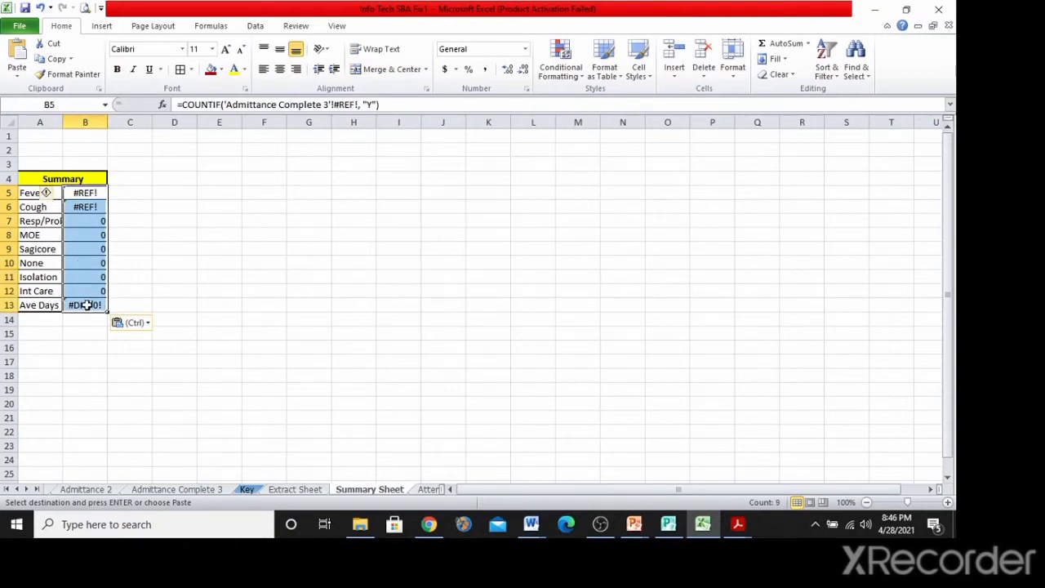
key("Delete")
left_click(193, 250)
double_click(63, 122)
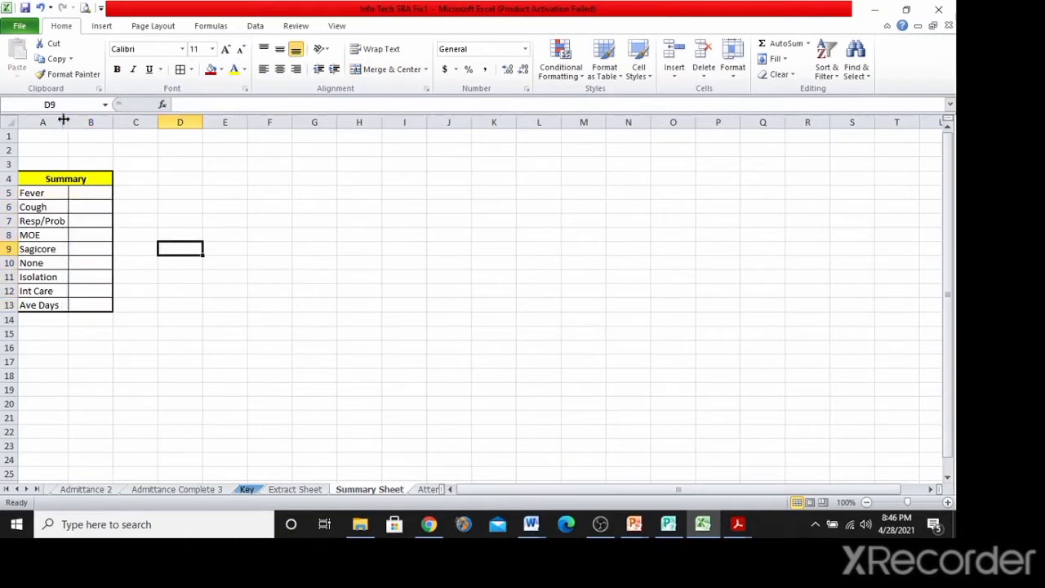
left_click_drag(62, 120, 117, 120)
left_click(241, 218)
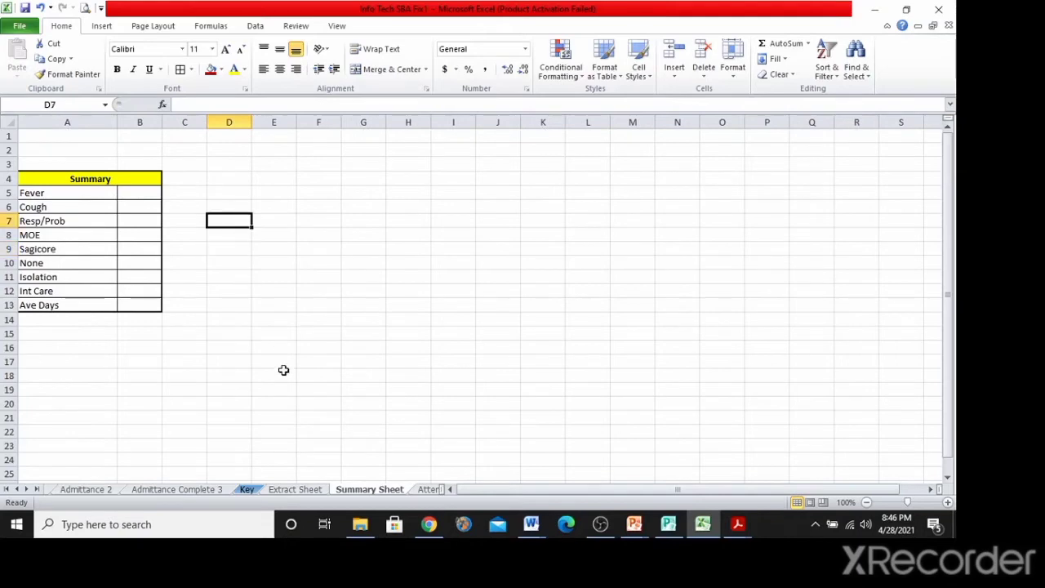
Copy heading rows 1 and 2 with the logo from Admittance Complete 3 to the top of Summary Sheet.
left_click(163, 490)
scroll(139, 346, "up", 3)
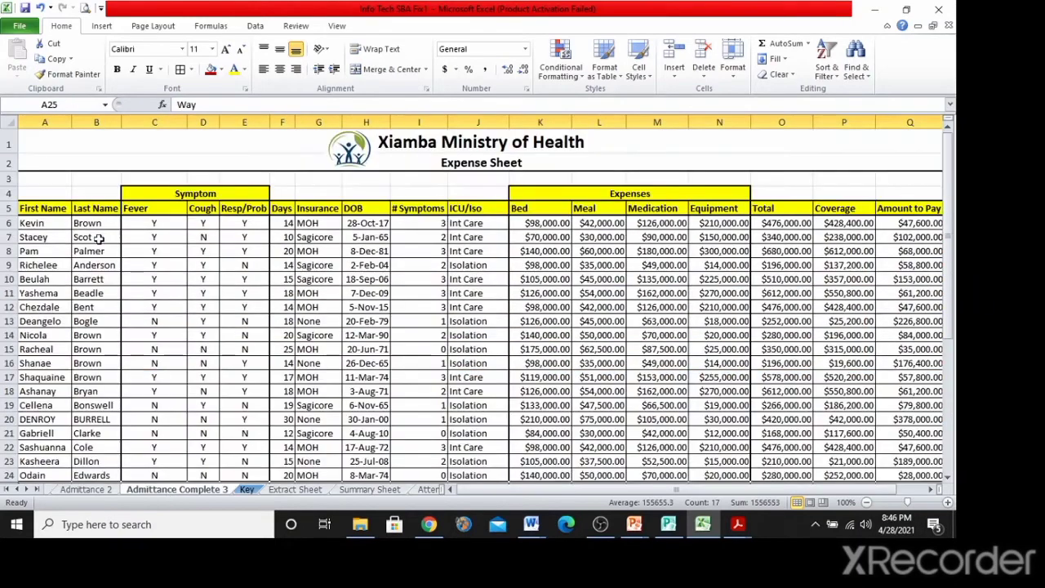
left_click_drag(8, 164, 5, 138)
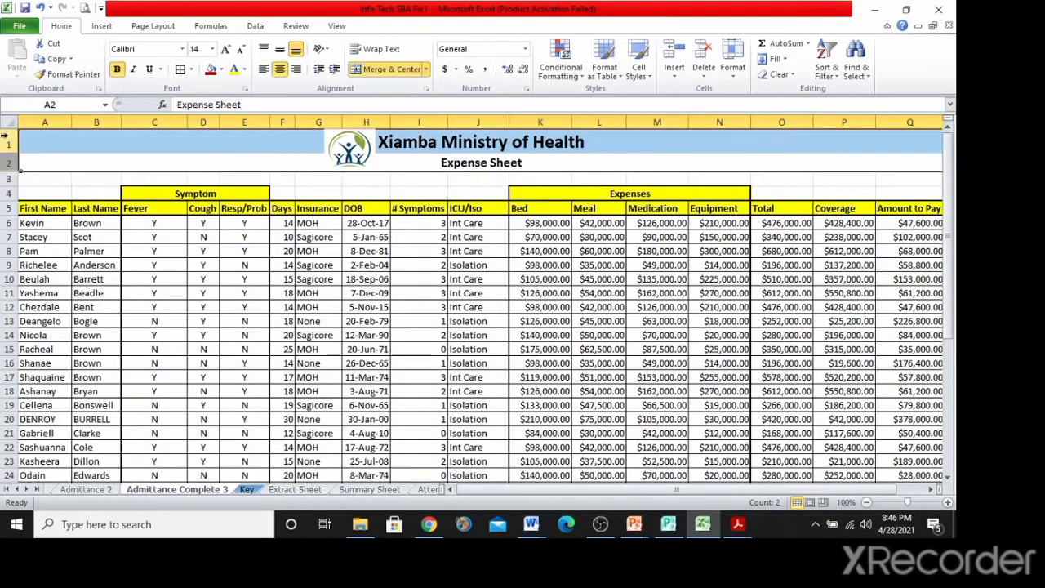
key("ctrl+c")
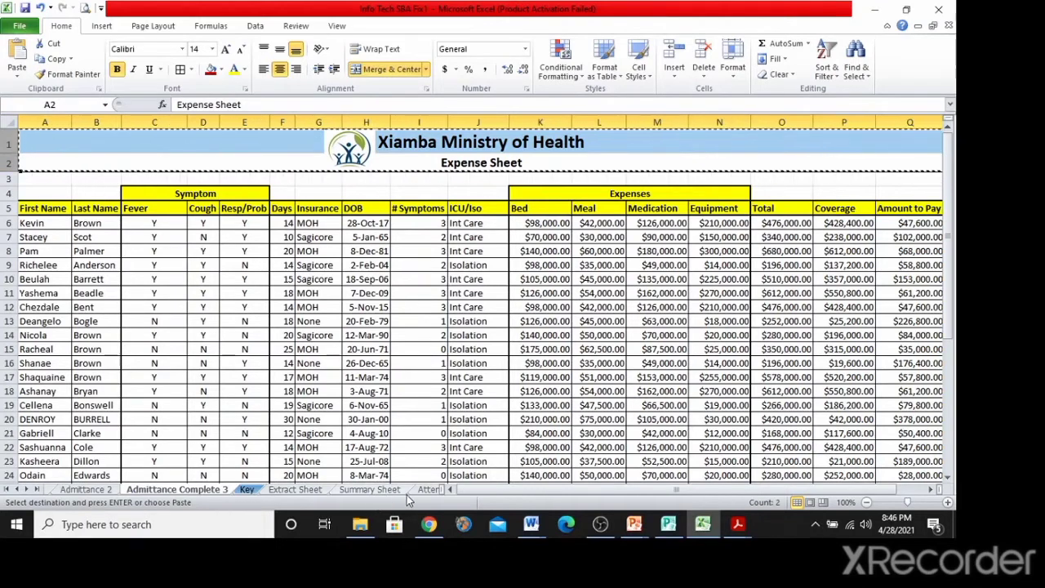
left_click(370, 490)
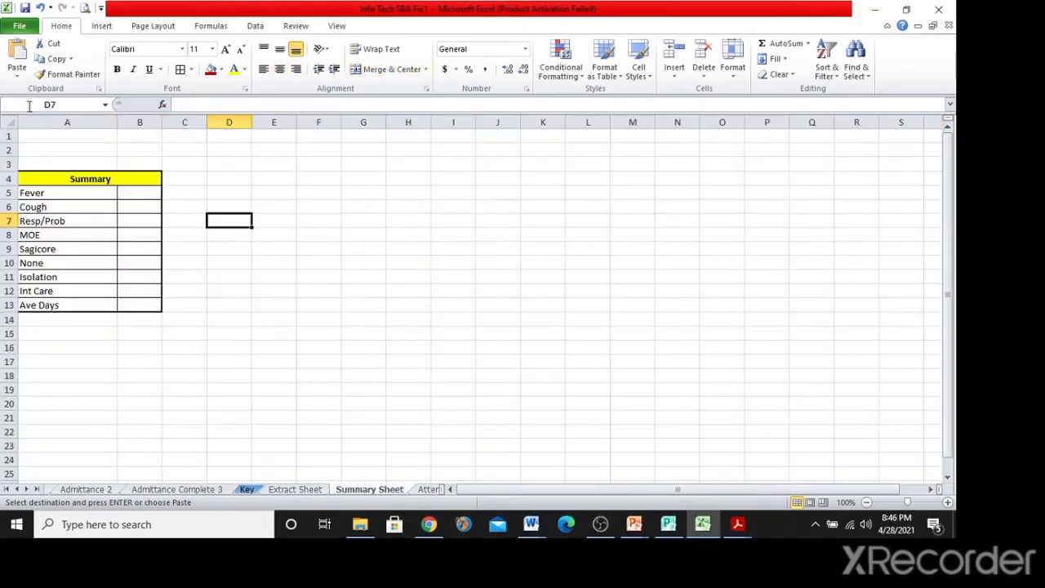
left_click(33, 136)
key("ctrl+v")
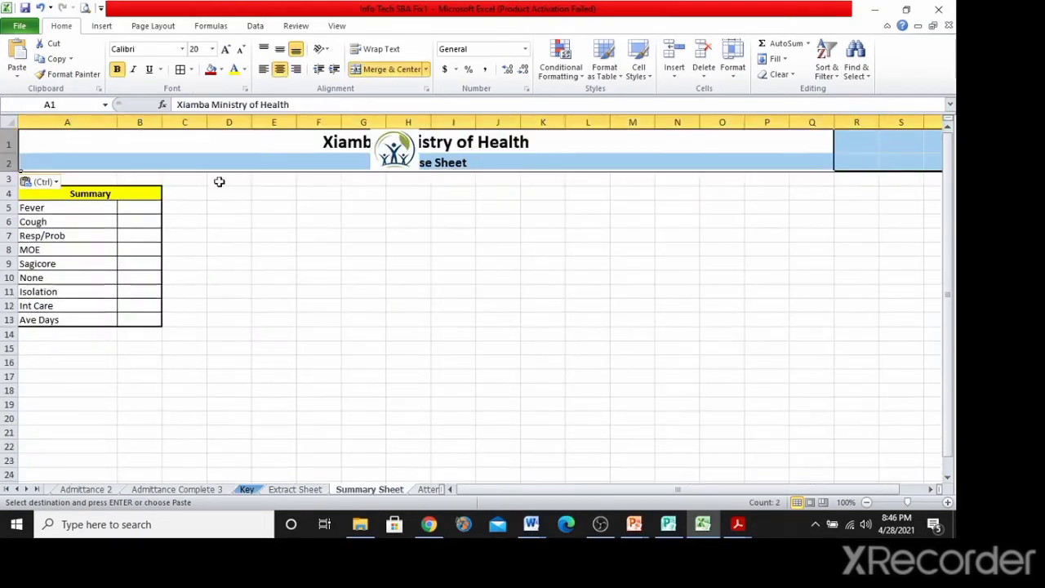
left_click(318, 194)
Unmerge the Xiamba Ministry of Health title in row 1 and the Expense Sheet subtitle in row 2.
left_click(313, 140)
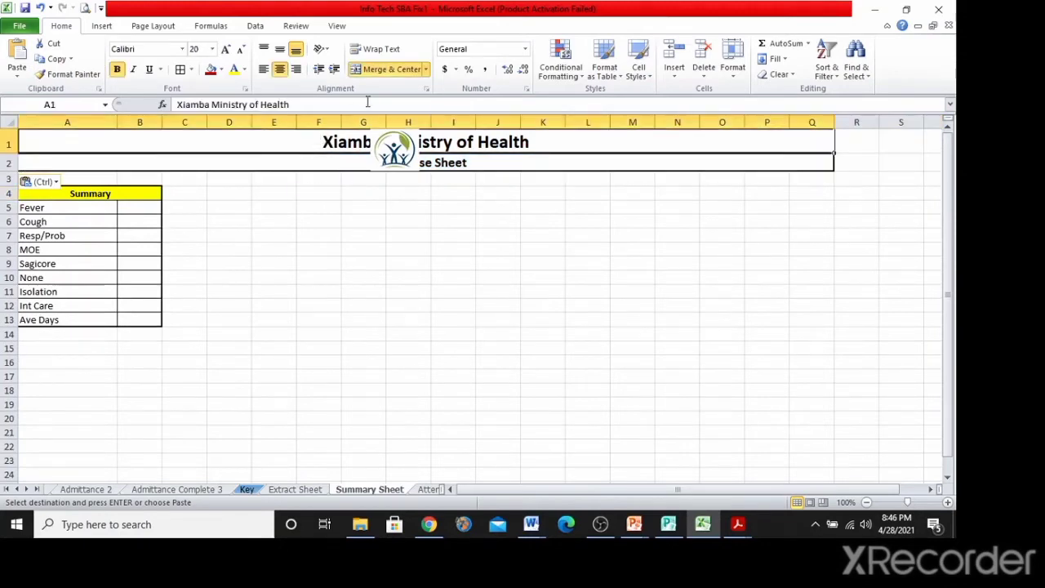
left_click(376, 70)
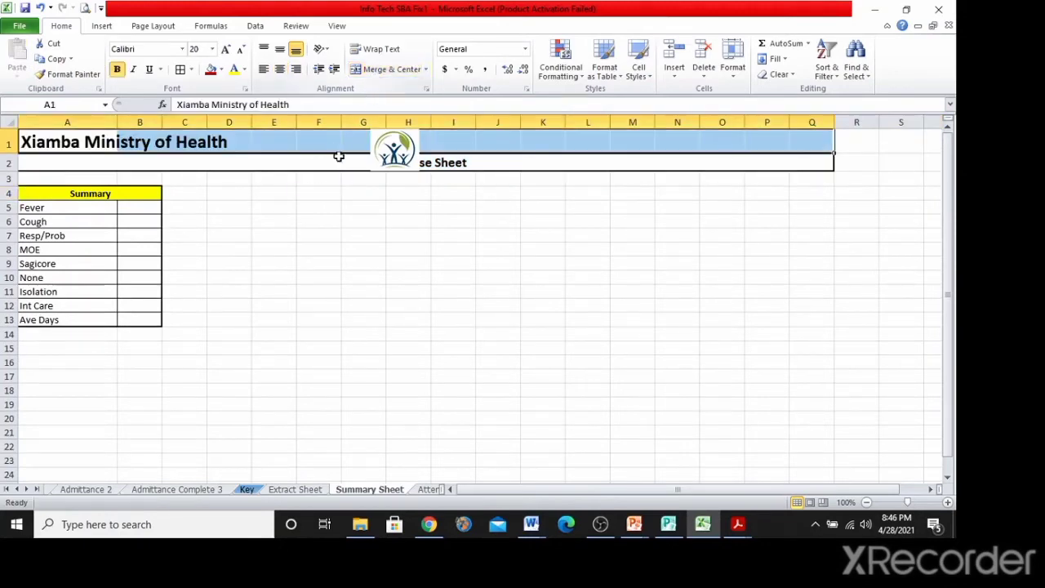
left_click(338, 162)
left_click(374, 69)
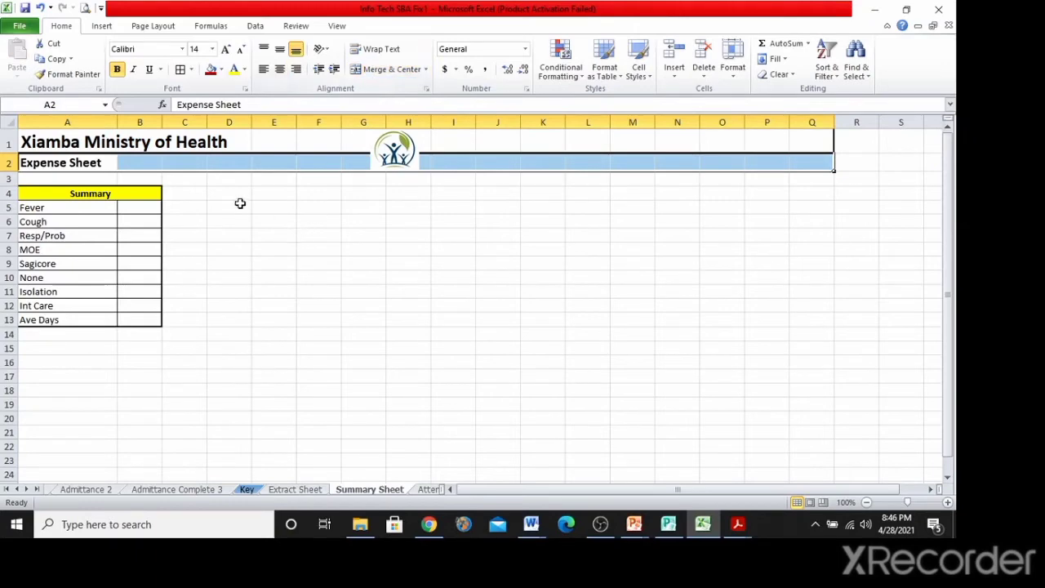
left_click(240, 204)
Merge and center the title across A1:D1 and the subtitle across A2:D2.
left_click_drag(47, 141, 250, 140)
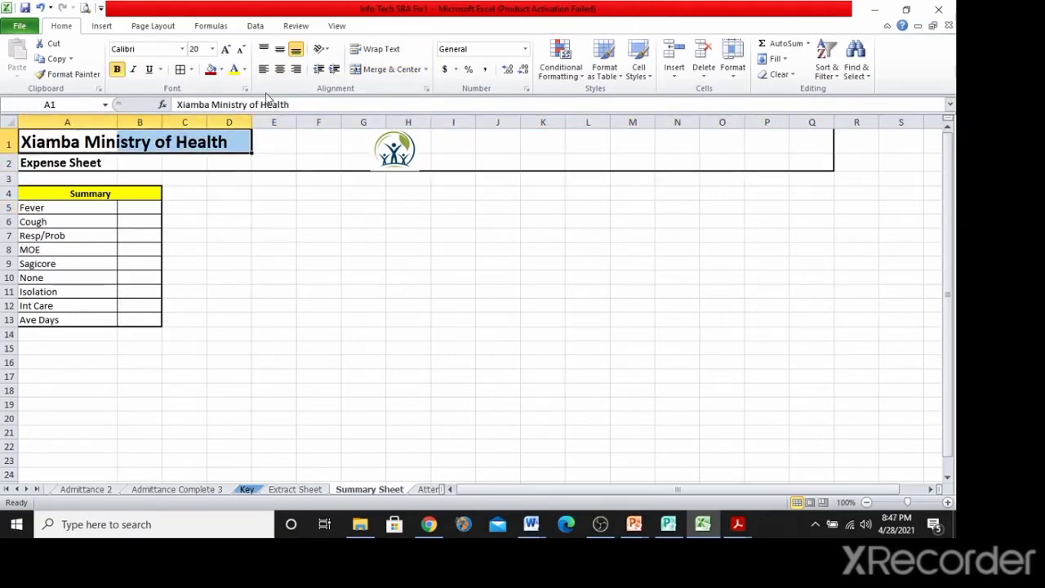
left_click(384, 69)
left_click_drag(49, 162, 244, 161)
left_click(380, 70)
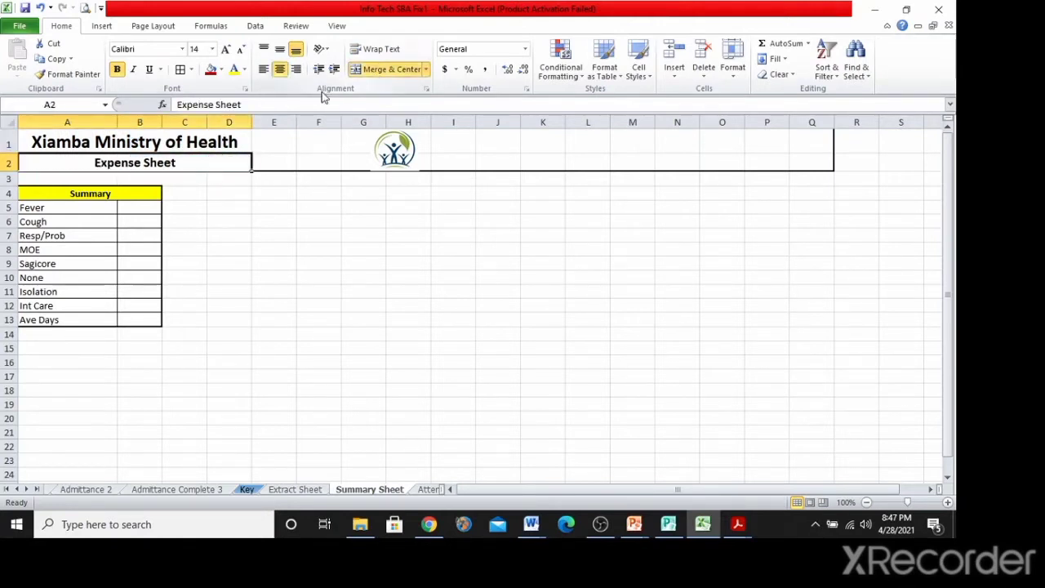
Change the subtitle in A2 to Summary Sheet.
double_click(139, 159)
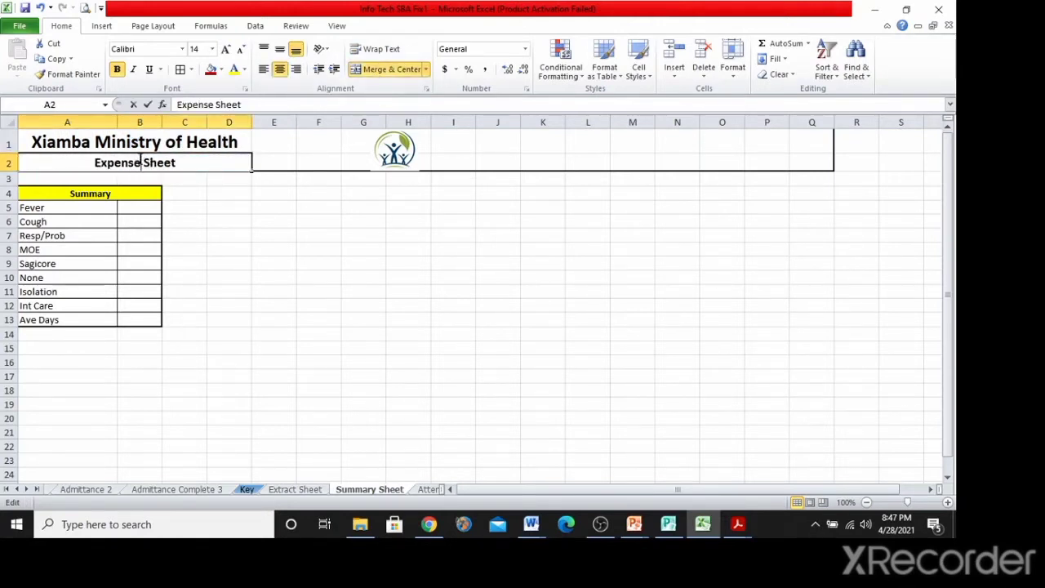
left_click_drag(142, 162, 86, 163)
type("Summary")
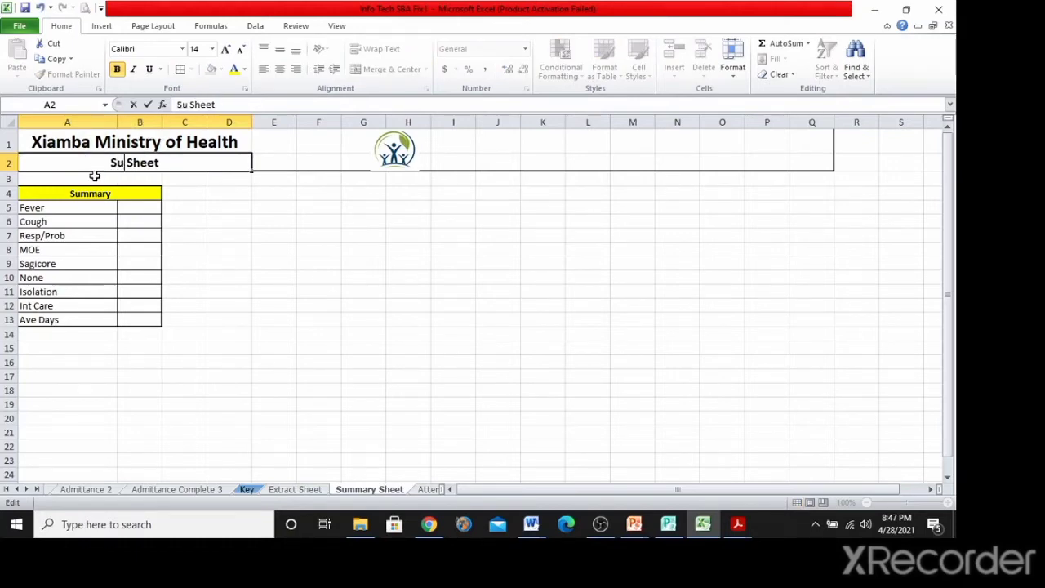
left_click(340, 251)
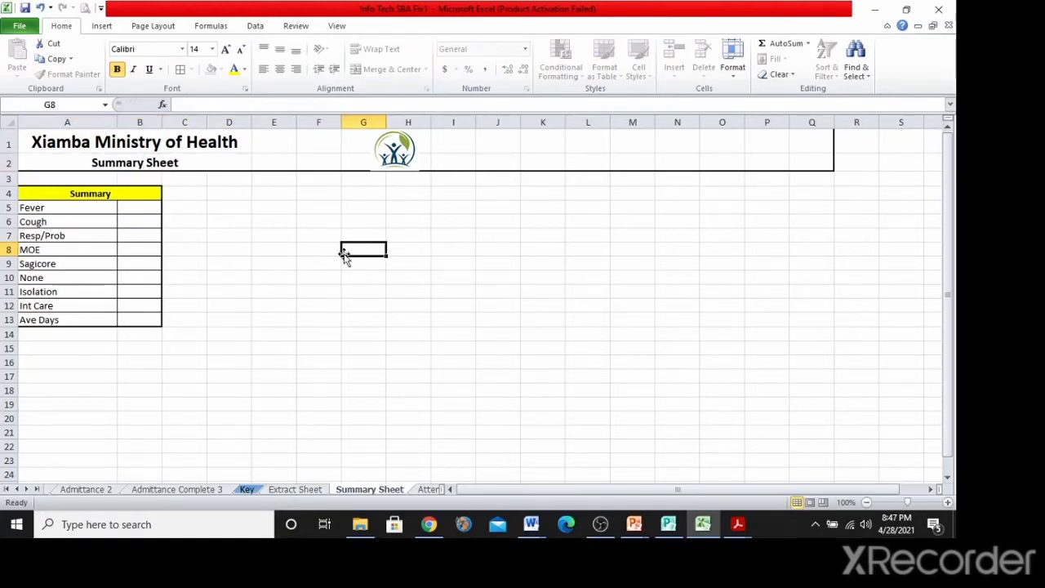
Remove all borders from the leftover heading cells E1:Q2.
left_click_drag(796, 165, 266, 150)
left_click(194, 74)
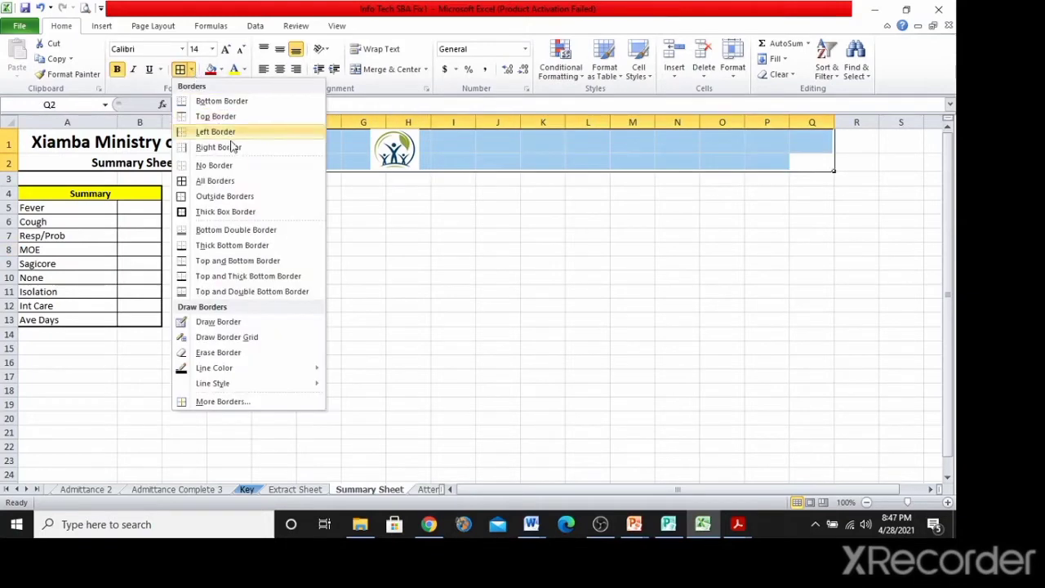
left_click(258, 175)
left_click(408, 221)
Apply a thick box border around the heading A1:D2 and move the logo beside it over column E.
left_click_drag(236, 165, 230, 145)
left_click(194, 72)
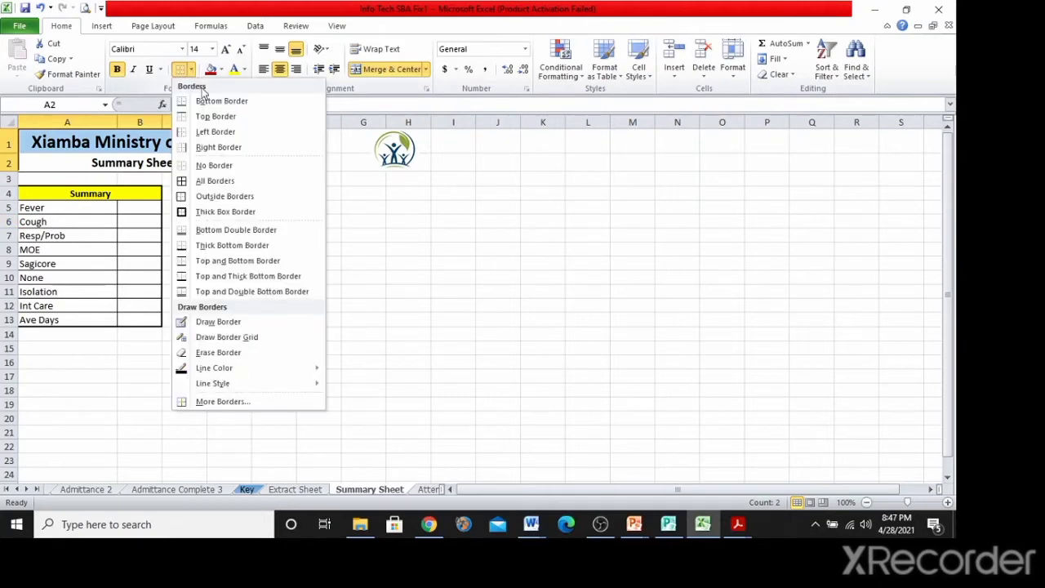
left_click(263, 213)
left_click(408, 235)
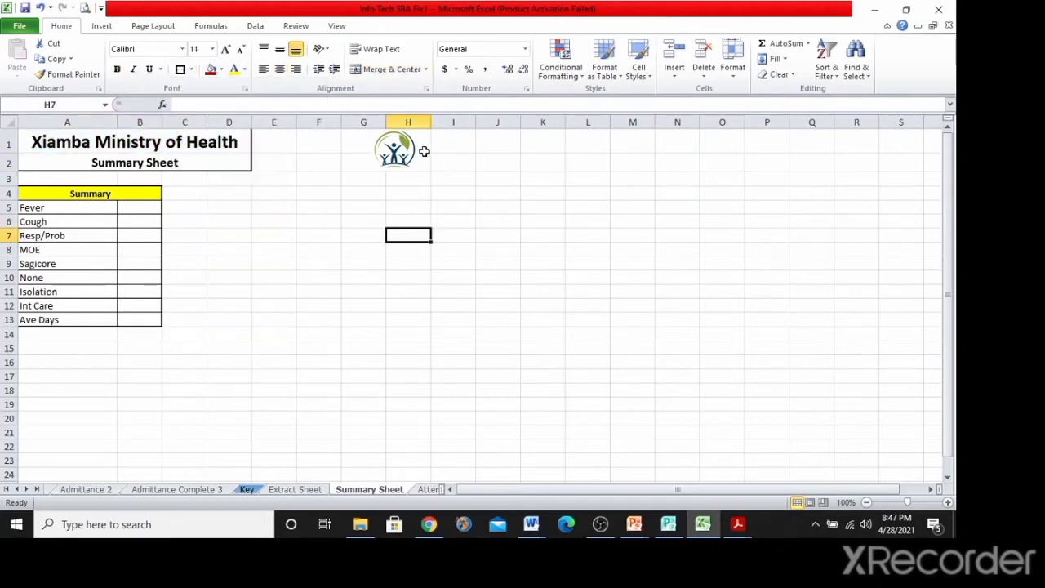
left_click_drag(415, 151, 301, 148)
left_click(346, 217)
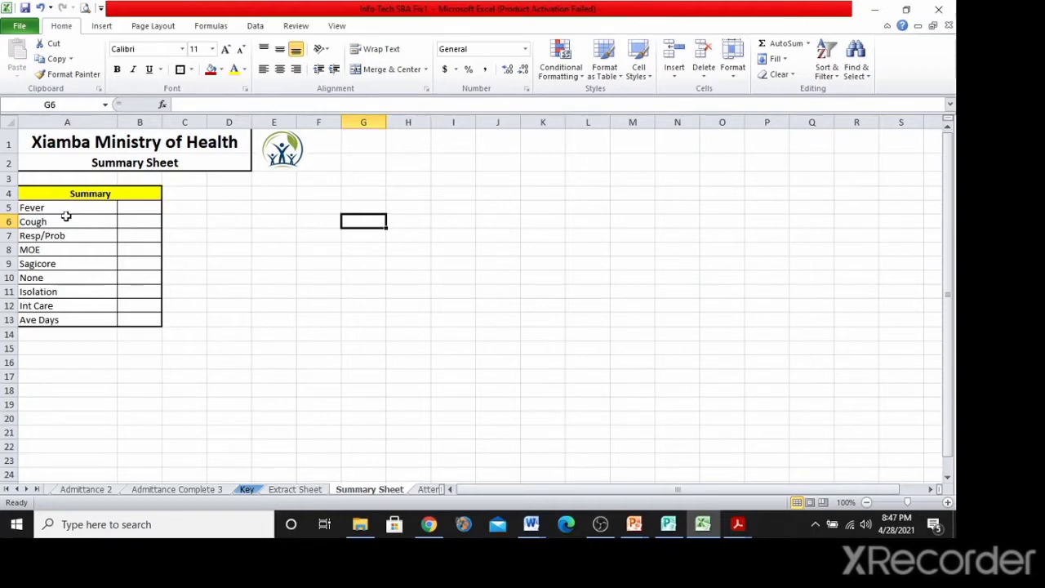
Check the Summary table's result cells, and on Admittance Complete 3 examine the # Symptoms COUNTIF formula in I6 and the Fever range C6:C25.
left_click(142, 209)
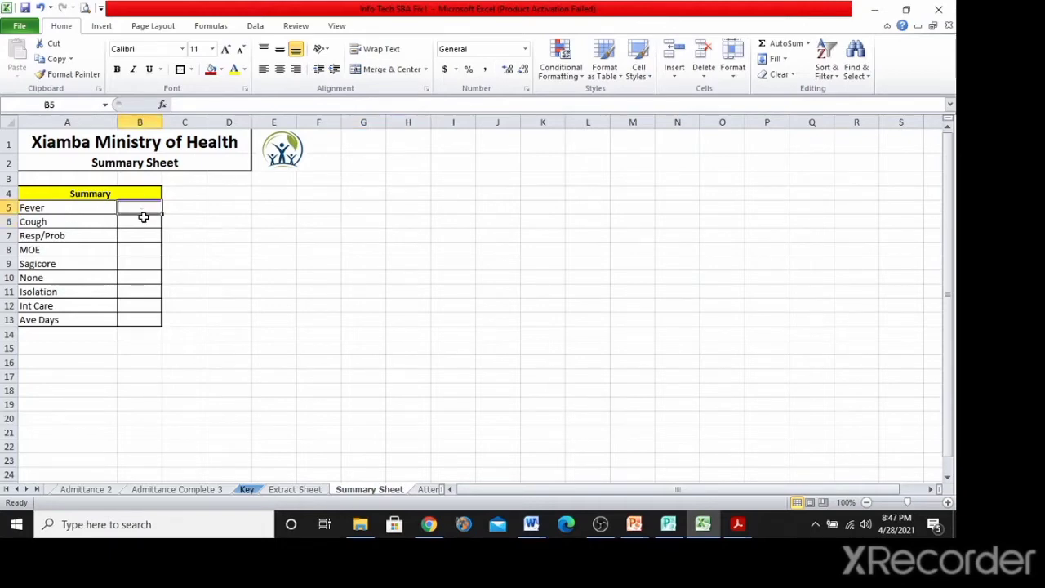
left_click(142, 219)
left_click(146, 237)
left_click(199, 238)
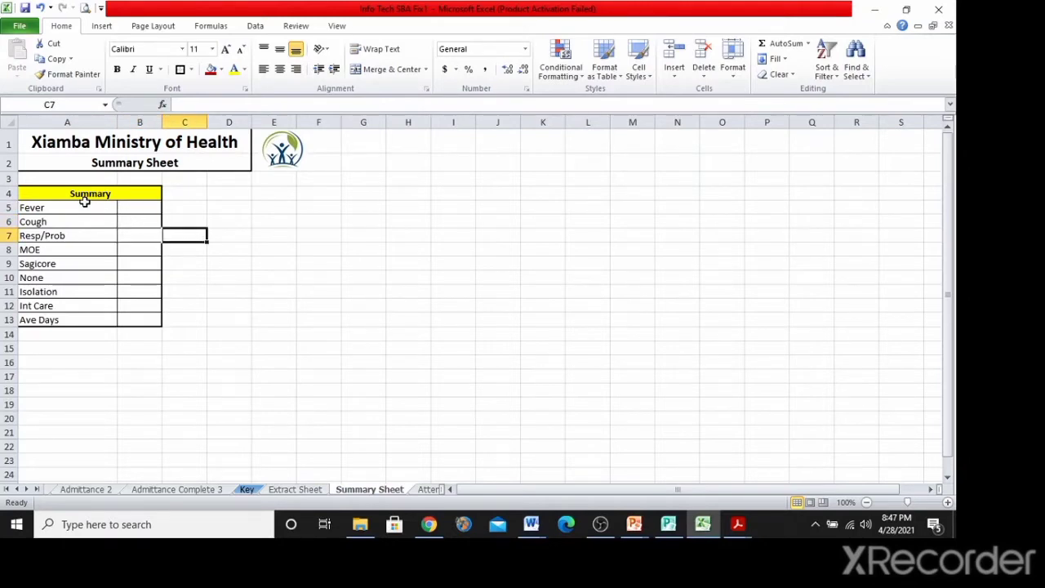
left_click(178, 491)
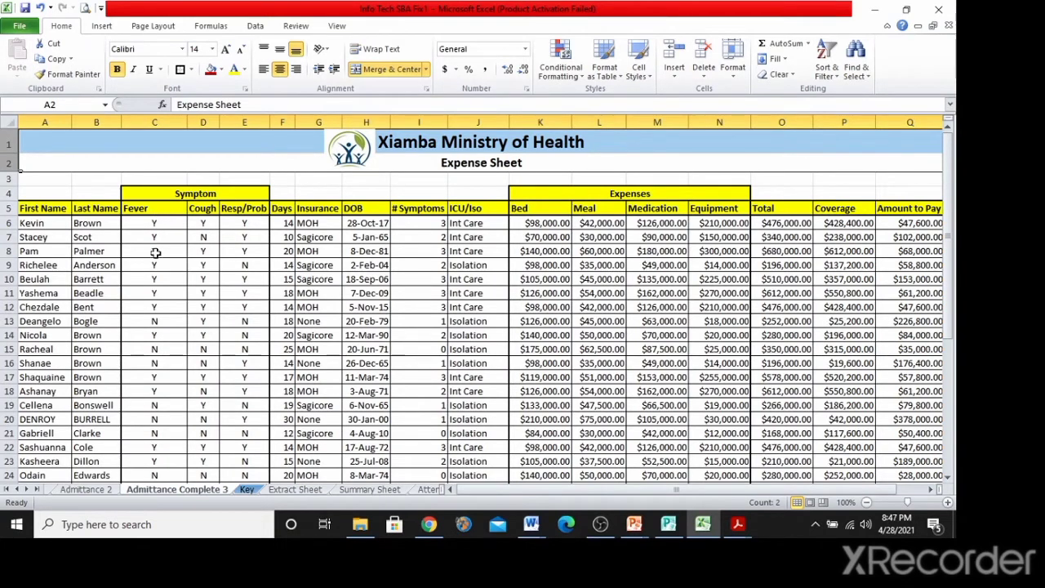
left_click(415, 223)
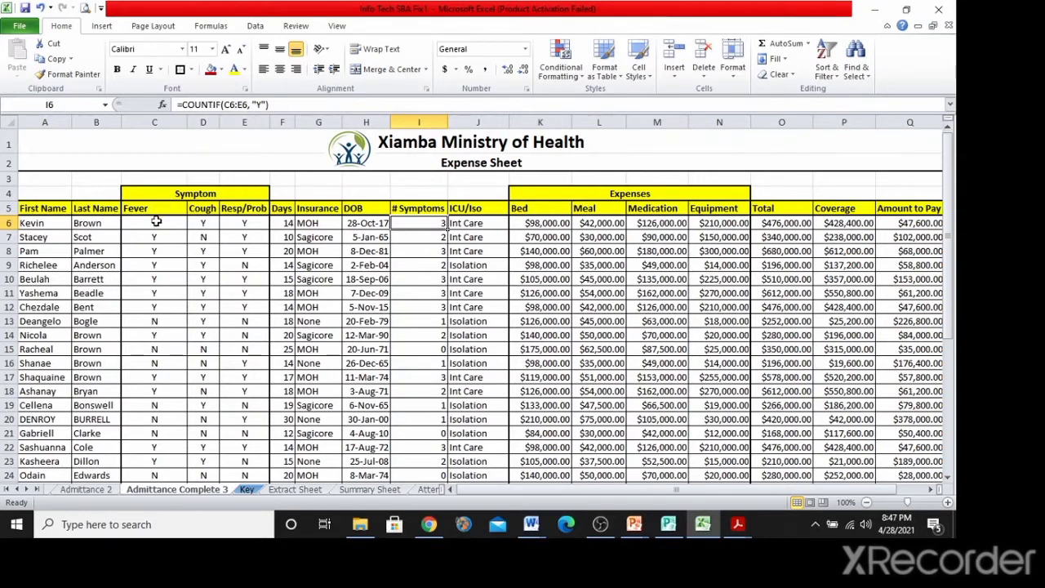
left_click_drag(156, 220, 255, 225)
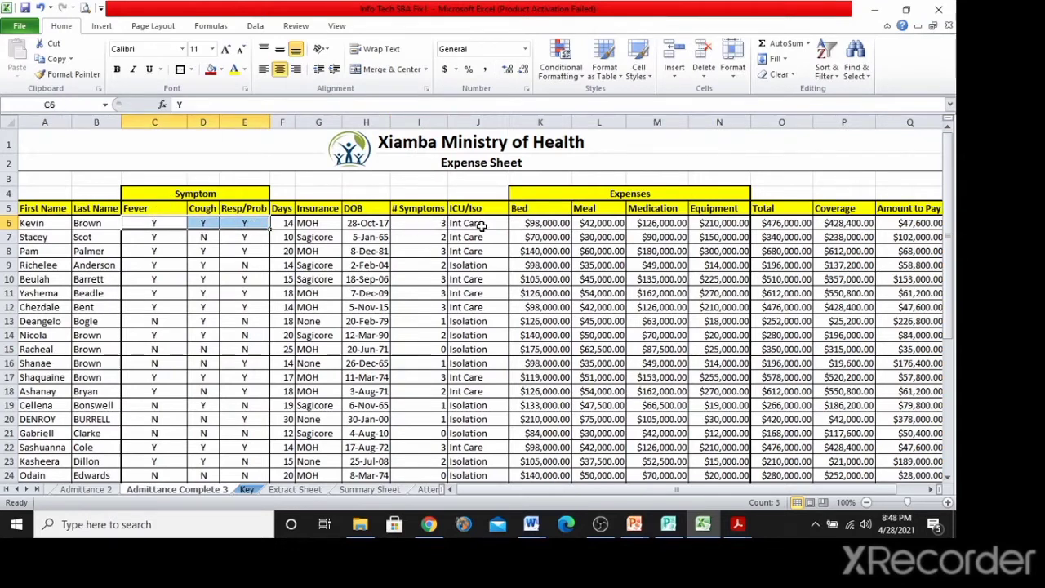
left_click(426, 222)
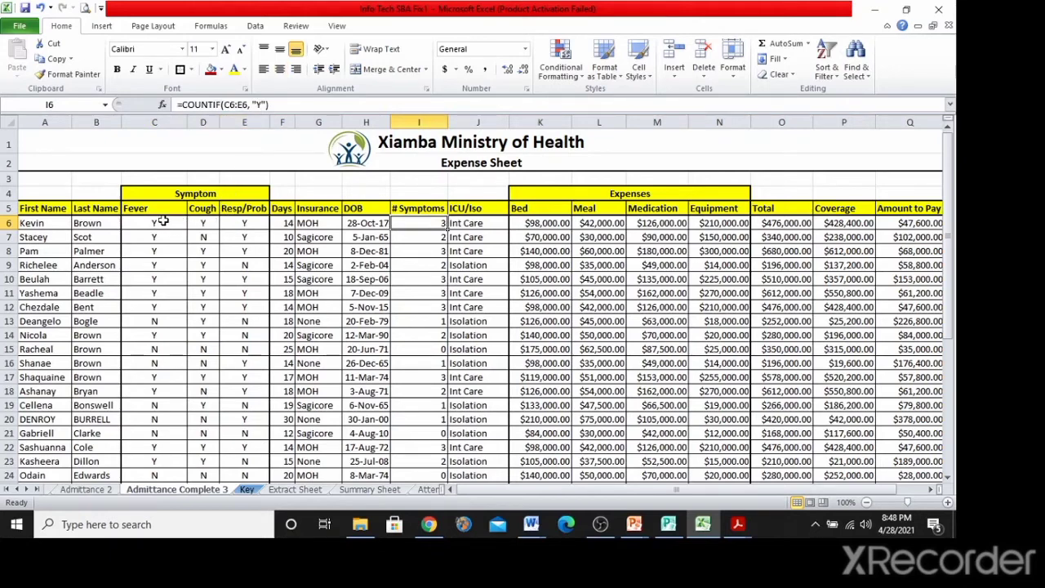
left_click_drag(164, 221, 165, 445)
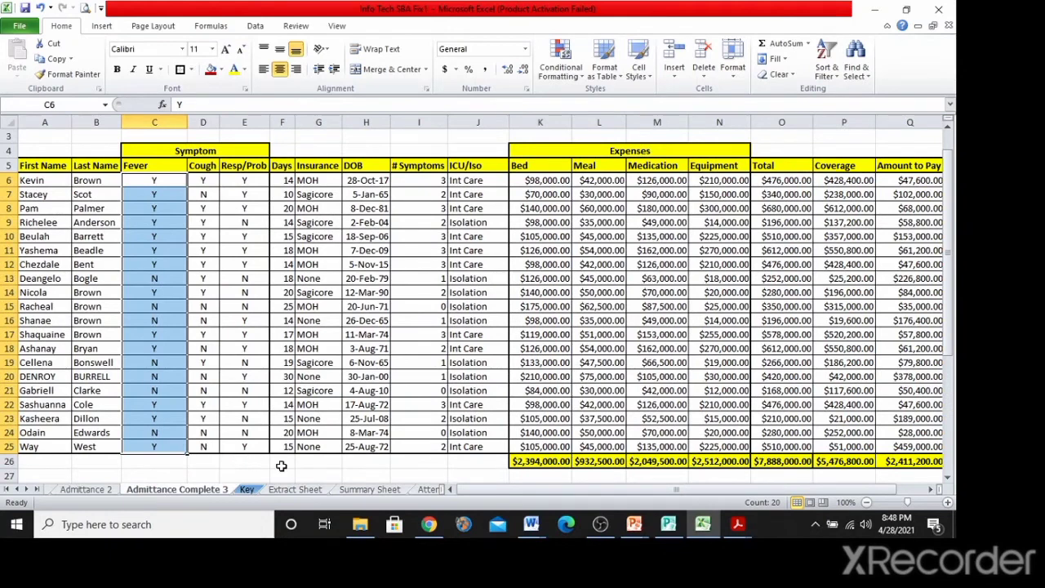
On Summary Sheet, enter a COUNTIF formula in B5 counting the "Y" entries in Admittance Complete 3's Fever range C6:C25.
left_click(380, 488)
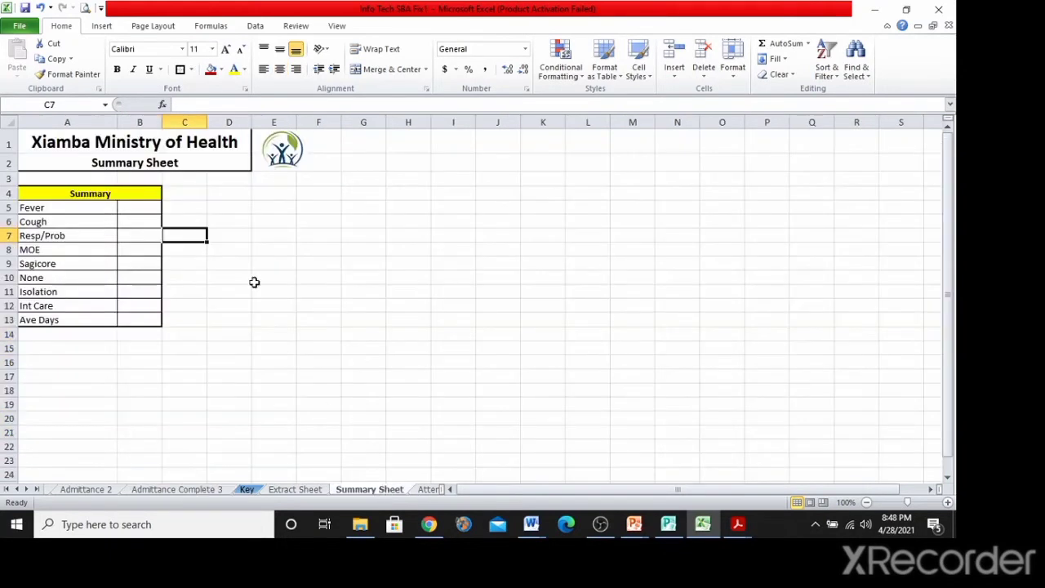
left_click(150, 209)
type("=")
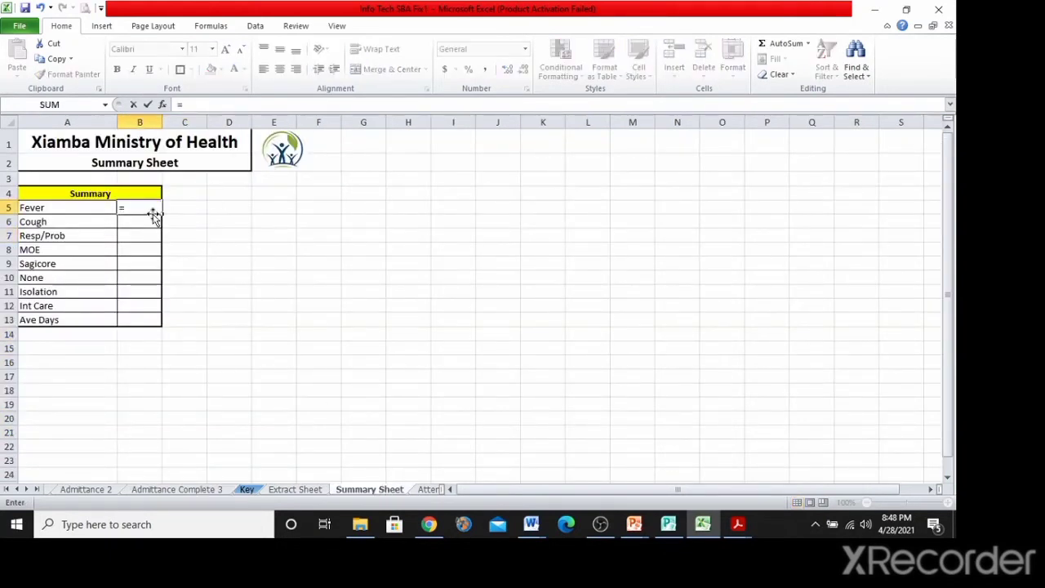
type("countif(")
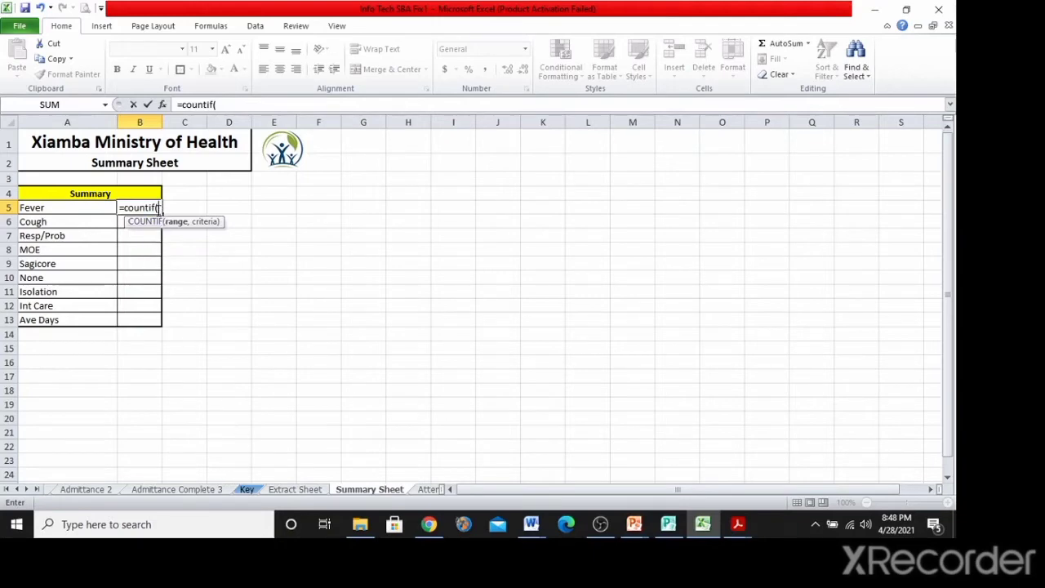
left_click(163, 490)
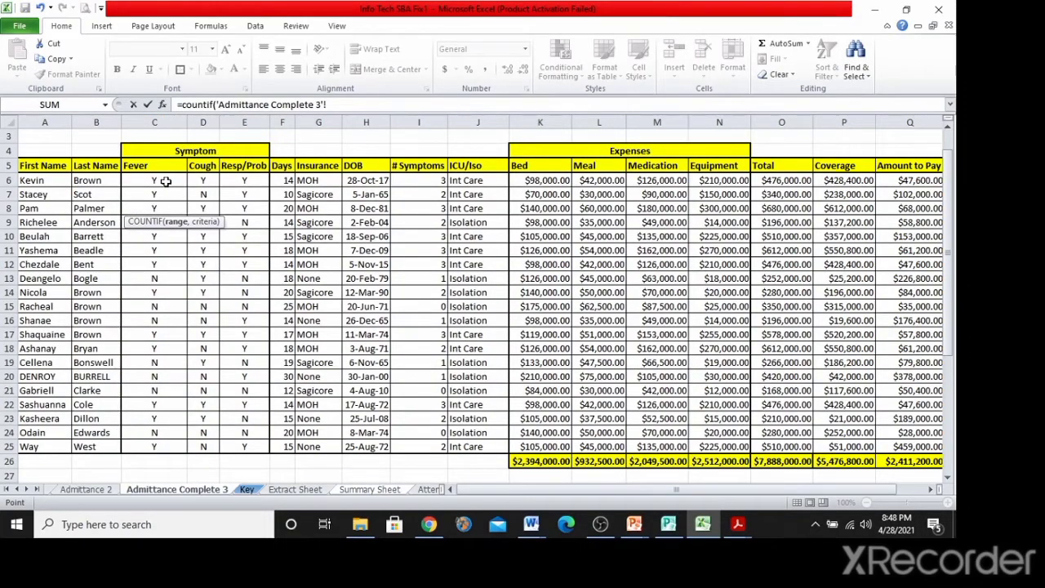
left_click_drag(166, 181, 168, 448)
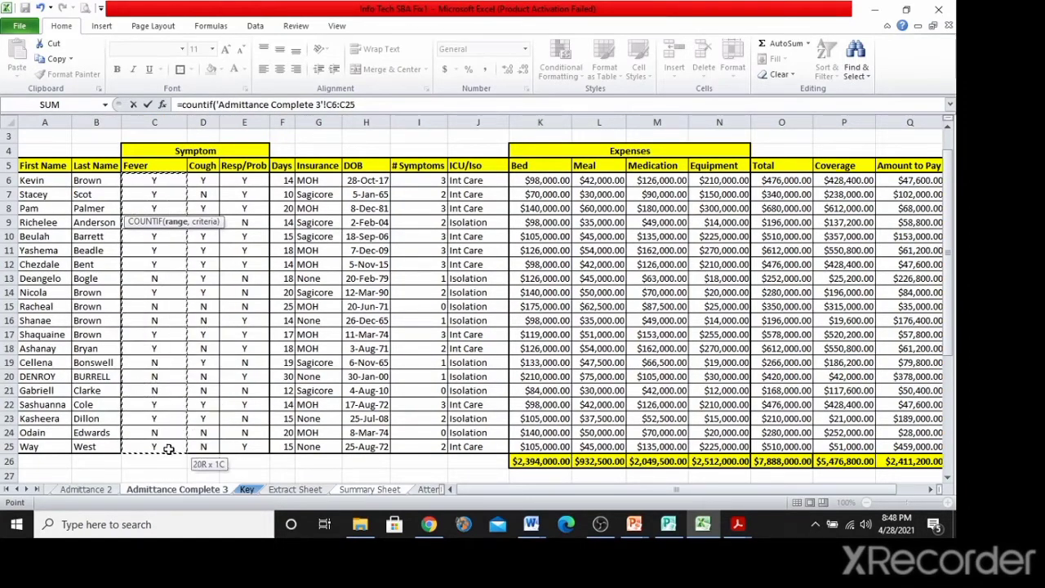
left_click(360, 109)
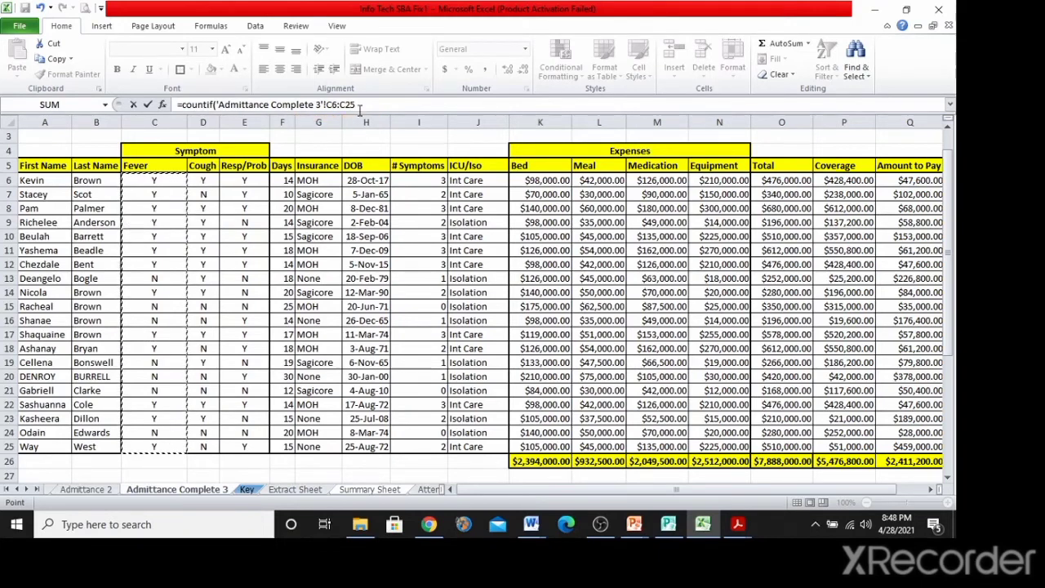
left_click(360, 109)
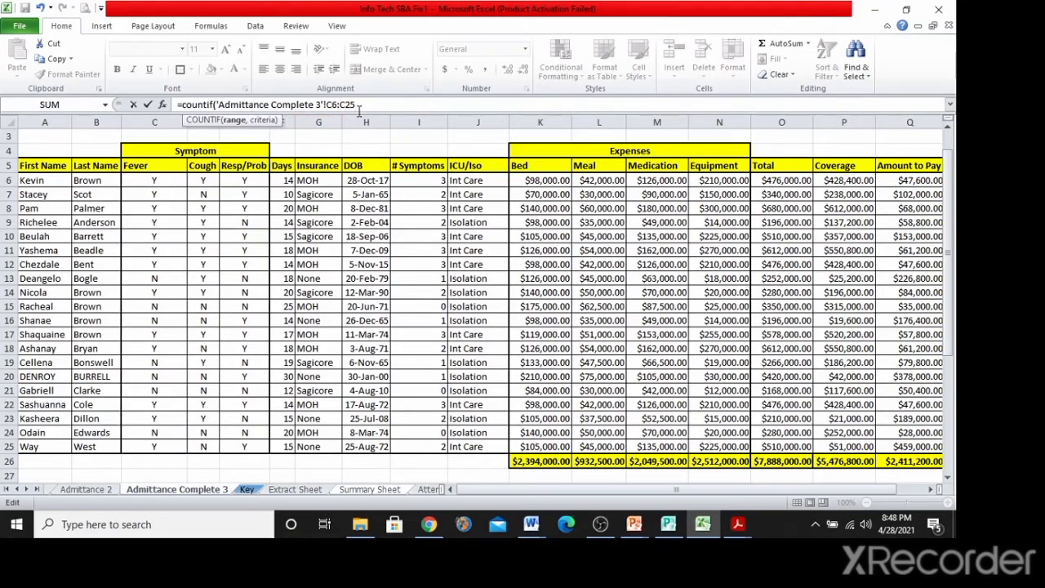
type(",")
type("\"Y\"")
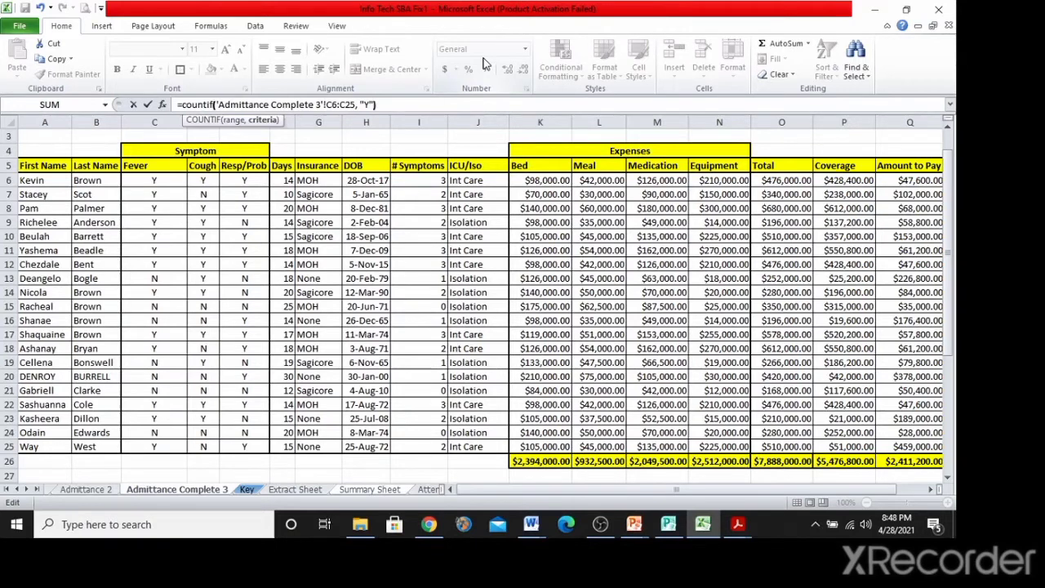
type(")")
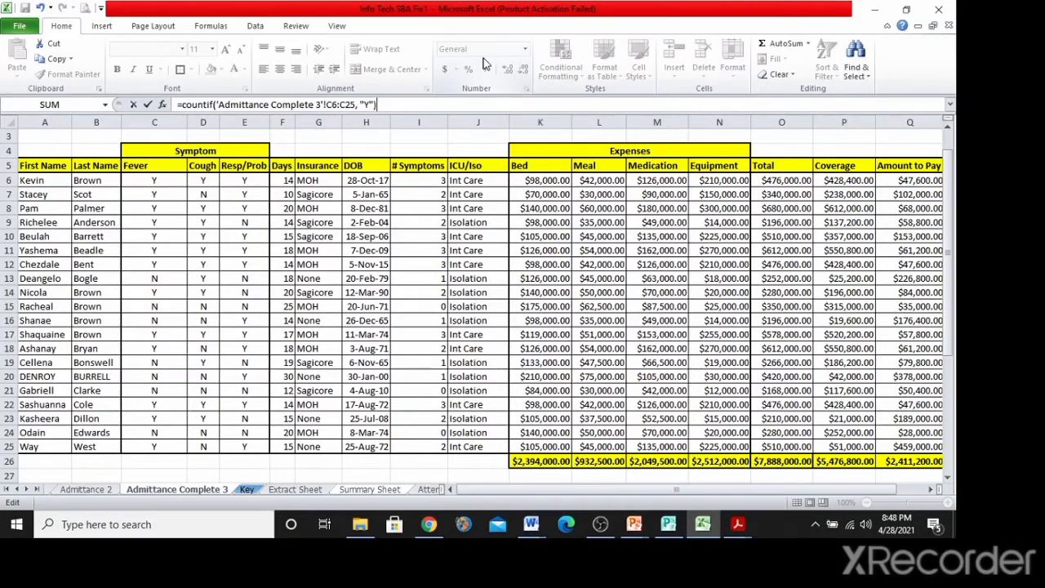
key("Return")
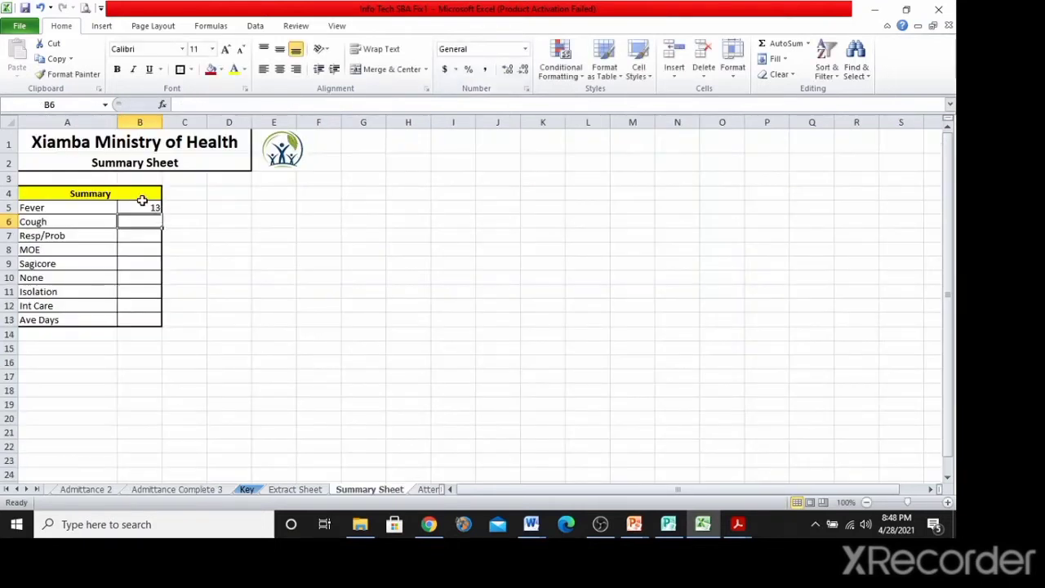
Check the insurance names on Admittance Complete 3 and change the Summary table's label in A8 to MOH.
left_click_drag(42, 221, 169, 219)
left_click_drag(93, 235, 133, 251)
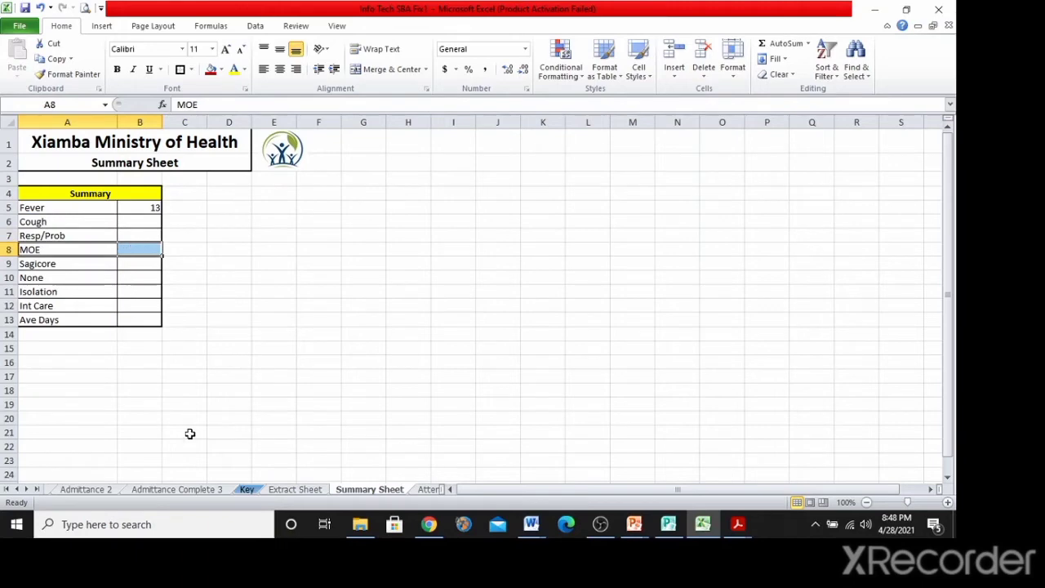
left_click(173, 490)
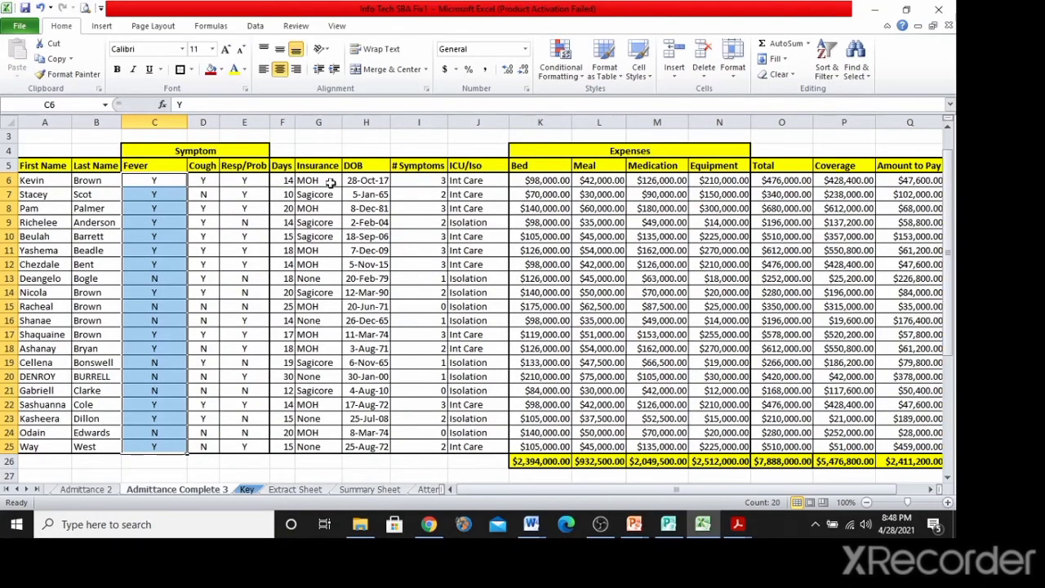
left_click(375, 490)
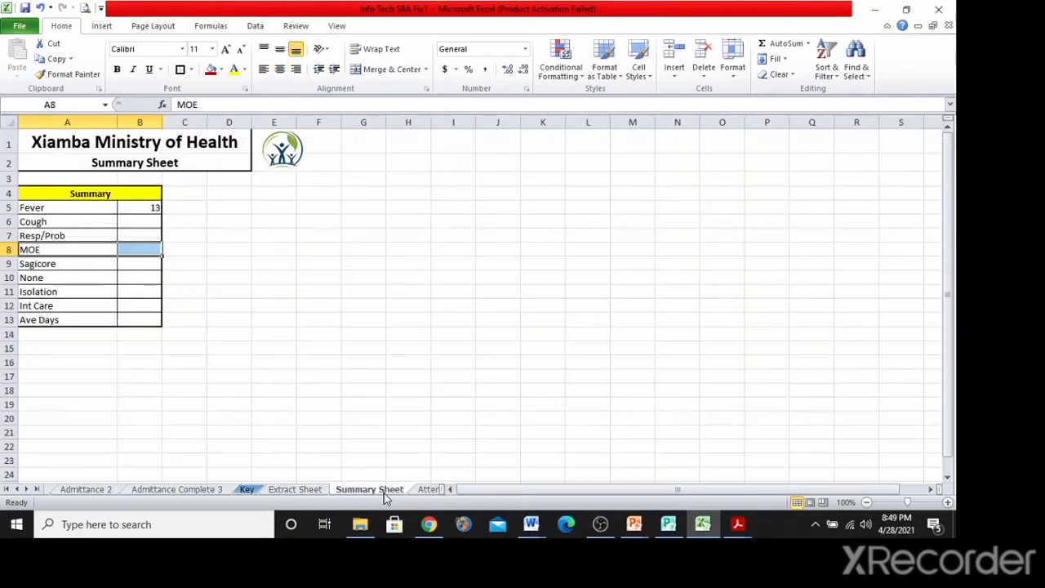
double_click(45, 249)
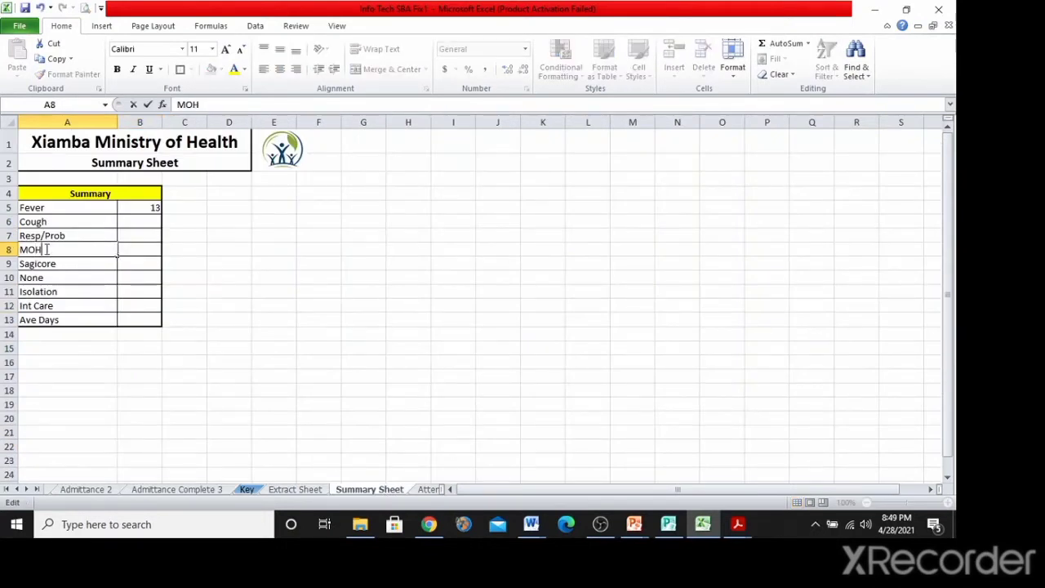
key("Return")
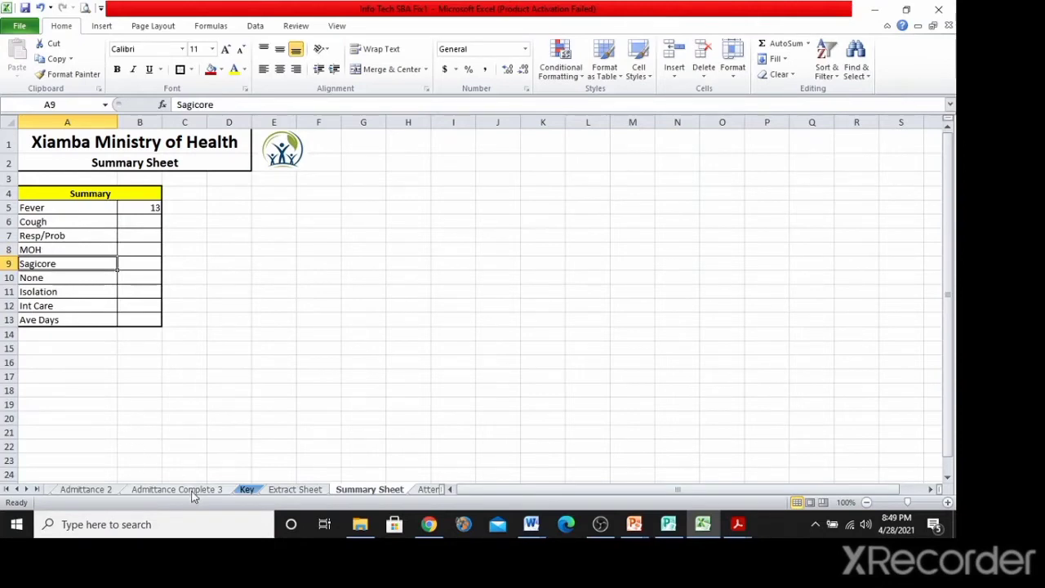
Examine the Insurance range G6:G25 on Admittance Complete 3 as the source for the insurance counts, then return to Summary Sheet.
left_click_drag(96, 268, 146, 265)
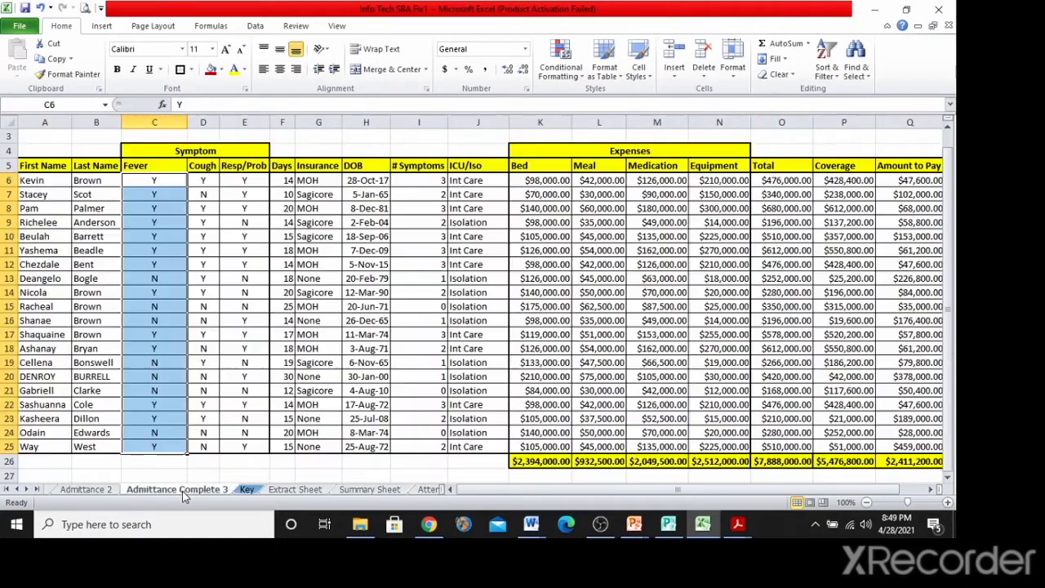
left_click(182, 490)
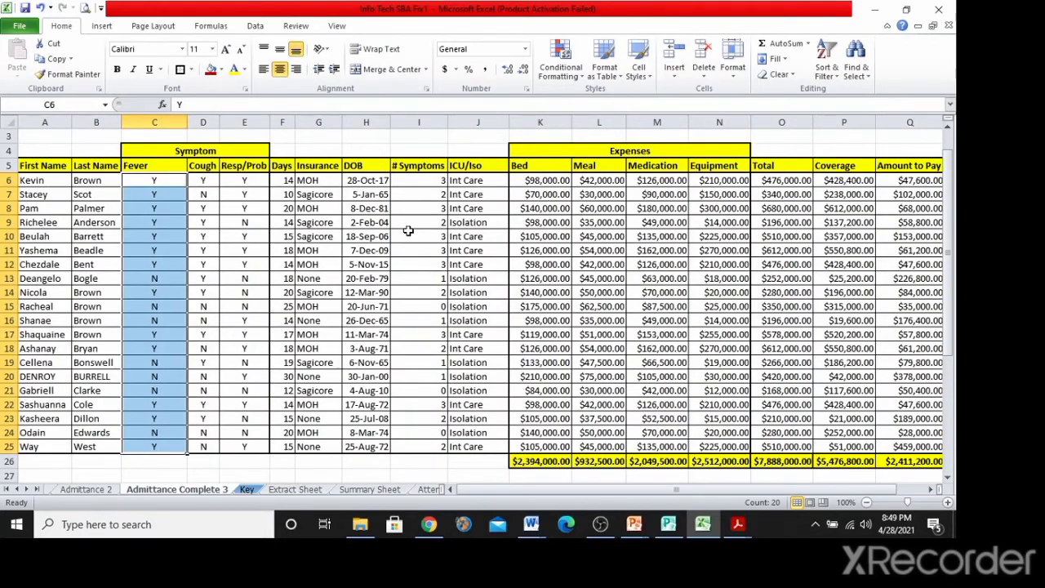
left_click_drag(313, 181, 313, 448)
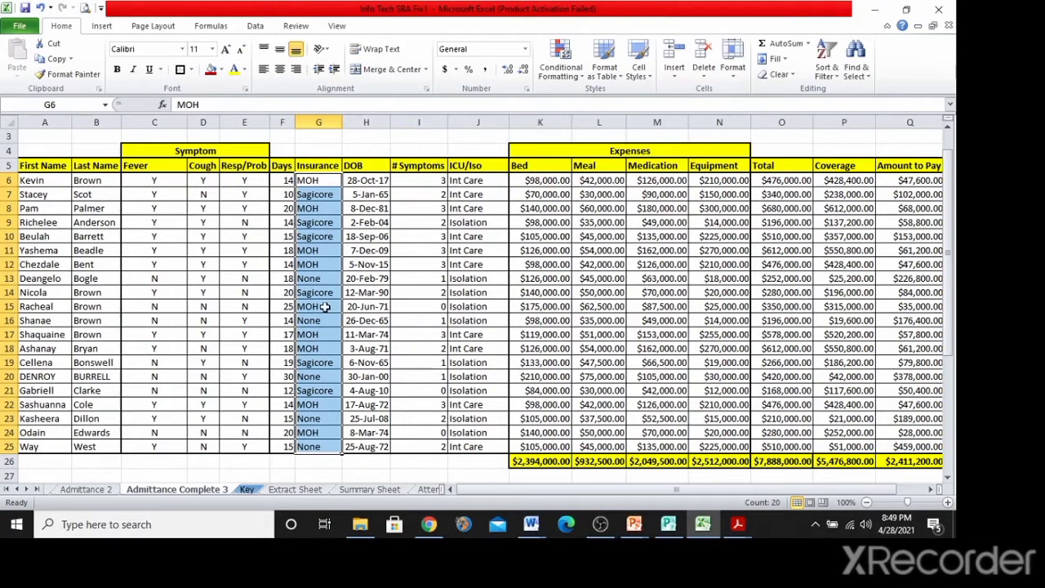
left_click_drag(321, 181, 319, 448)
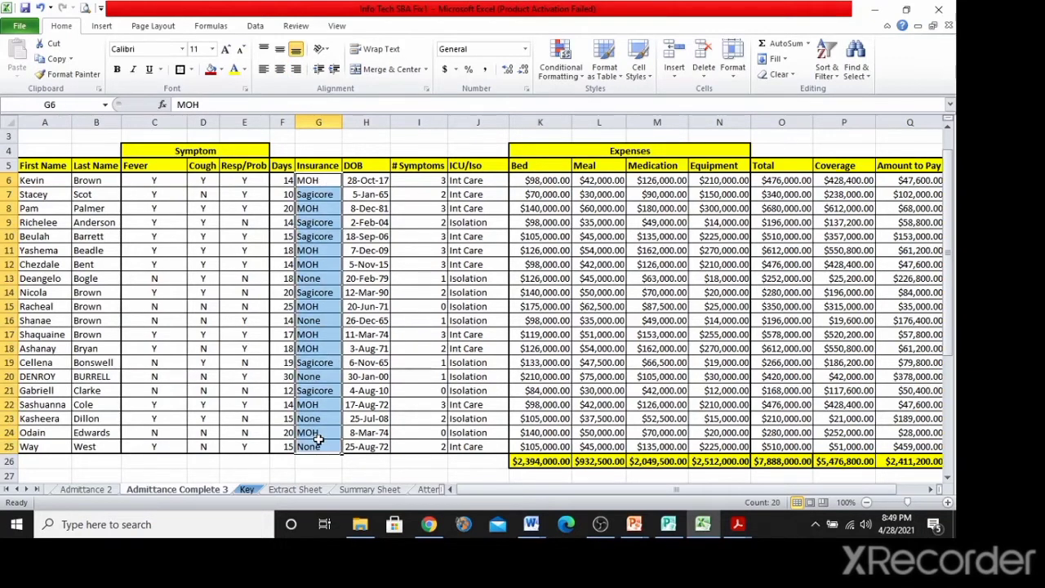
left_click(381, 488)
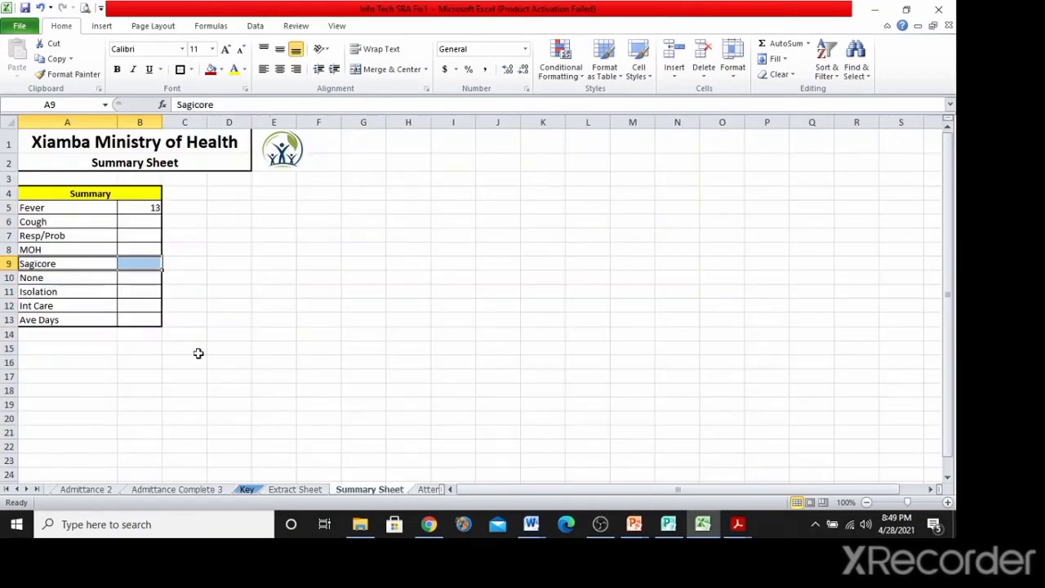
Review the Summary table's result cells B5:B13 and examine the Days range F6:F25 on Admittance Complete 3 for the average.
left_click(133, 278)
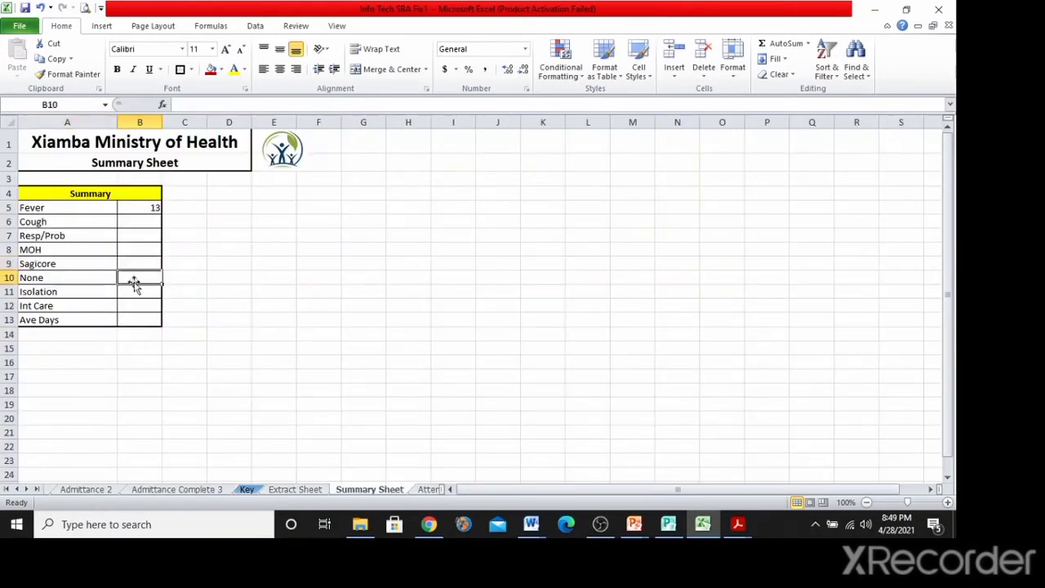
left_click(133, 291)
left_click(139, 307)
left_click_drag(142, 207, 144, 302)
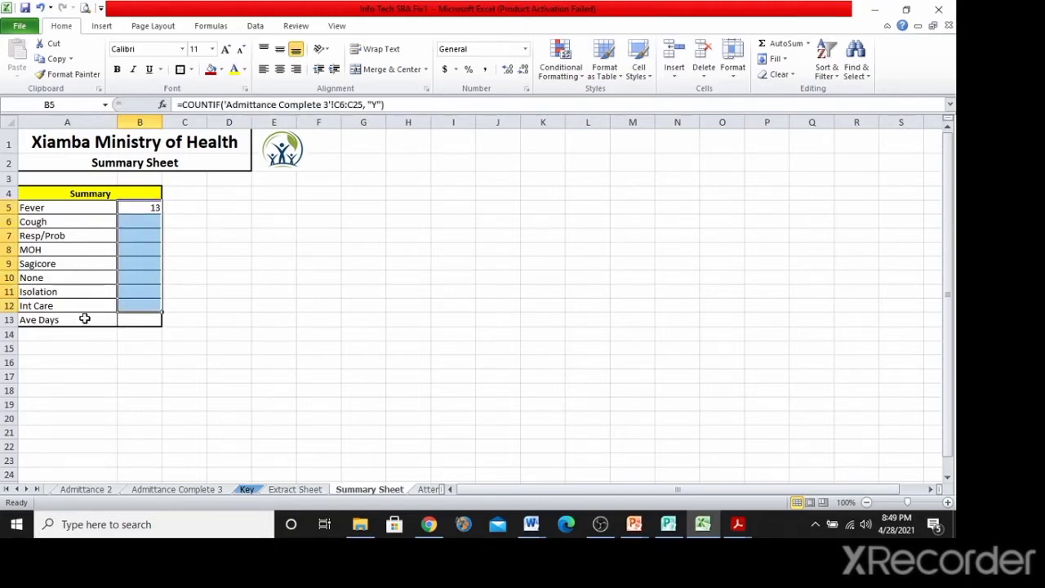
left_click(141, 321)
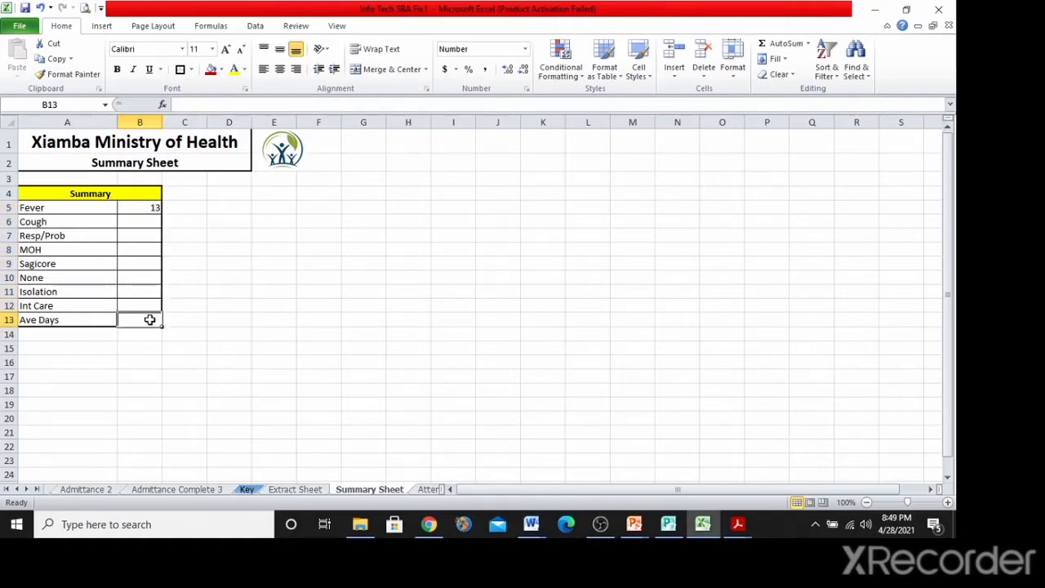
left_click(174, 487)
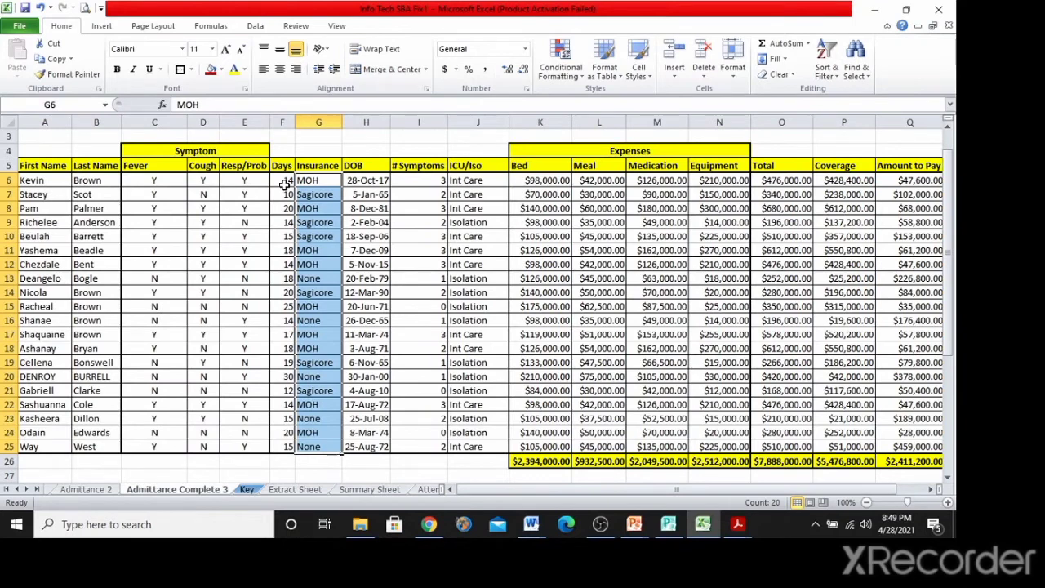
left_click_drag(284, 185, 286, 447)
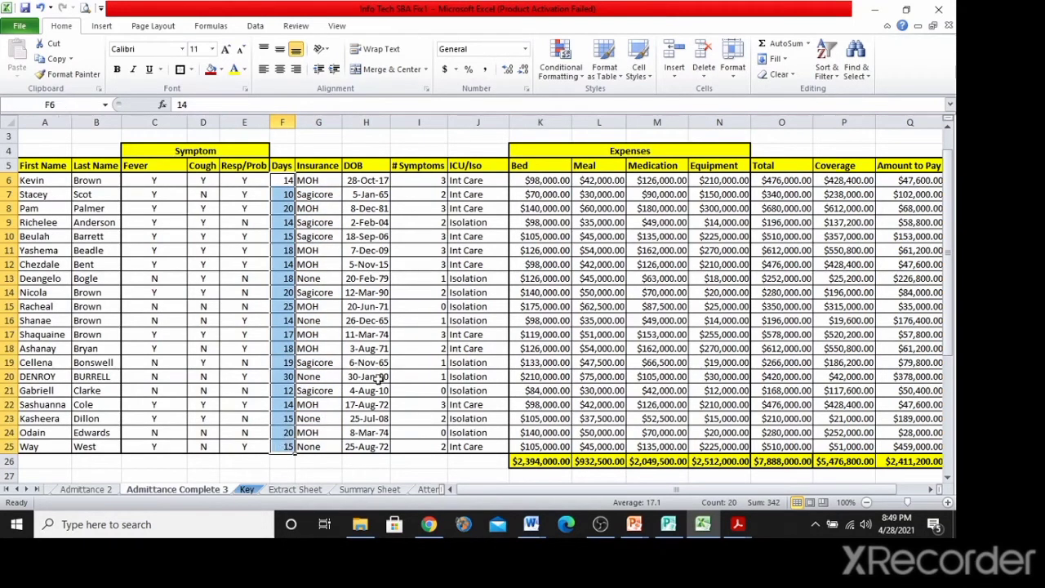
key("Return")
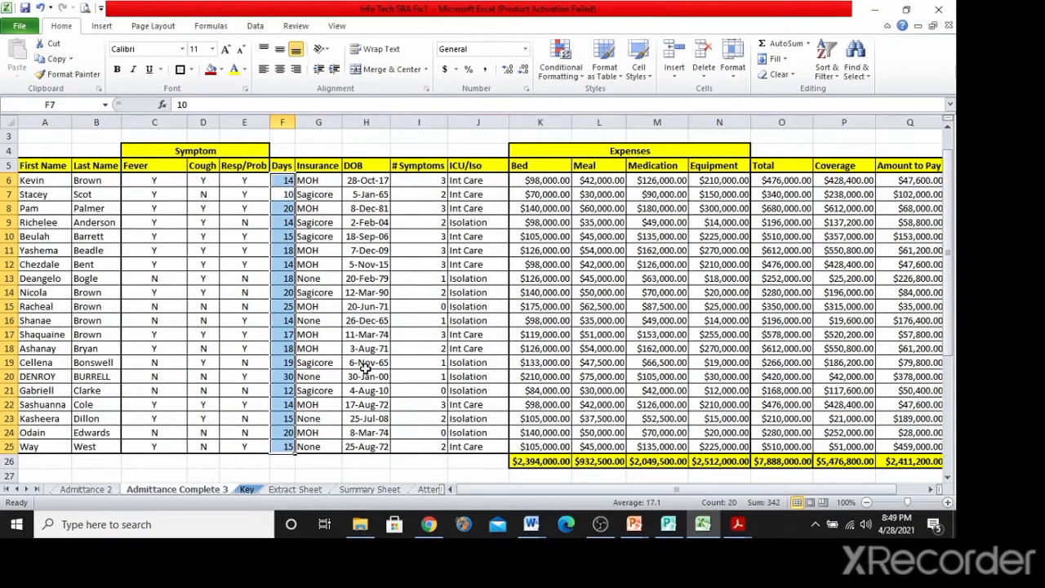
left_click(450, 292)
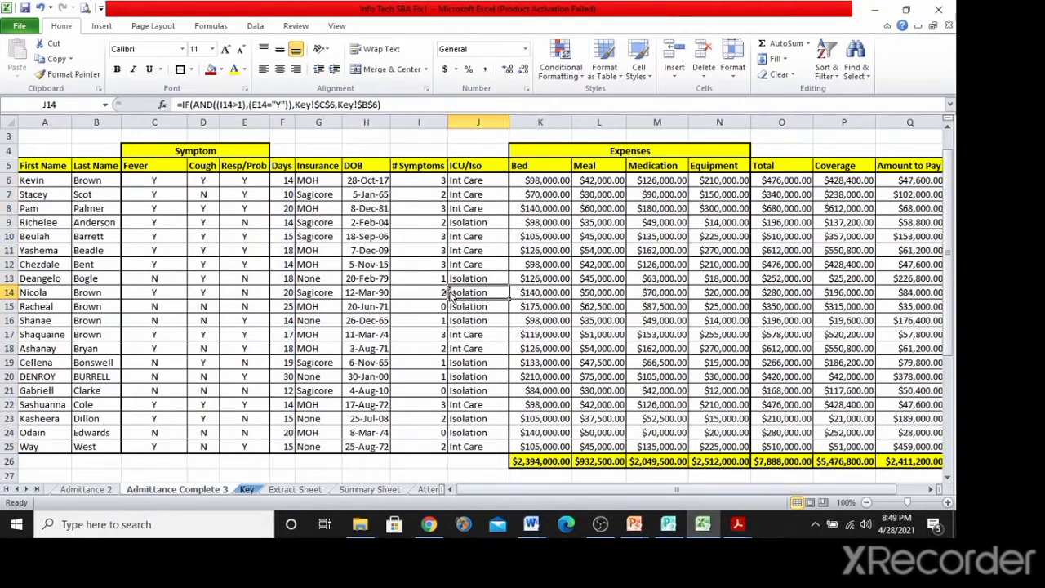
left_click(601, 525)
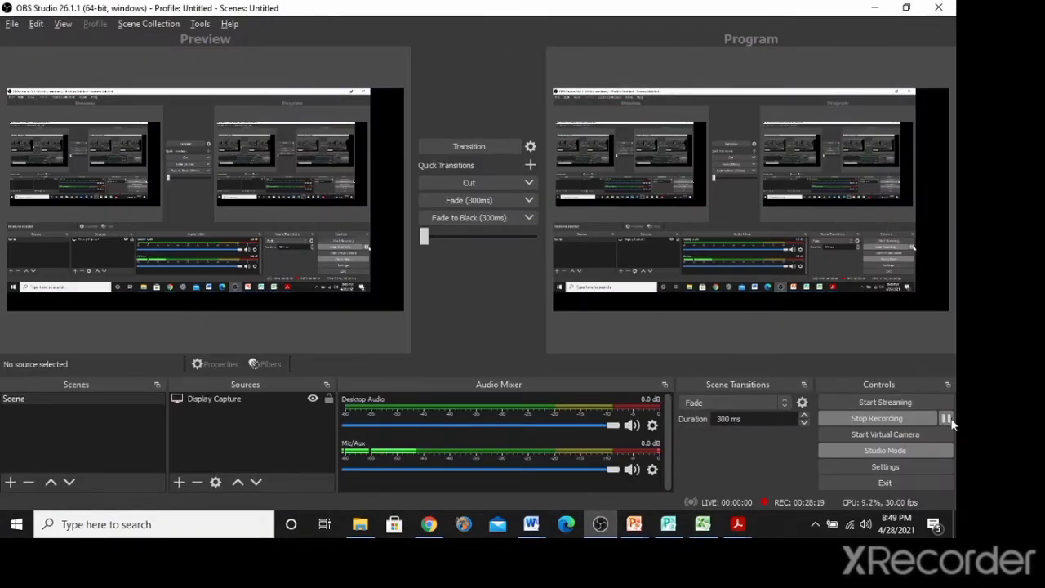
left_click(703, 524)
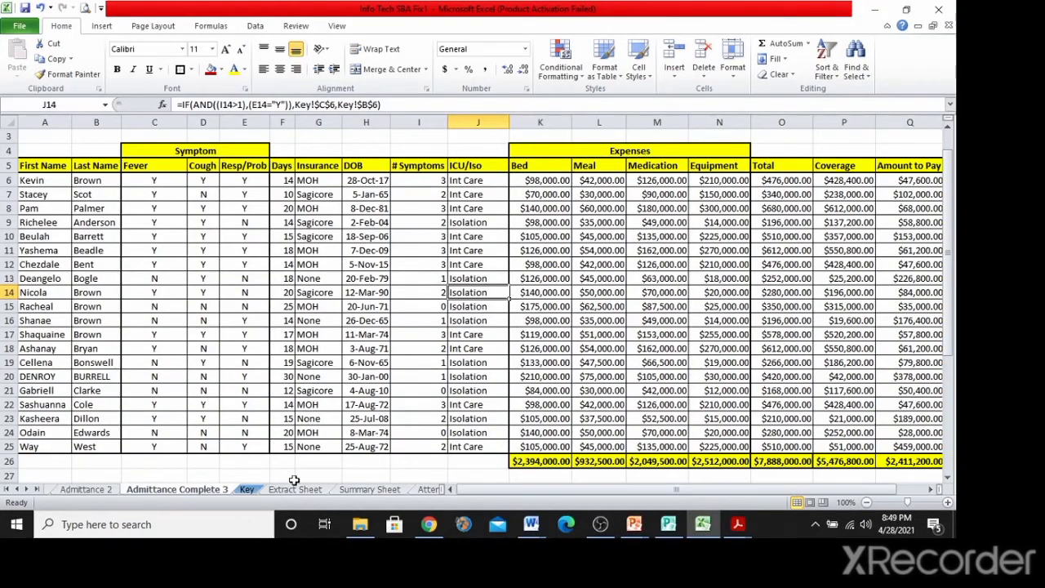
left_click(372, 490)
left_click(145, 378)
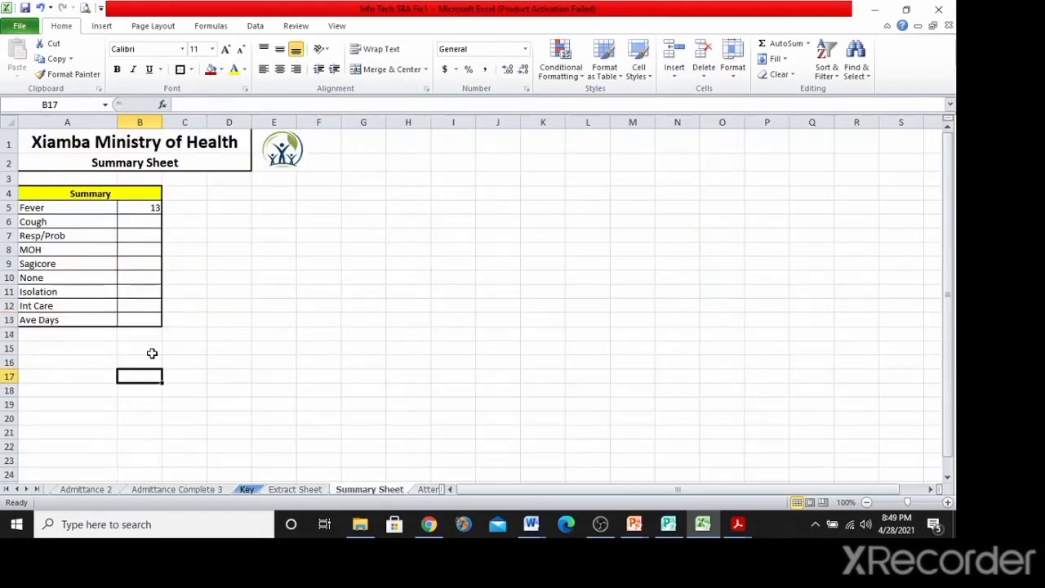
left_click(603, 531)
left_click(945, 419)
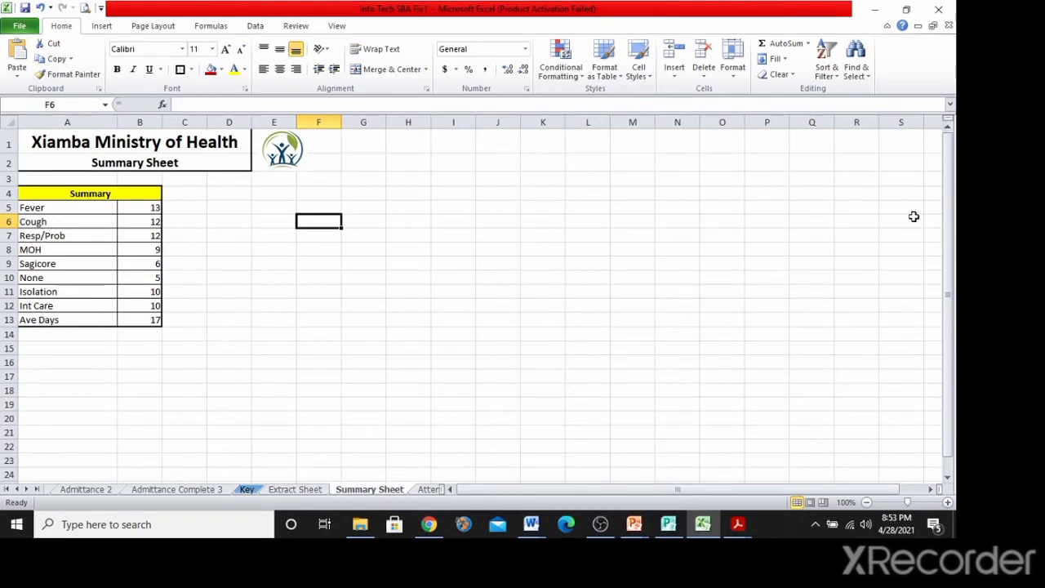
left_click(856, 236)
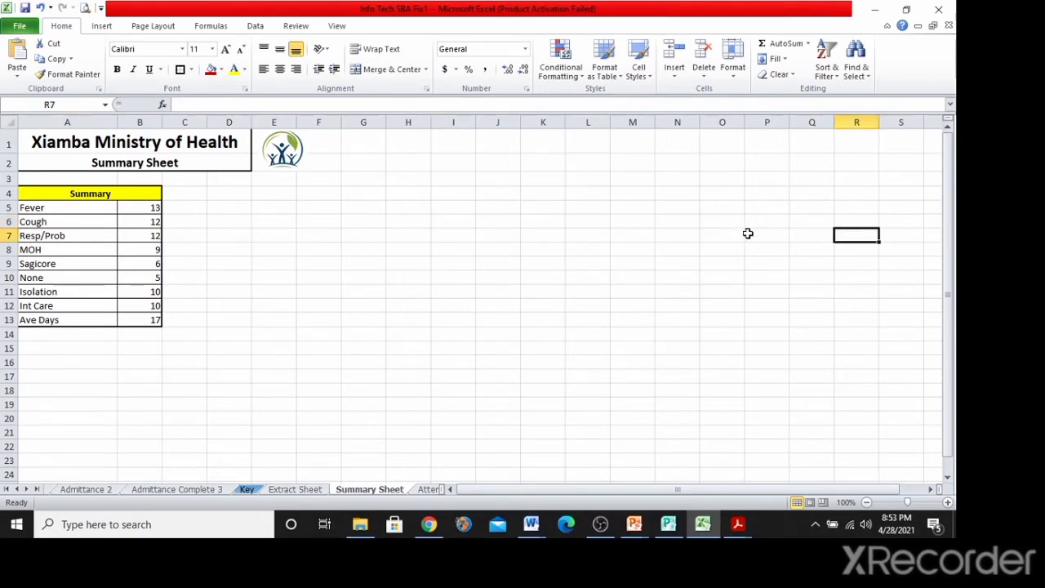
Switch to the Word assignment, read task 5's pie chart instructions on comparing all expenses, and return to the Excel workbook.
key("alt+Tab")
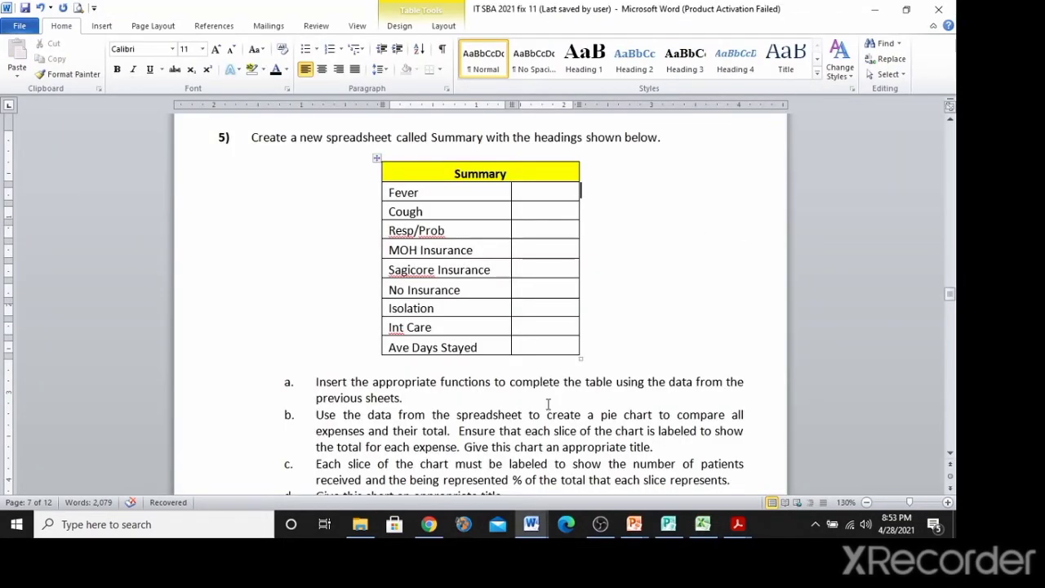
scroll(548, 407, "down", 3)
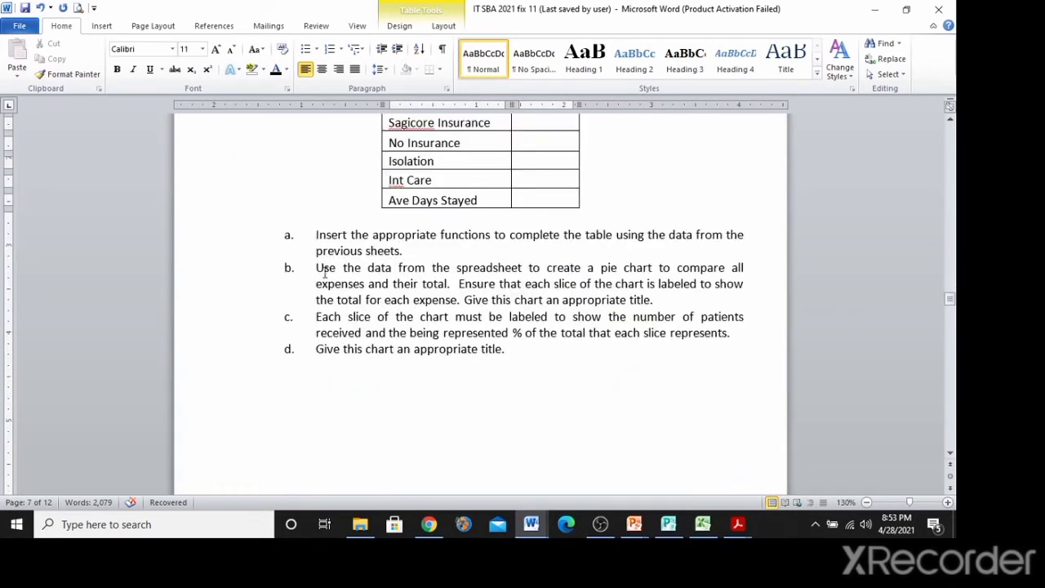
left_click_drag(322, 268, 660, 270)
left_click_drag(316, 283, 420, 319)
key("alt+Tab")
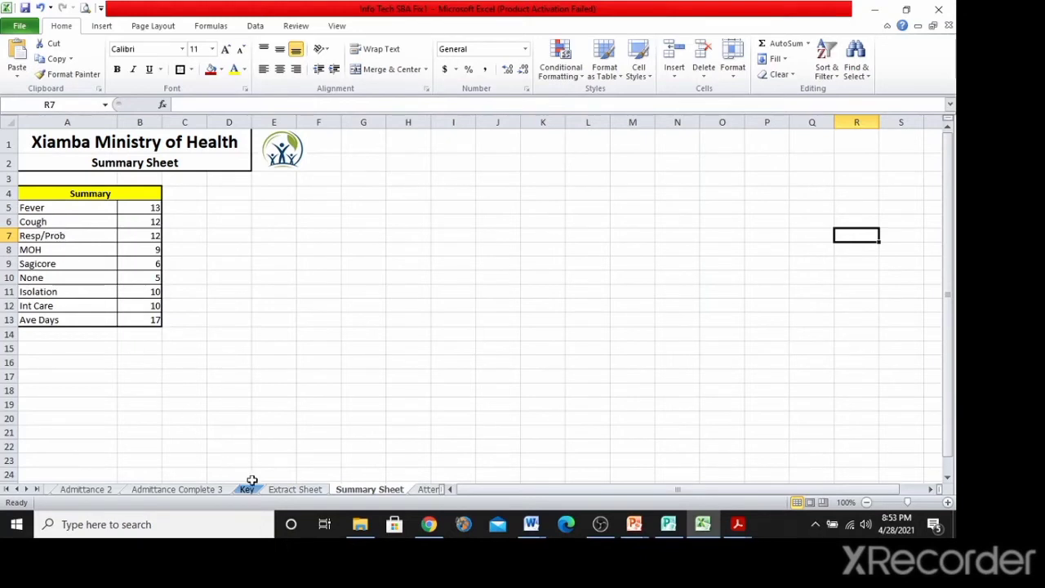
left_click(600, 524)
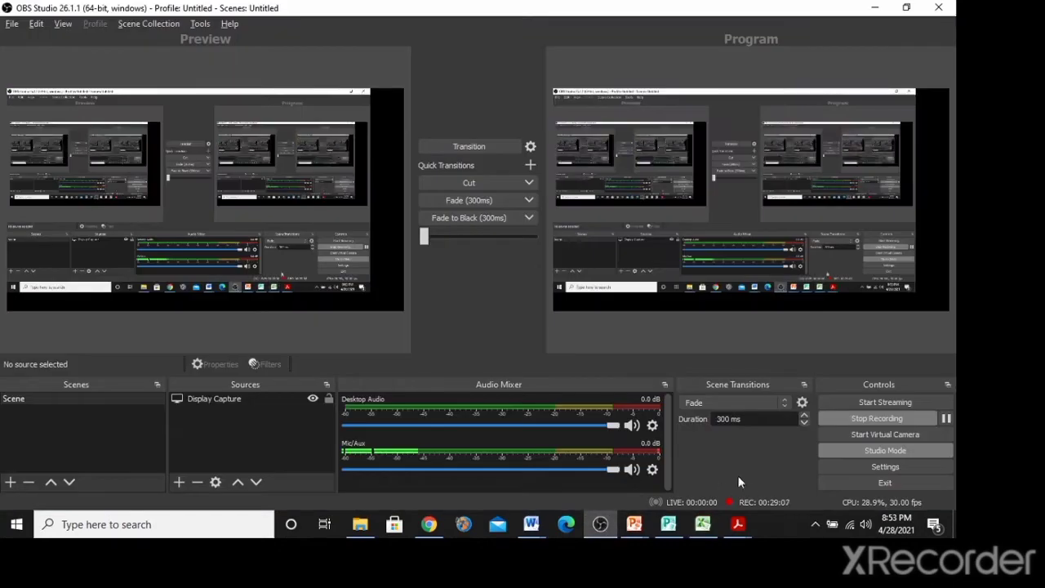
left_click(946, 420)
left_click(946, 420)
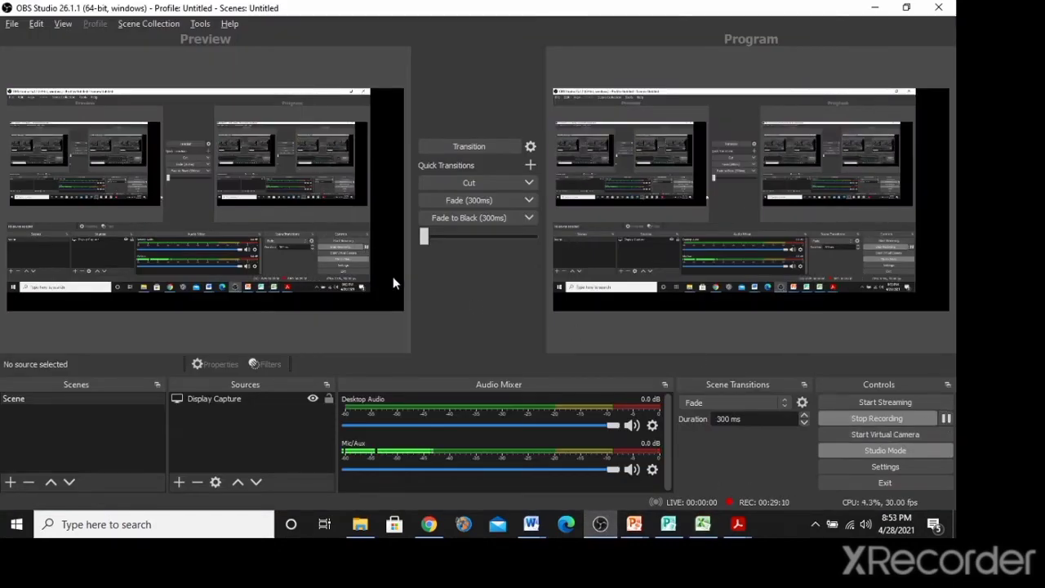
key("alt+Tab")
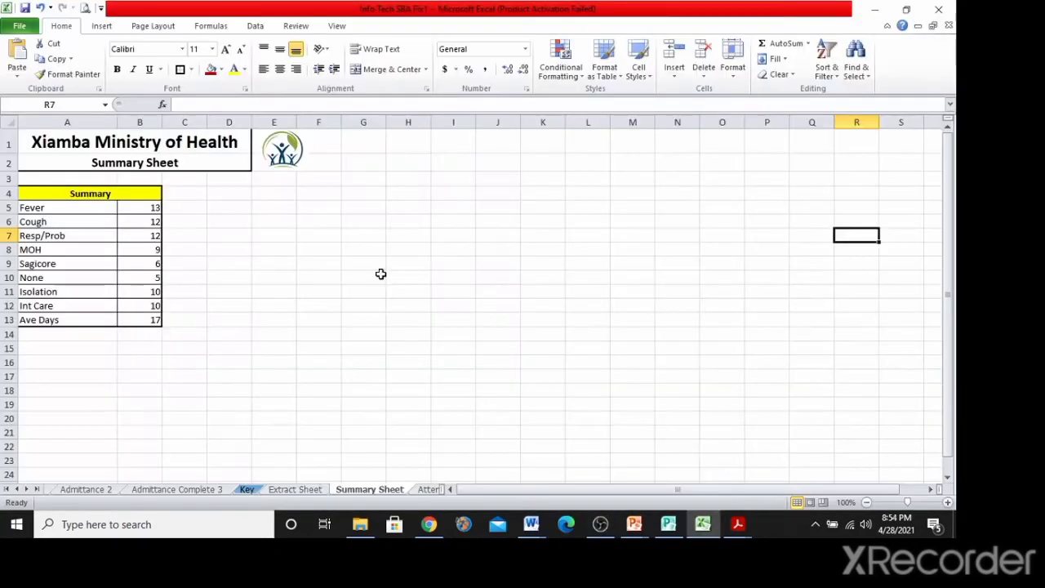
key("alt+Tab")
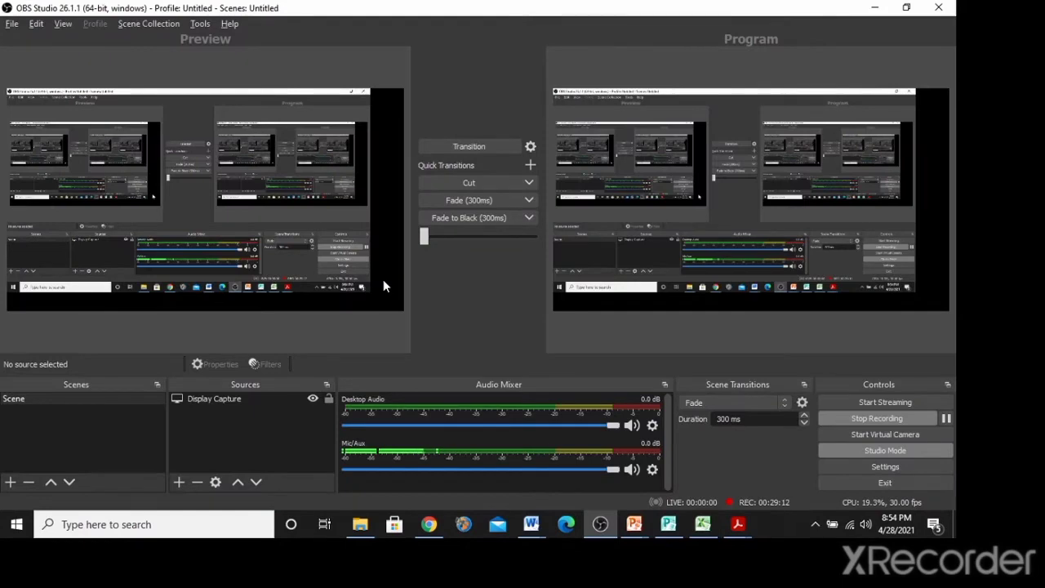
key("alt+Tab")
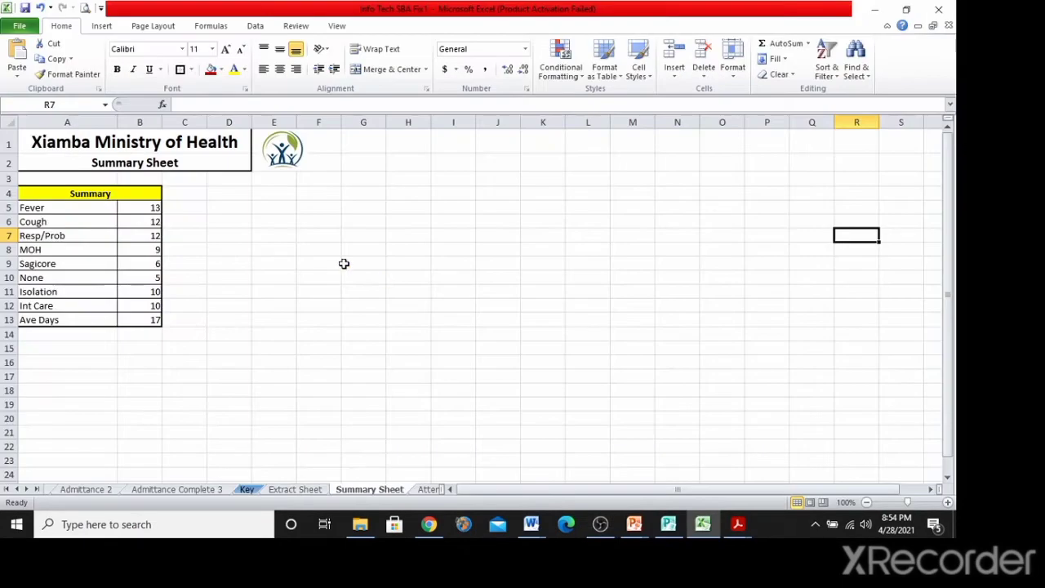
On Admittance Complete 3, examine the expense headings K5:N5 and their totals K26:N26 as the source for the pie chart.
left_click(167, 489)
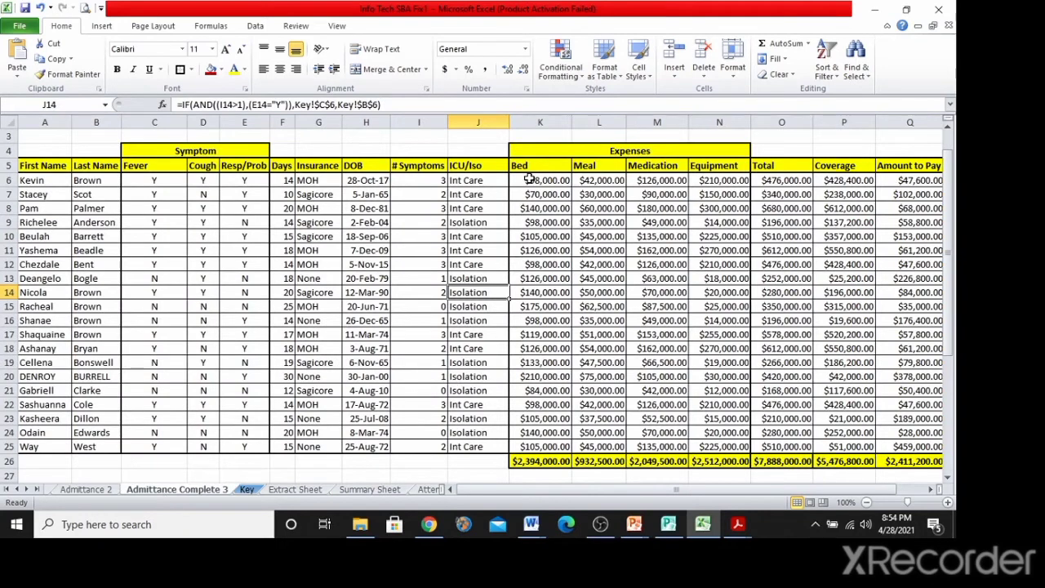
left_click_drag(527, 166, 735, 167)
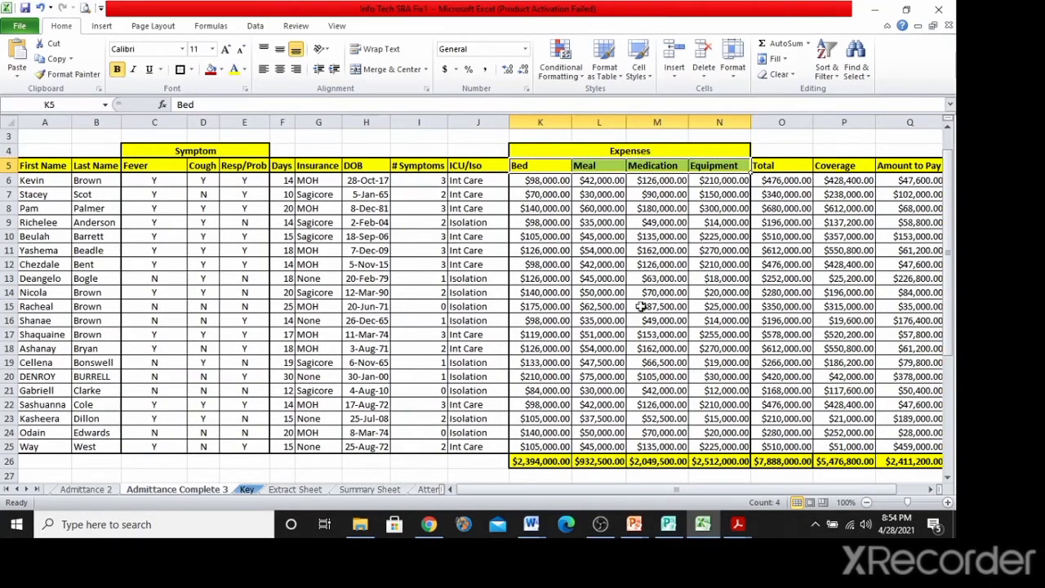
left_click_drag(527, 460, 702, 458)
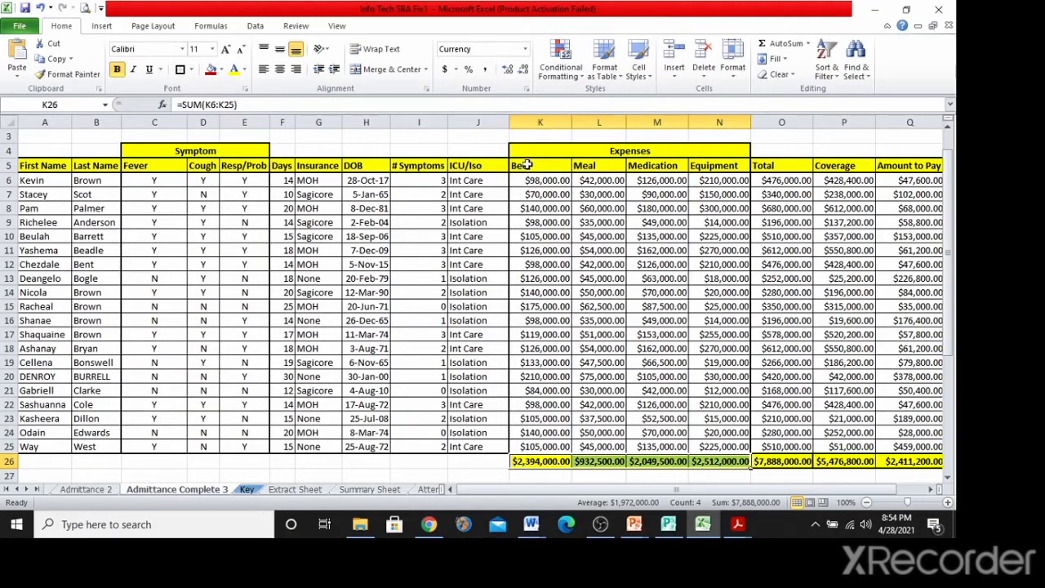
left_click_drag(527, 167, 734, 167)
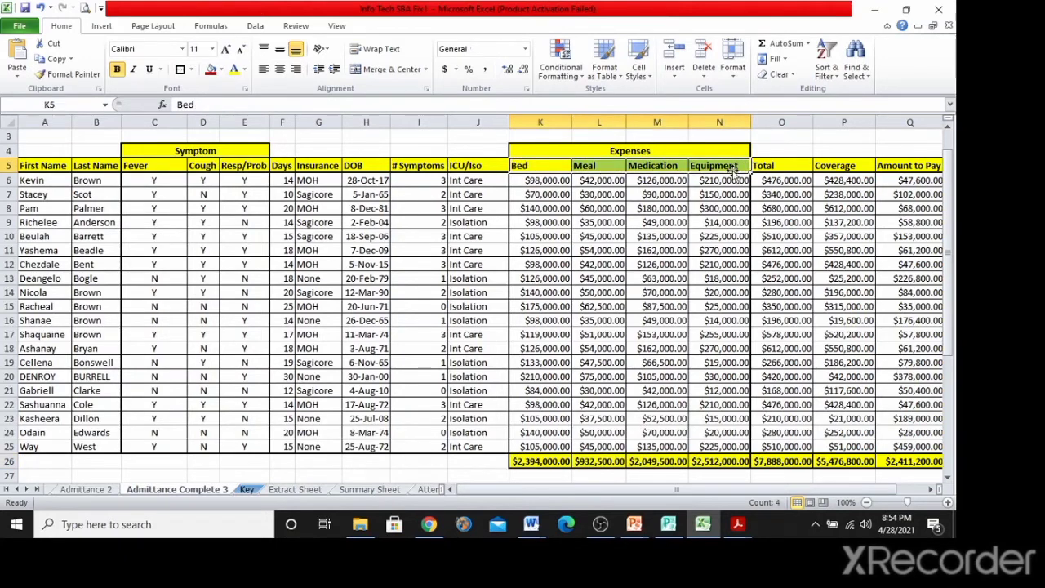
left_click(535, 461)
left_click_drag(535, 461, 719, 463)
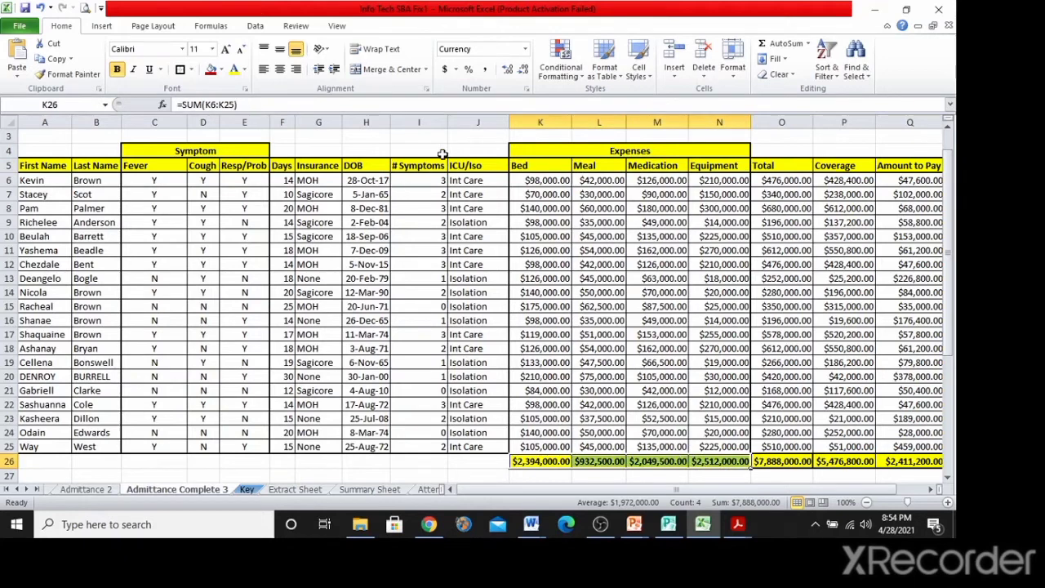
Insert a 3-D pie chart from the expense headings K5:N5 and the totals K26:N26 together.
left_click_drag(529, 165, 698, 165)
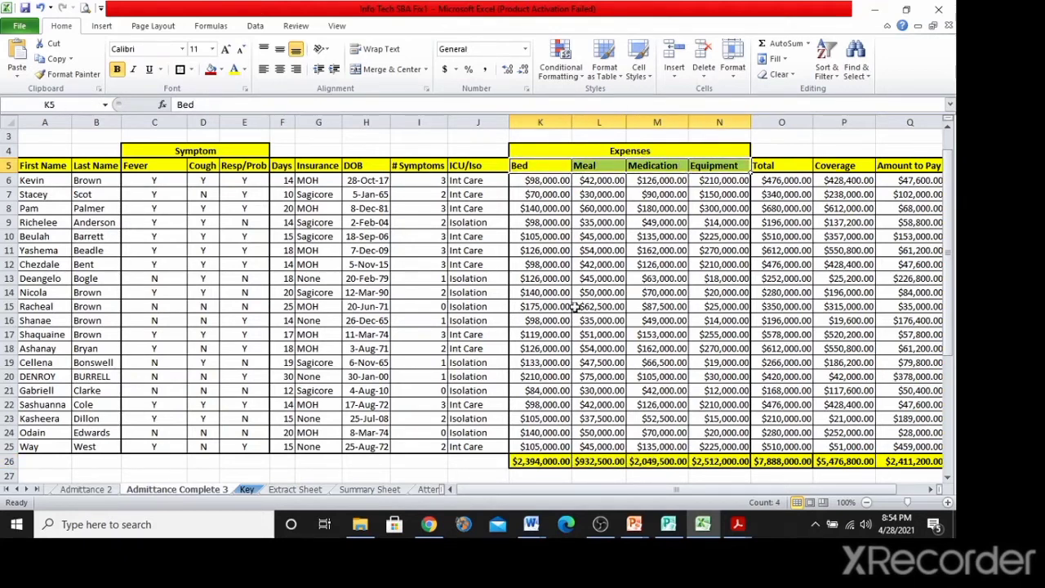
left_click_drag(527, 463, 714, 462)
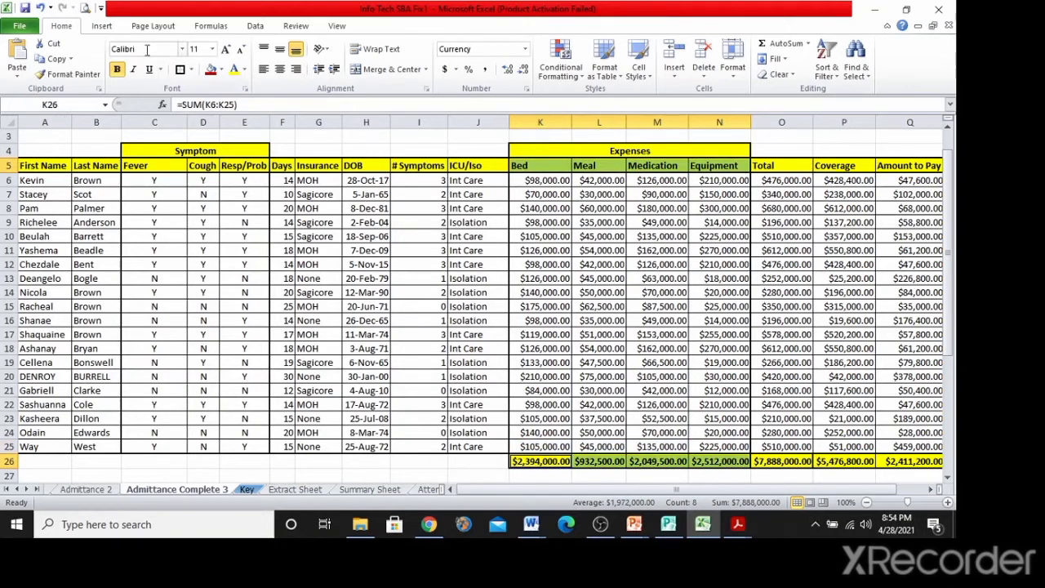
left_click(102, 27)
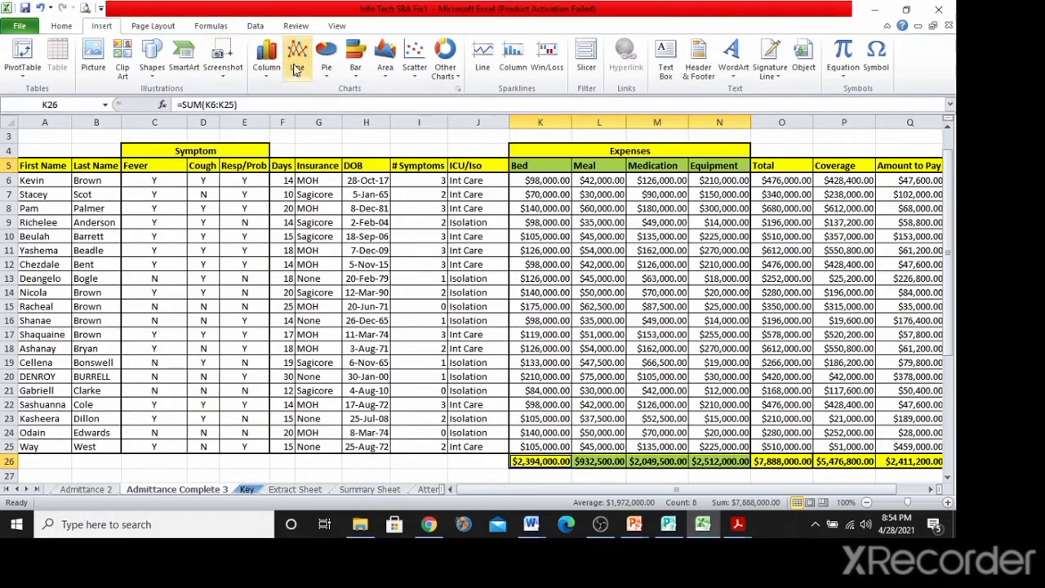
left_click(327, 72)
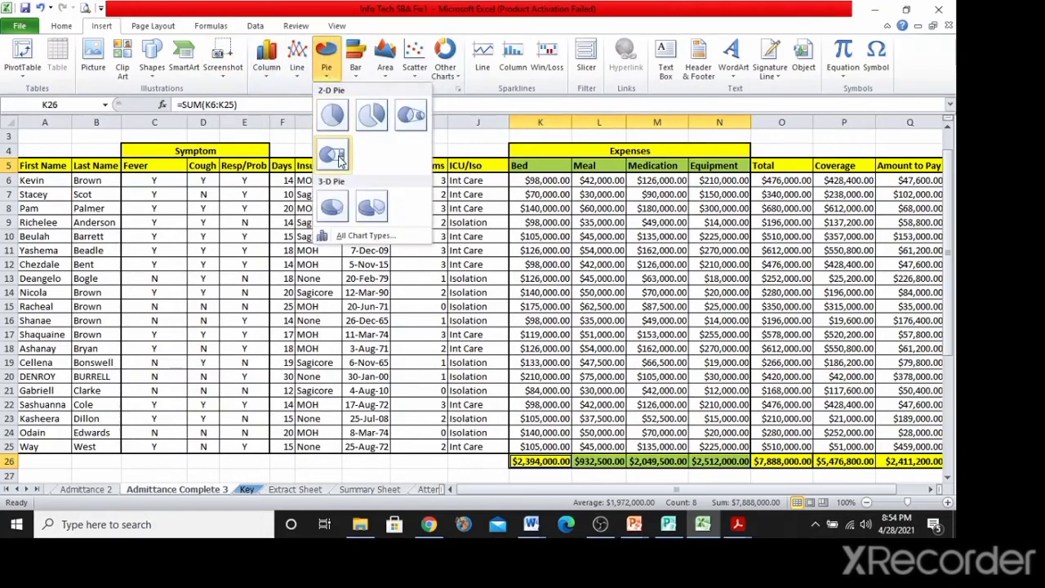
left_click(335, 209)
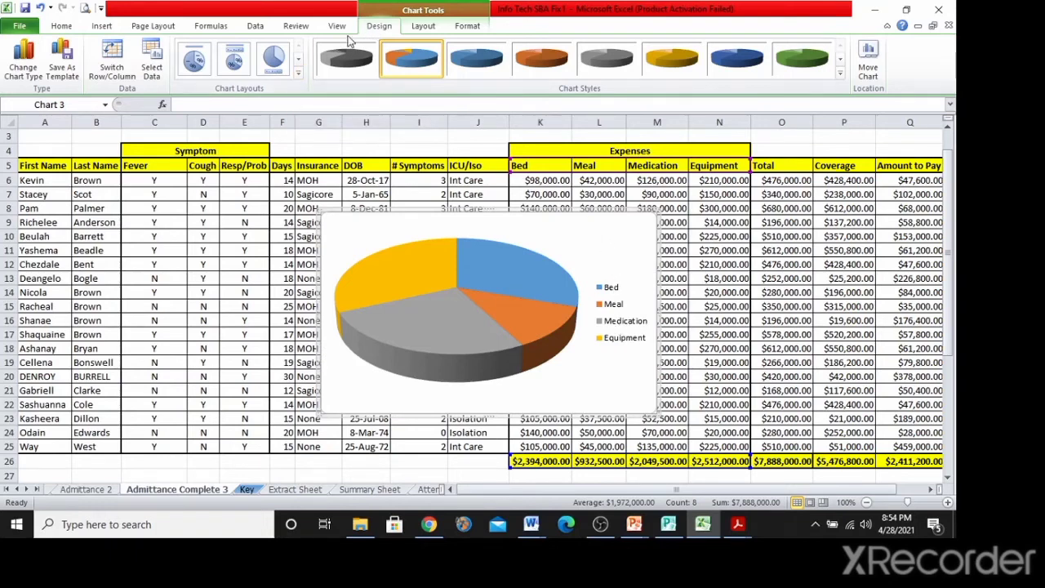
Apply the chart layout that gives the pie chart a title, percentage labels on the slices and a legend.
left_click(351, 232)
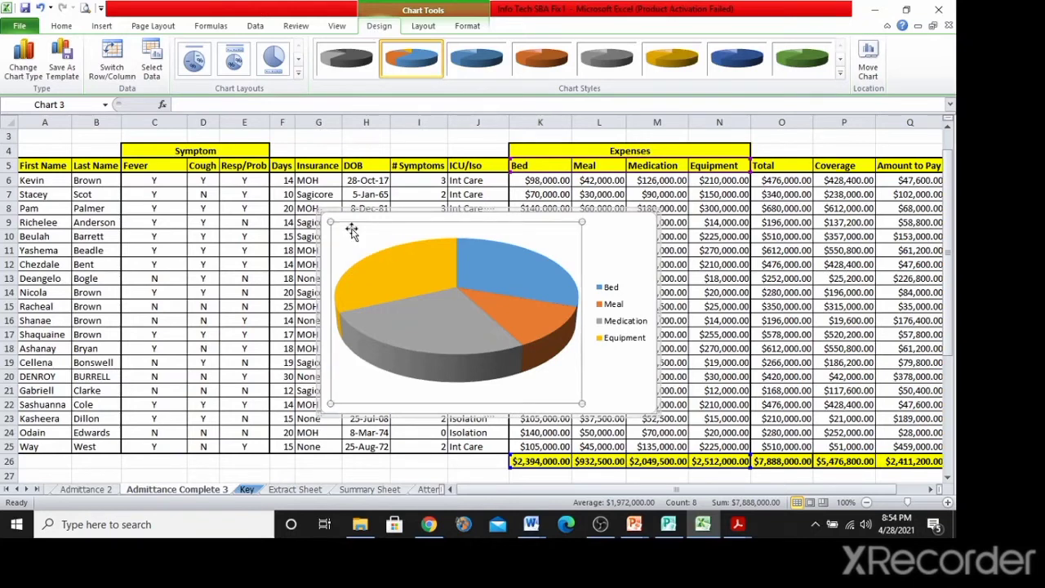
left_click(613, 249)
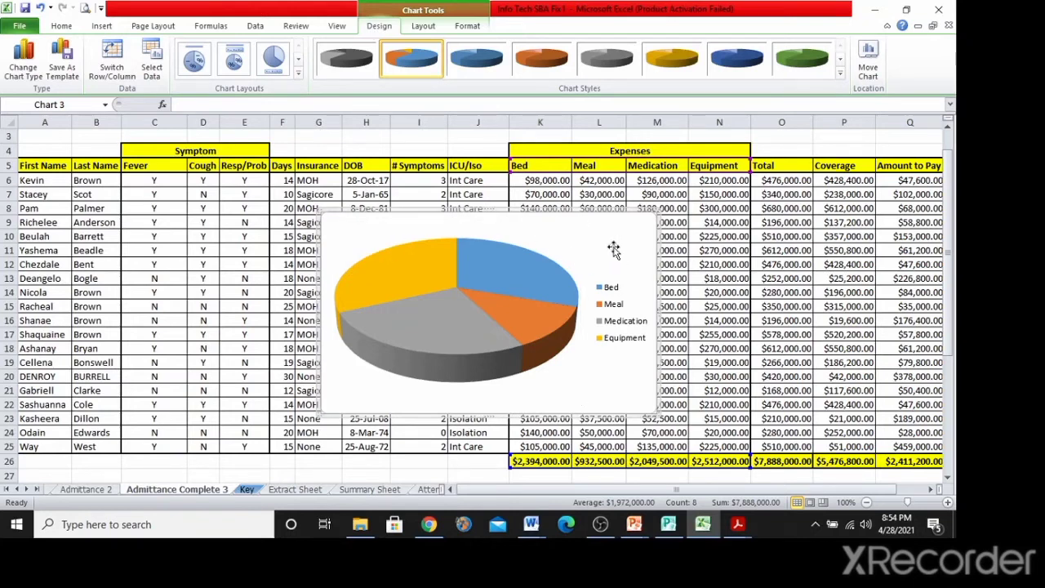
left_click(298, 72)
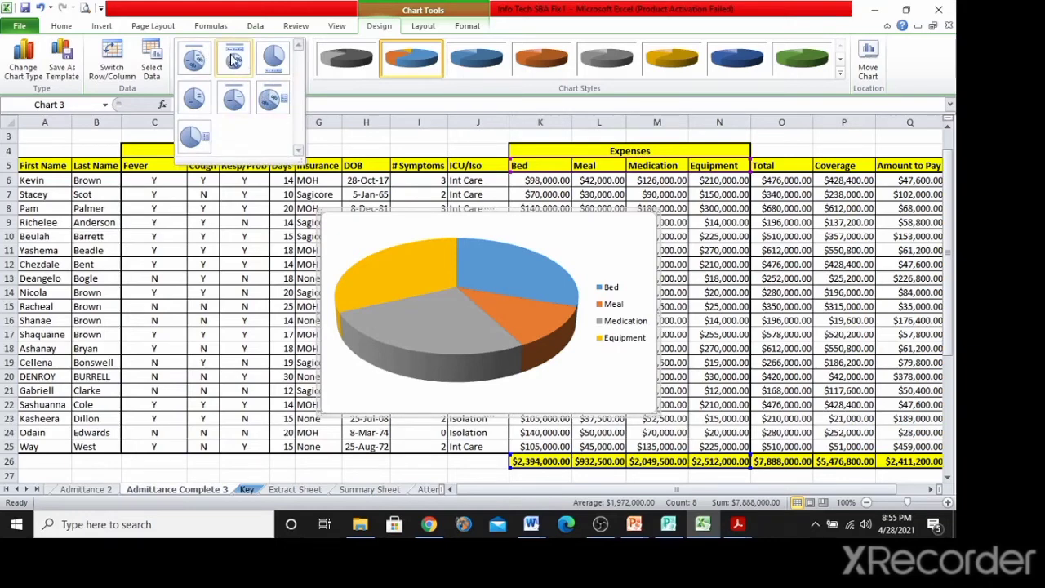
left_click(272, 105)
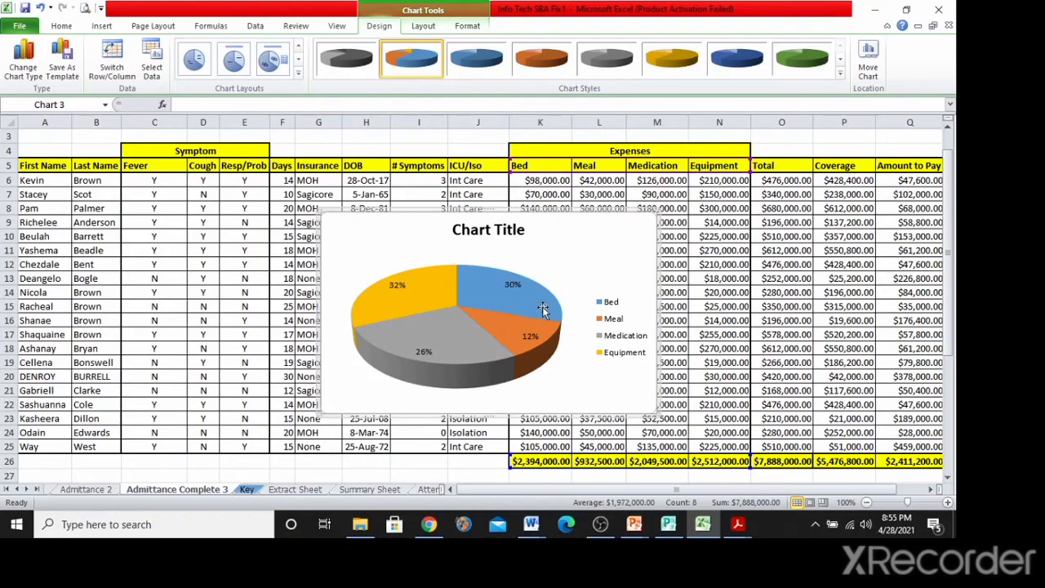
Replace the placeholder chart title with "Pie Chart showing Expenses".
left_click(485, 229)
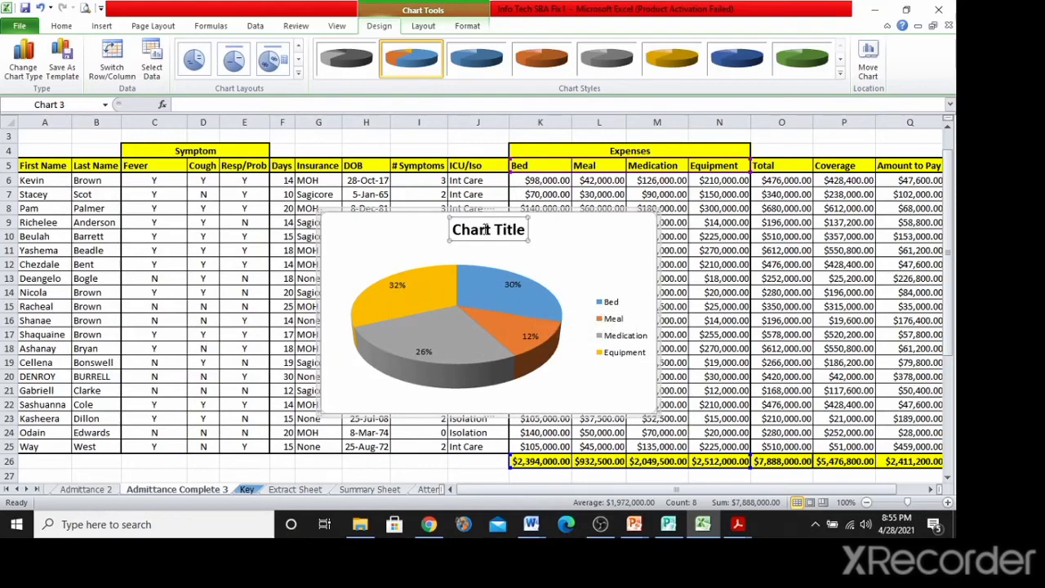
left_click_drag(522, 225, 446, 229)
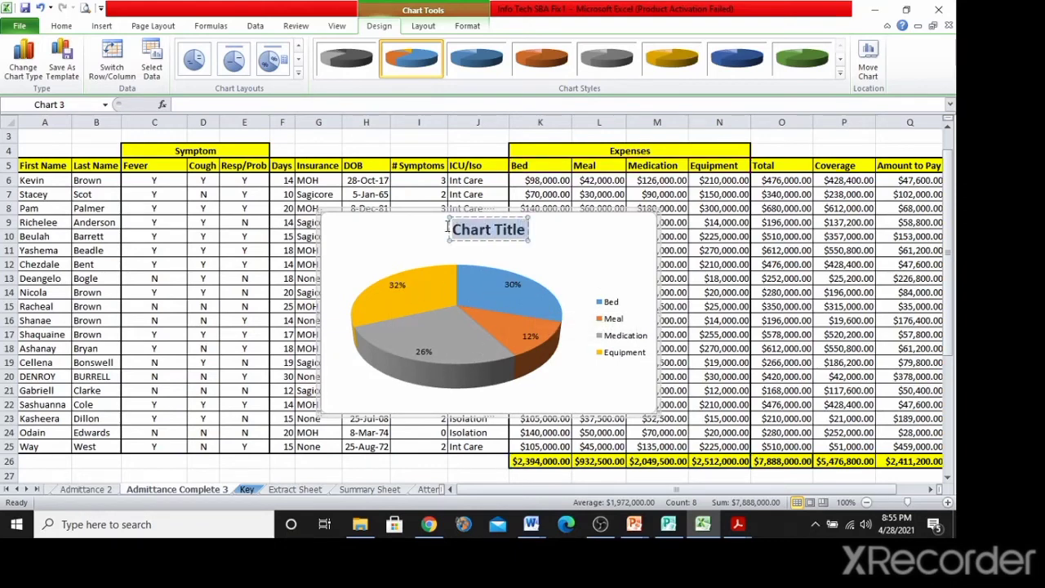
type("Pie Cha")
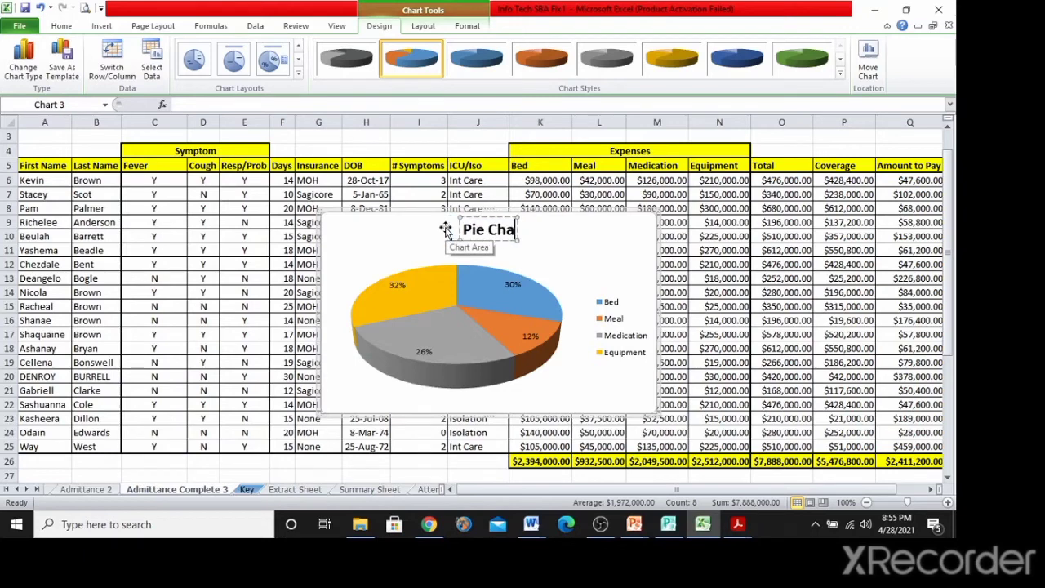
type("rt showin")
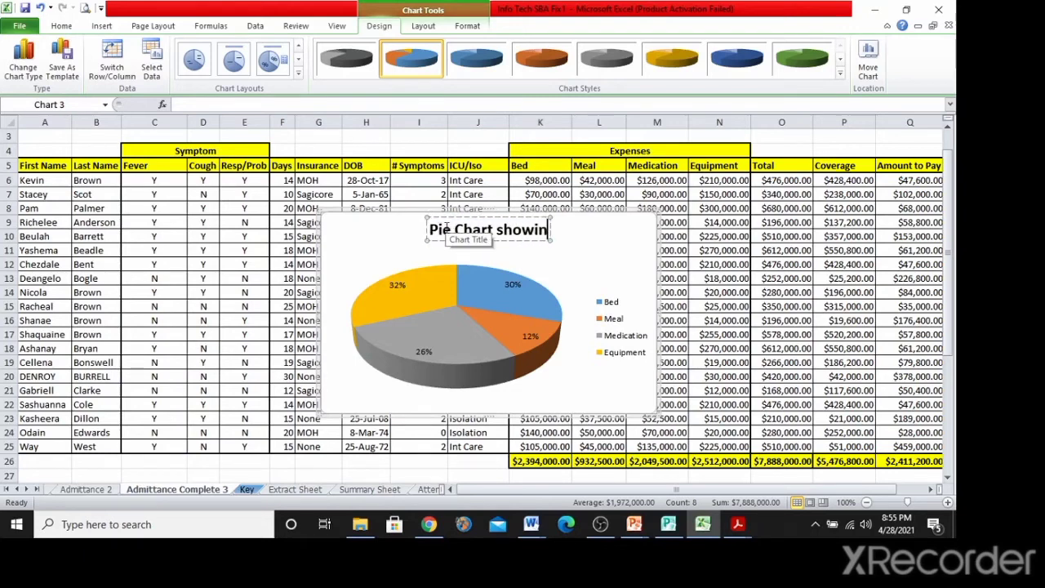
type("g Expenses")
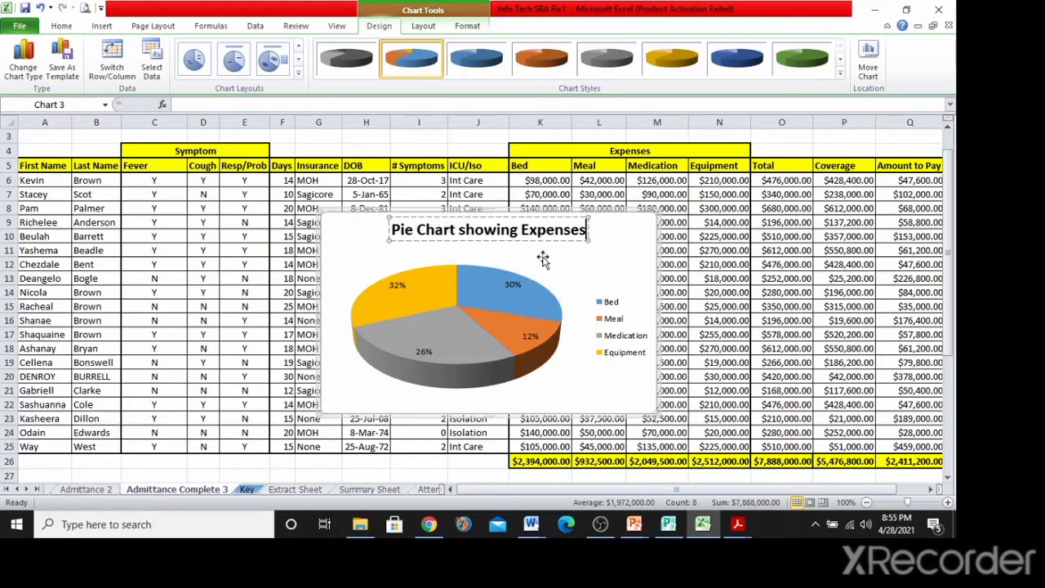
left_click(586, 260)
left_click(561, 277)
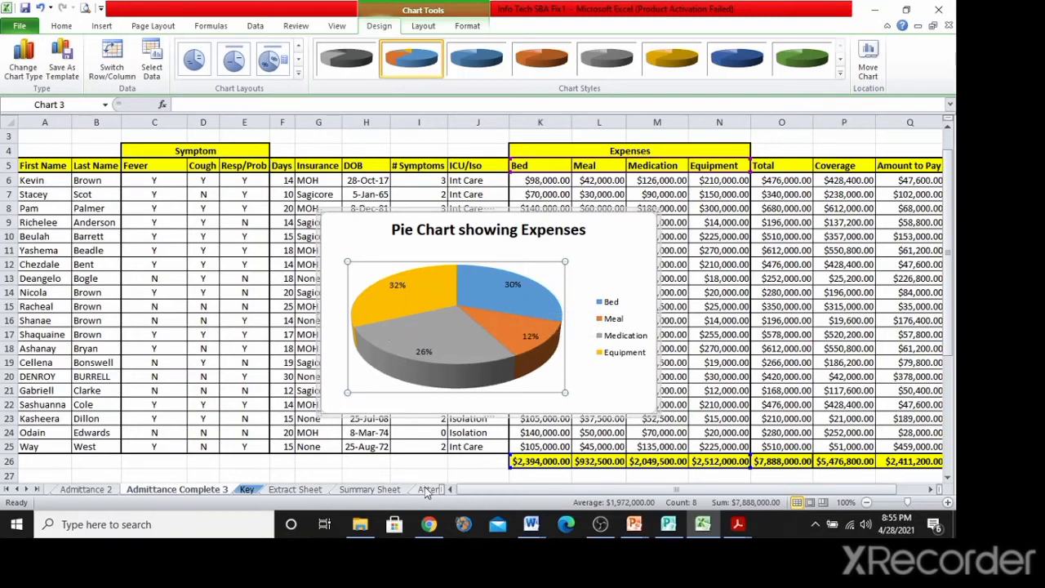
Look through the other sheets for the existing expenses pie chart on Key, examine its labels, and return to Admittance Complete 3.
left_click(386, 490)
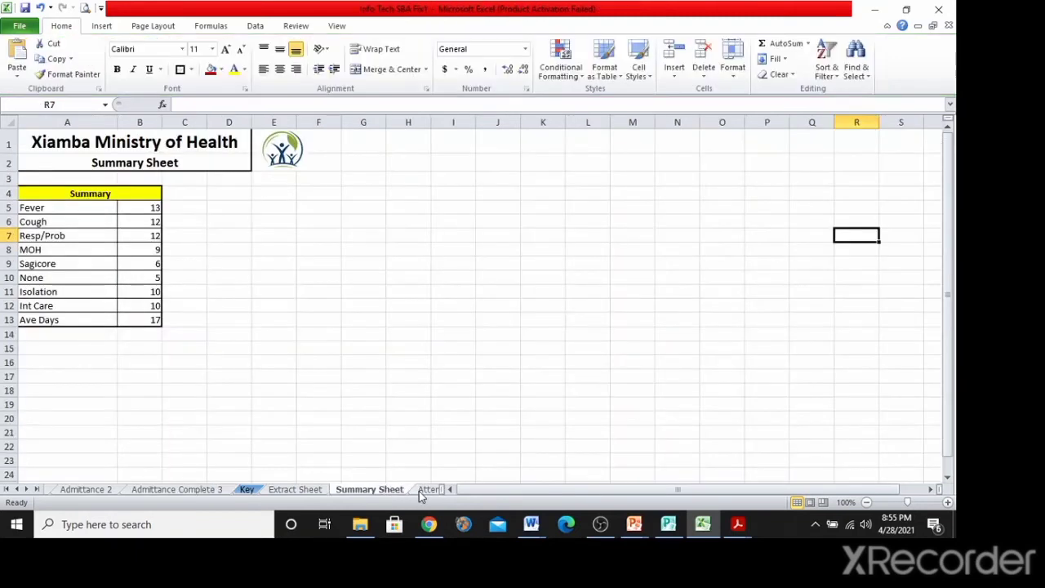
left_click(419, 491)
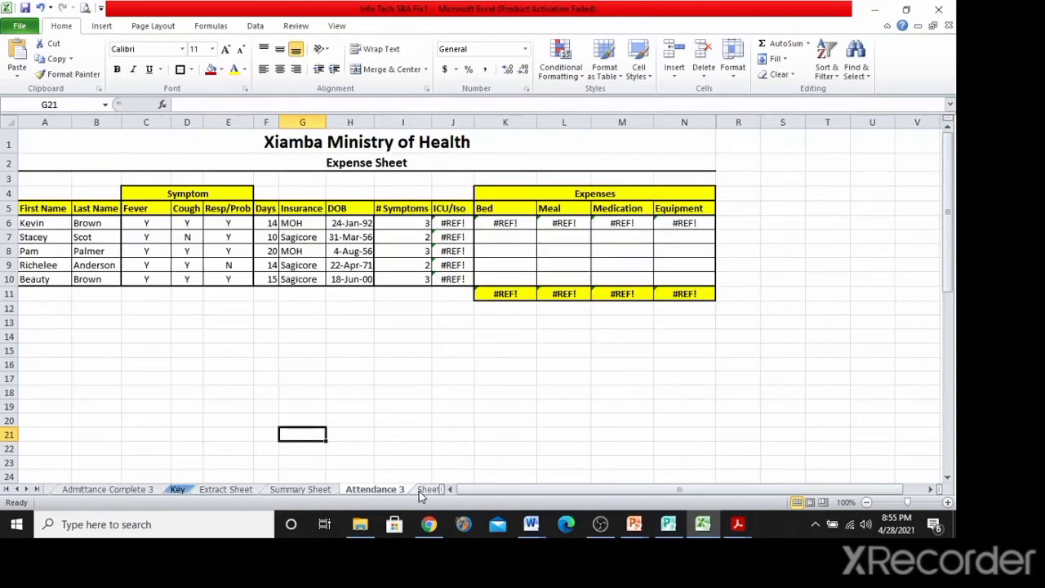
left_click(310, 490)
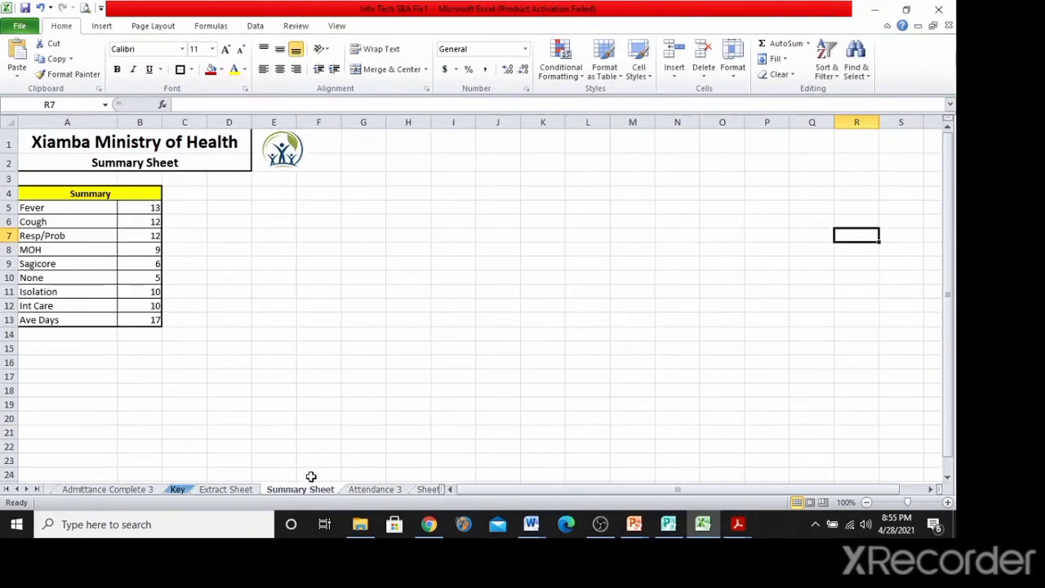
left_click(237, 490)
left_click(177, 490)
scroll(335, 371, "down", 7)
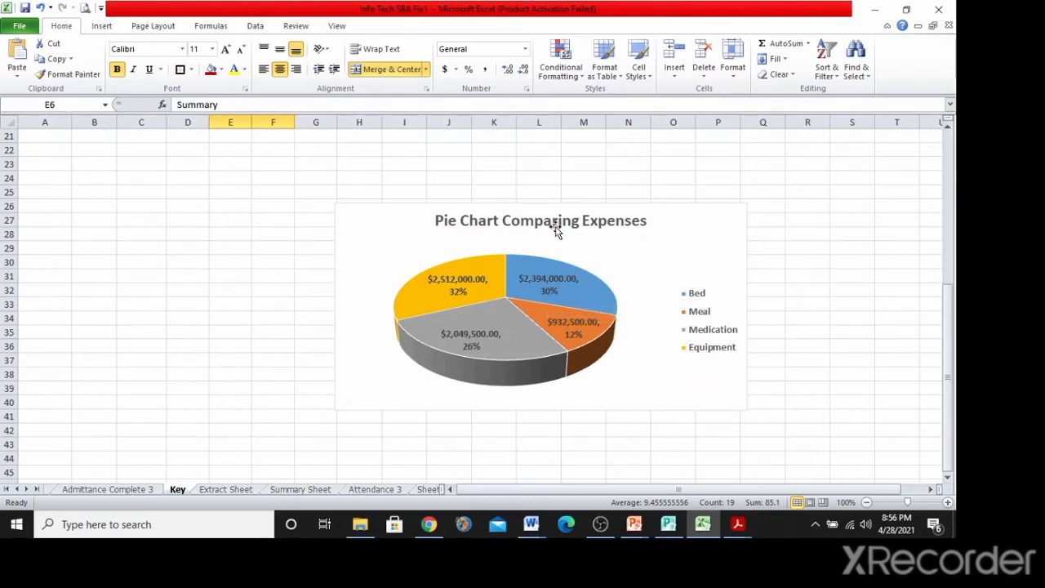
left_click(132, 493)
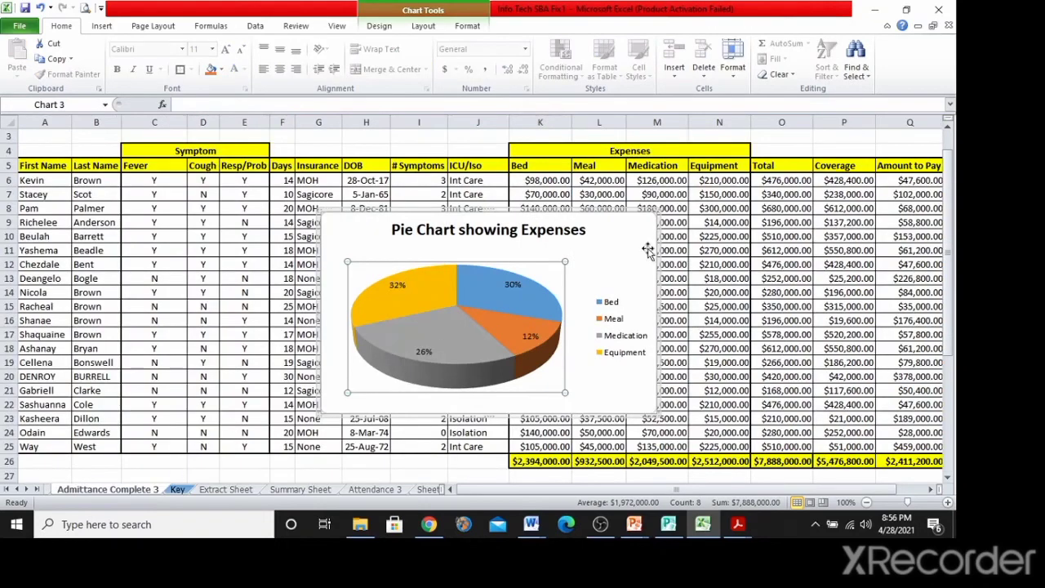
Move the pie chart below the data table, clear of the totals in row 26.
left_click_drag(643, 223, 569, 372)
scroll(569, 372, "down", 3)
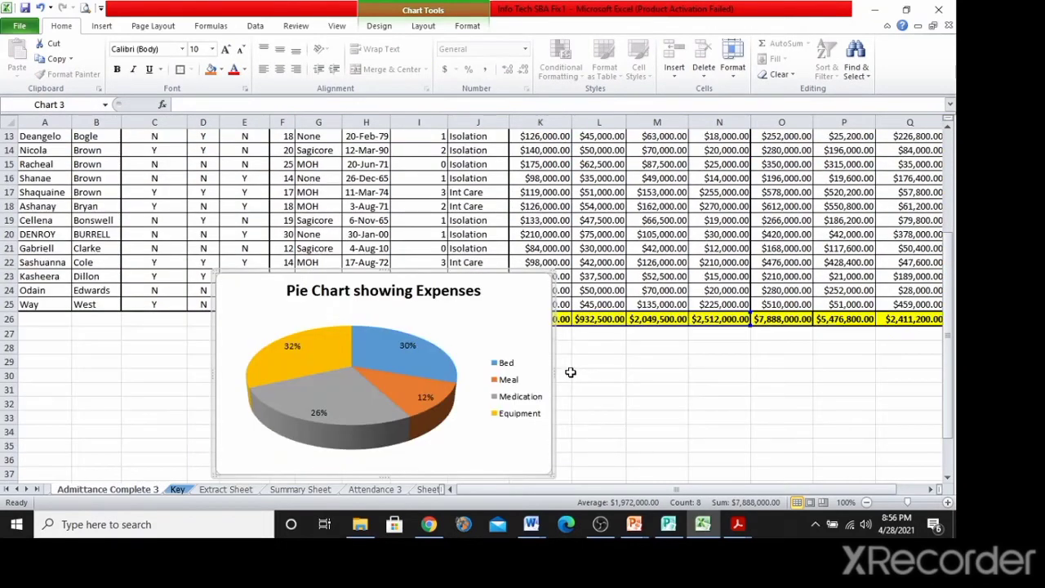
left_click_drag(523, 307, 525, 364)
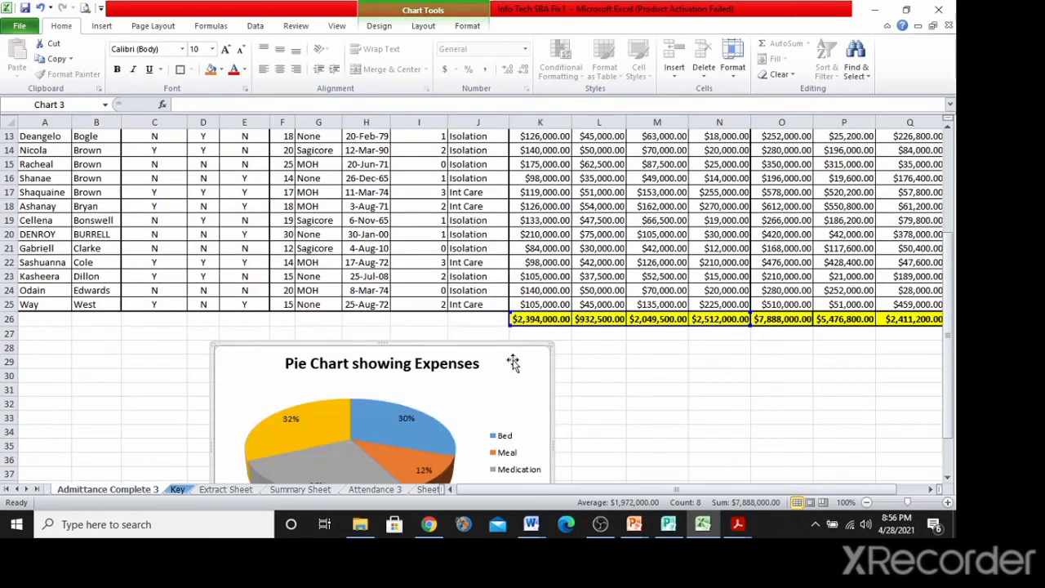
Review the data label, legend and chart title options available for the pie chart, along with its formatting and design options.
left_click(424, 25)
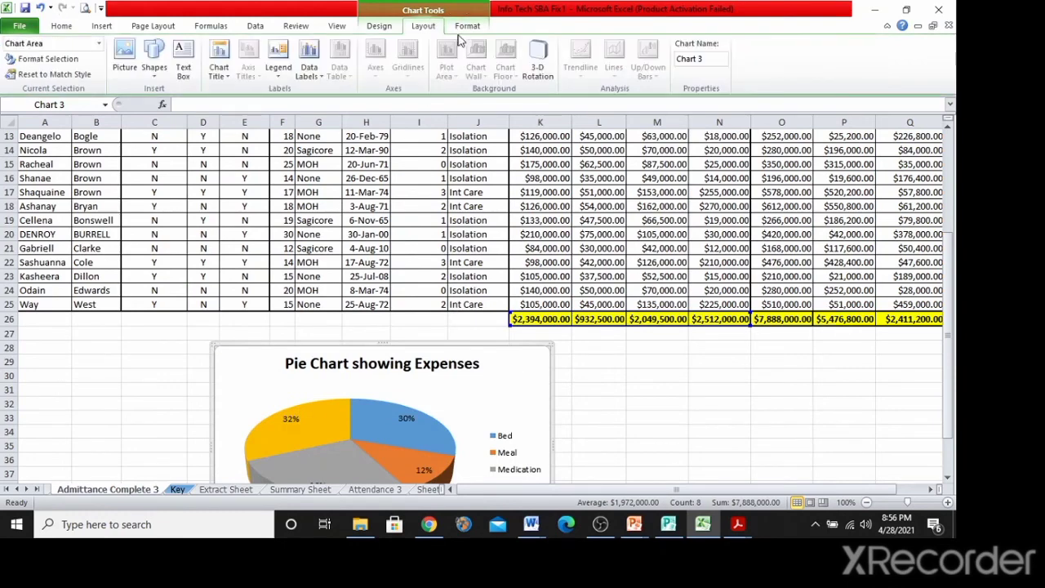
left_click(312, 74)
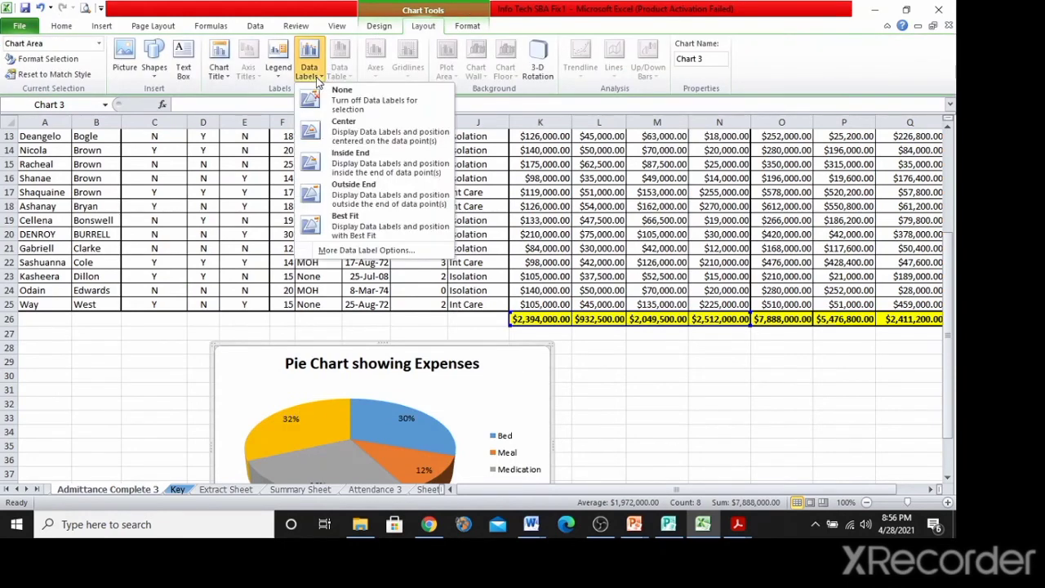
left_click(280, 75)
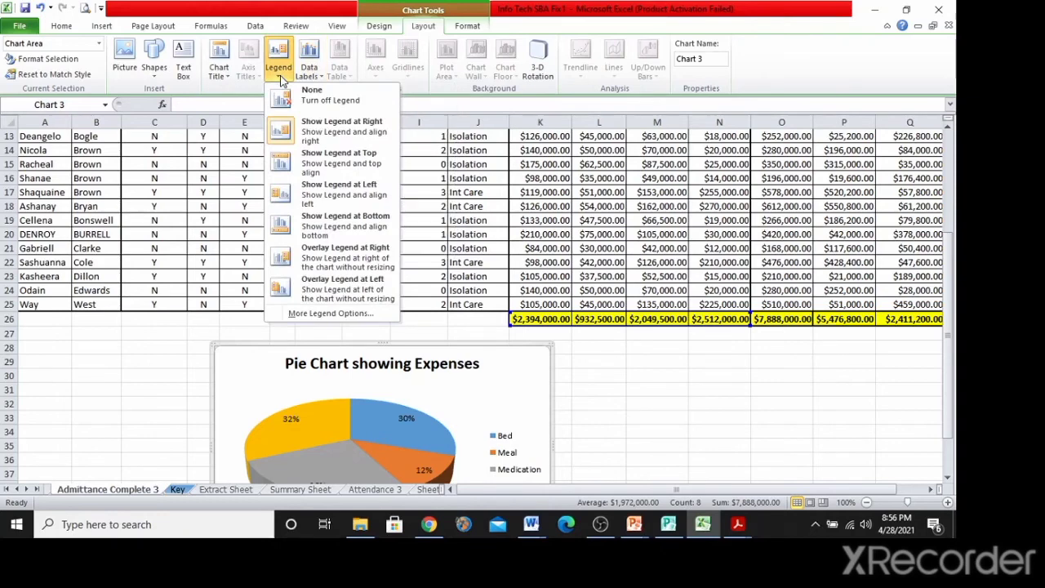
left_click(307, 74)
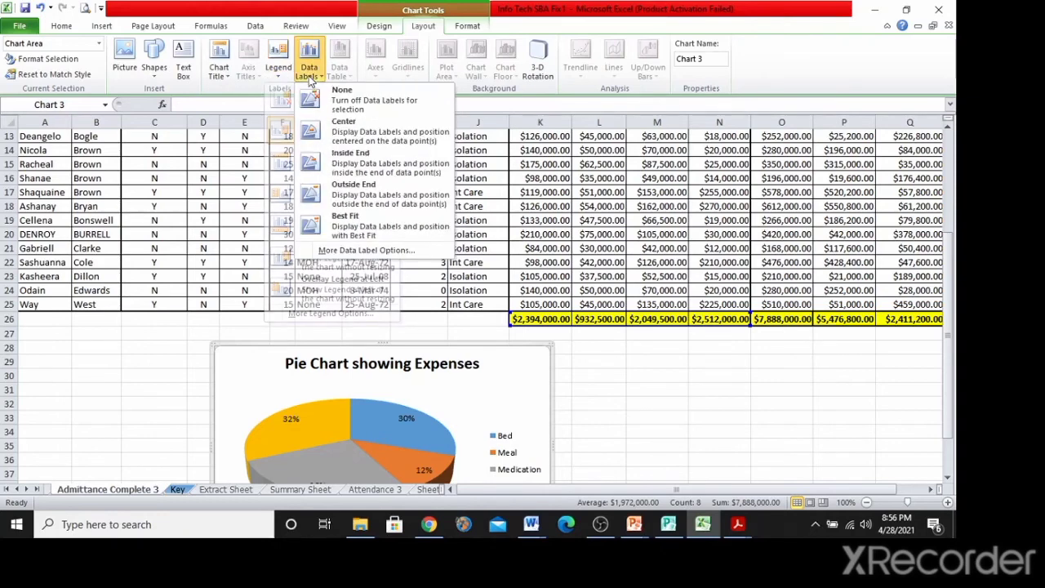
left_click(231, 80)
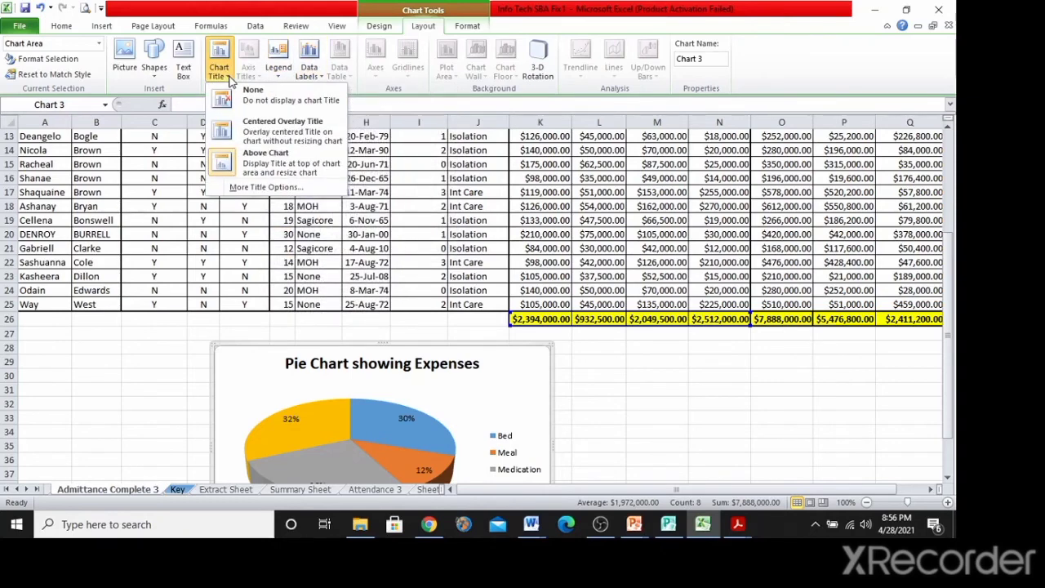
left_click(466, 27)
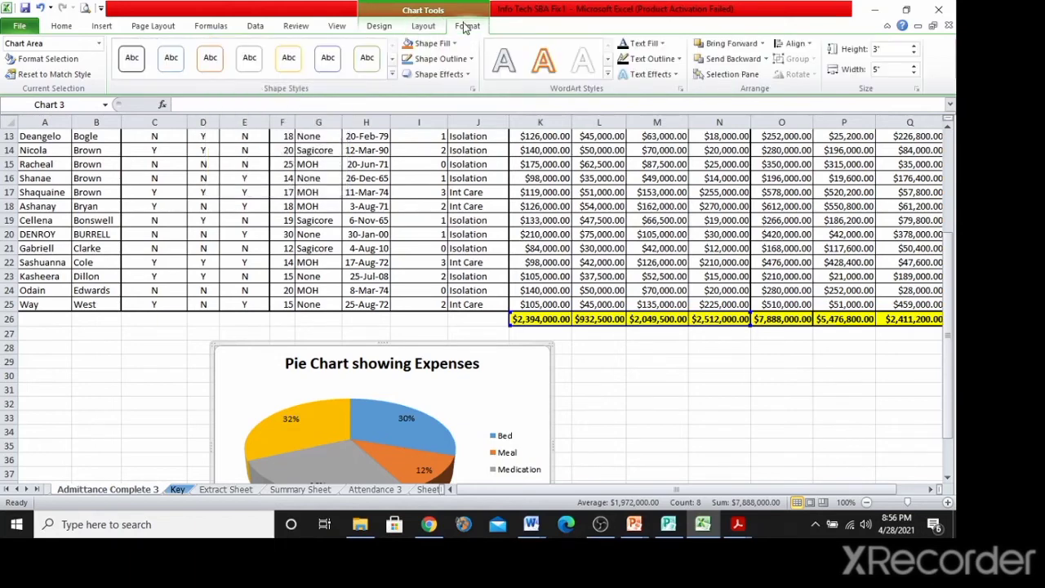
left_click(380, 27)
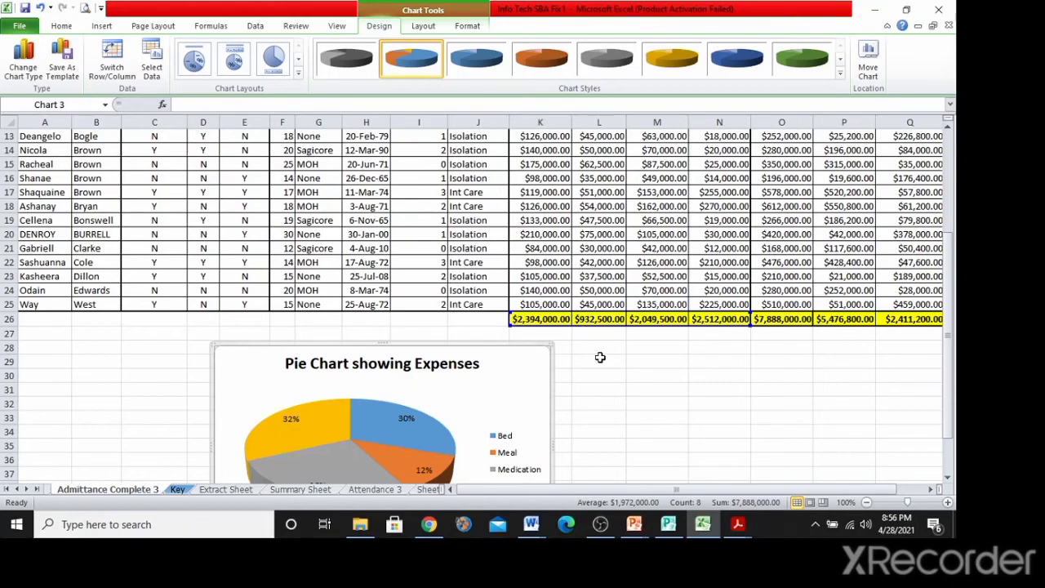
Try the greyscale and the gold-on-black chart styles on the pie chart, ending on the multicolour style with a white background.
scroll(601, 357, "down", 3)
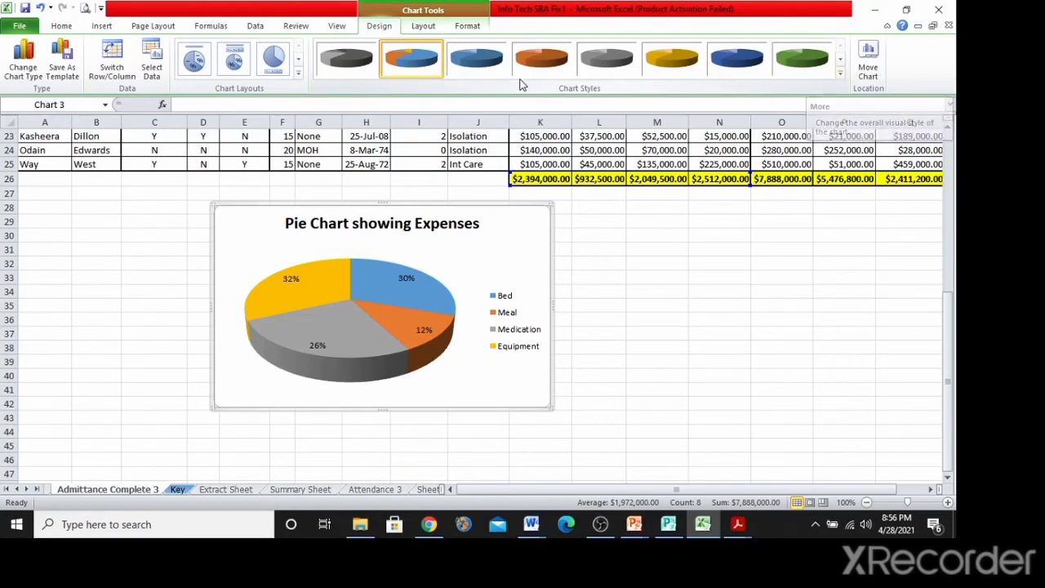
left_click(339, 65)
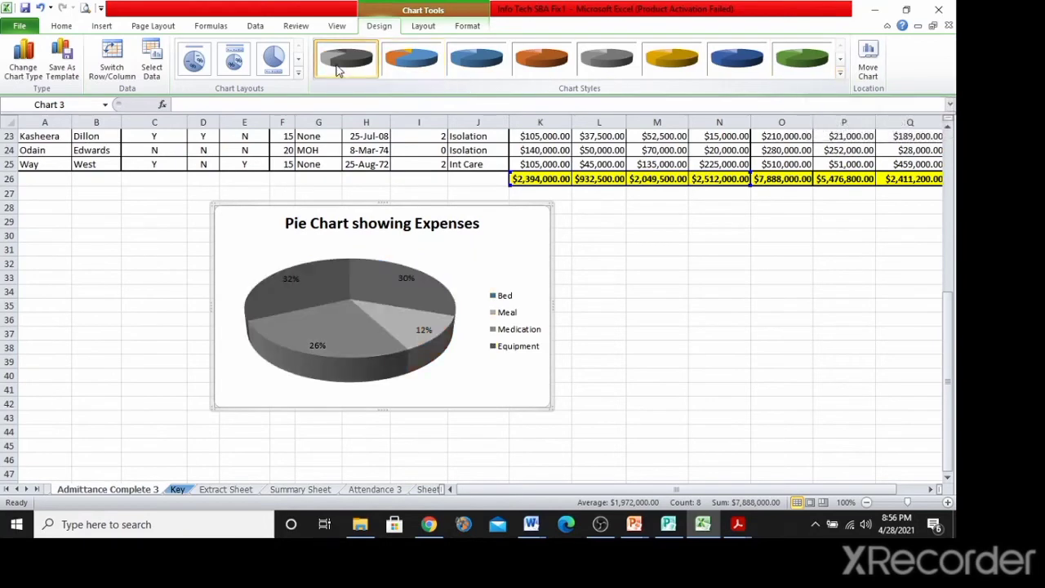
left_click(841, 73)
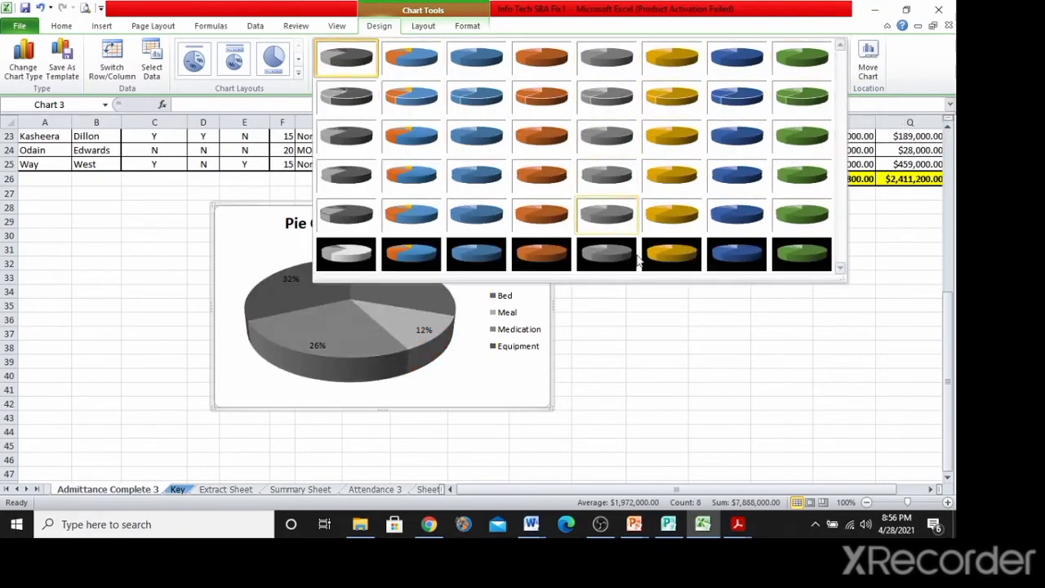
left_click(673, 256)
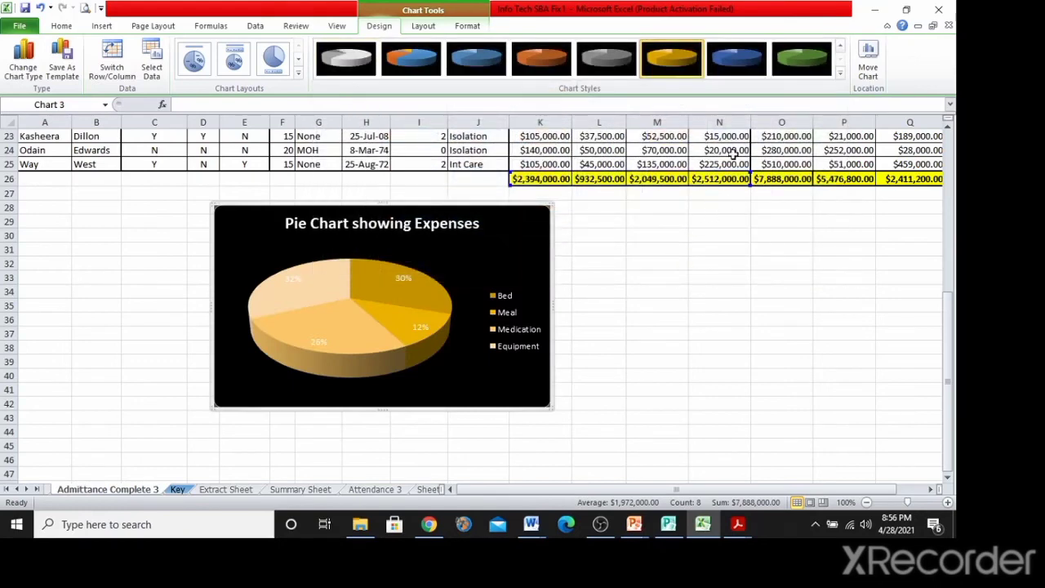
left_click(841, 72)
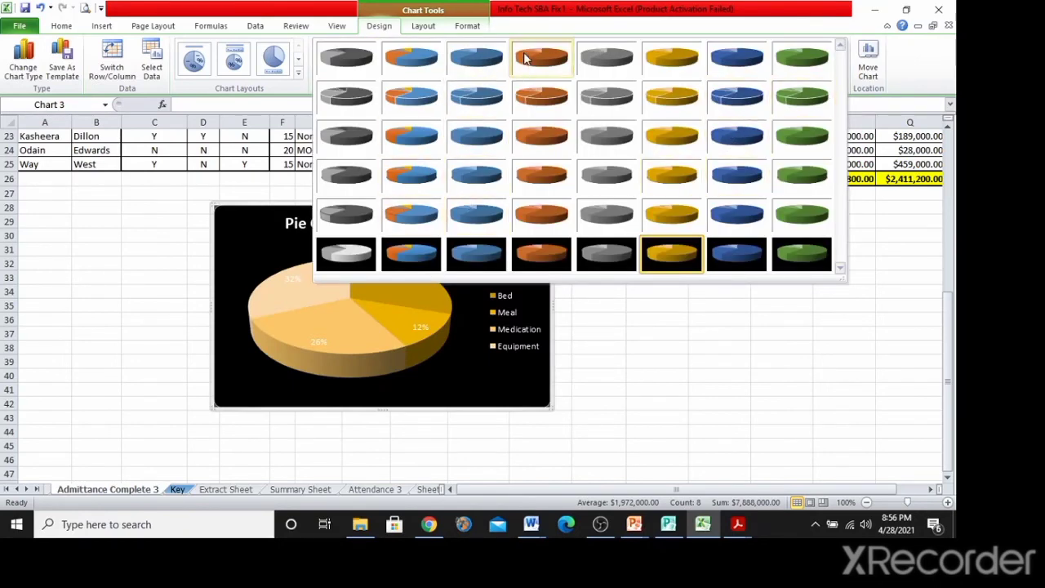
left_click(418, 55)
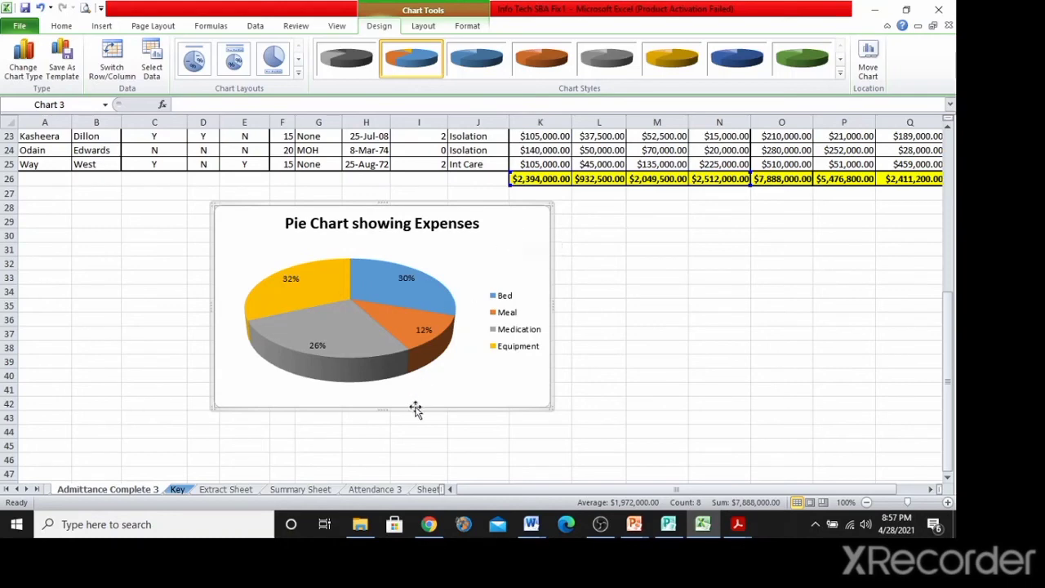
Copy the new pie chart, and on the Key sheet move the existing expenses pie chart up beside the Summary table.
right_click(522, 219)
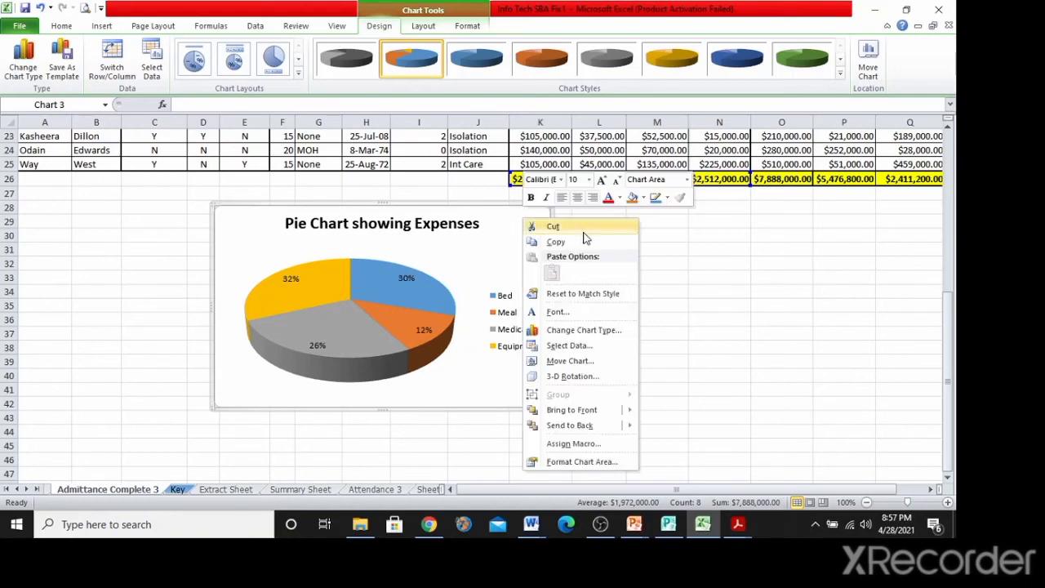
left_click(557, 242)
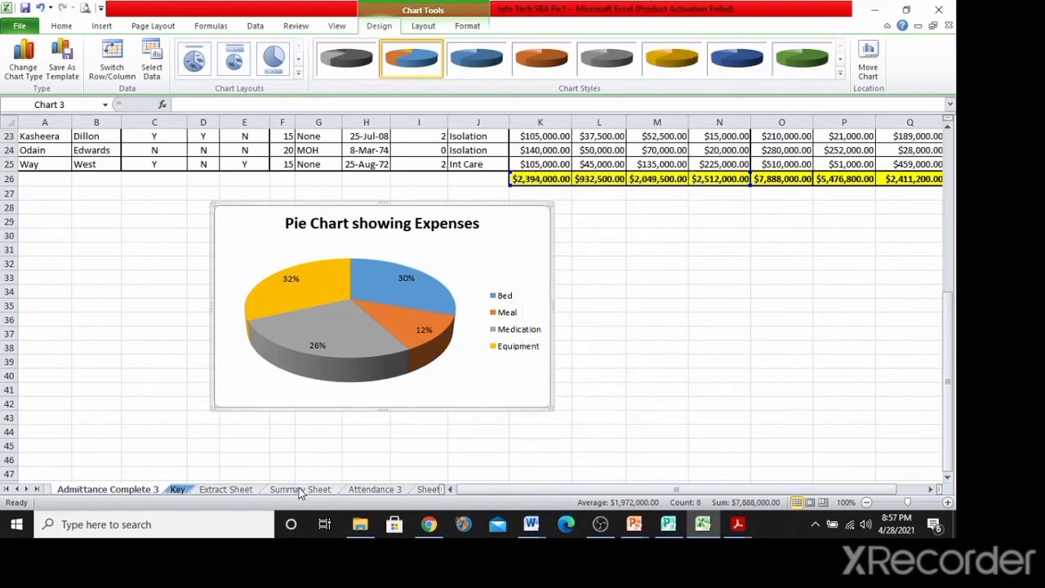
left_click(176, 489)
scroll(433, 239, "up", 3)
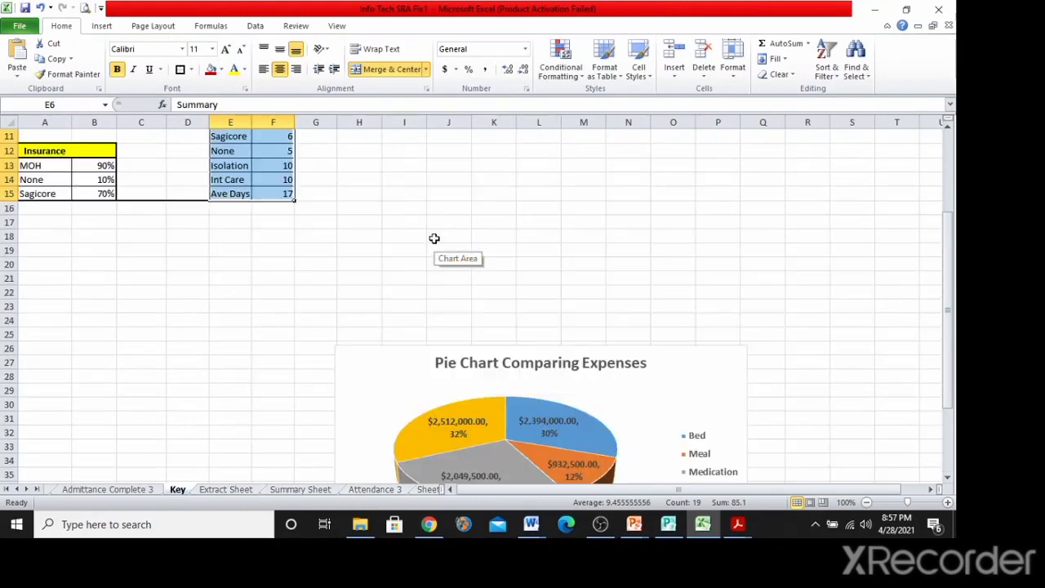
left_click_drag(387, 385, 427, 230)
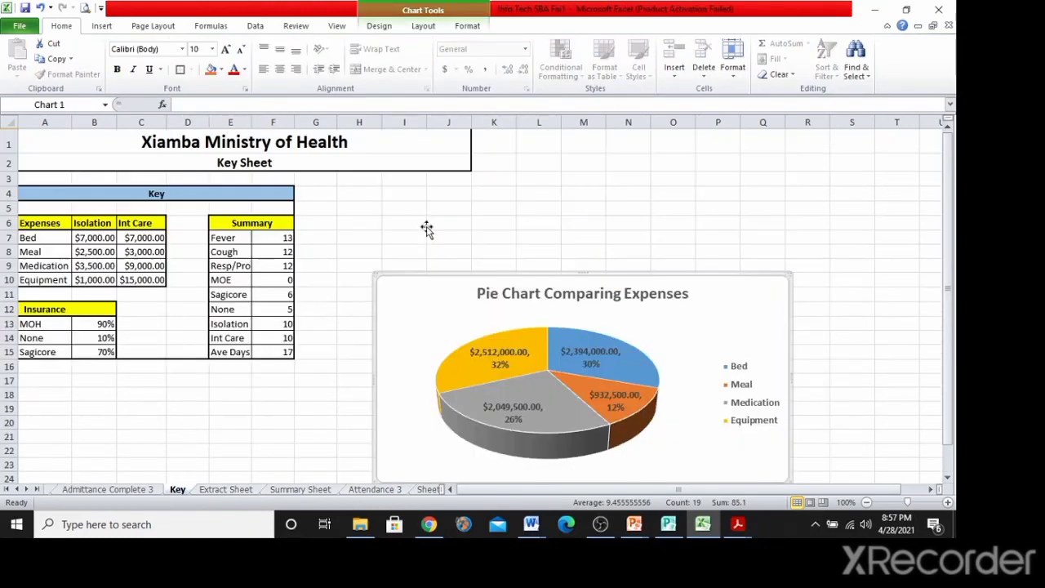
left_click_drag(408, 292, 378, 205)
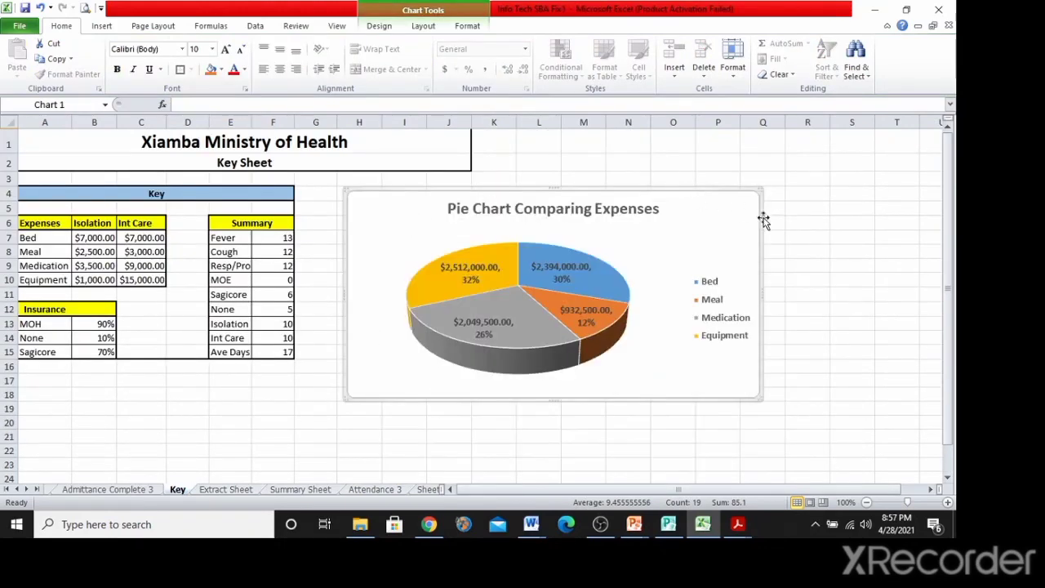
left_click(875, 206)
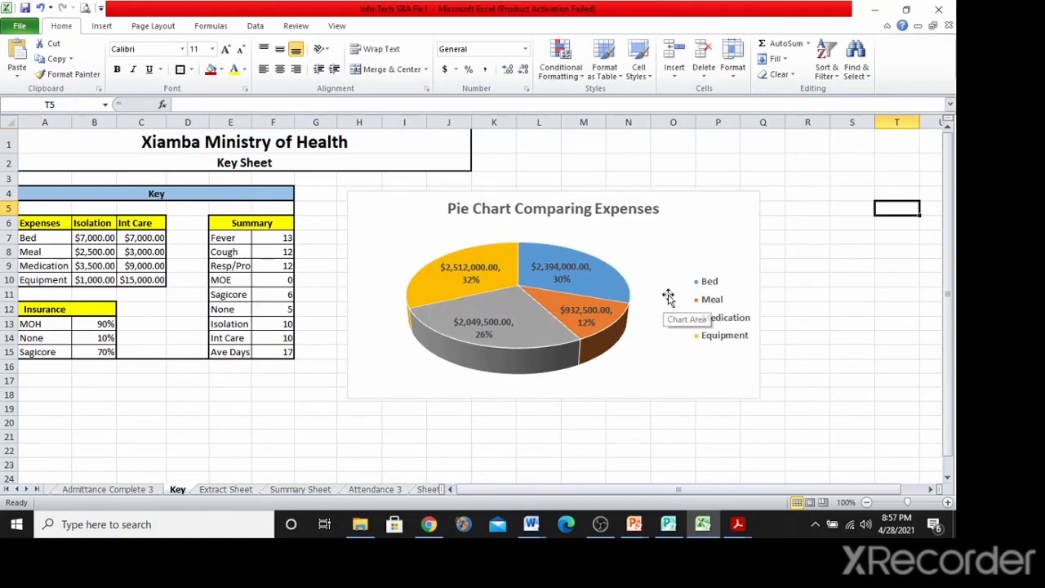
key("alt+Tab")
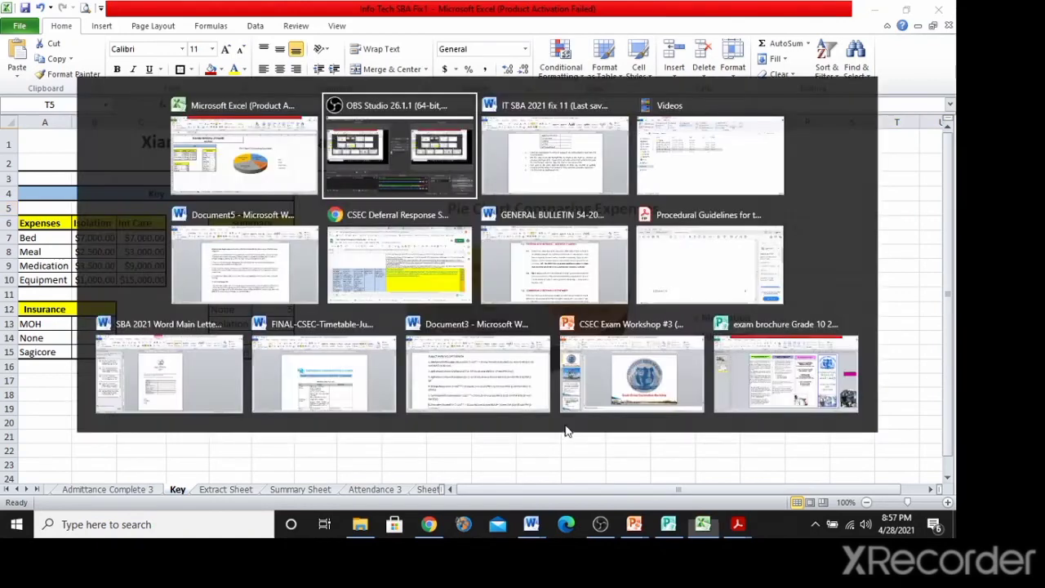
key("alt+Tab")
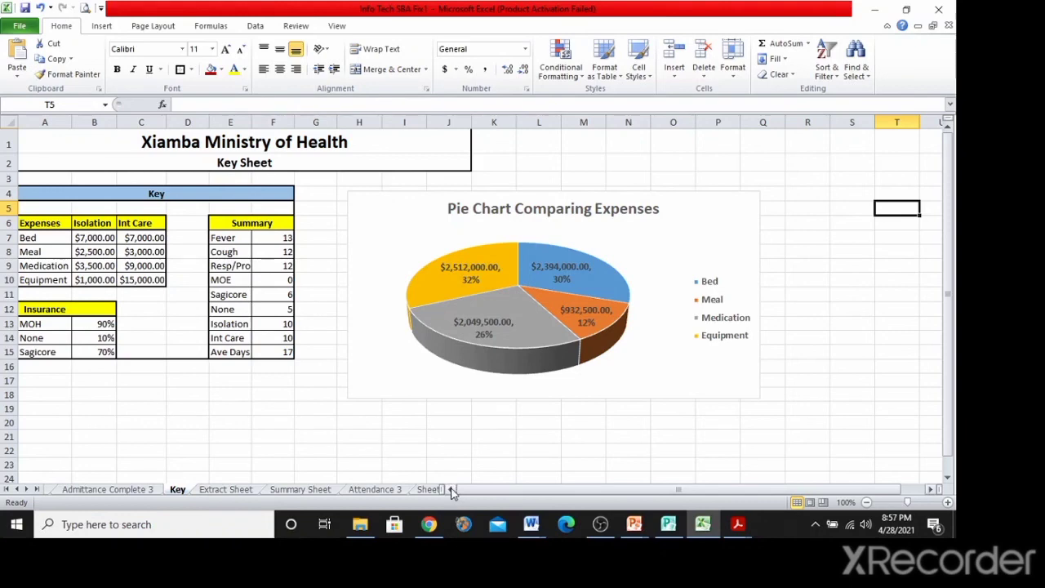
left_click(308, 445)
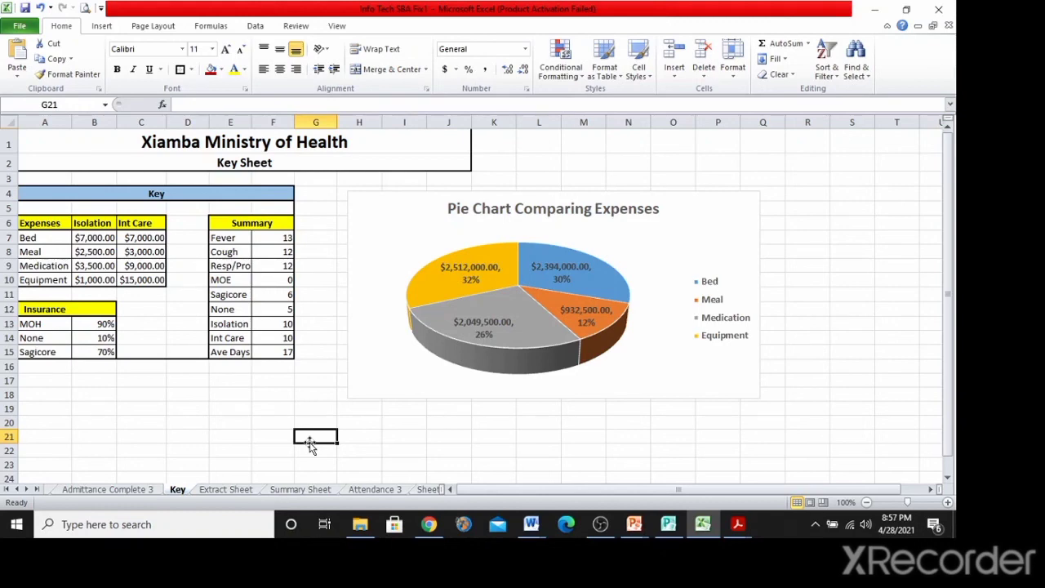
left_click(600, 525)
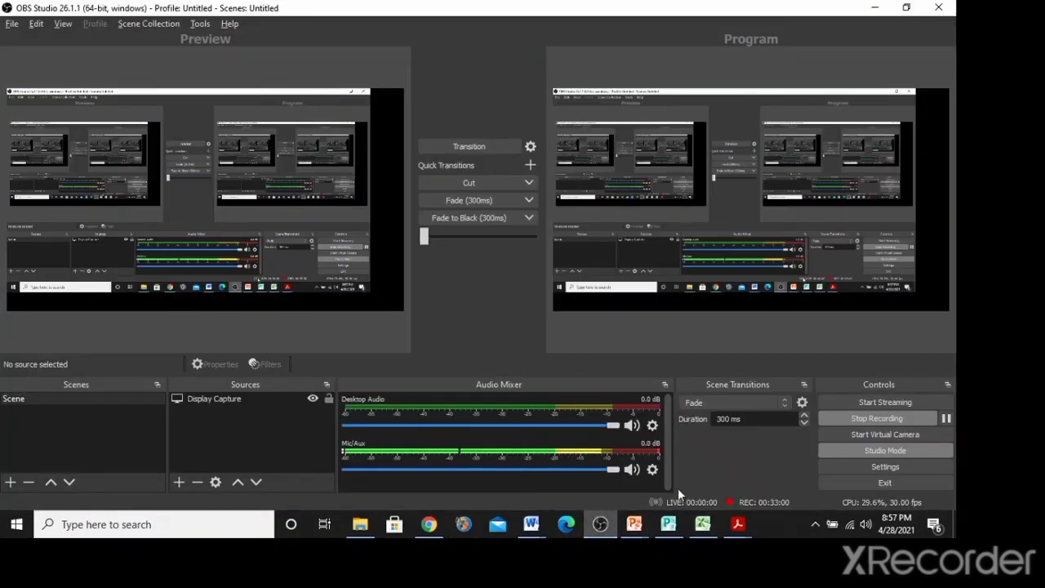